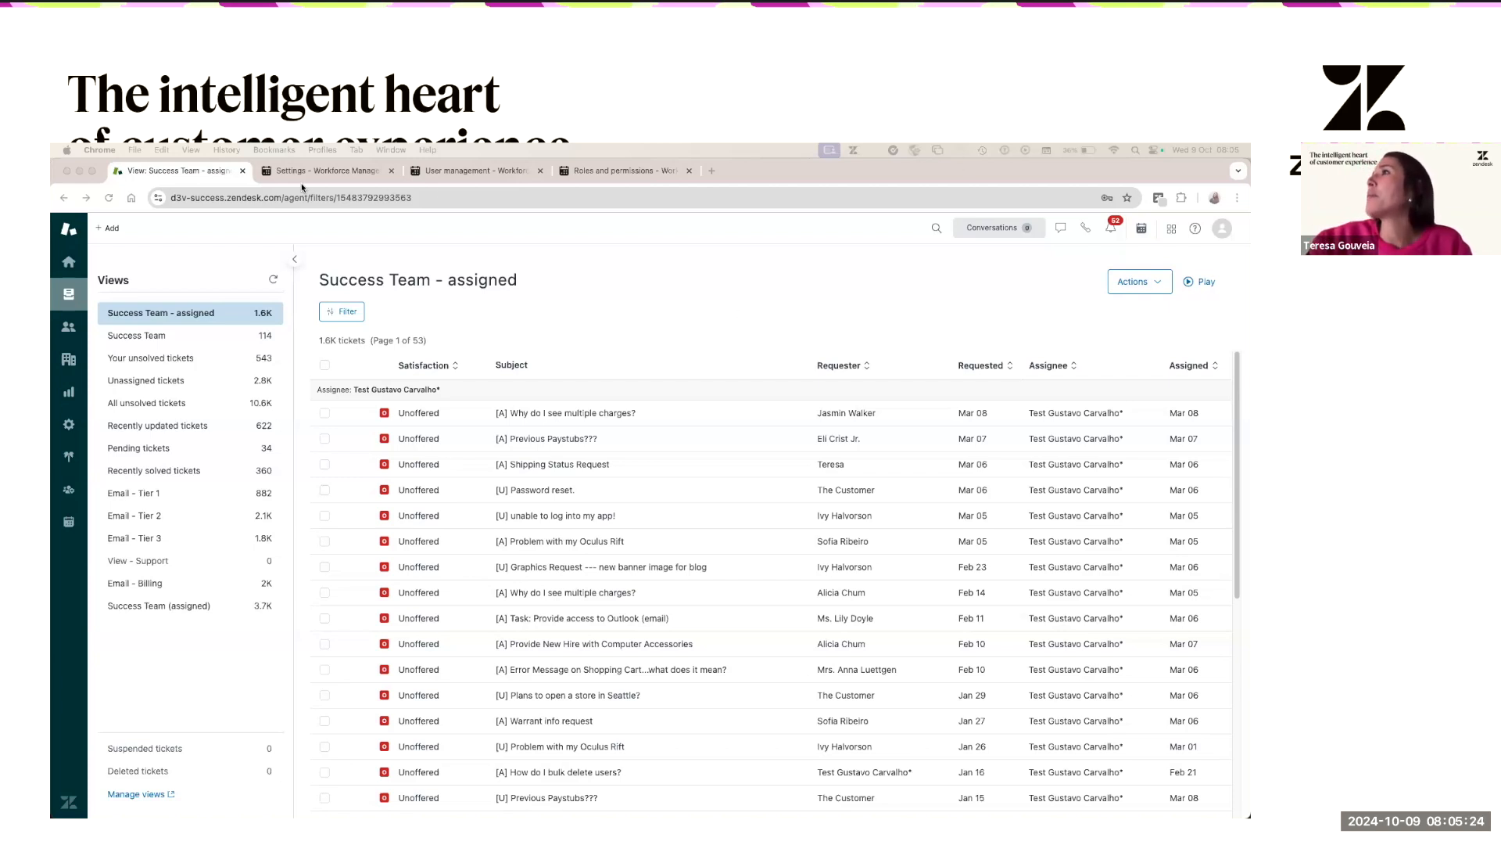
- End the agent's working day from the Tymeshift time tracker, dismissing the error that appears
{"action": "left_click", "coordinate": [1143, 230]}
{"action": "left_click", "coordinate": [1142, 229]}
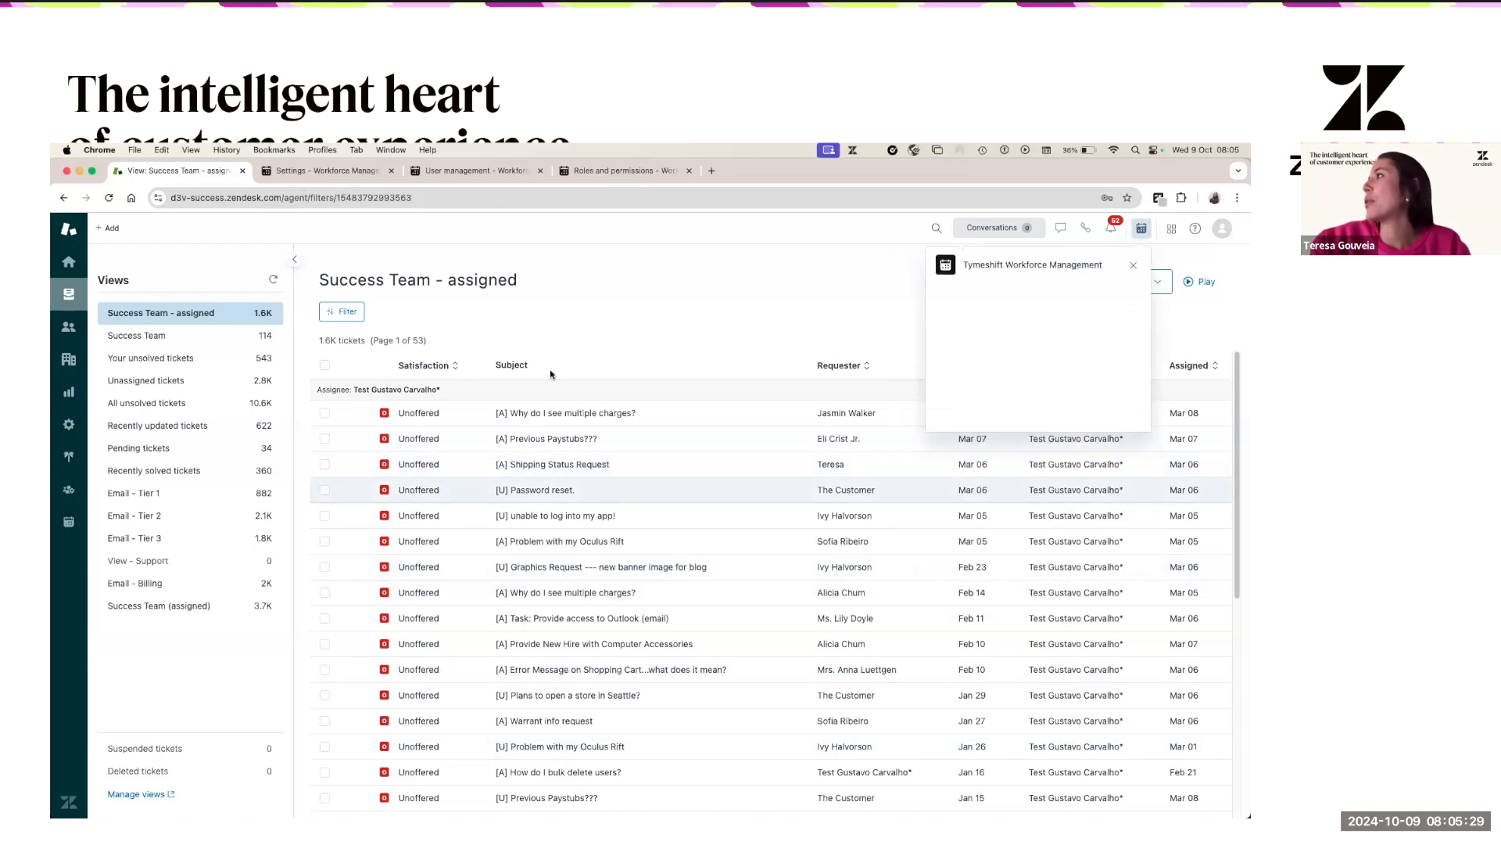
{"action": "left_click", "coordinate": [1116, 298]}
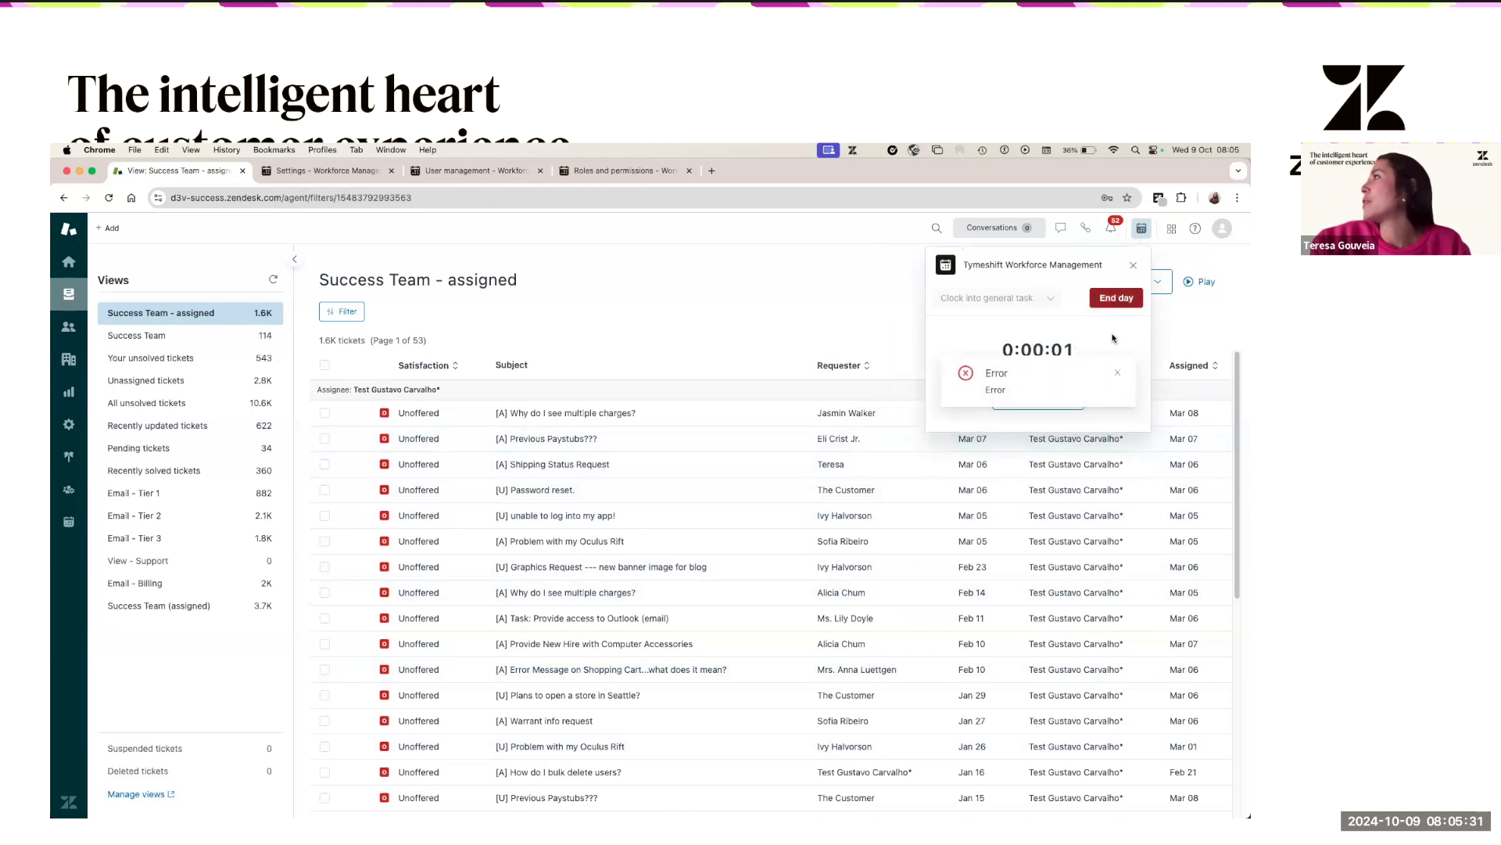
{"action": "left_click", "coordinate": [1119, 373]}
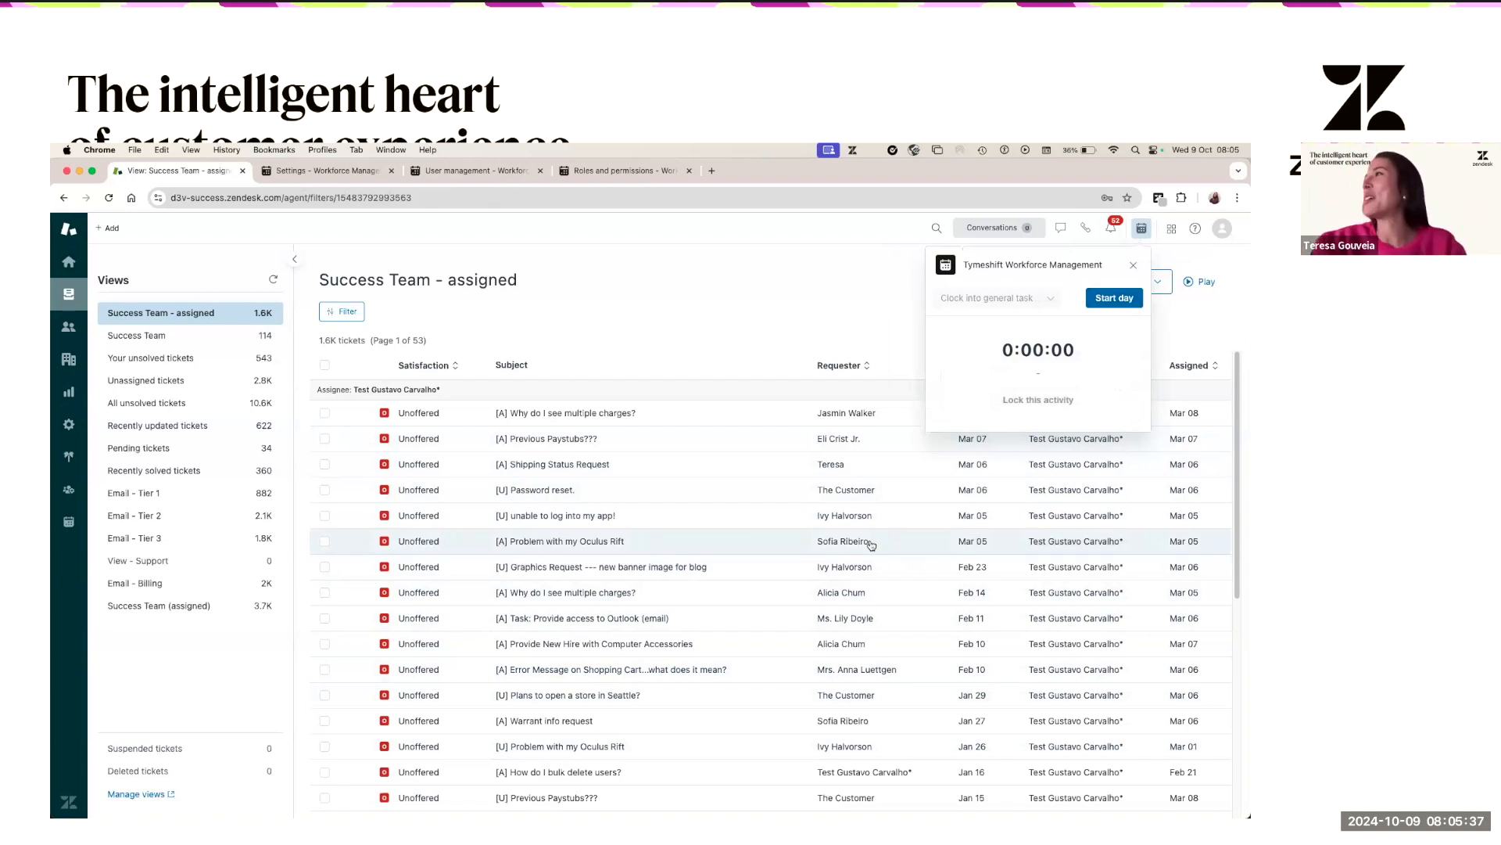
- Open password reset ticket #91164, then Oculus Rift ticket #75215, and close the tracker
{"action": "left_click", "coordinate": [587, 505]}
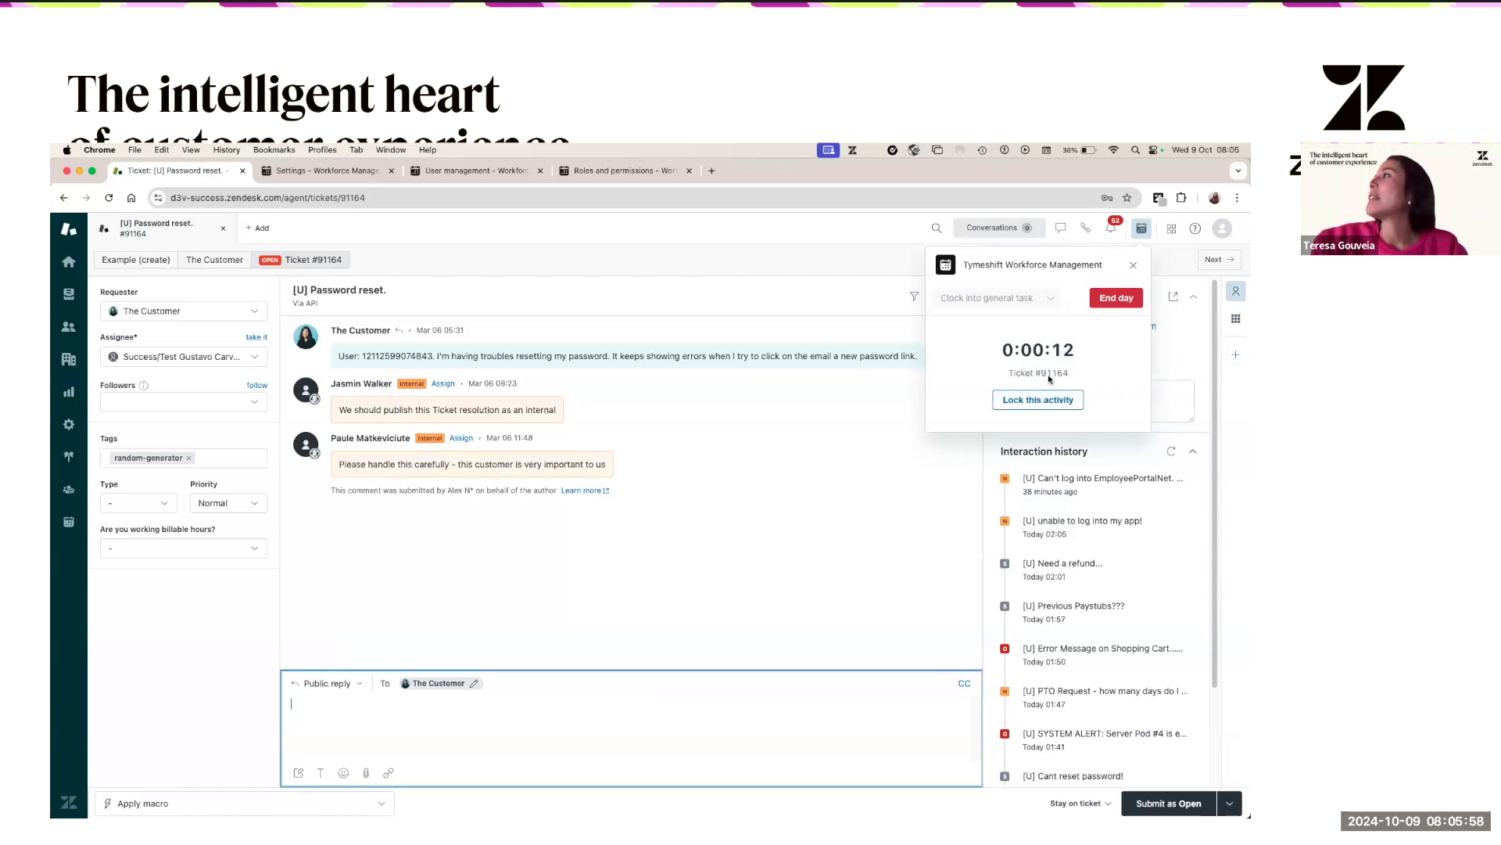
{"action": "left_click", "coordinate": [69, 293]}
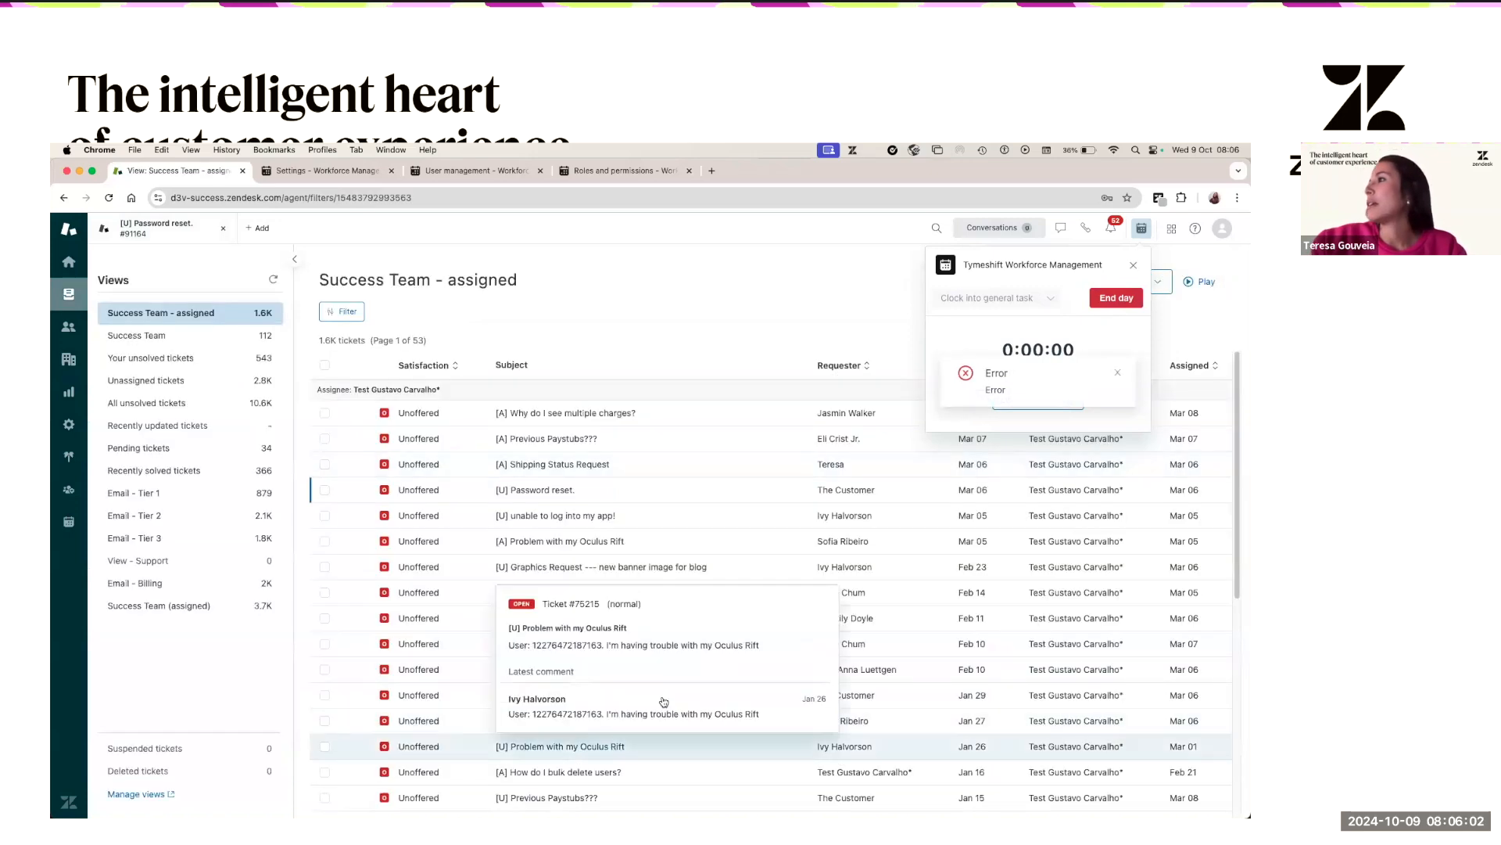
{"action": "left_click", "coordinate": [663, 742]}
{"action": "left_click", "coordinate": [1117, 373]}
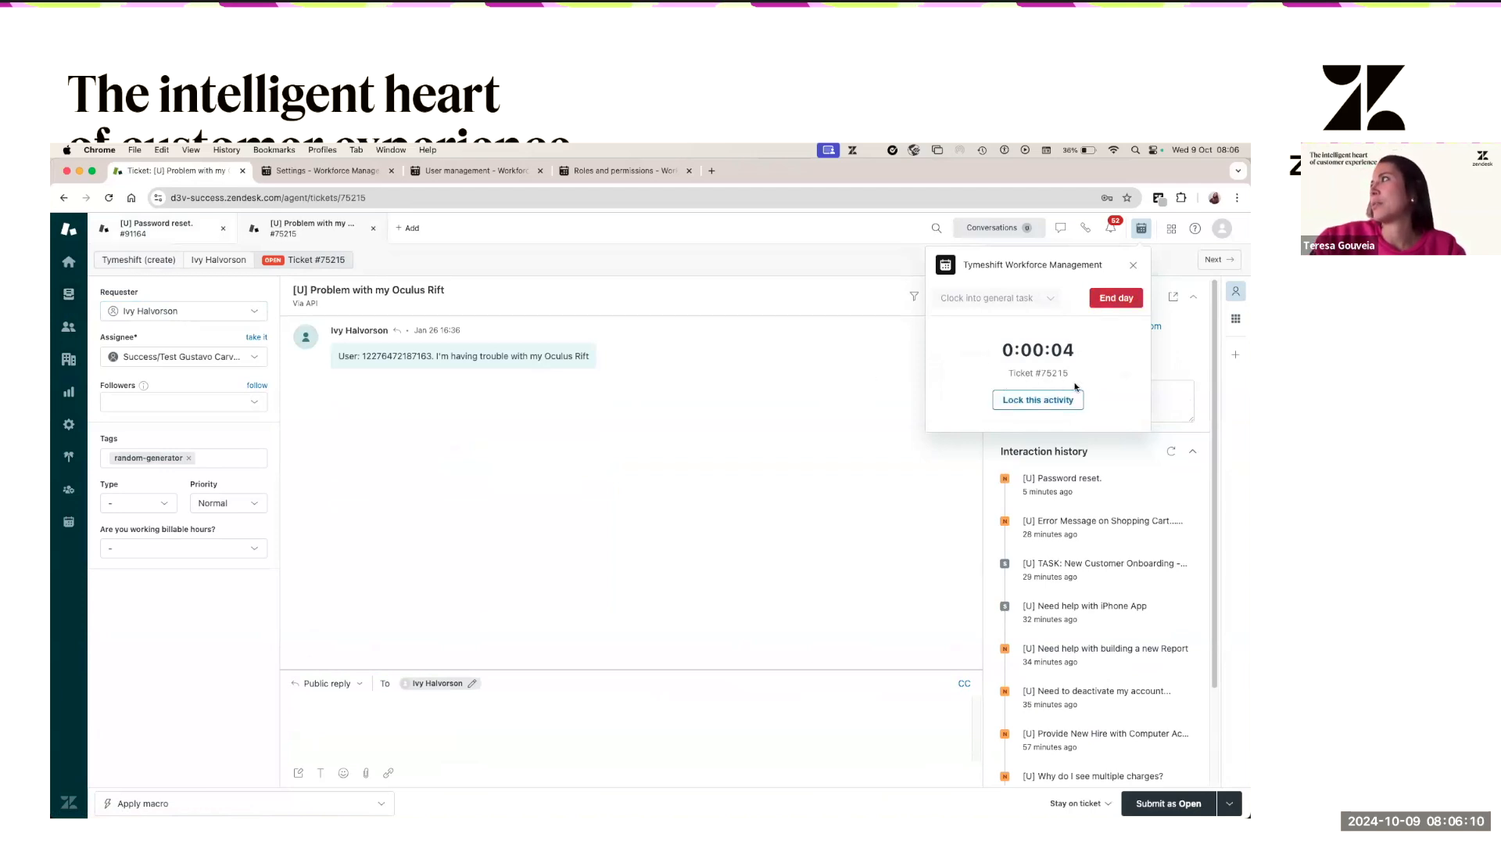
{"action": "left_click", "coordinate": [1142, 228]}
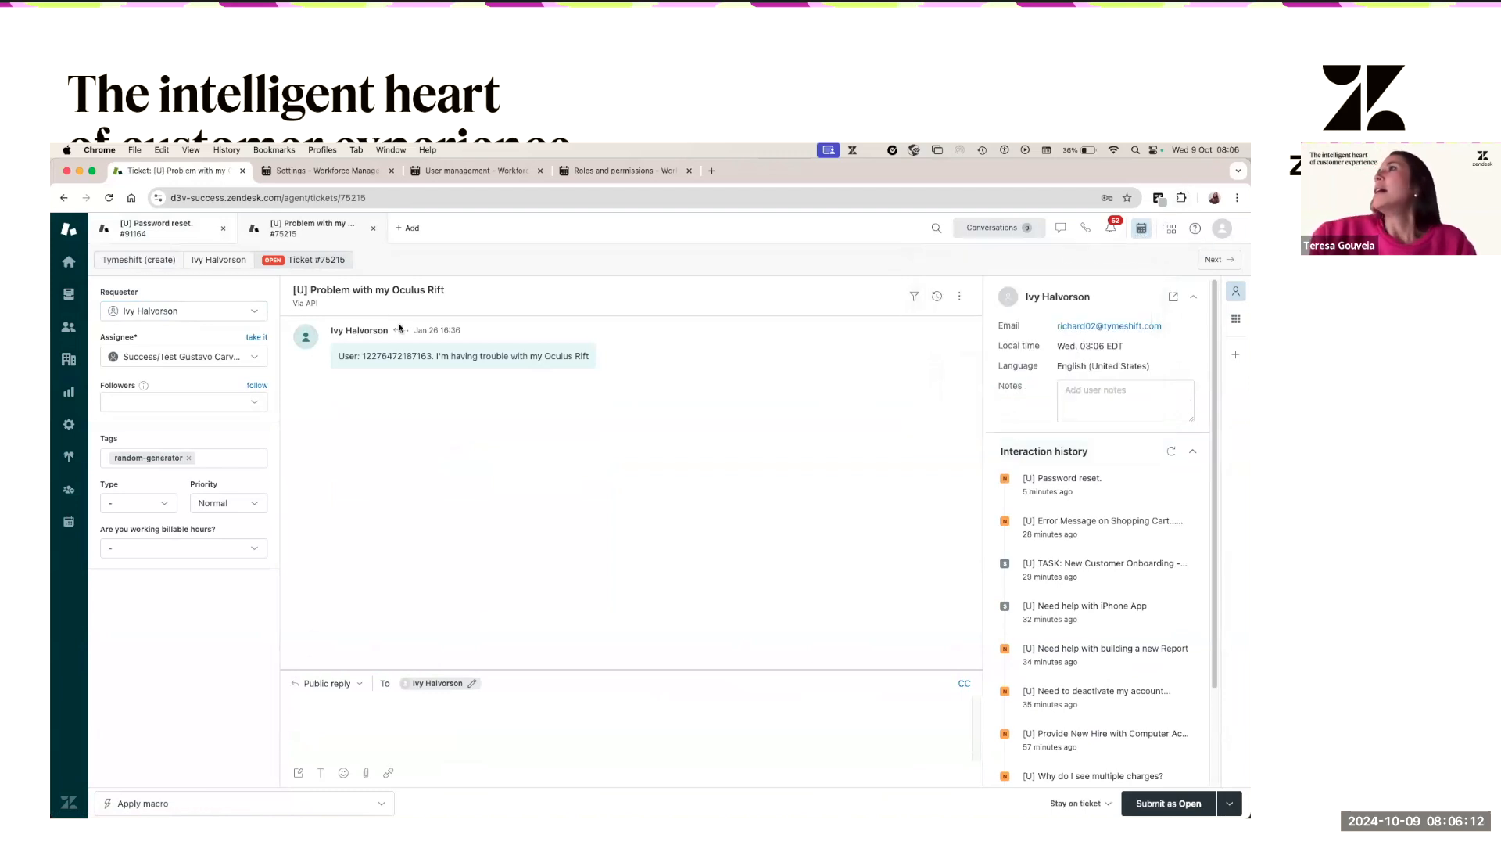
- Open Reports > Agent activity in its own tab and inspect the Oct 09, 2024 timeline bars
{"action": "left_click", "coordinate": [363, 172]}
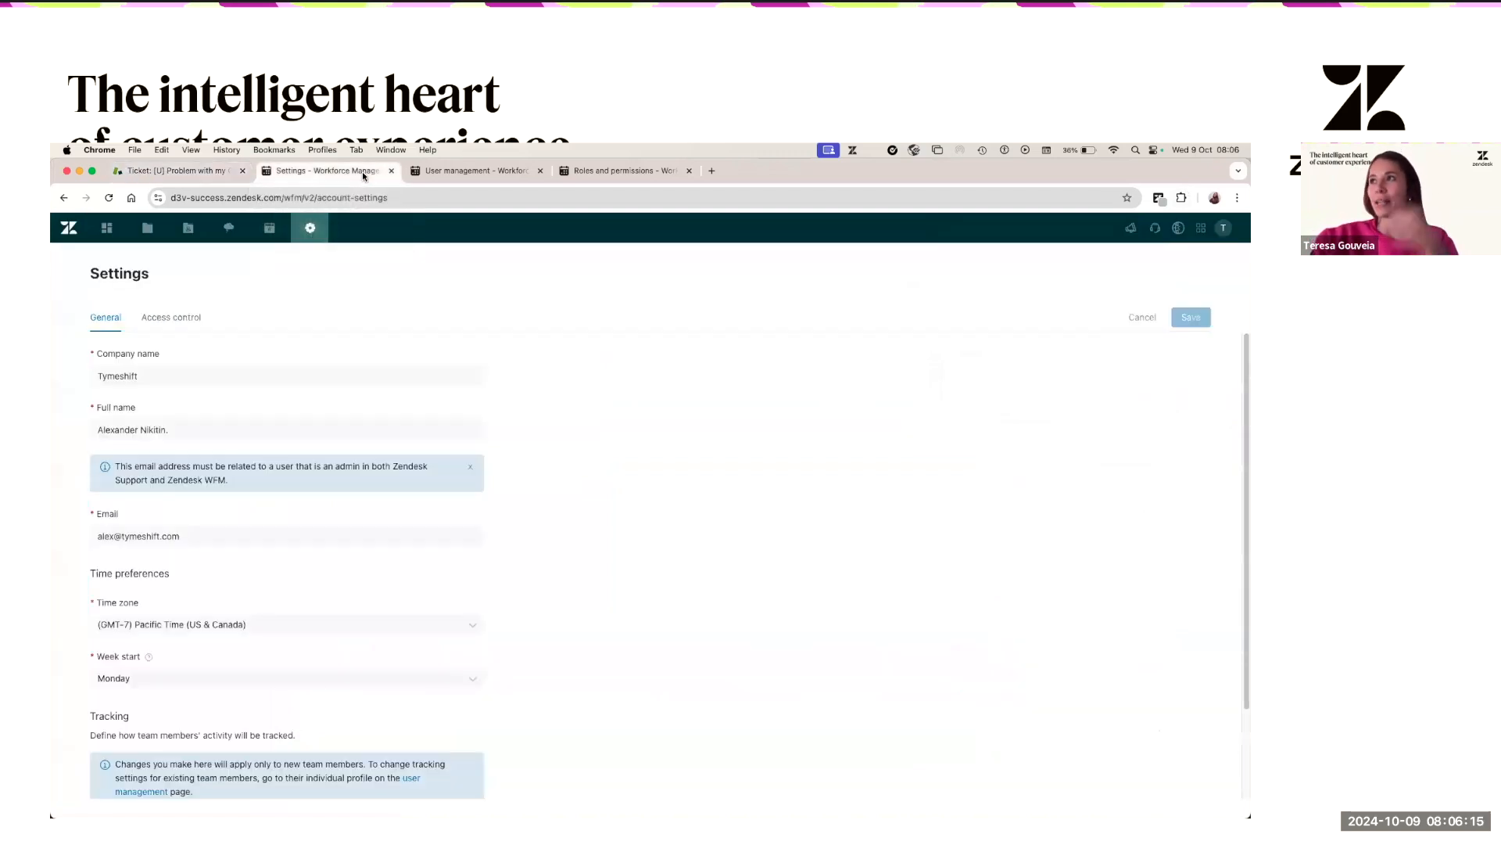
{"action": "mouse_move", "coordinate": [191, 228]}
{"action": "left_click", "coordinate": [186, 254], "text": "super"}
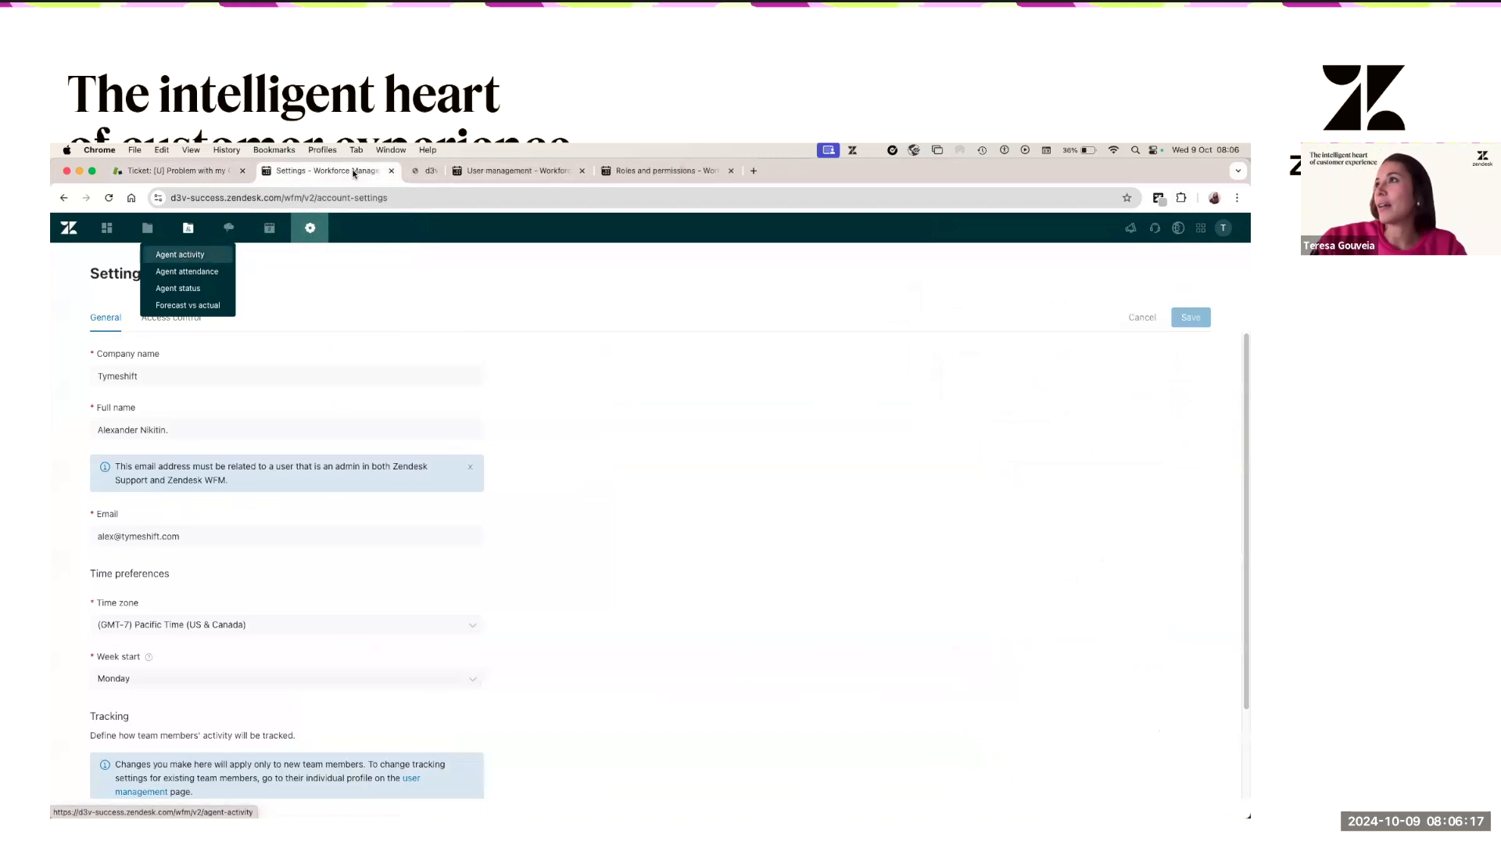
{"action": "left_click_drag", "start_coordinate": [466, 171], "coordinate": [363, 171]}
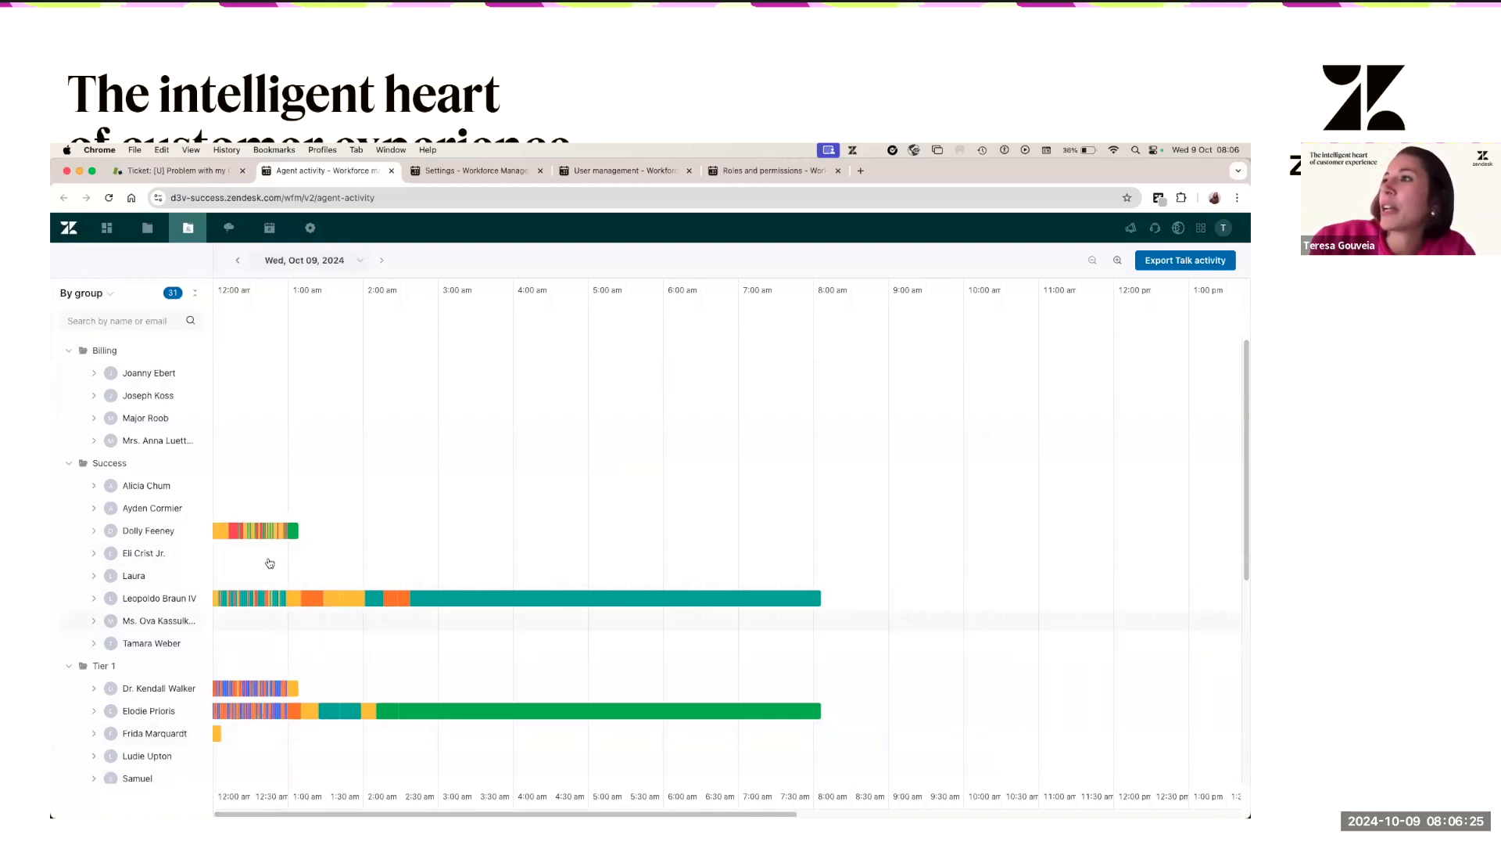
{"action": "mouse_move", "coordinate": [223, 604]}
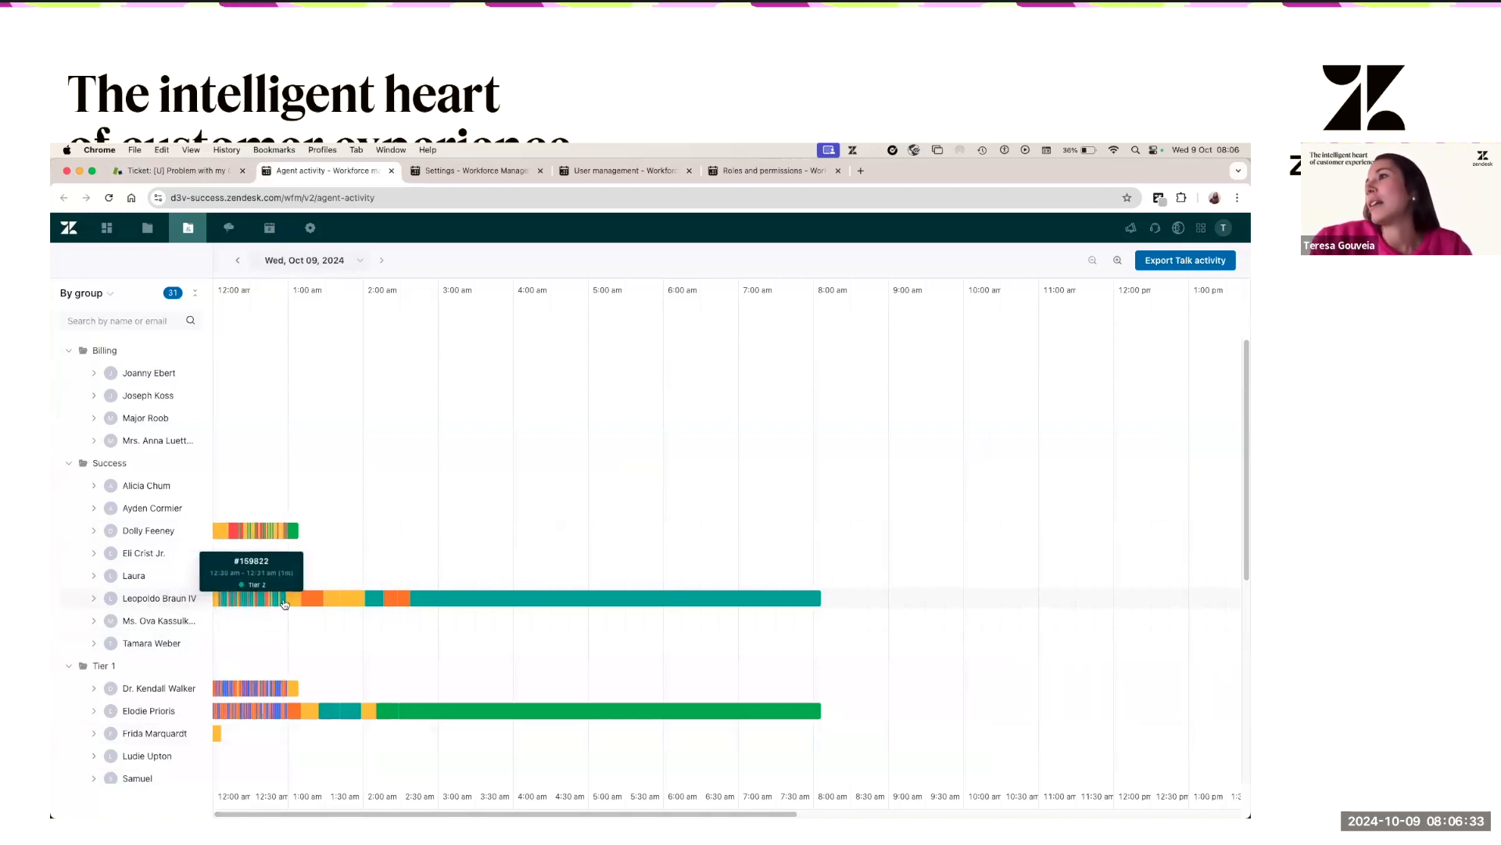
{"action": "mouse_move", "coordinate": [297, 603]}
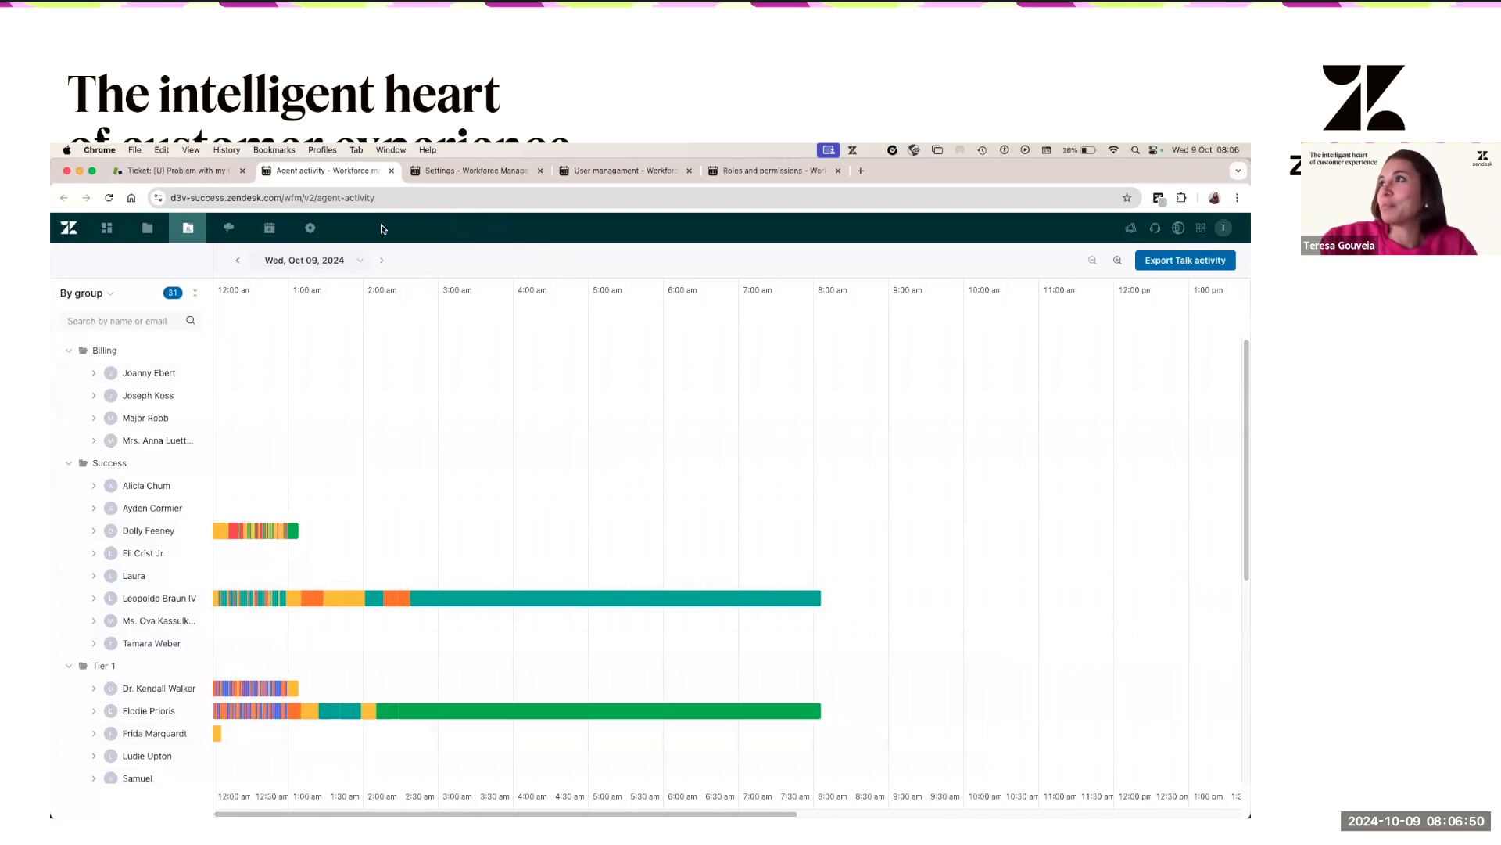
{"action": "mouse_move", "coordinate": [306, 231]}
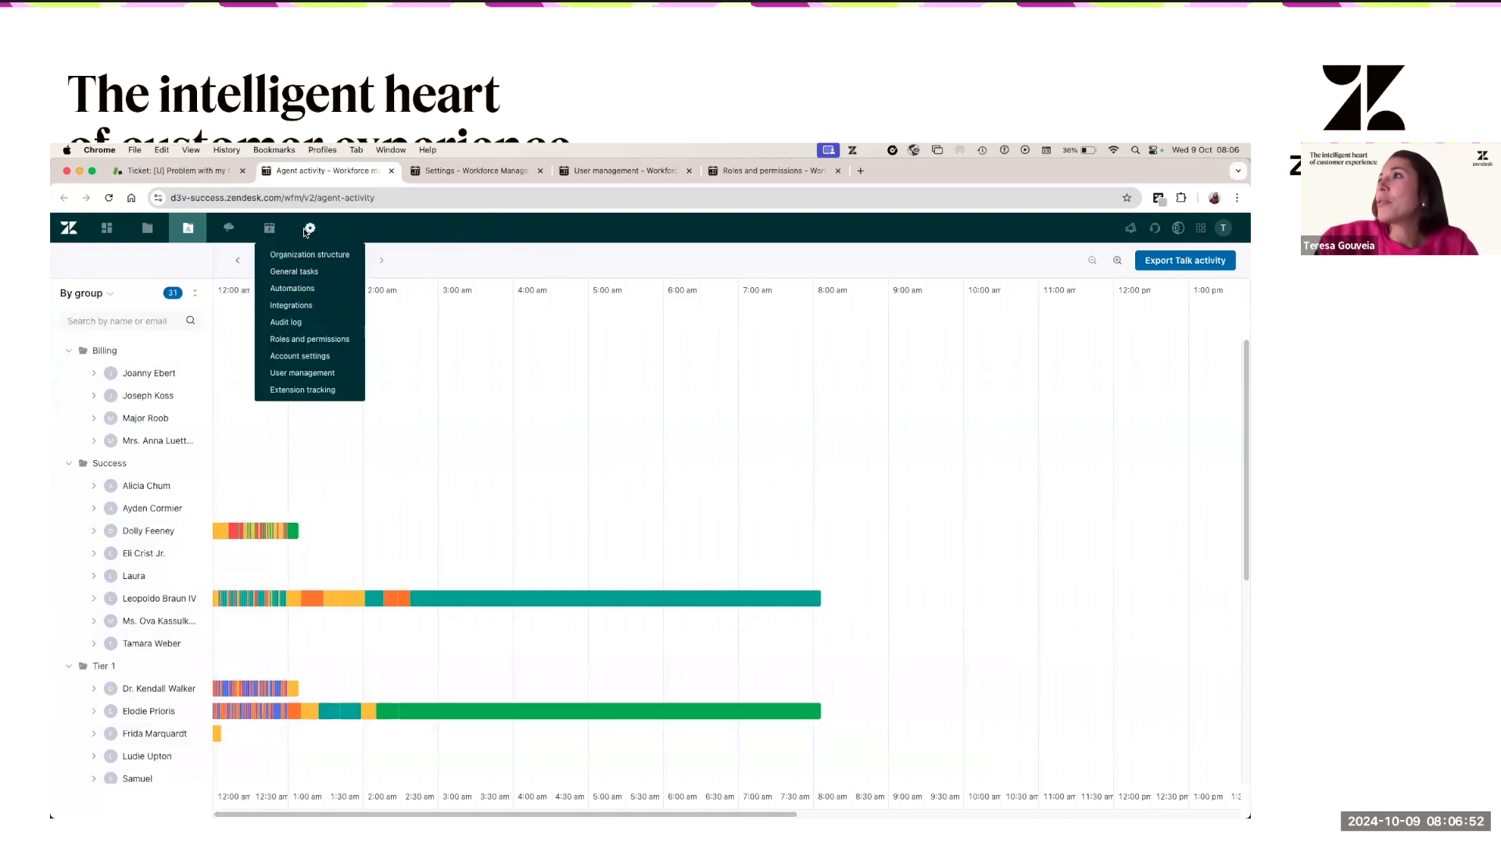
- Scroll the General settings to the Allow task lock, Timer and Clock checkboxes
{"action": "left_click", "coordinate": [451, 174]}
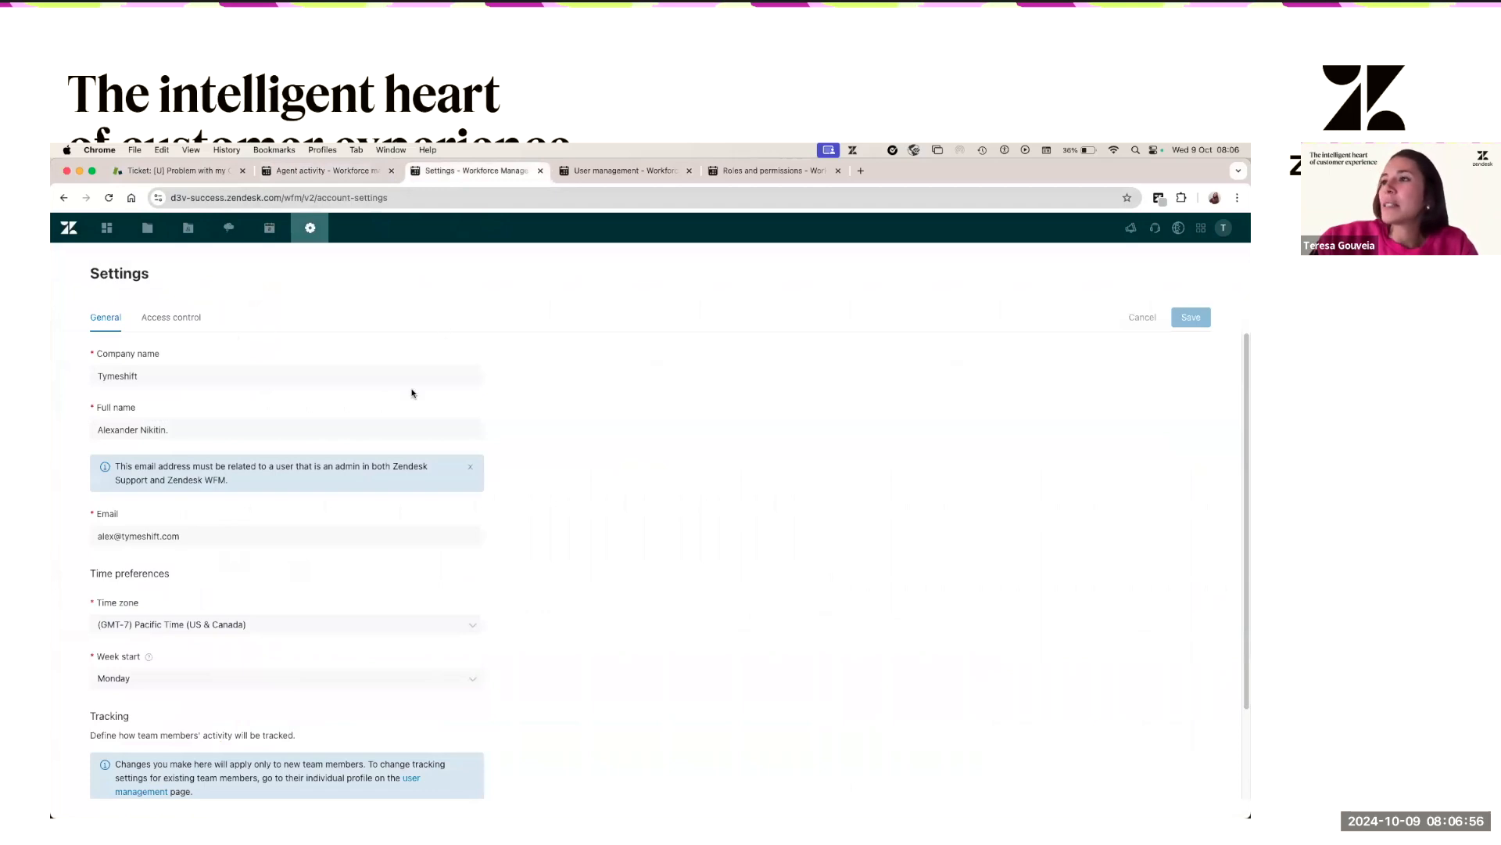
{"action": "scroll", "coordinate": [406, 412], "scroll_direction": "down", "scroll_amount": 3}
{"action": "scroll", "coordinate": [218, 344], "scroll_direction": "up", "scroll_amount": 3}
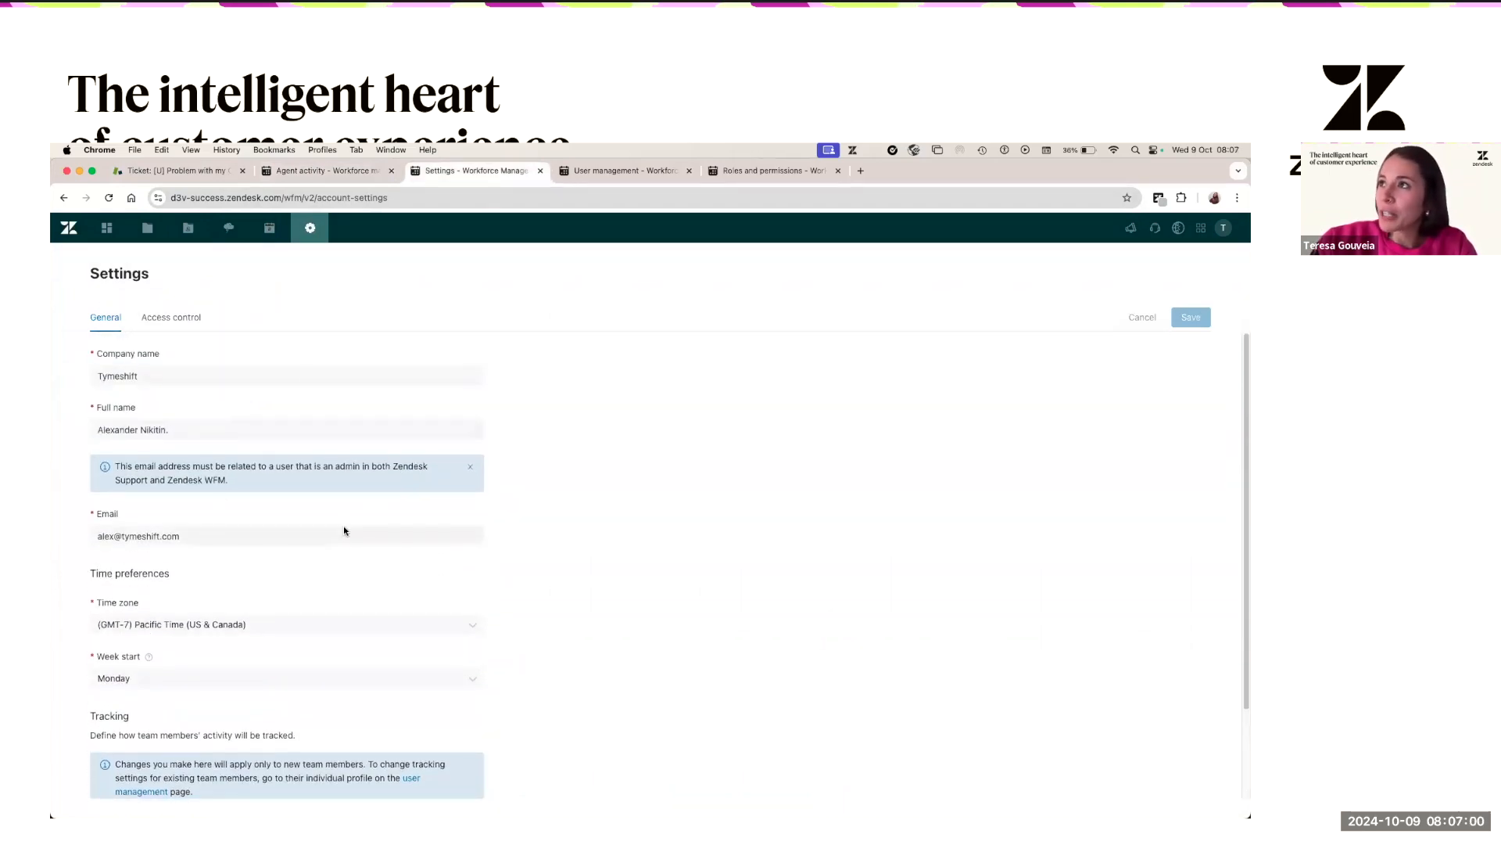
{"action": "scroll", "coordinate": [274, 461], "scroll_direction": "down", "scroll_amount": 3}
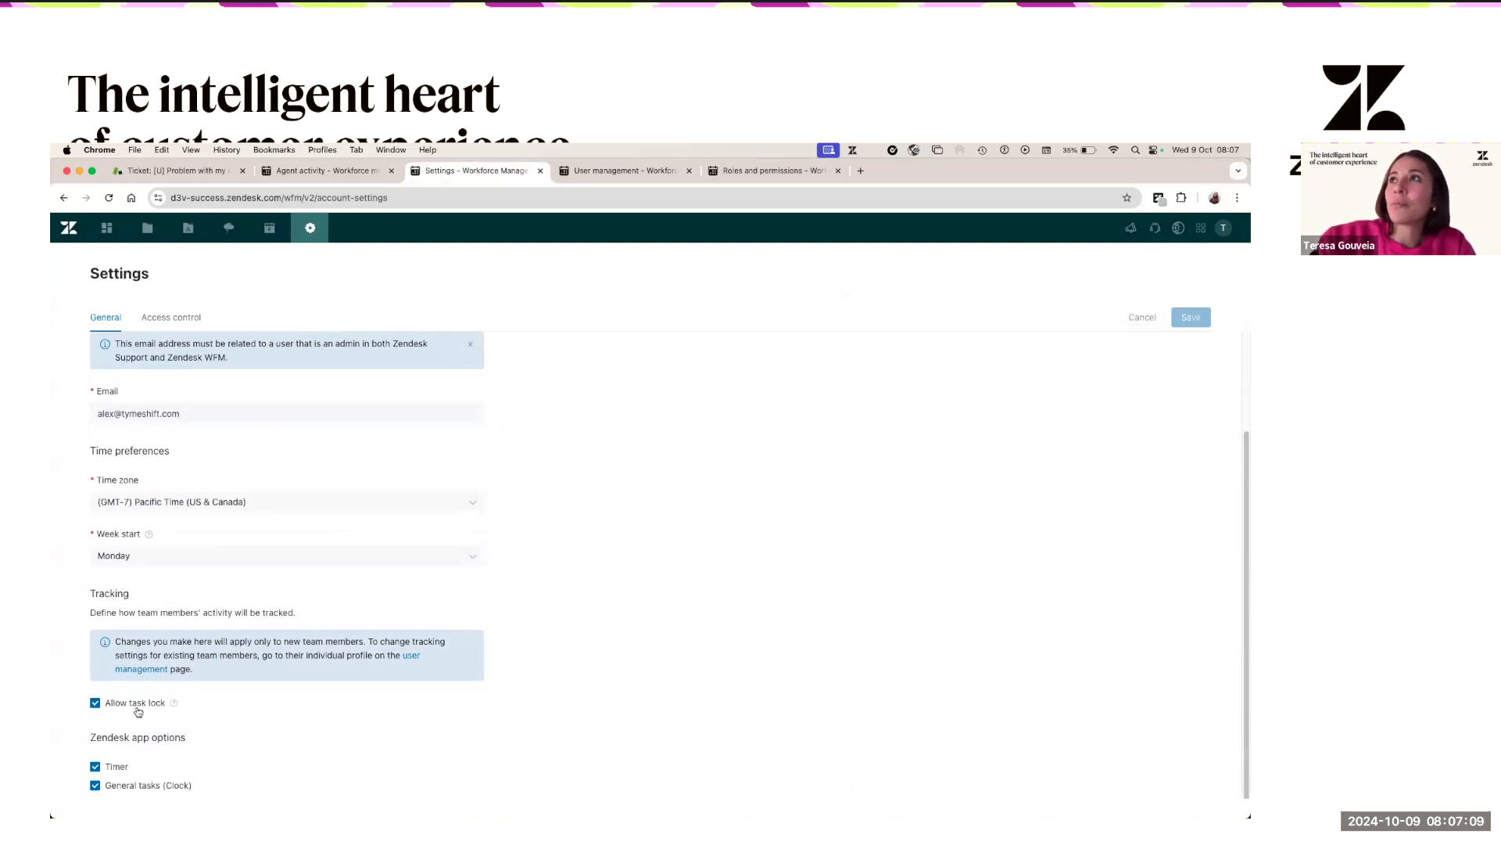
- End the agent's working day from the ticket views list
{"action": "left_click", "coordinate": [190, 173]}
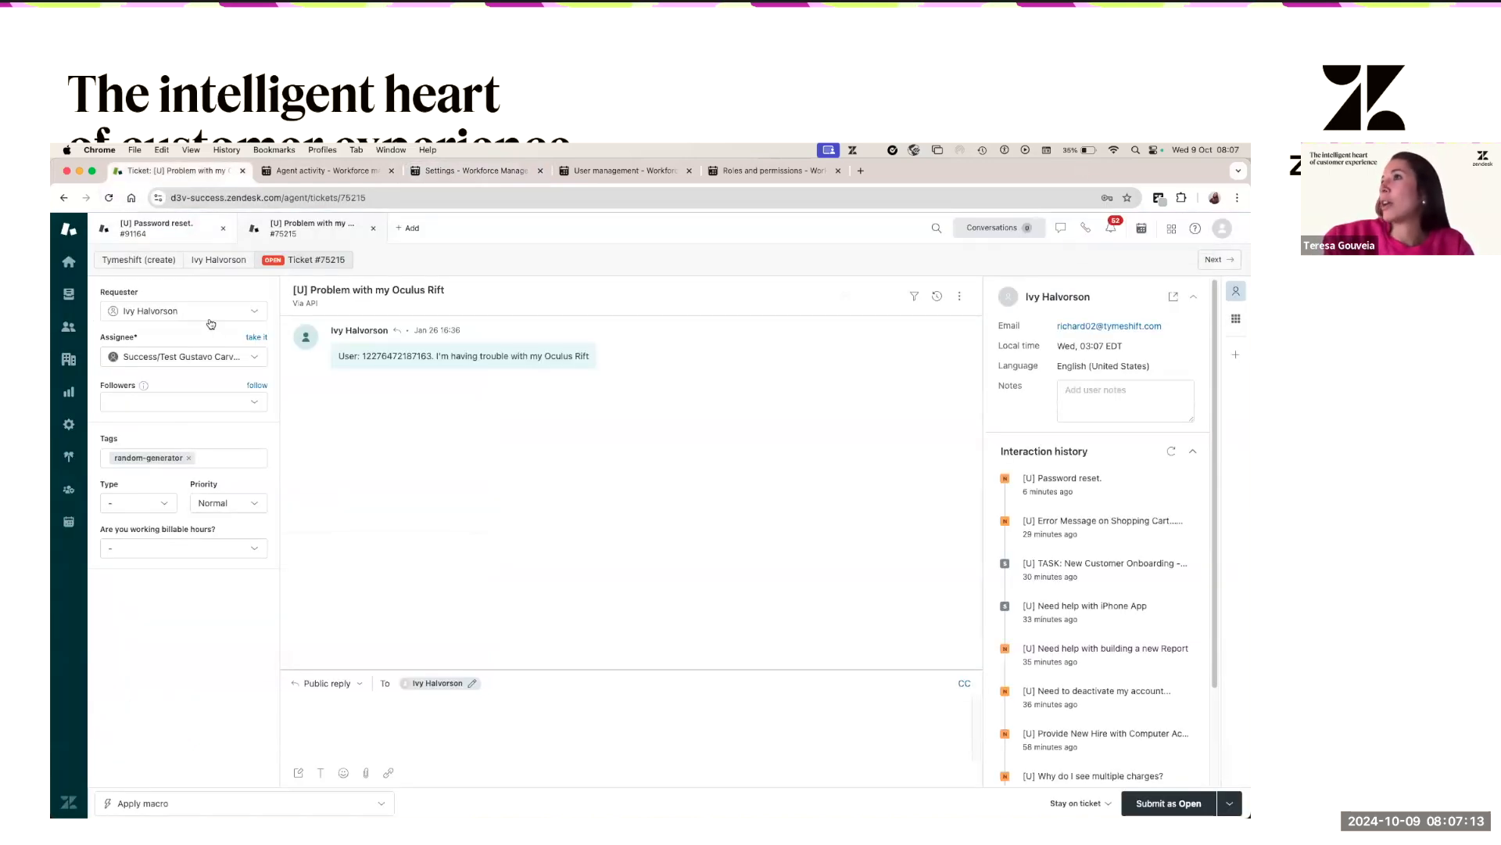
{"action": "left_click", "coordinate": [68, 294]}
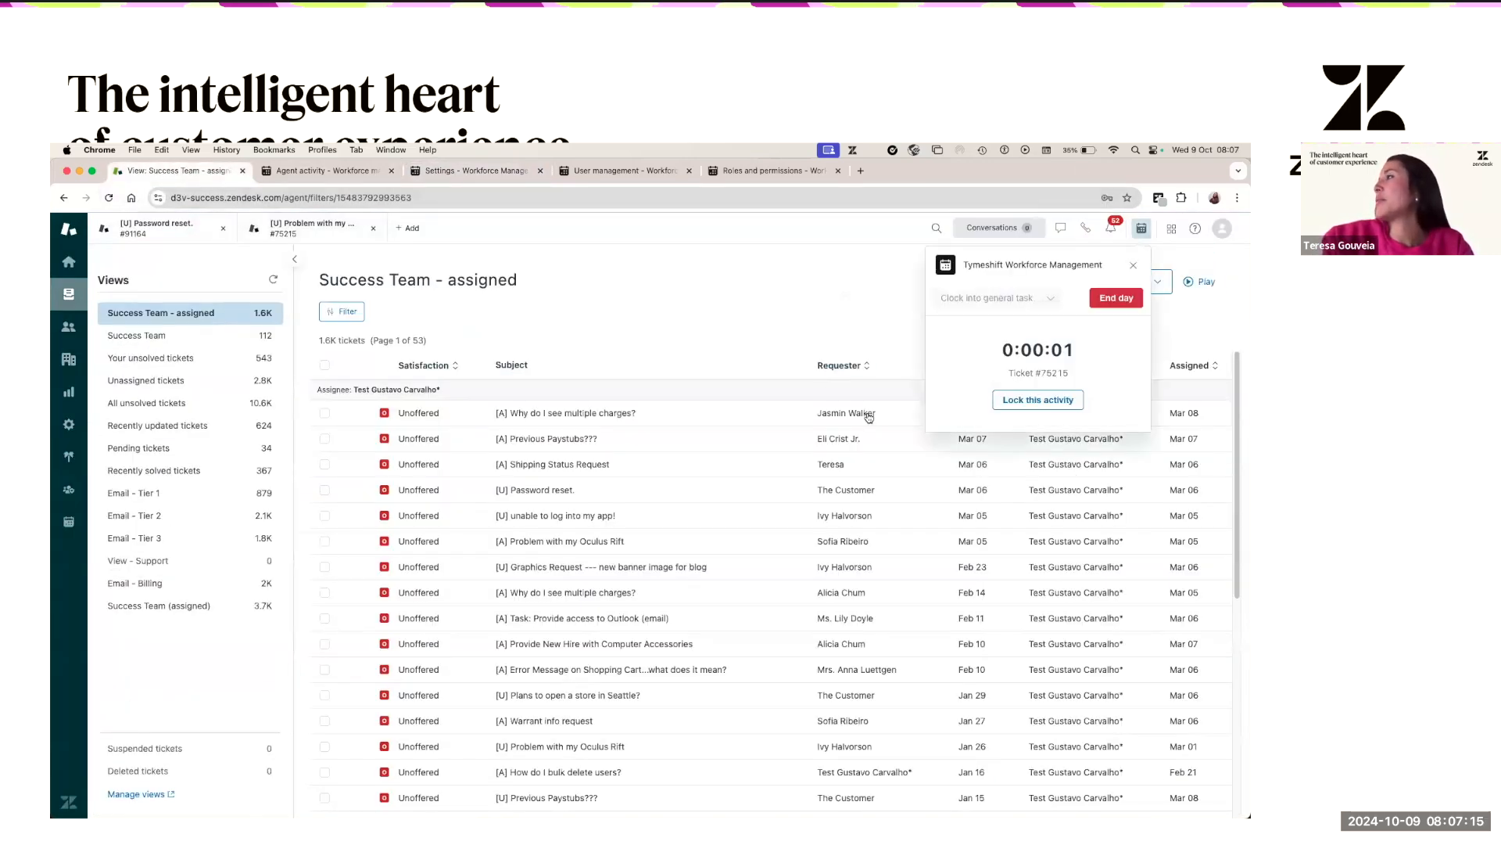
{"action": "left_click", "coordinate": [1126, 301]}
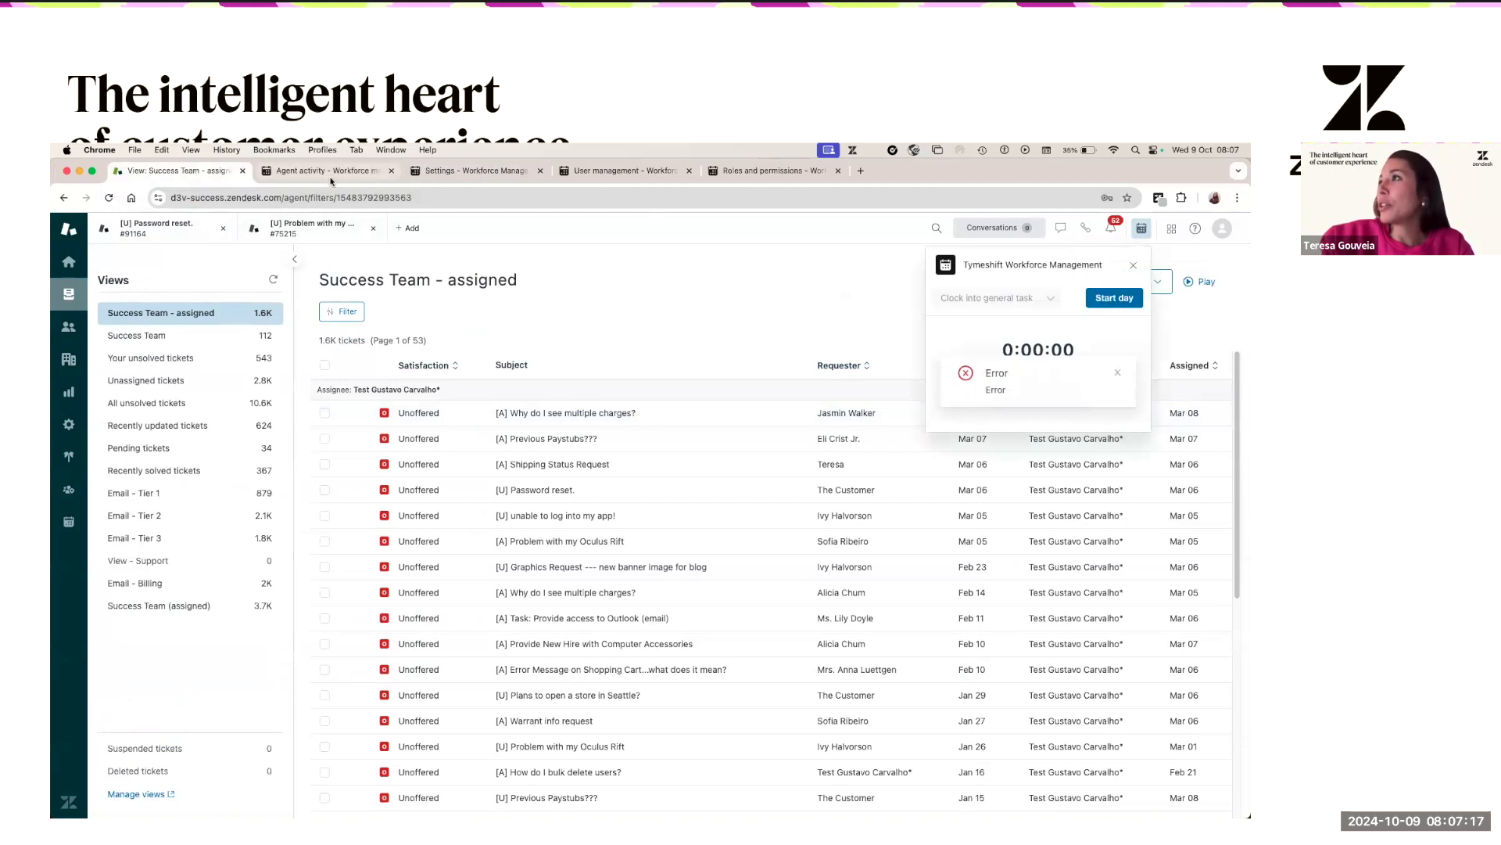
{"action": "left_click", "coordinate": [477, 170]}
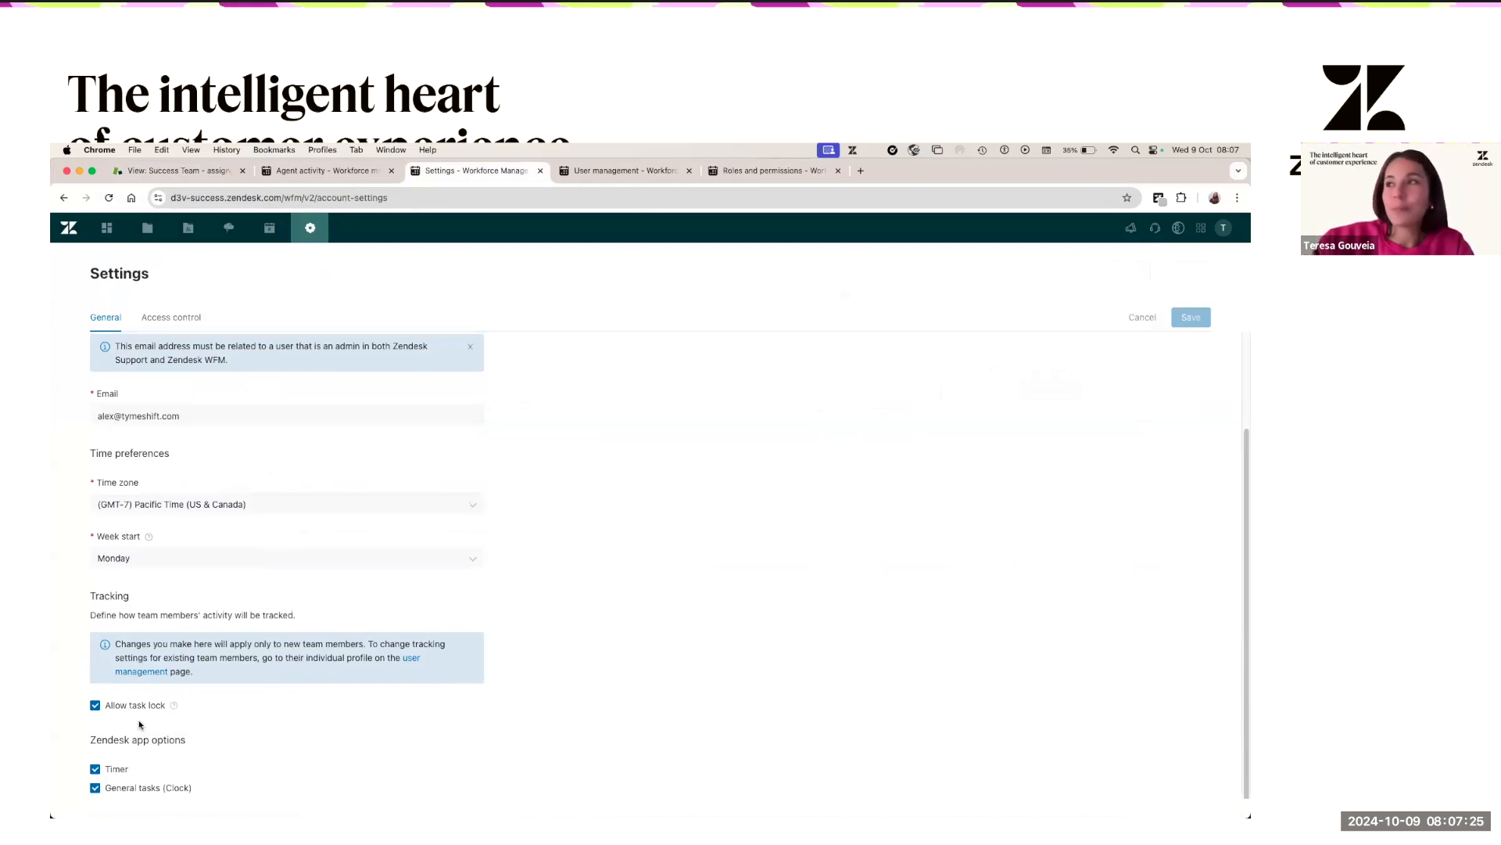
{"action": "left_click", "coordinate": [186, 173]}
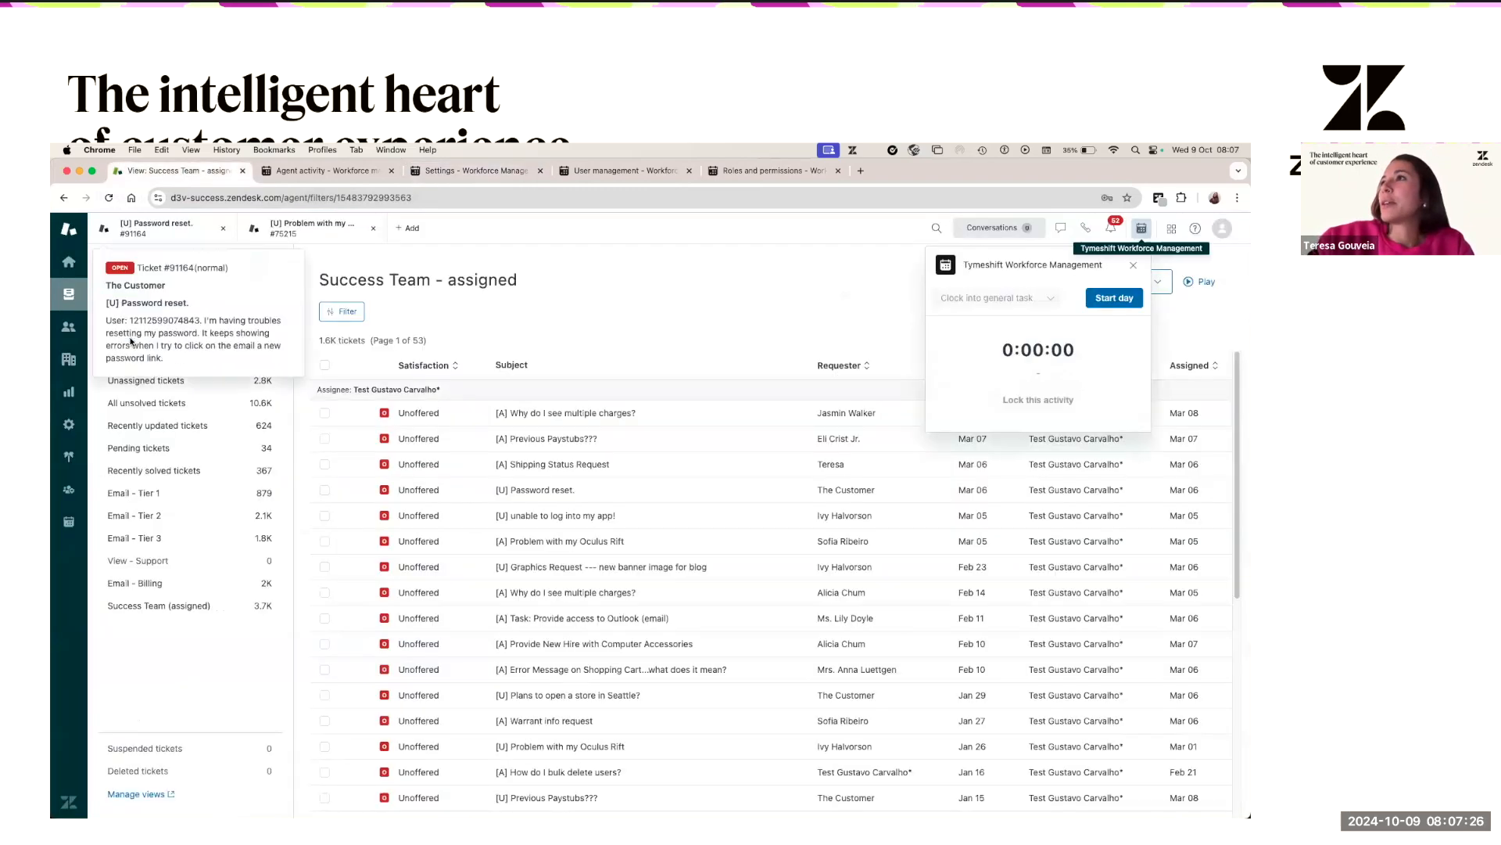
- Clock into a locked Meeting task and open ticket #90489 to confirm Meeting keeps tracking
{"action": "left_click", "coordinate": [1032, 301]}
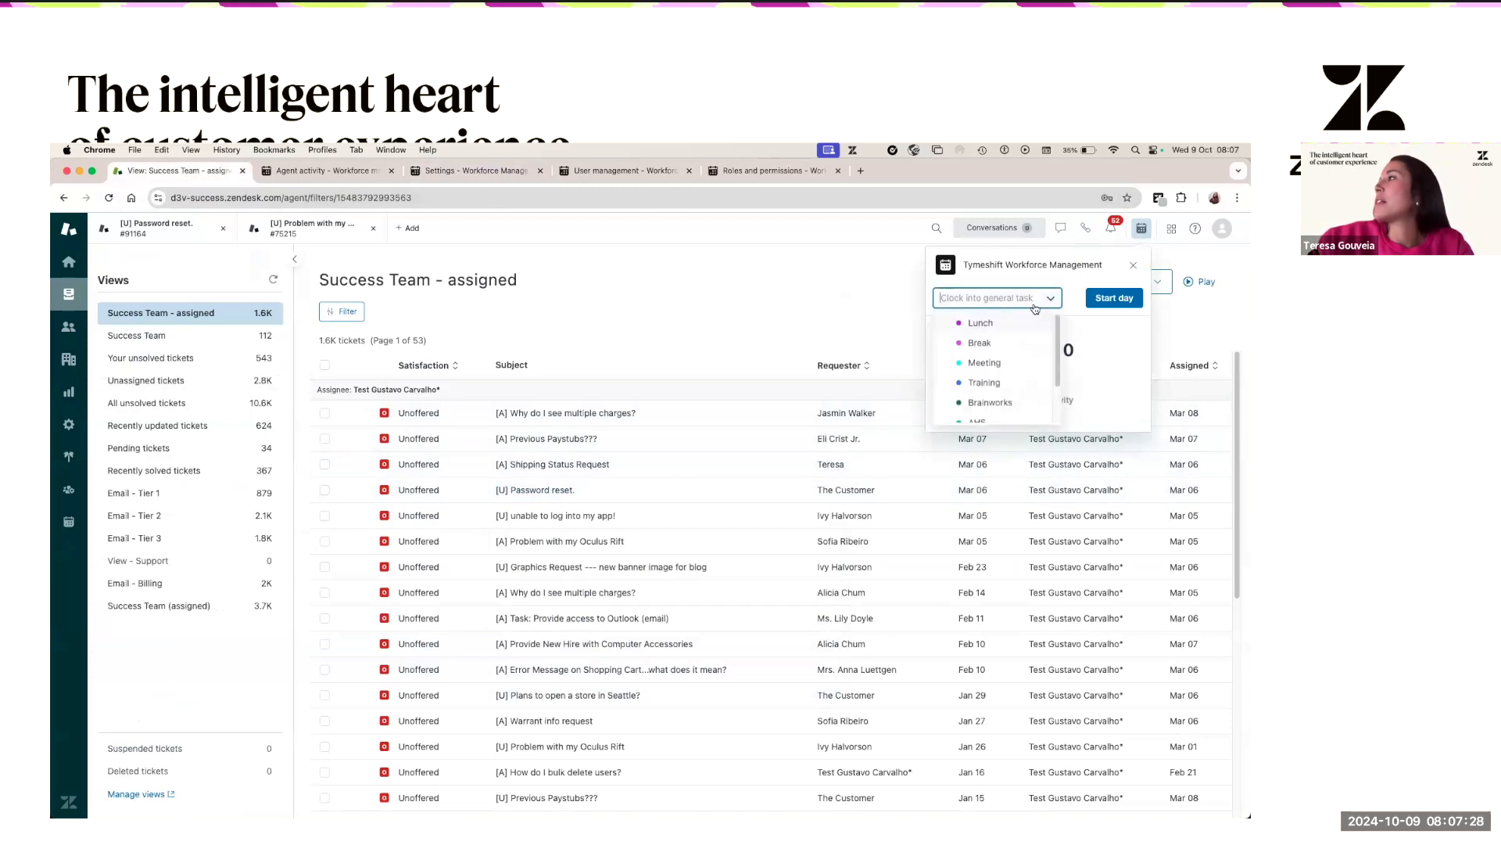
{"action": "left_click", "coordinate": [991, 364]}
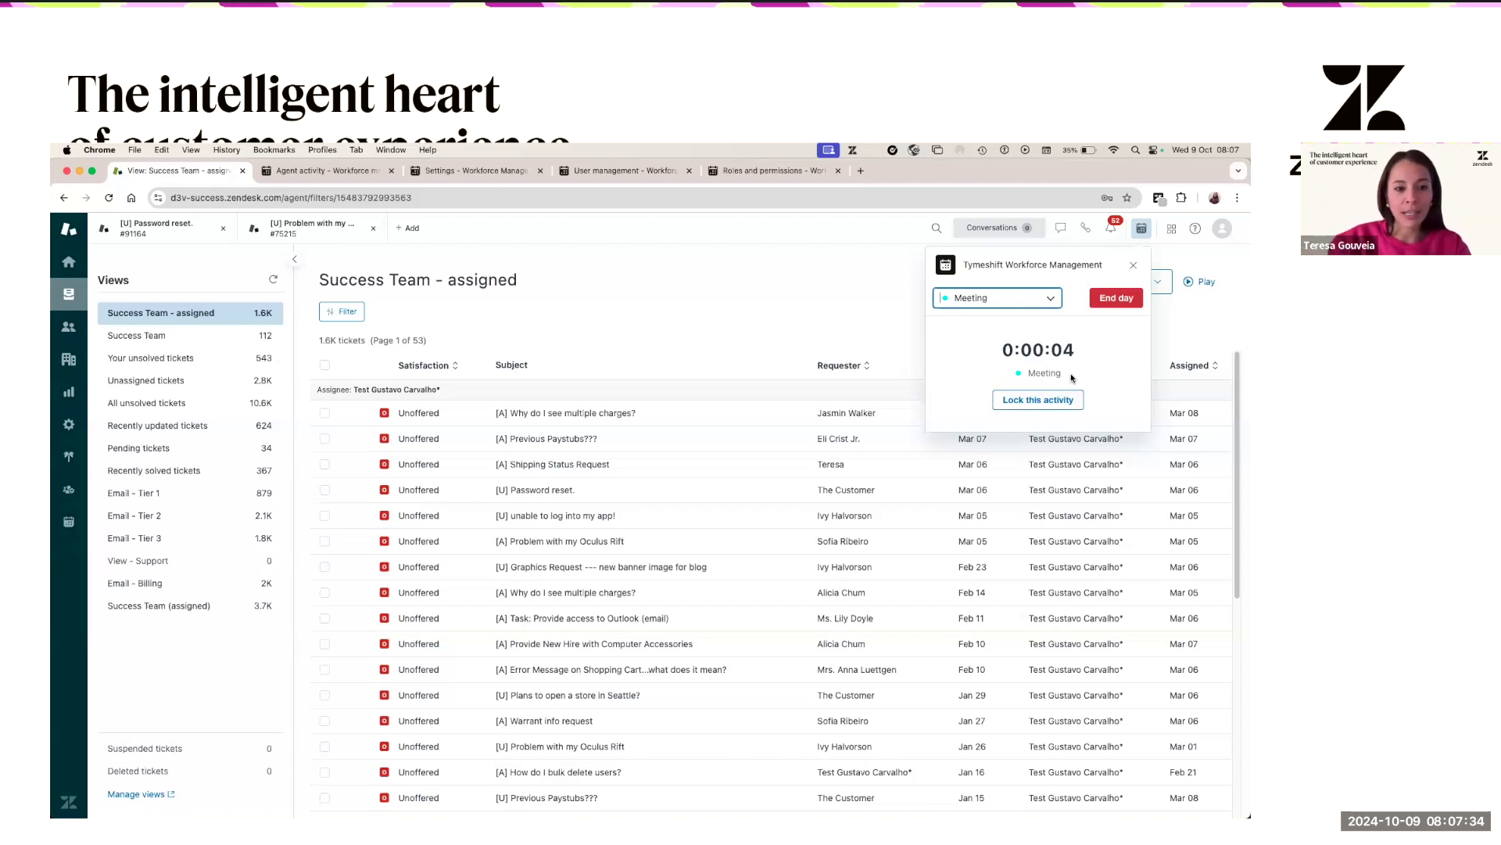
{"action": "left_click", "coordinate": [1038, 400]}
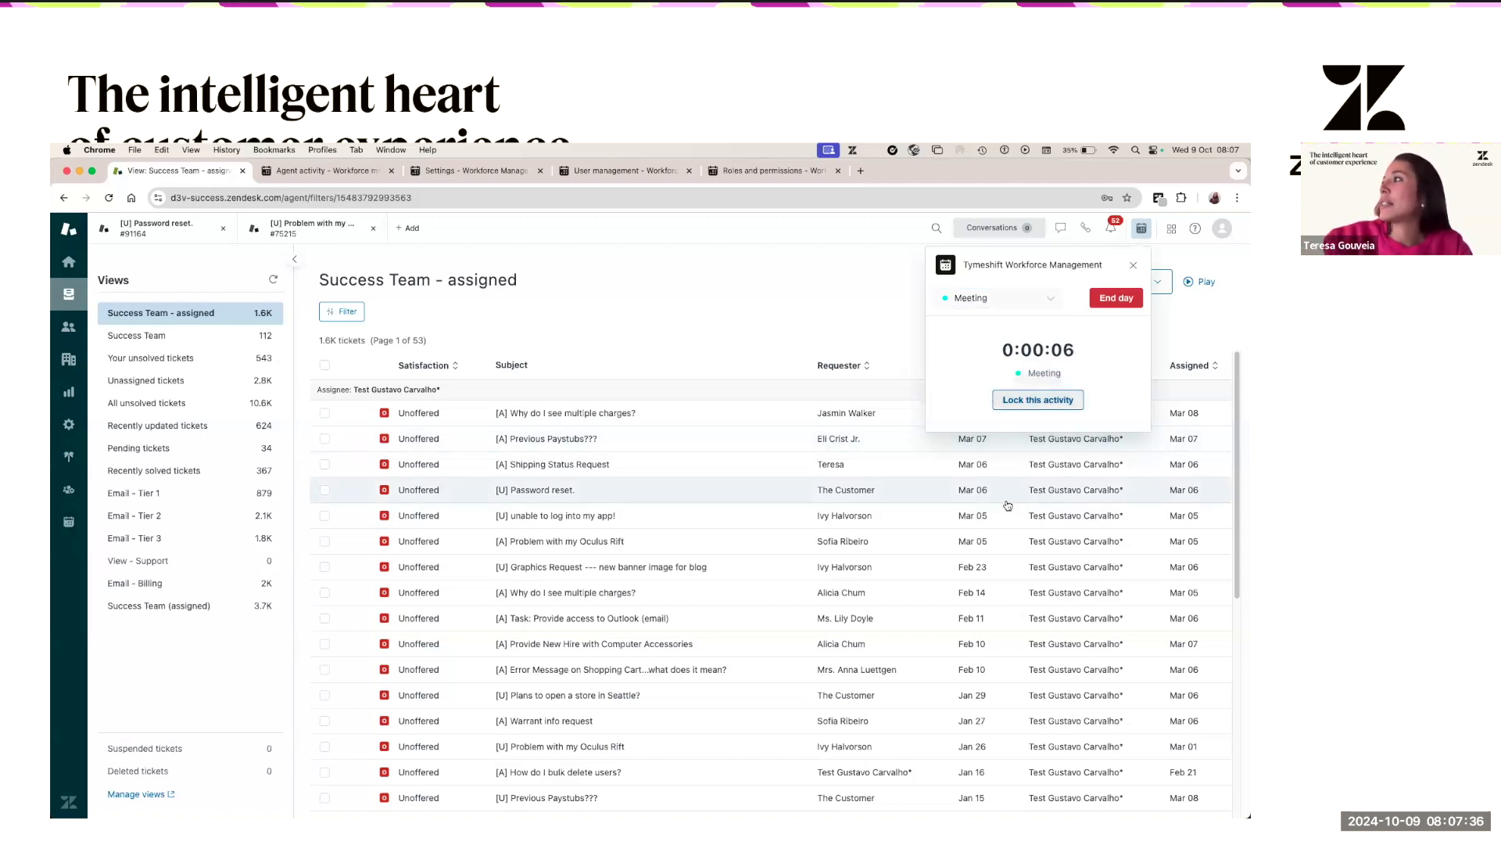
{"action": "left_click", "coordinate": [485, 517]}
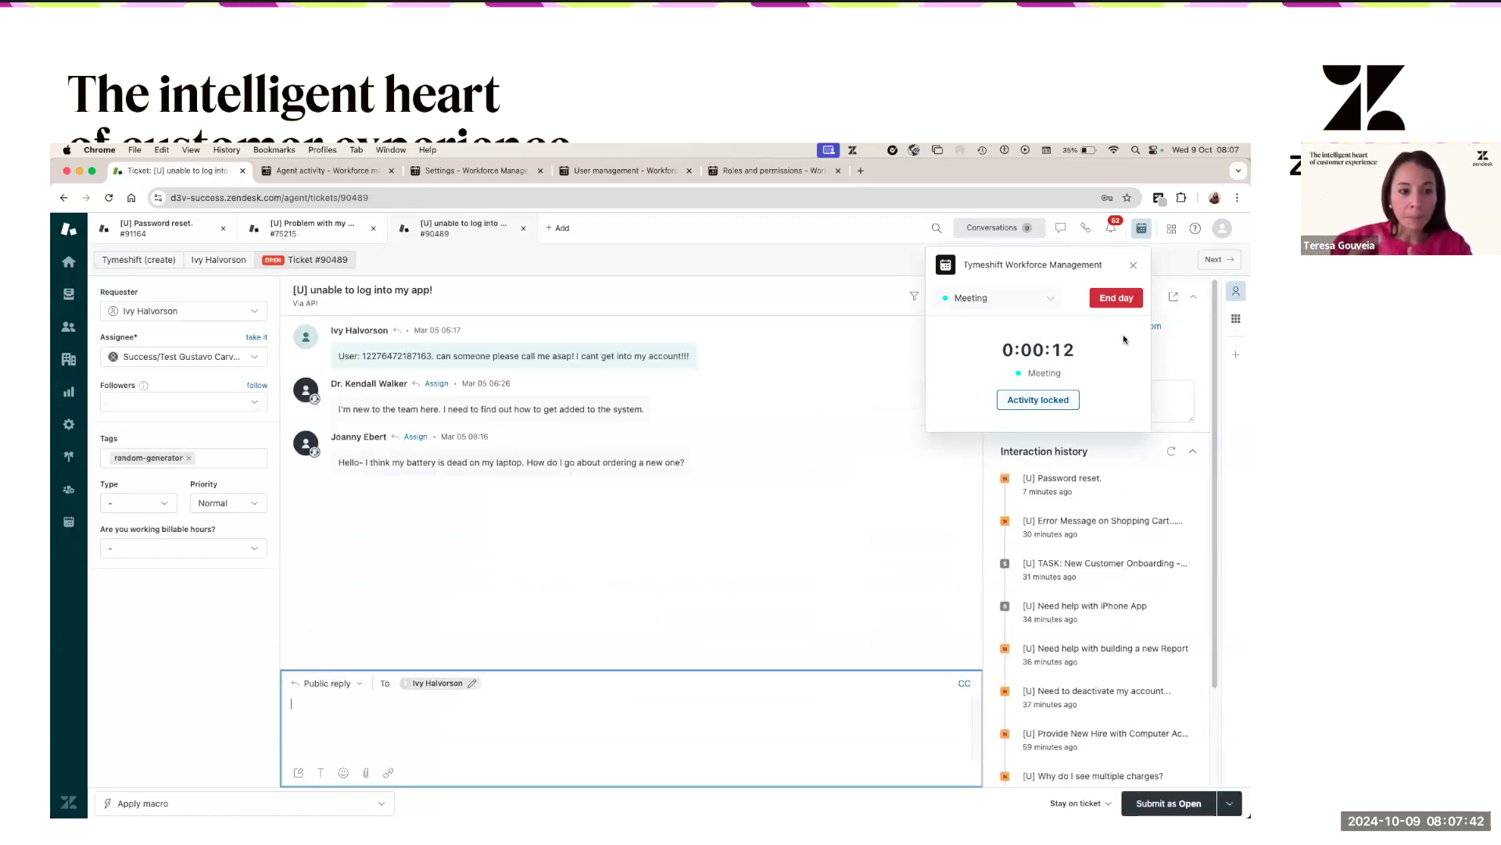
{"action": "left_click", "coordinate": [69, 294]}
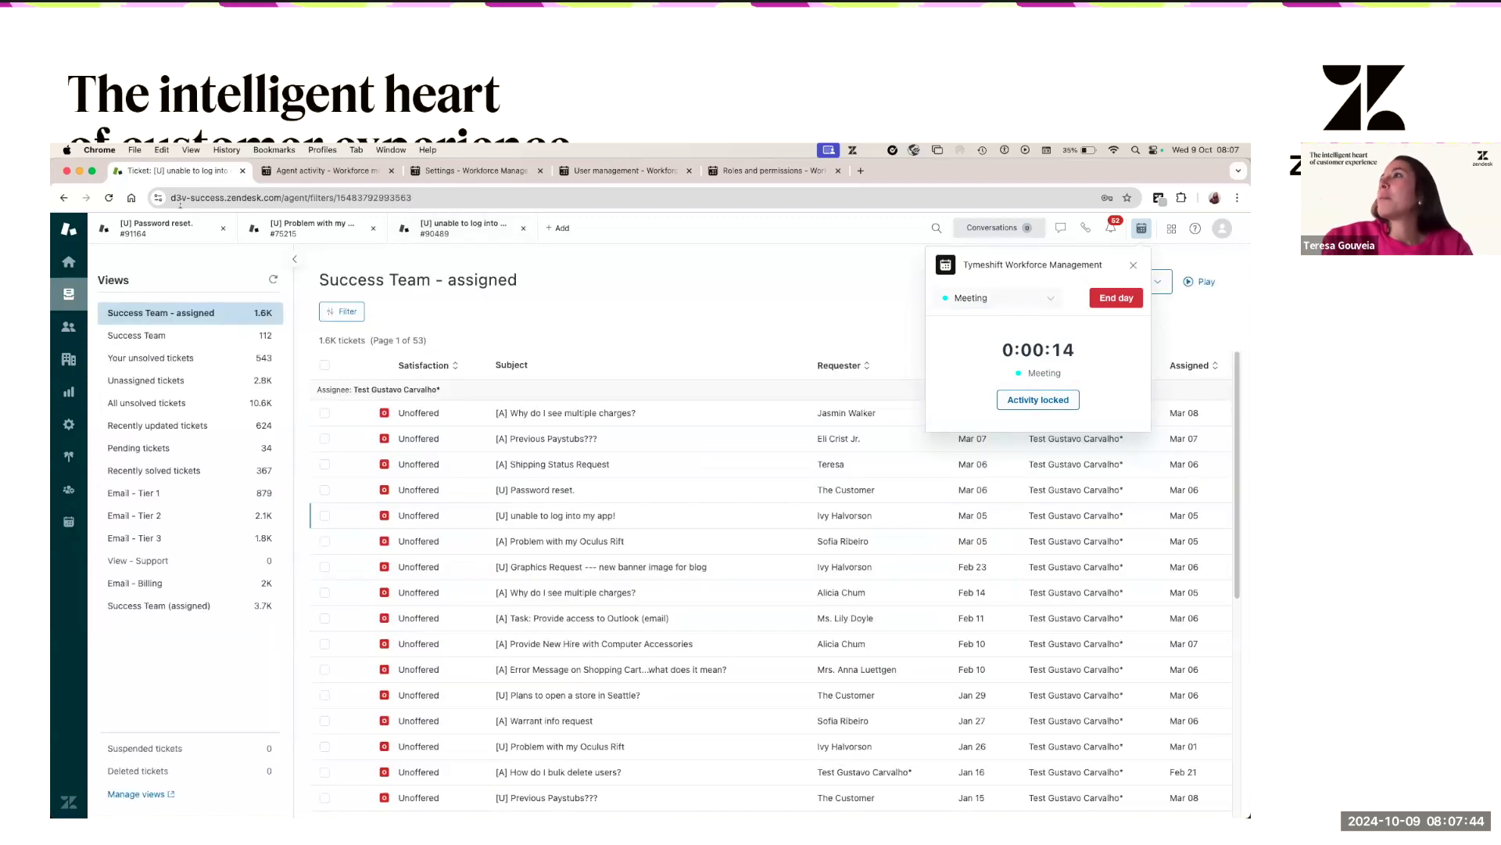
{"action": "left_click", "coordinate": [467, 170]}
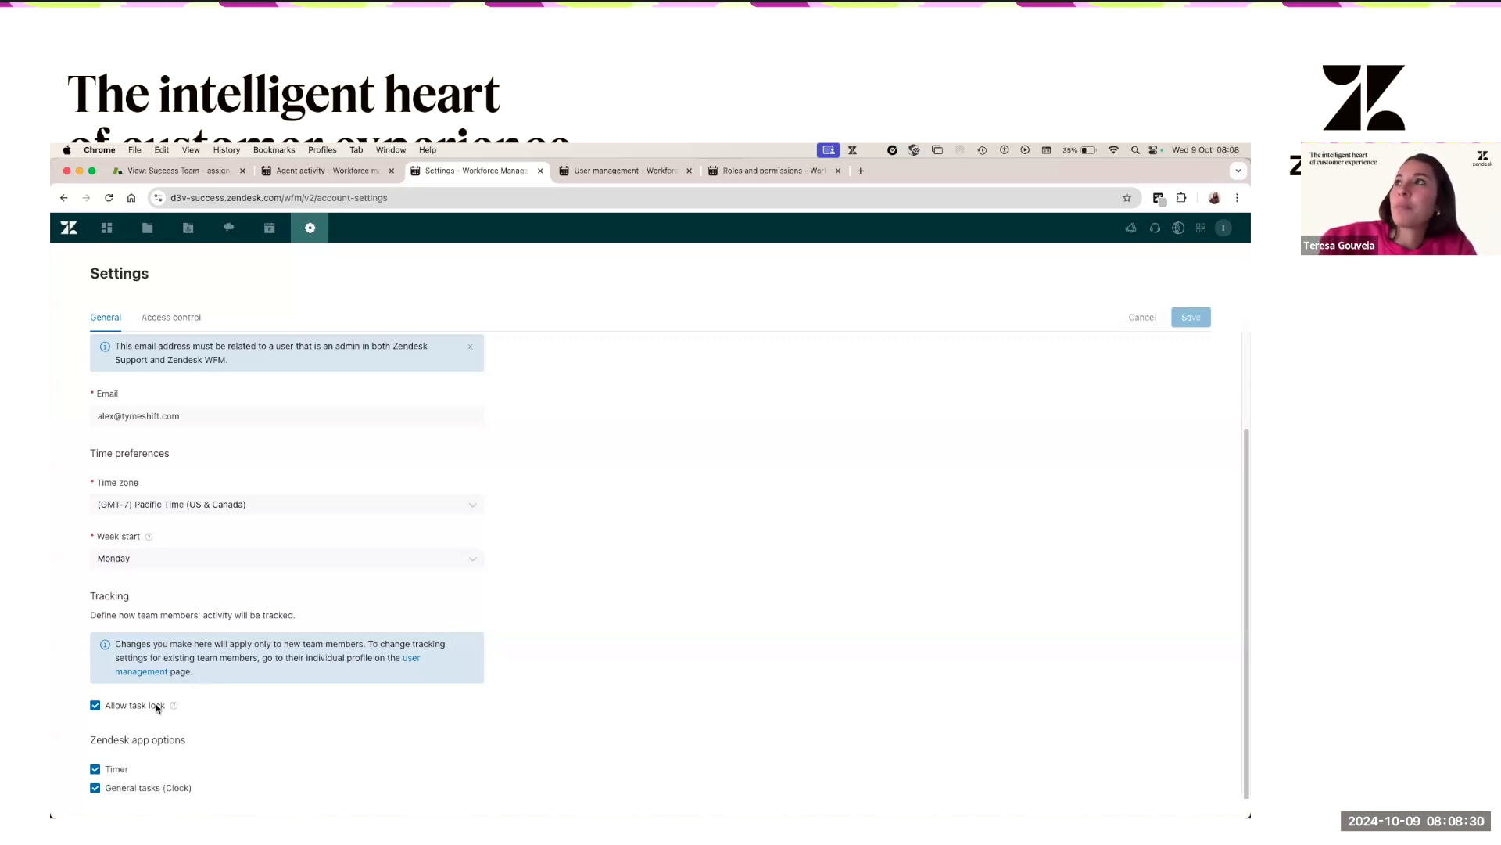
- Start the agent's work day in the Success Team view, dismissing the error
{"action": "left_click", "coordinate": [194, 172]}
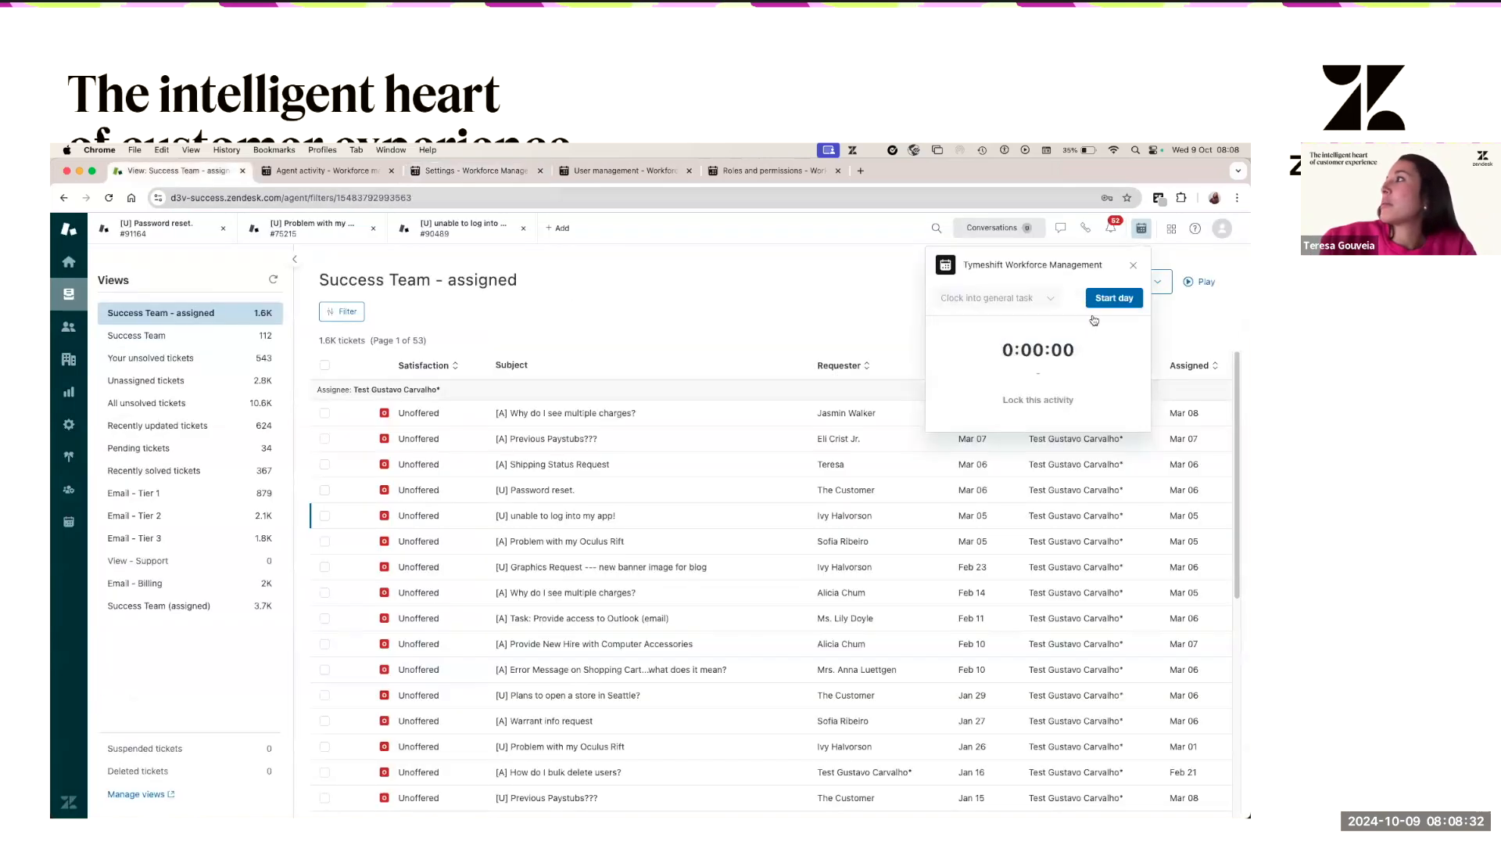
{"action": "left_click", "coordinate": [1123, 303]}
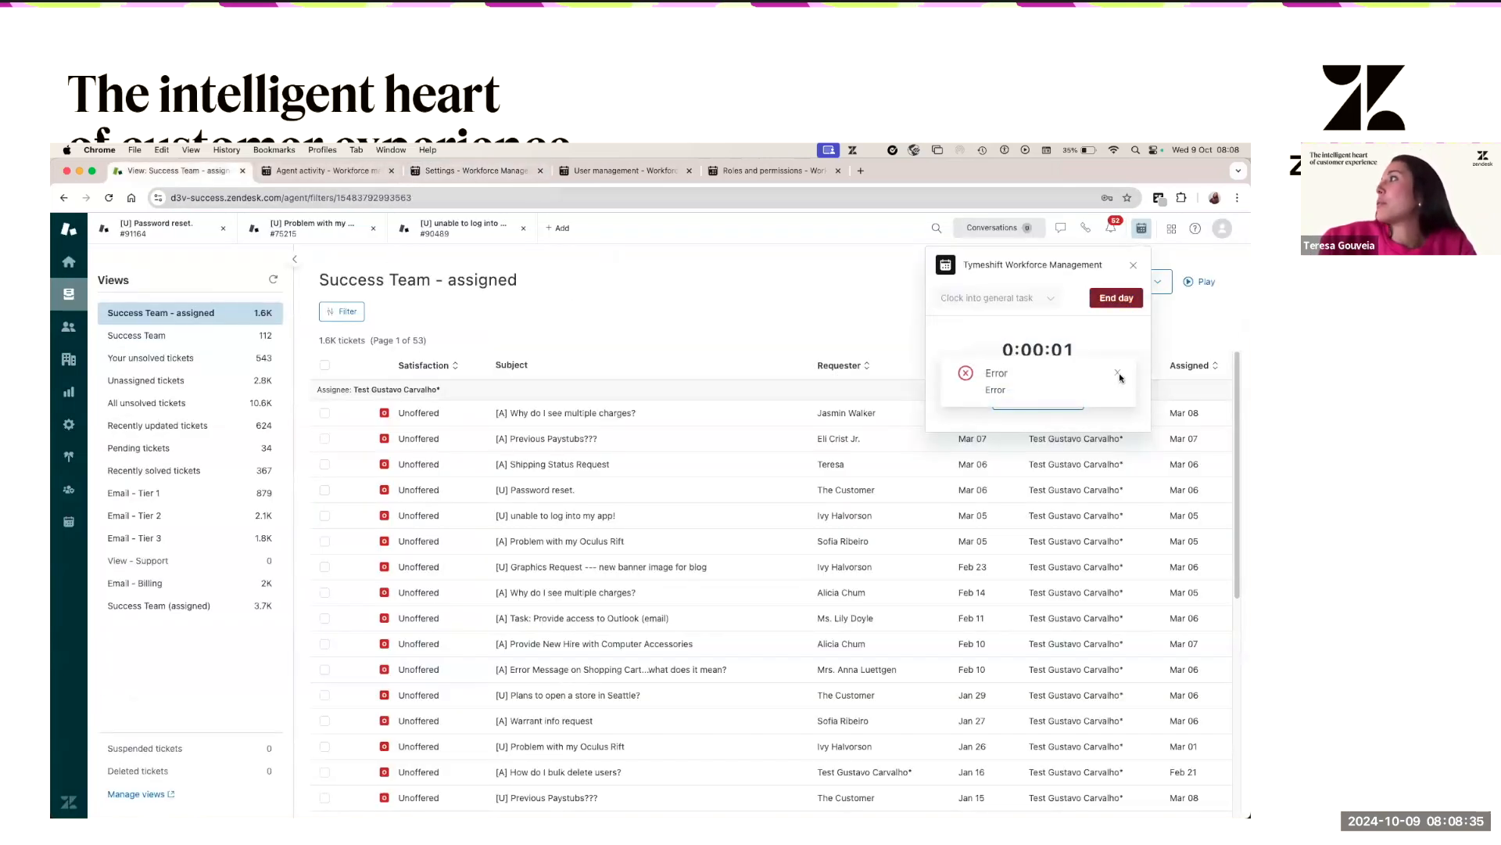
{"action": "left_click", "coordinate": [1119, 374]}
- Uncheck the Timer app option in WFM settings and save
{"action": "left_click", "coordinate": [505, 172]}
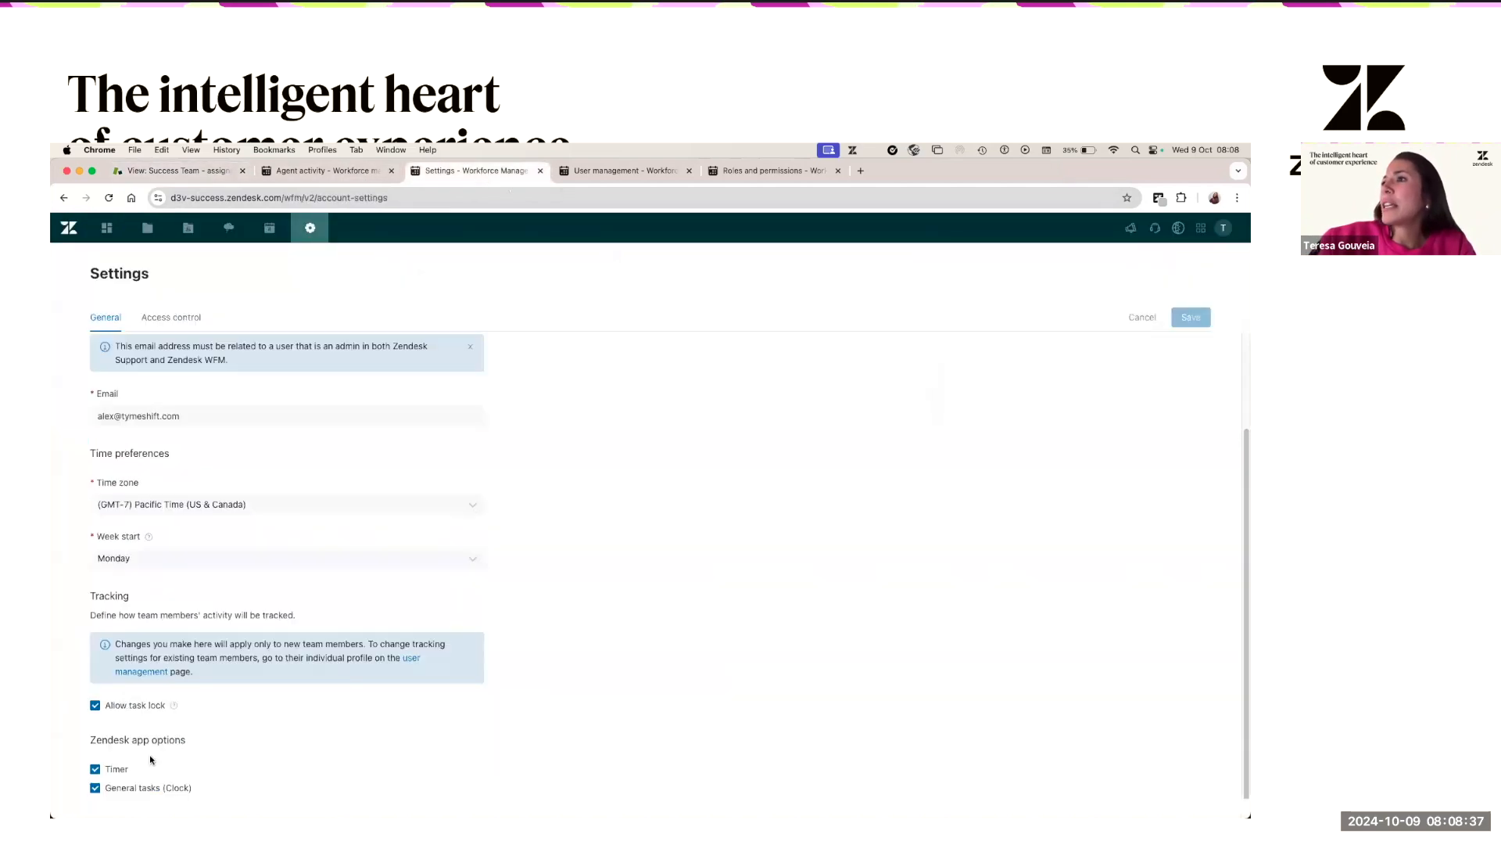
{"action": "left_click", "coordinate": [111, 770]}
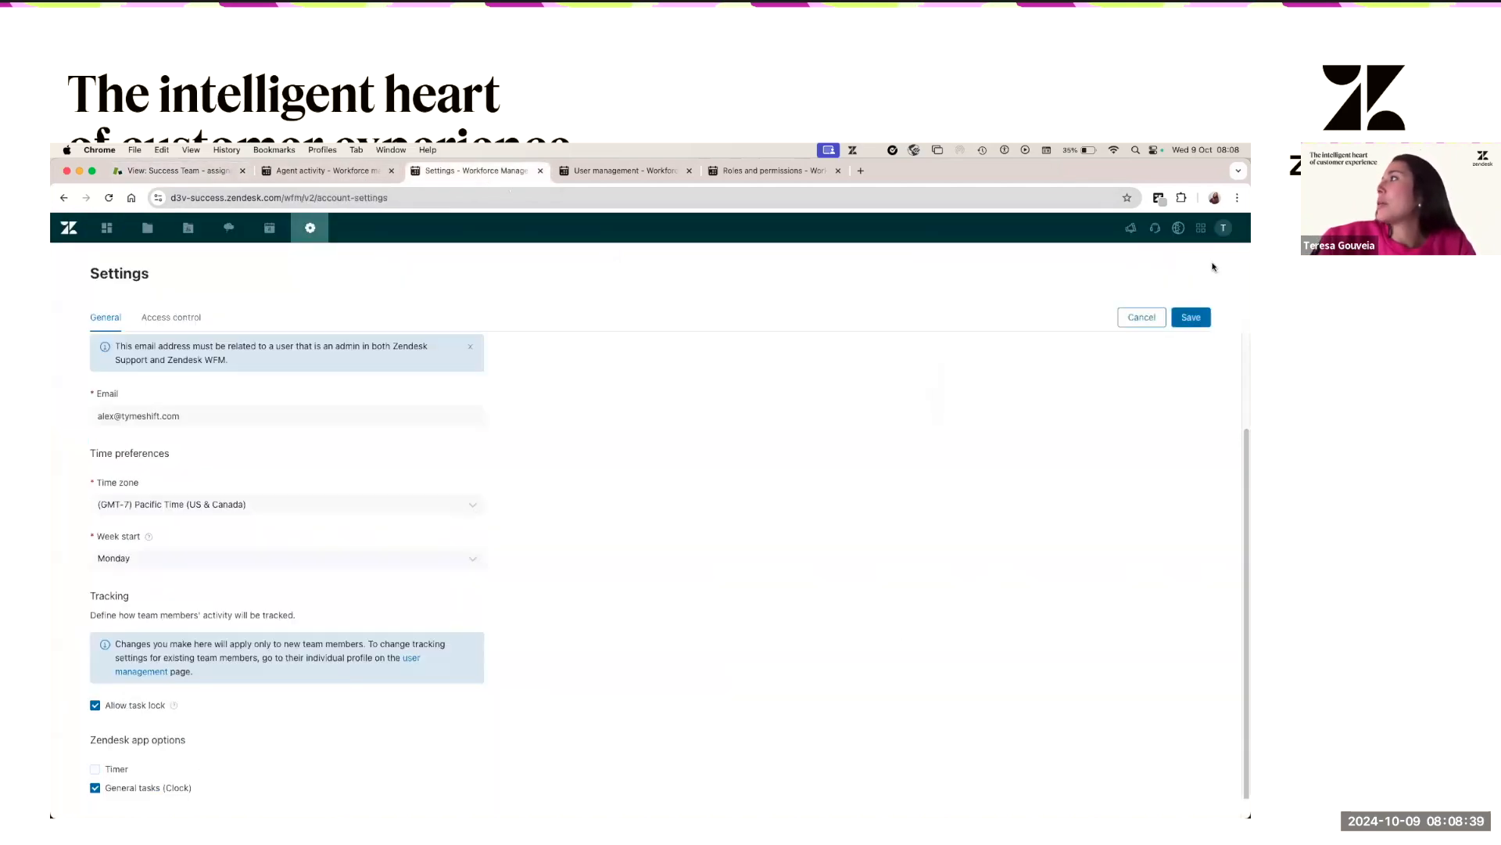
{"action": "left_click", "coordinate": [1190, 326]}
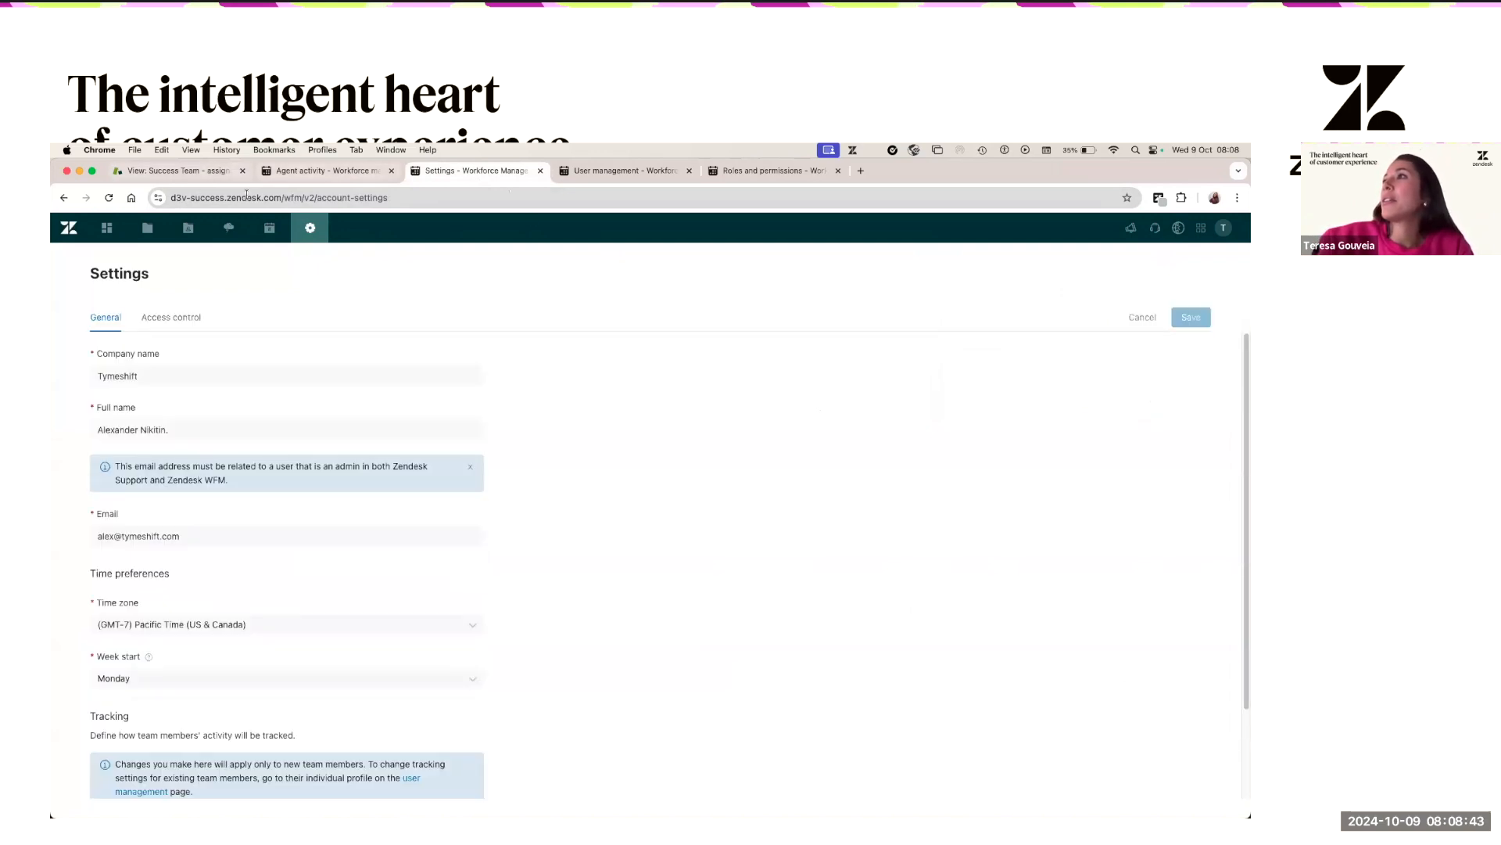
- Reload the Success Team view and set the agent's status to Meeting
{"action": "left_click", "coordinate": [207, 172]}
{"action": "left_click", "coordinate": [247, 199]}
{"action": "key", "text": "Return"}
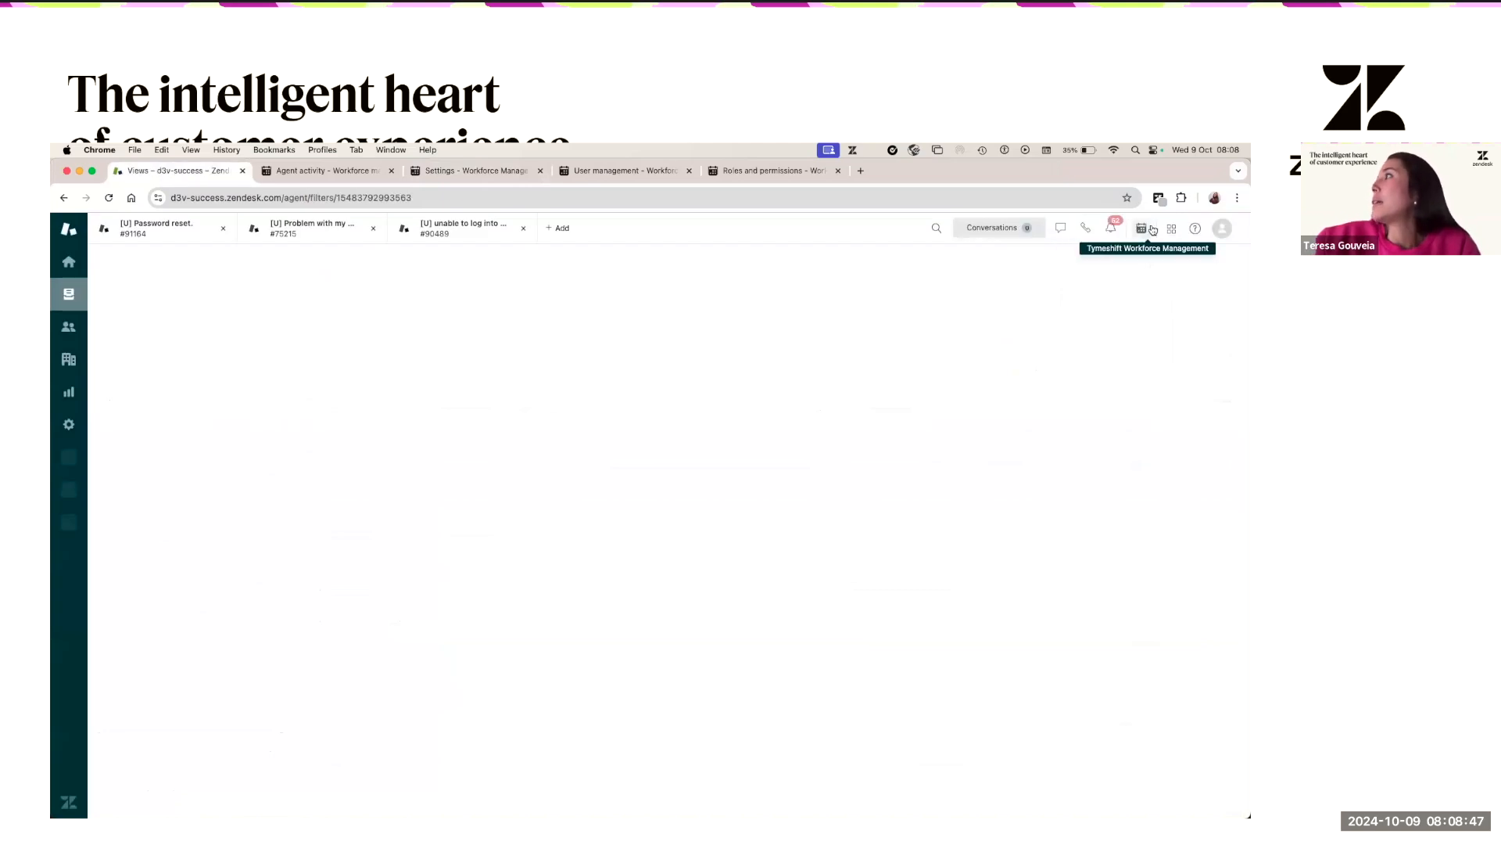
{"action": "left_click", "coordinate": [1141, 229]}
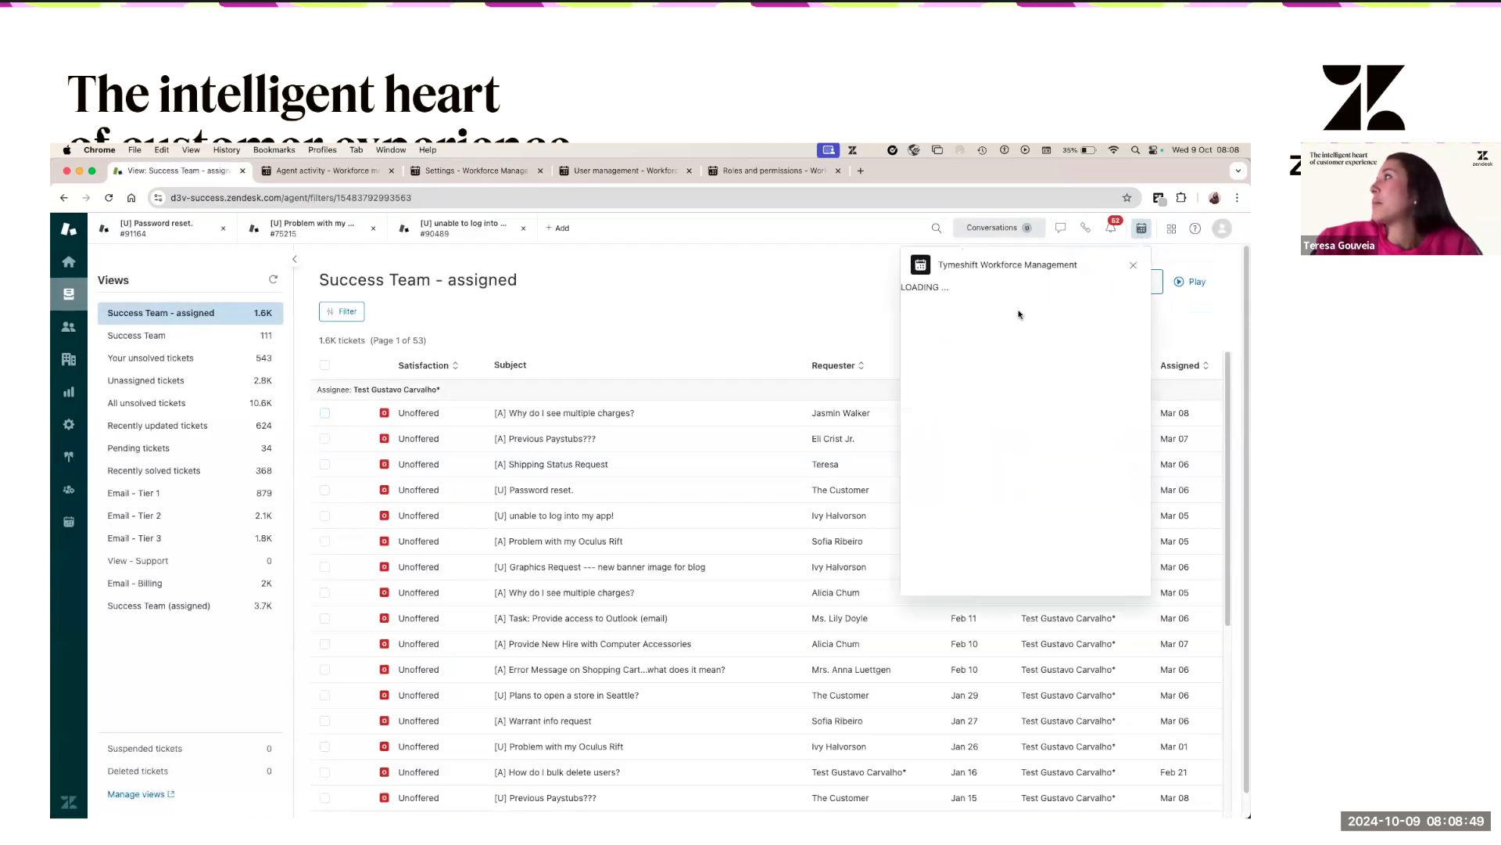
{"action": "left_click", "coordinate": [1009, 298]}
{"action": "left_click", "coordinate": [1013, 365]}
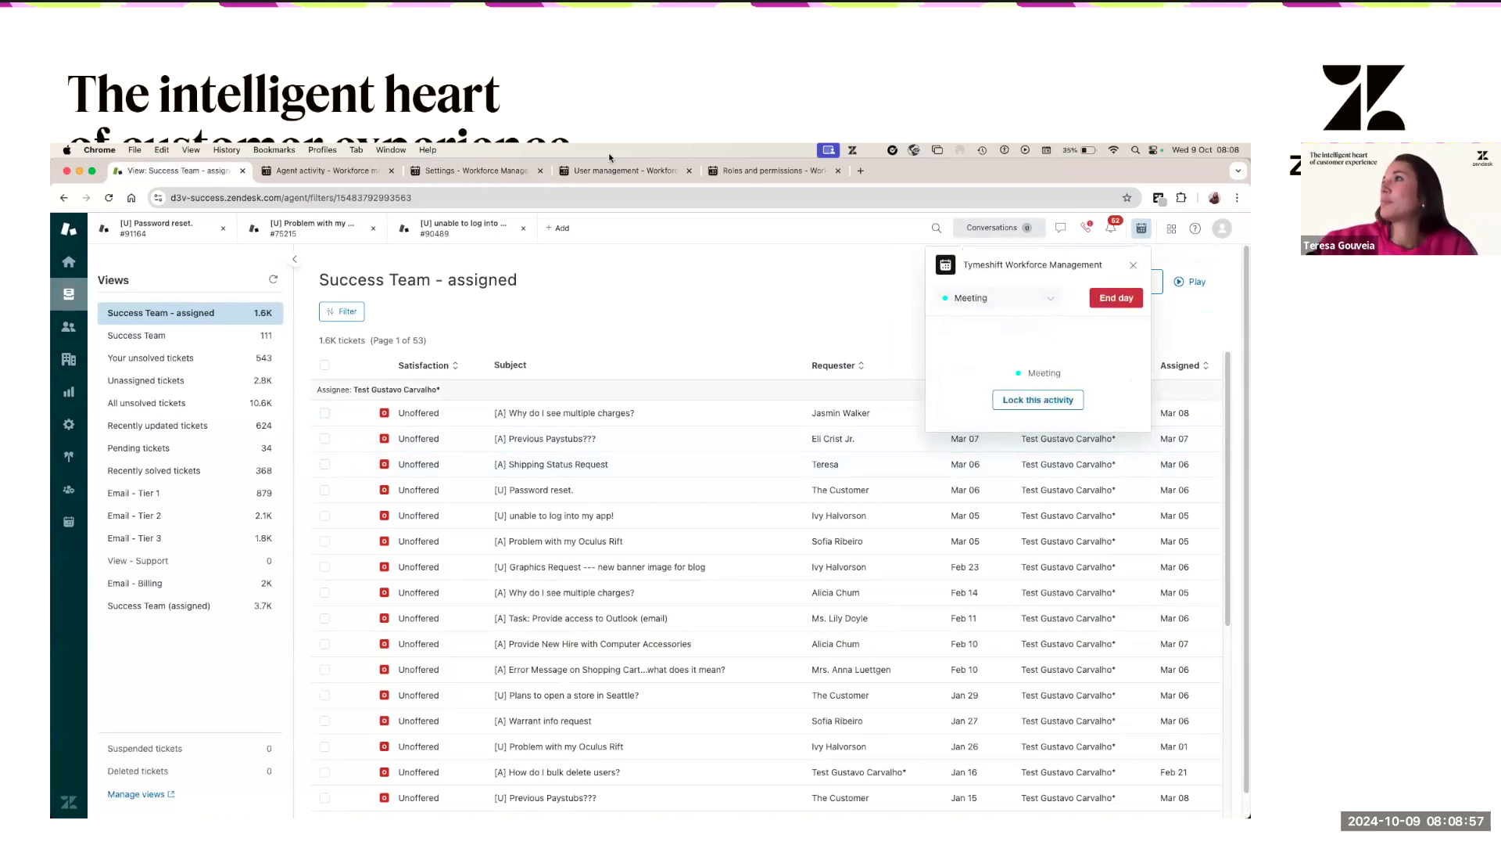
- Re-enable the Timer app option and save the settings
{"action": "left_click", "coordinate": [456, 174]}
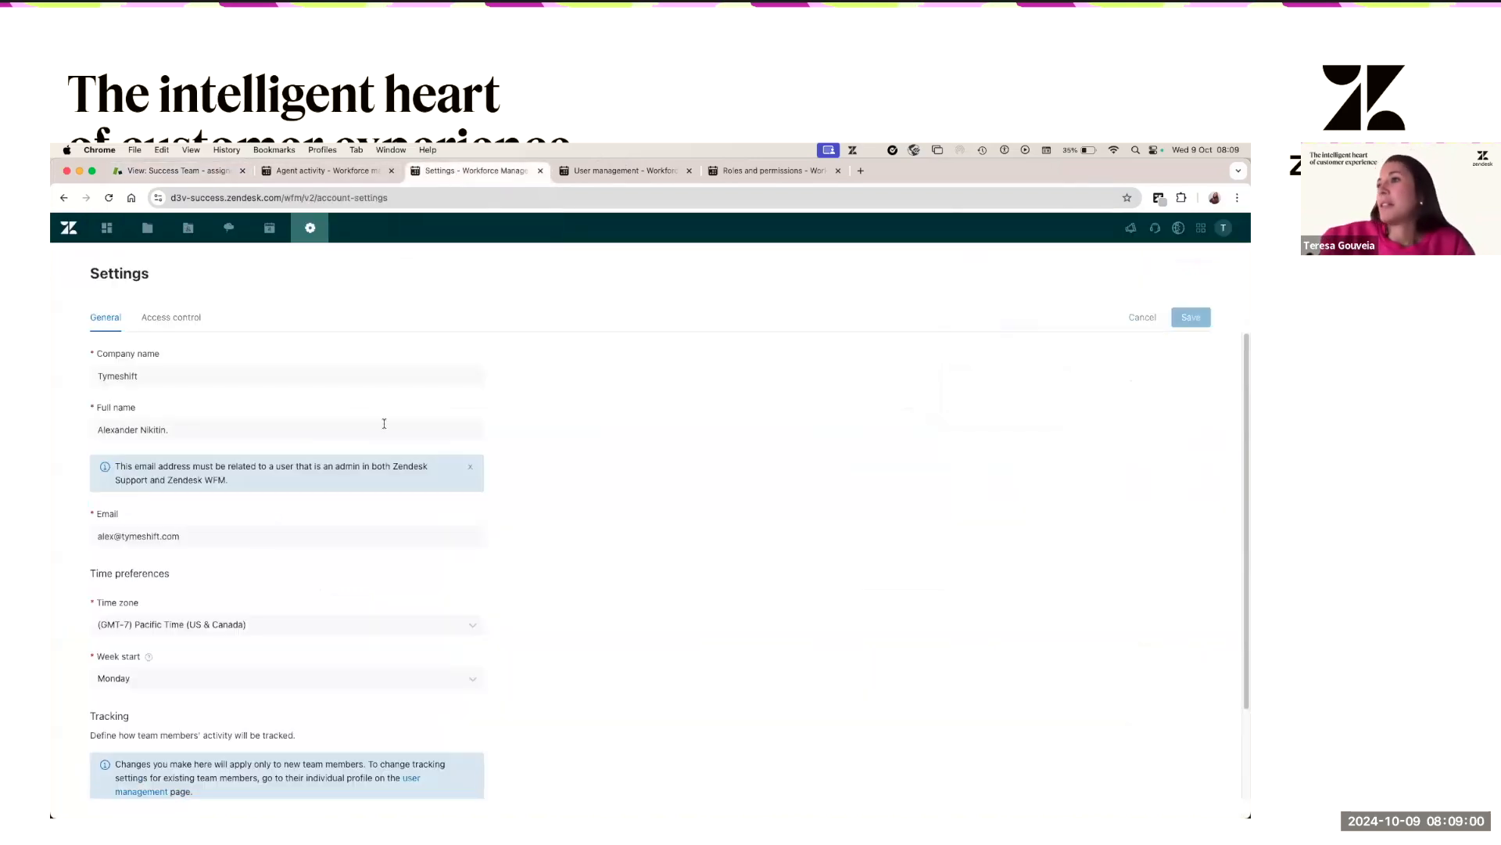
{"action": "scroll", "coordinate": [225, 636], "scroll_direction": "down", "scroll_amount": 3}
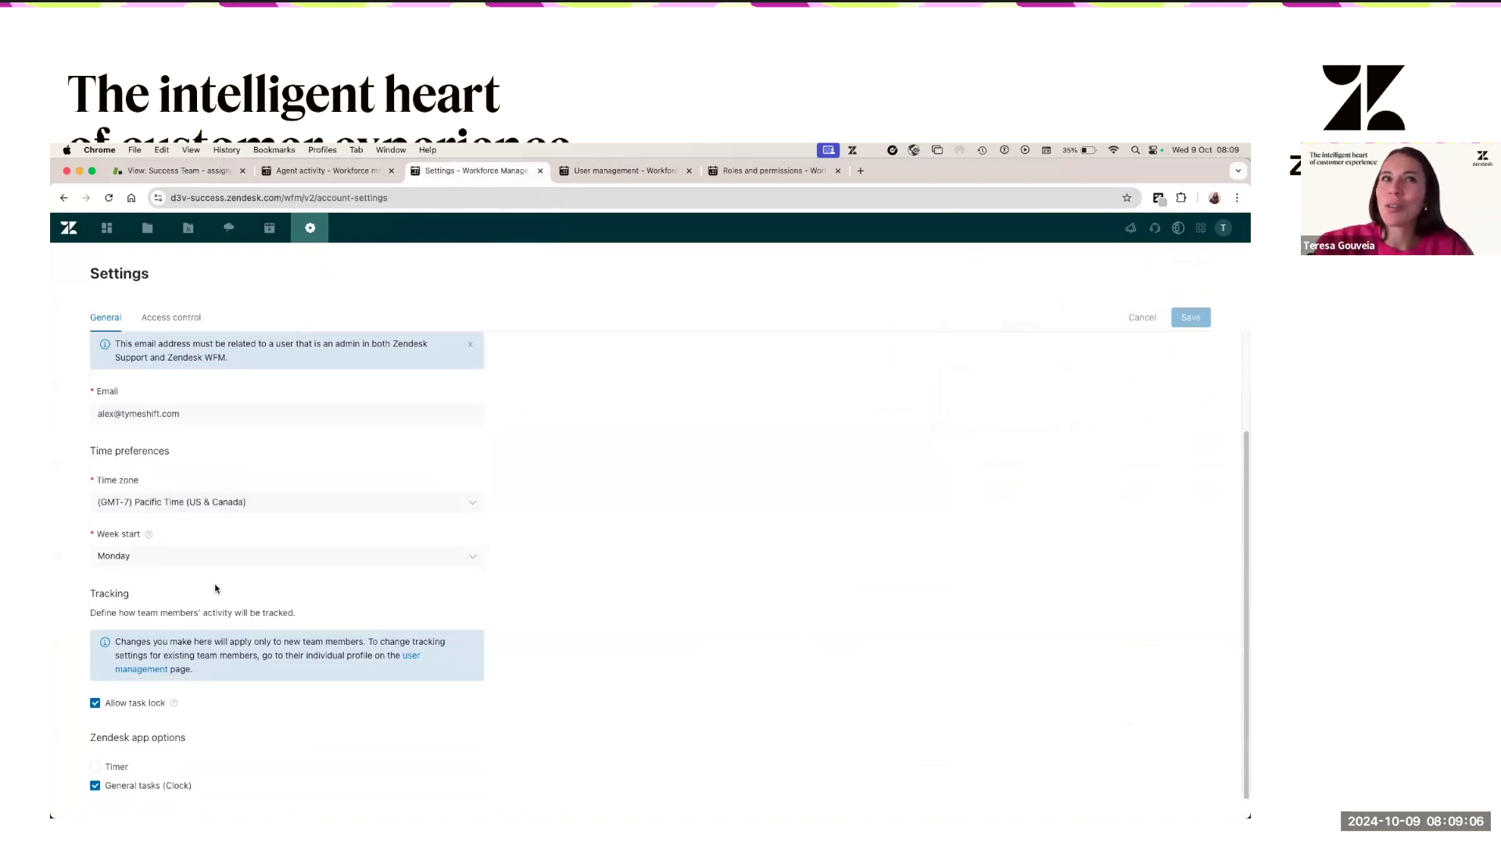
{"action": "left_click", "coordinate": [94, 768]}
{"action": "left_click", "coordinate": [1191, 317]}
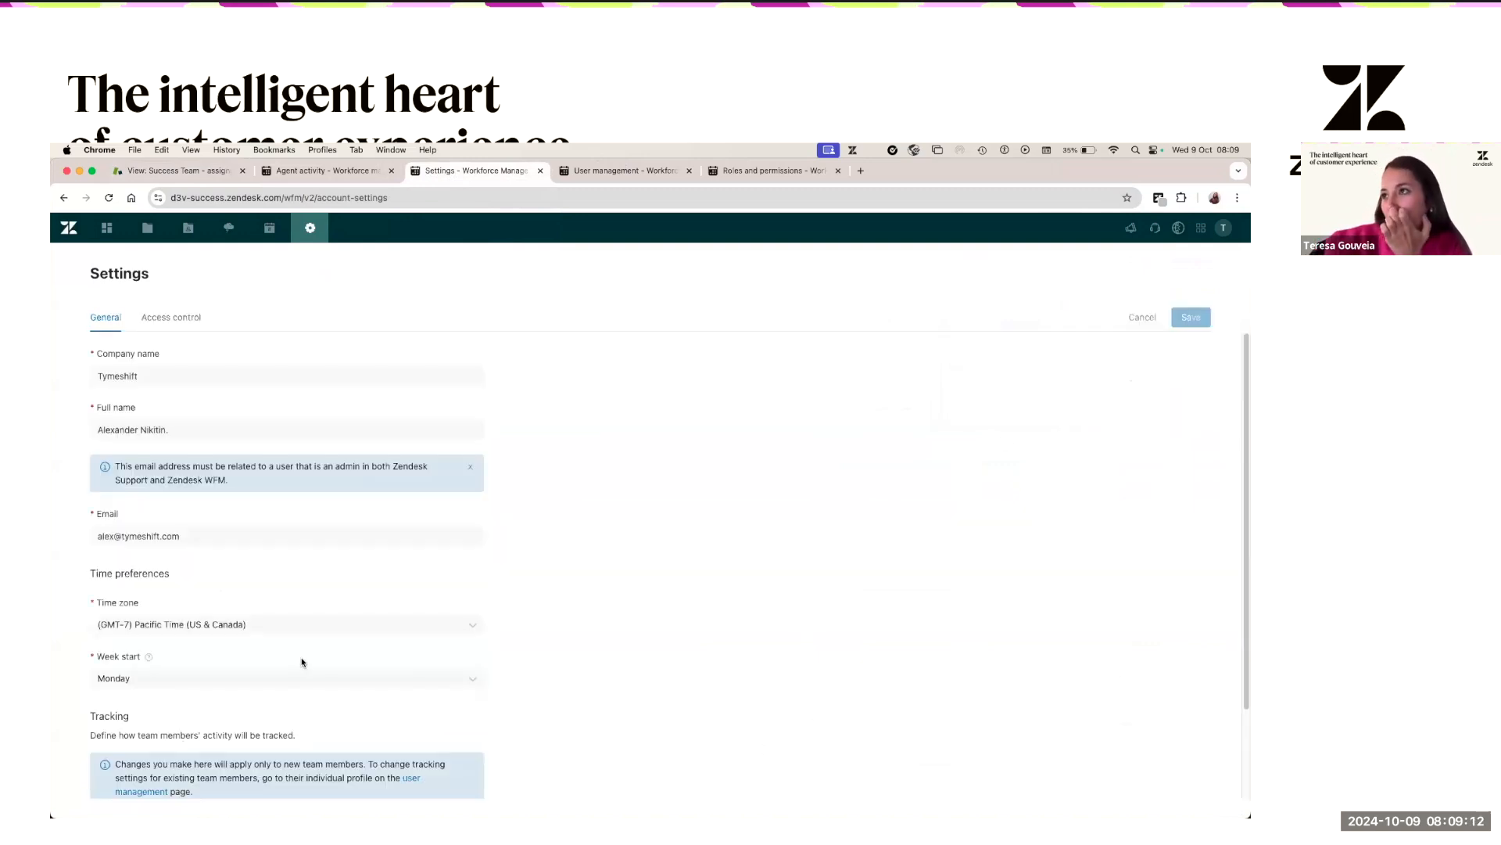
- Open the Access control settings and expand the Block list section
{"action": "scroll", "coordinate": [329, 610], "scroll_direction": "down", "scroll_amount": 3}
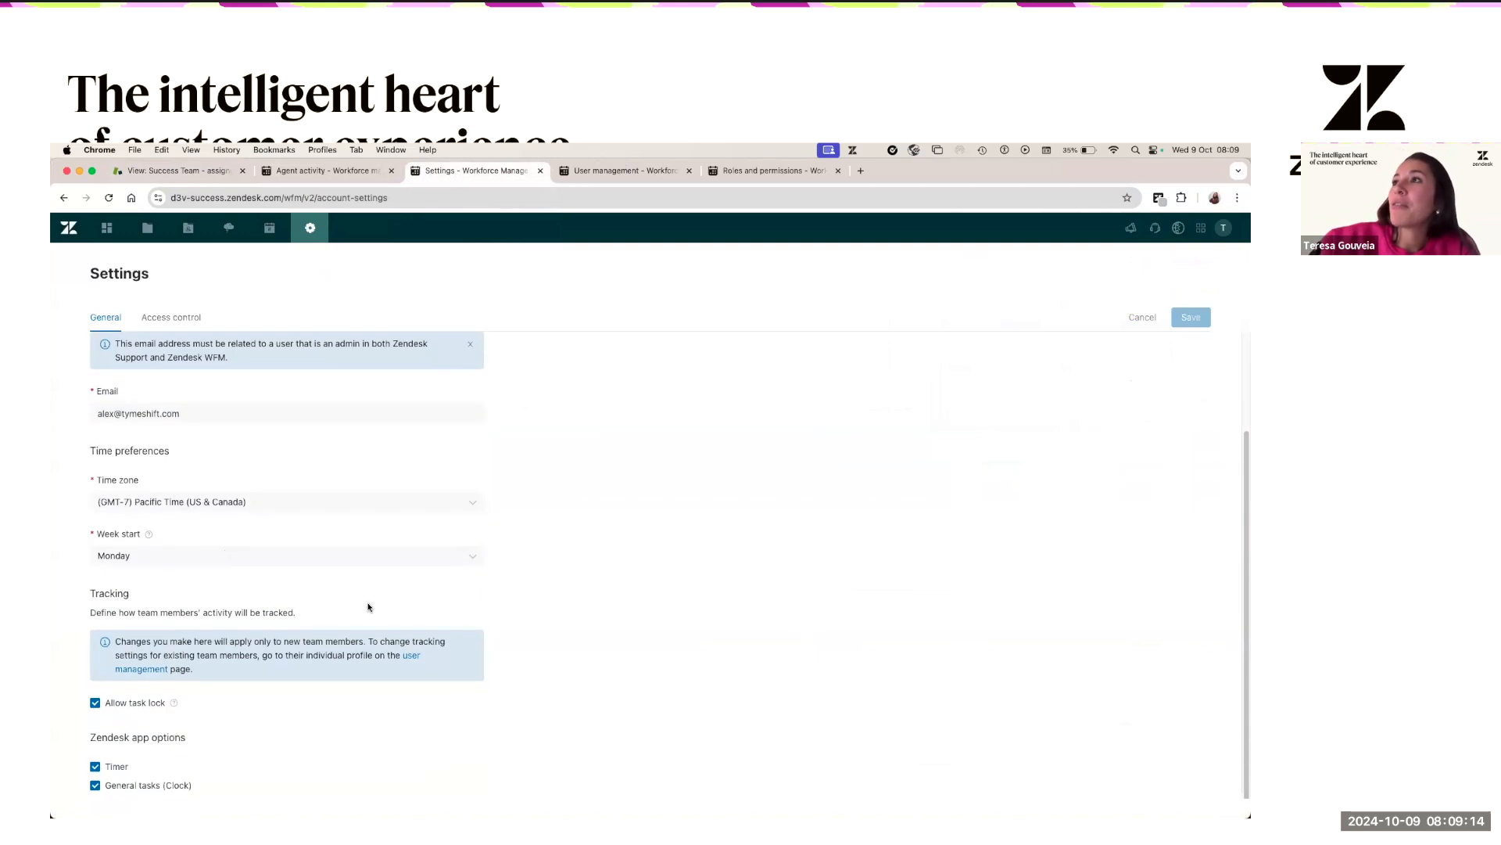
{"action": "scroll", "coordinate": [160, 452], "scroll_direction": "up", "scroll_amount": 3}
{"action": "left_click", "coordinate": [172, 318]}
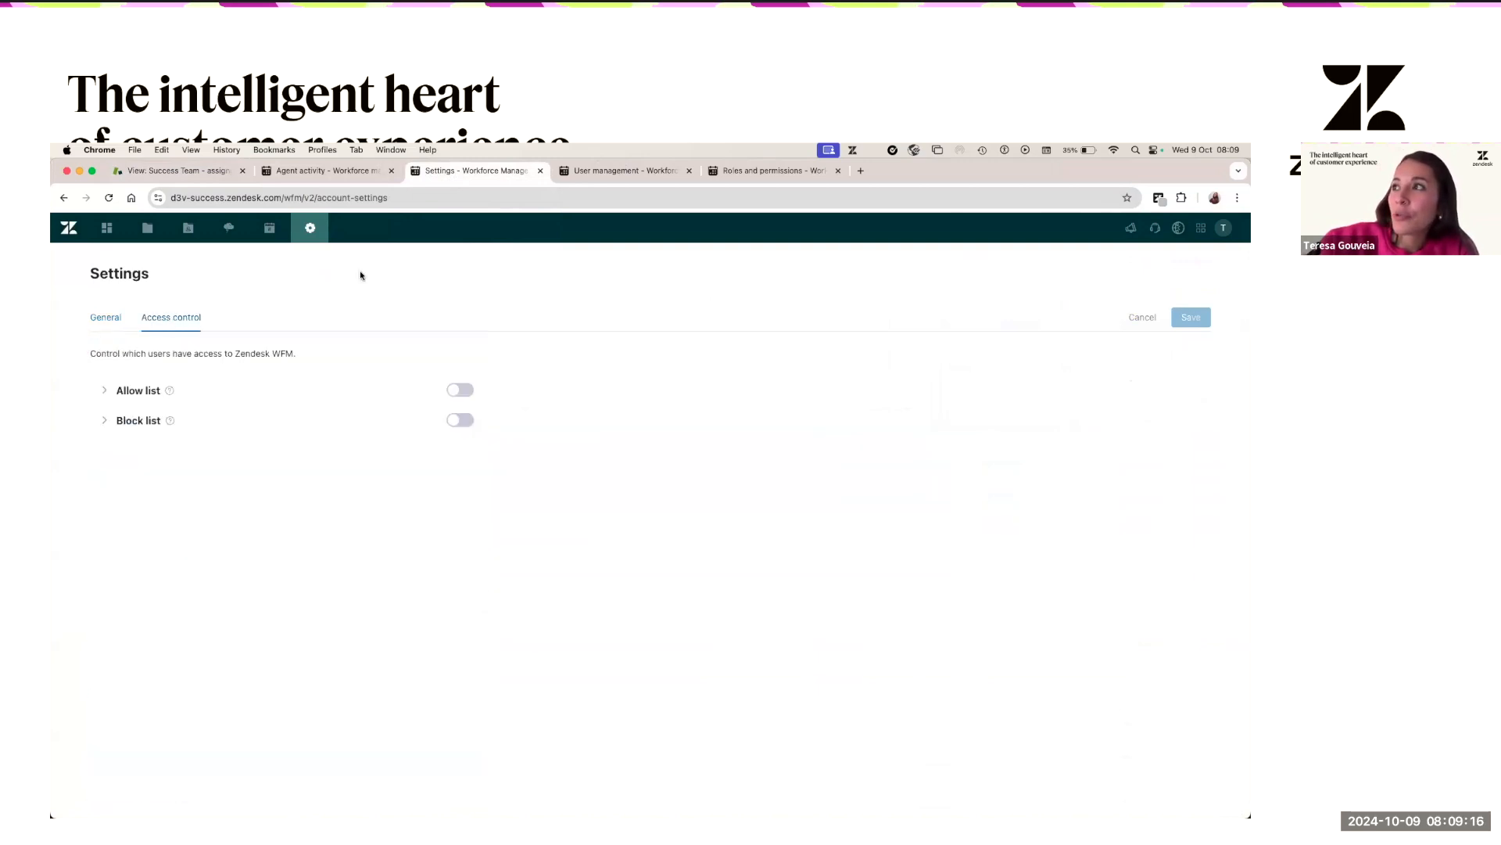
{"action": "left_click", "coordinate": [101, 454]}
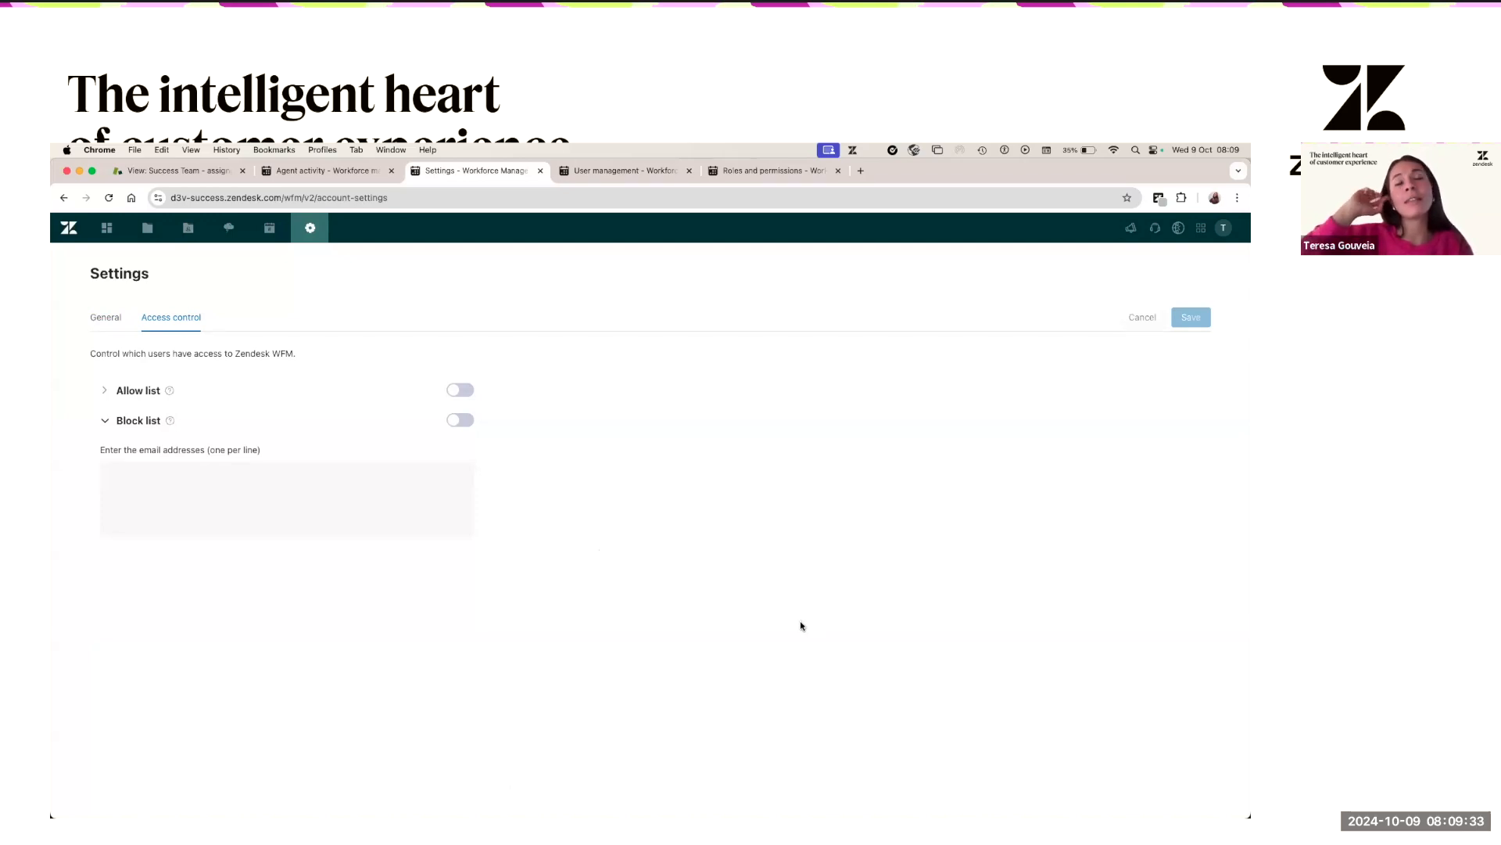
- Switch to the Agent activity timeline for Wed, Oct 09, 2024
{"action": "left_click", "coordinate": [344, 171]}
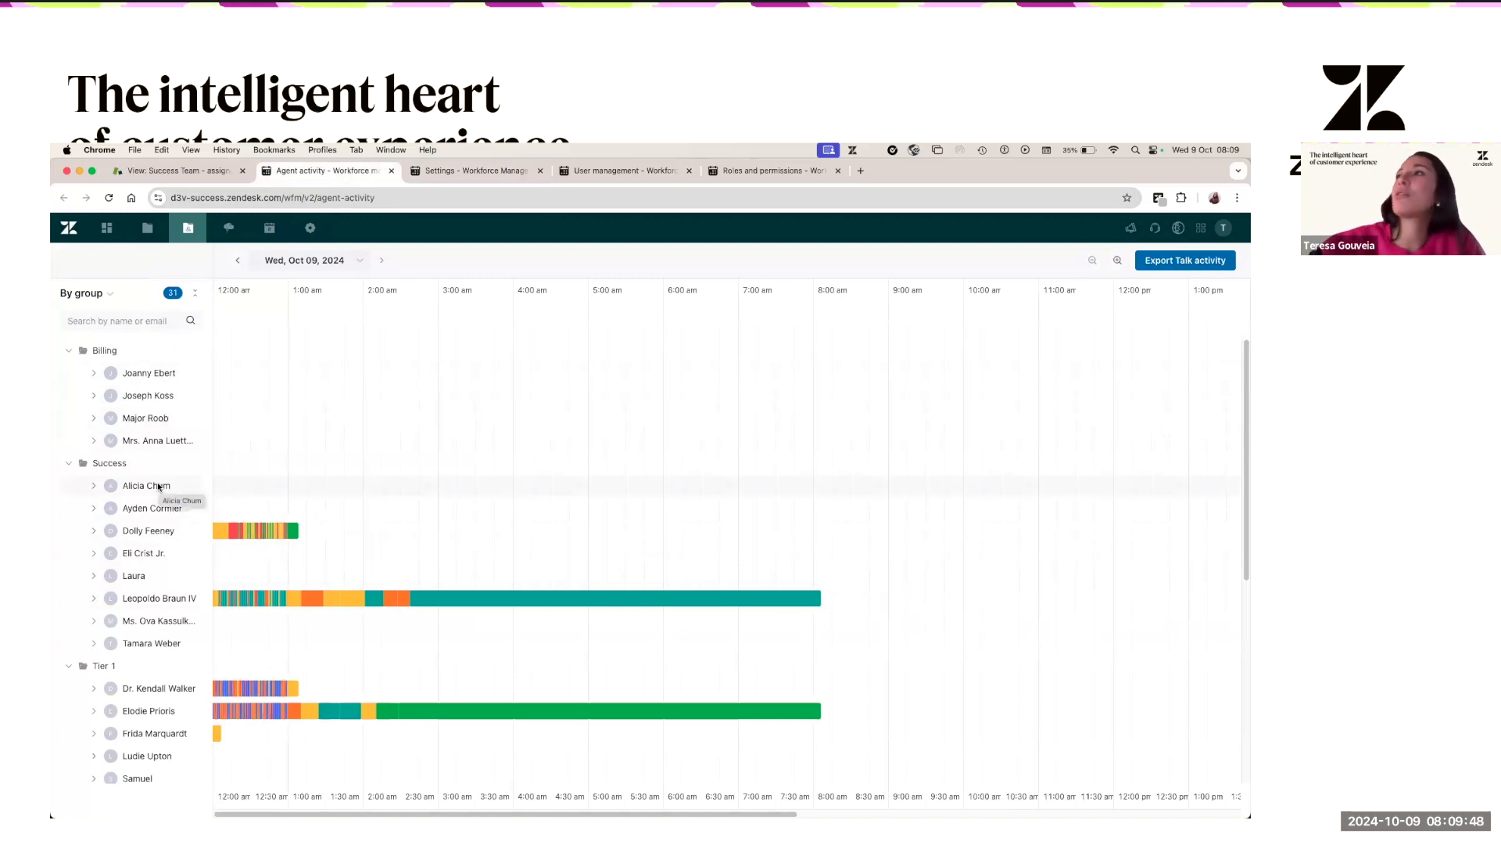
- Switch the Block list on and try saving, then switch it back off
{"action": "left_click", "coordinate": [434, 171]}
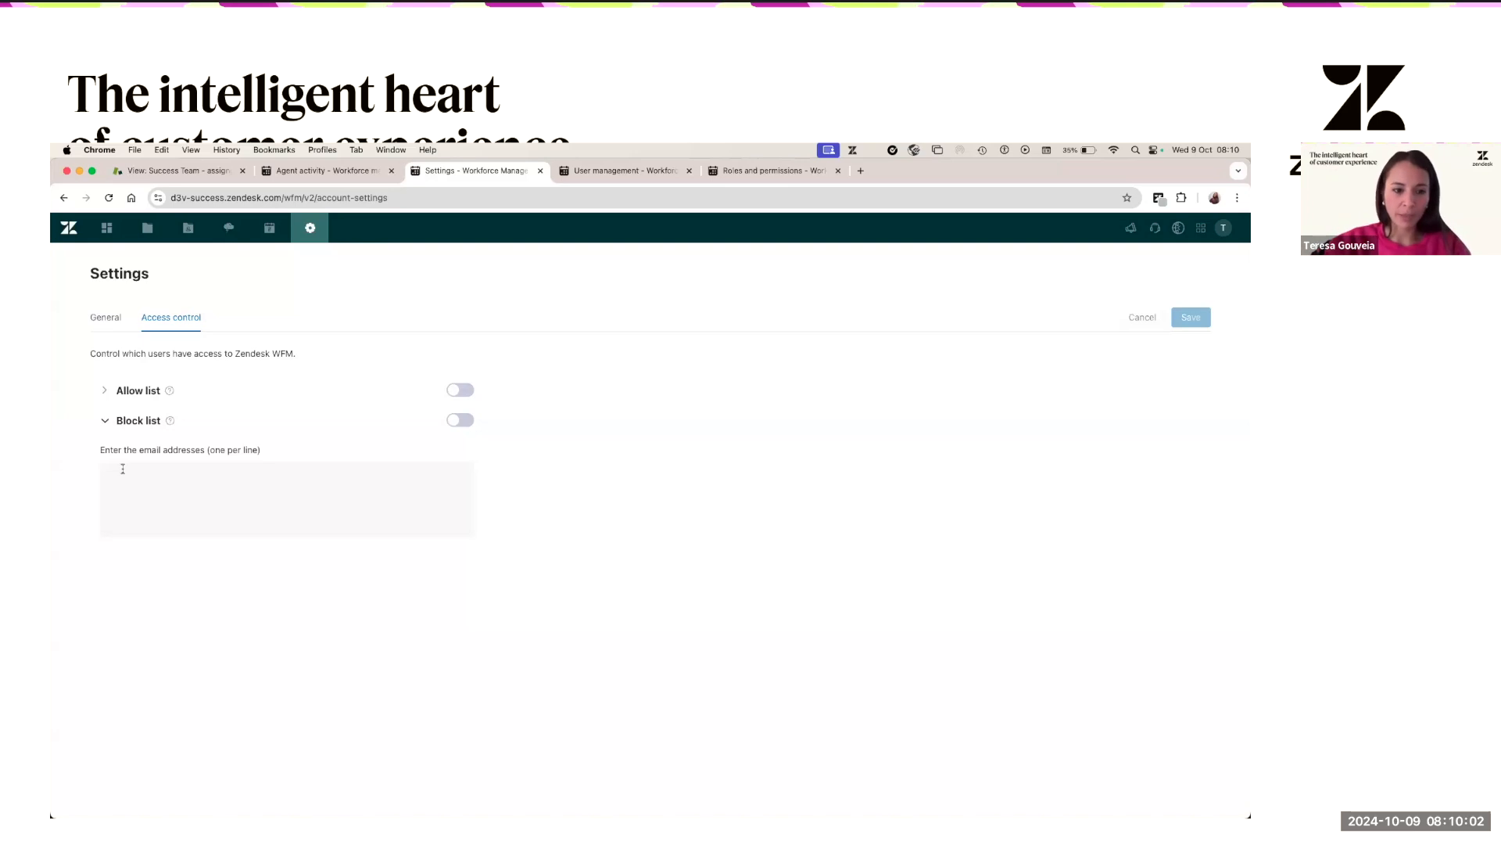
{"action": "left_click", "coordinate": [468, 423]}
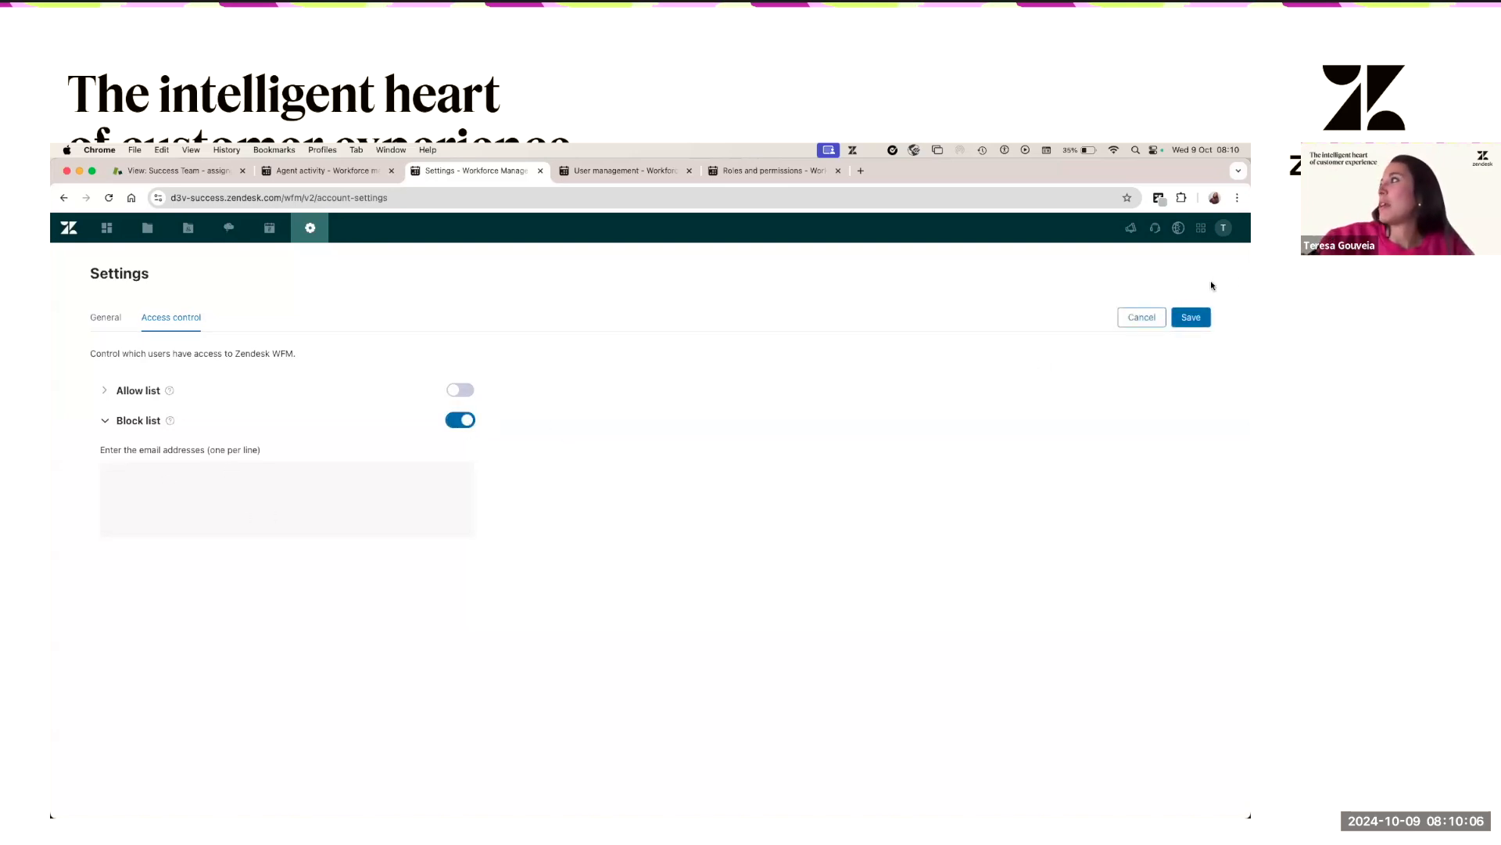
{"action": "left_click", "coordinate": [1191, 318]}
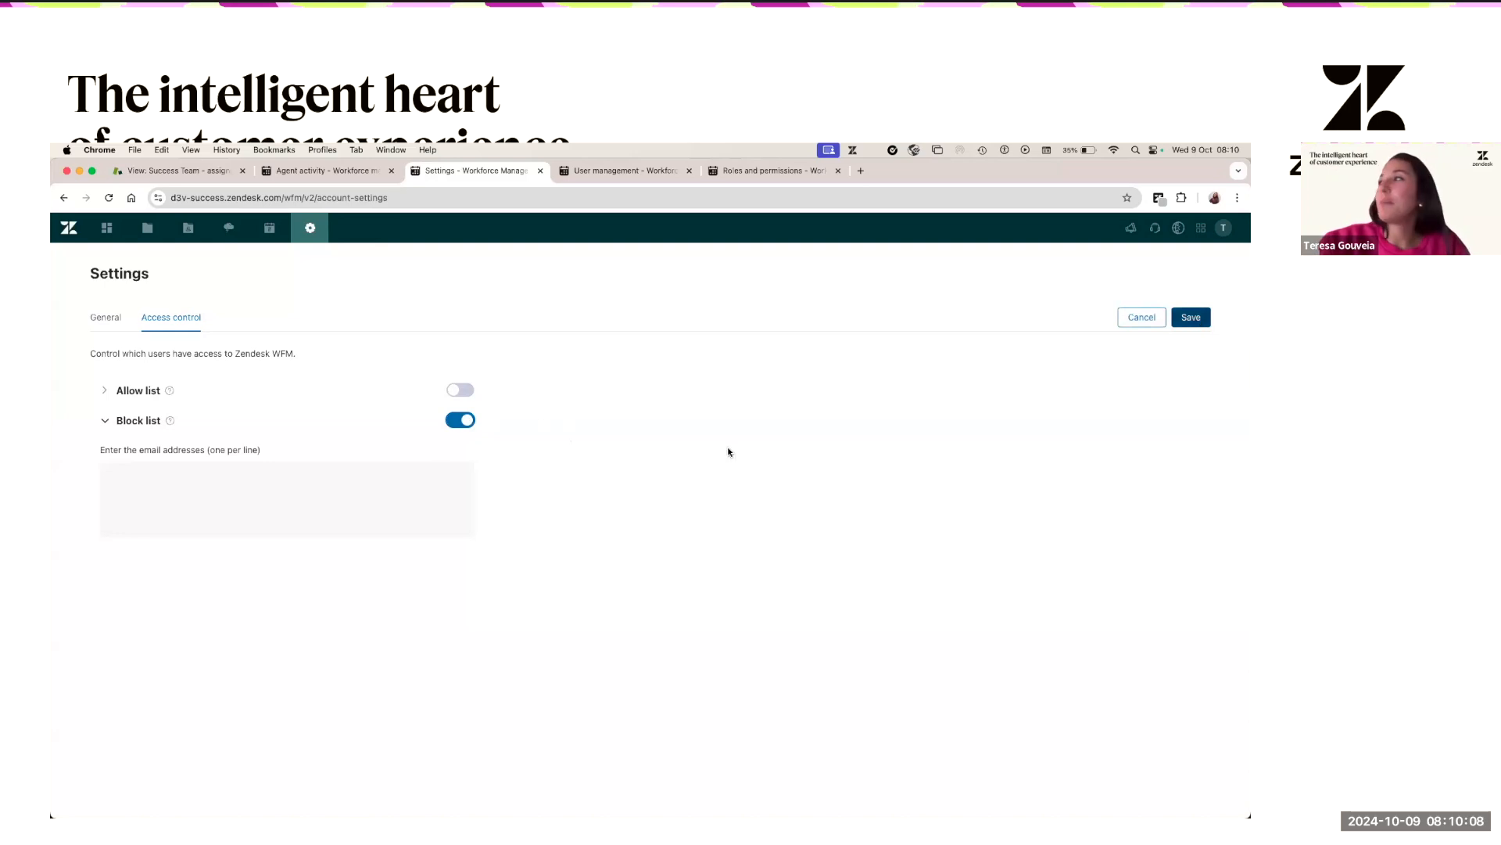
{"action": "left_click", "coordinate": [460, 421]}
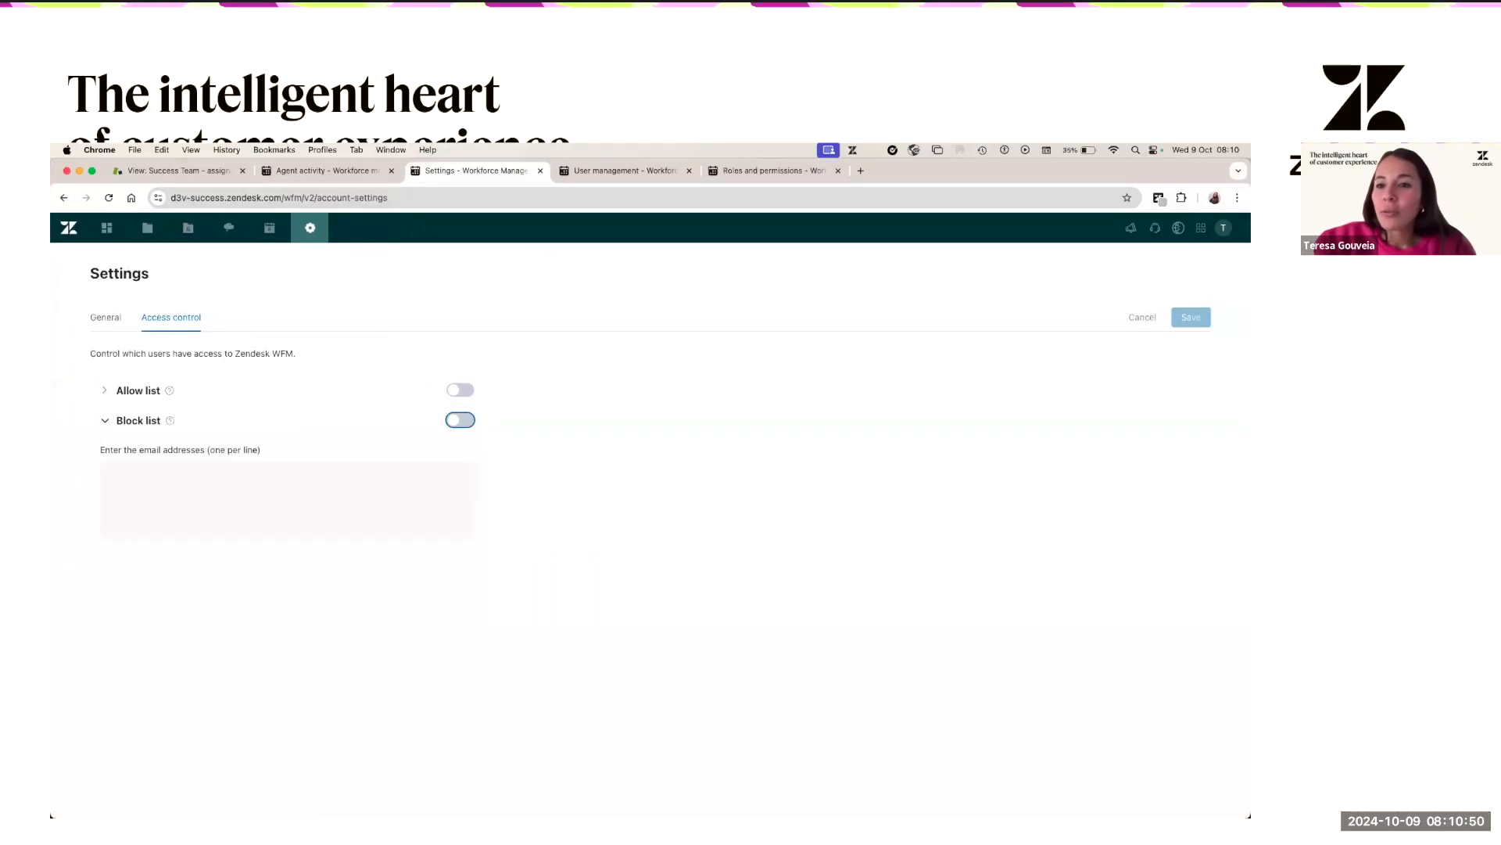
- Show User Management, listing members with role, group, teams, workstreams, location, shift and status
{"action": "left_click", "coordinate": [616, 171]}
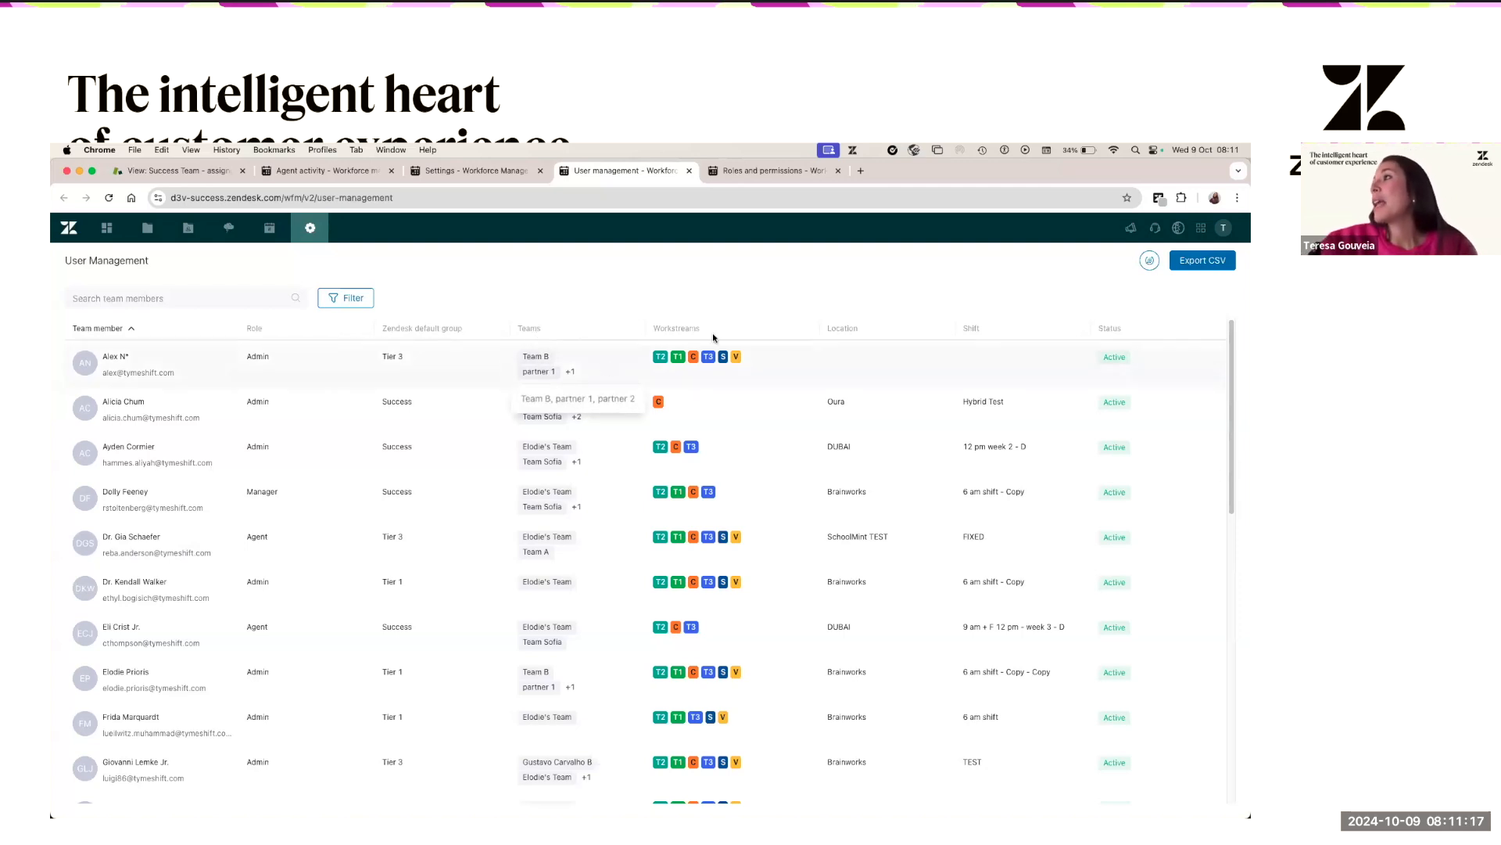
{"action": "mouse_move", "coordinate": [665, 360]}
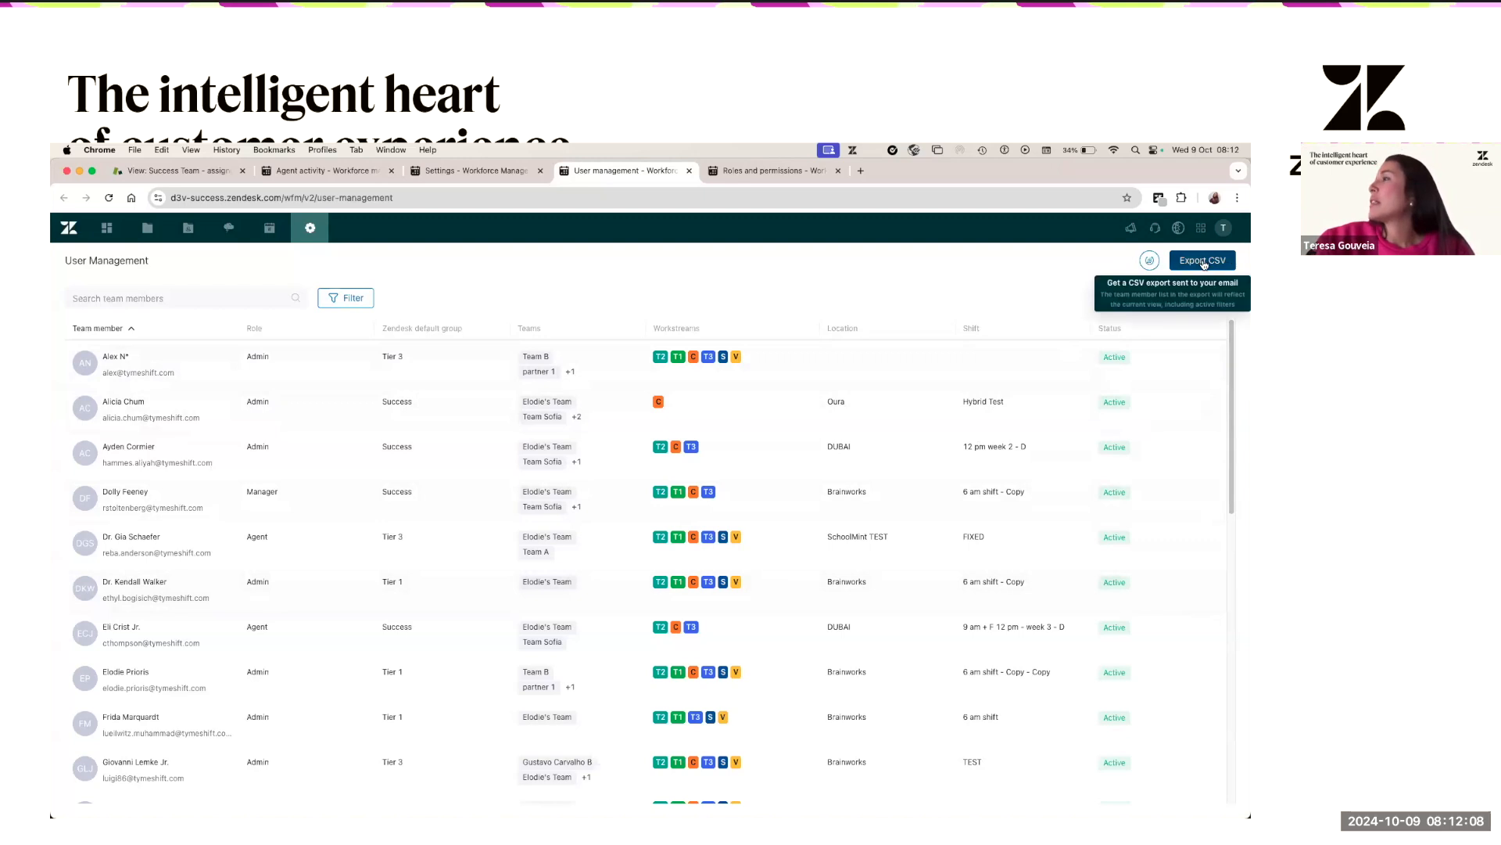
{"action": "left_click", "coordinate": [342, 299]}
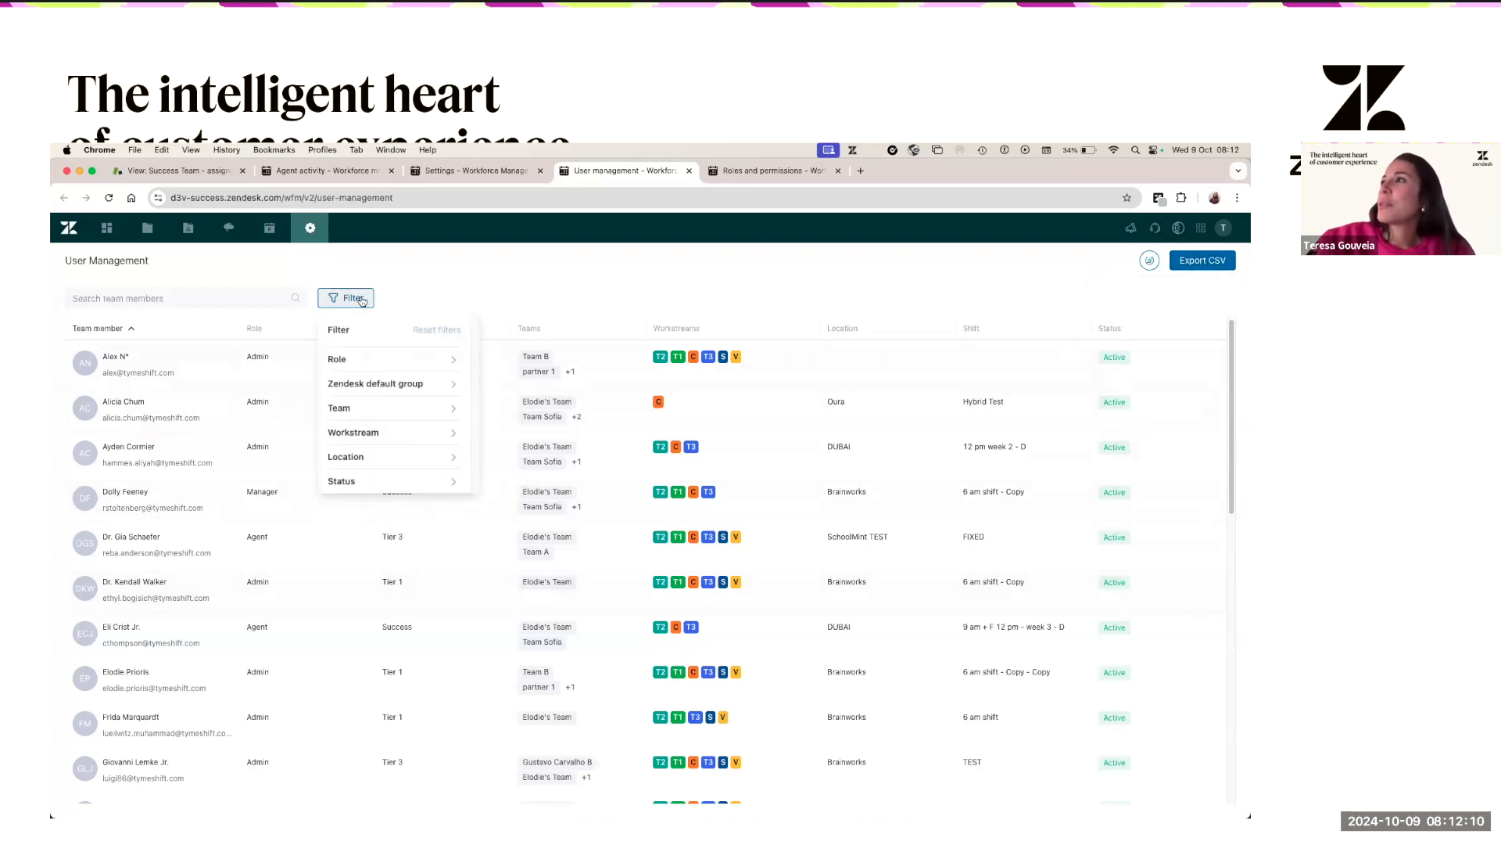
{"action": "left_click", "coordinate": [445, 362]}
{"action": "left_click", "coordinate": [355, 404]}
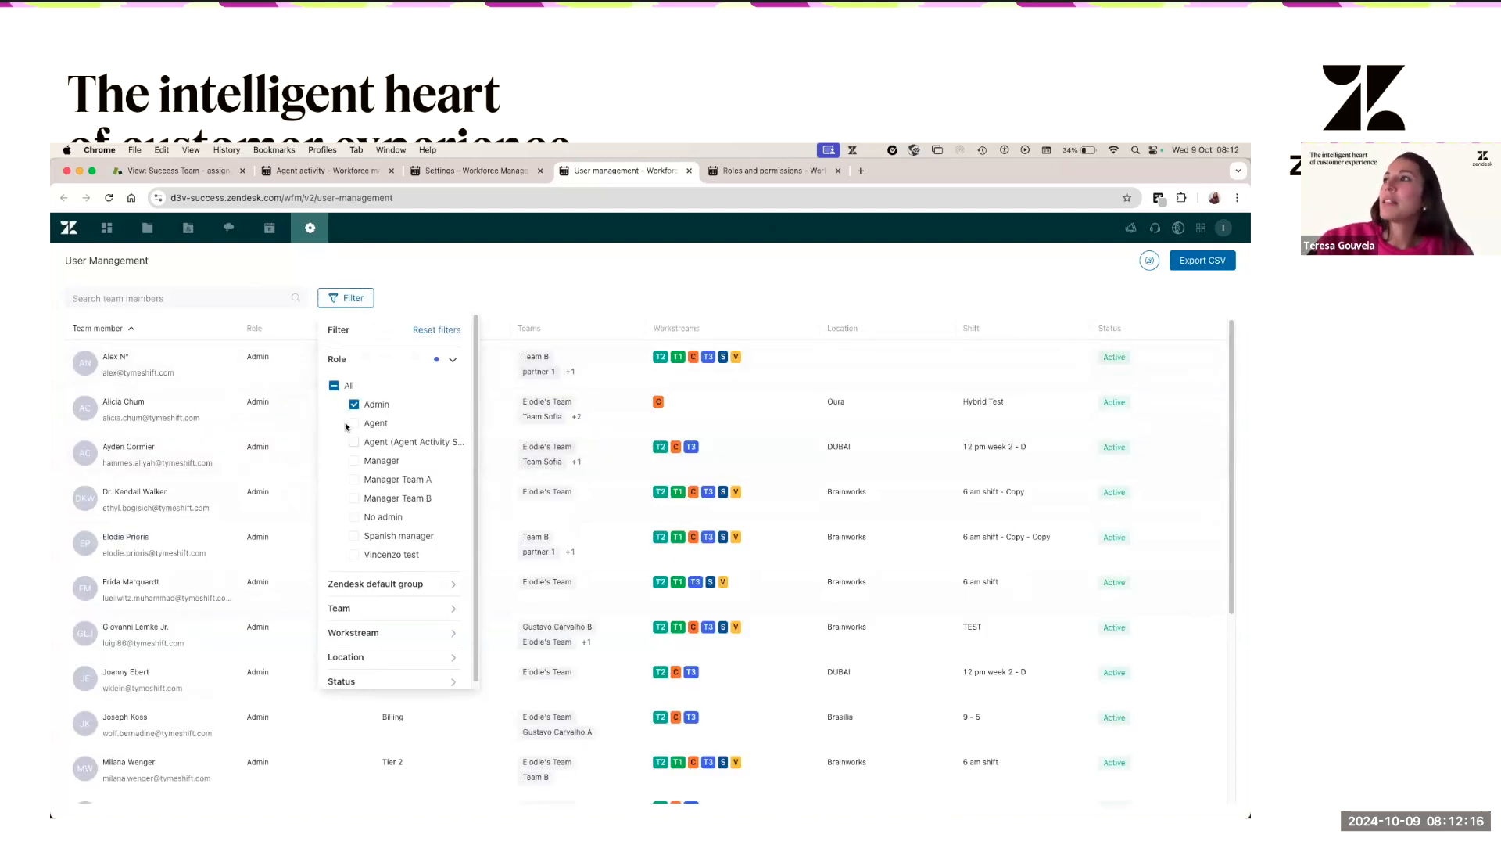
{"action": "left_click", "coordinate": [429, 332]}
{"action": "left_click", "coordinate": [446, 304]}
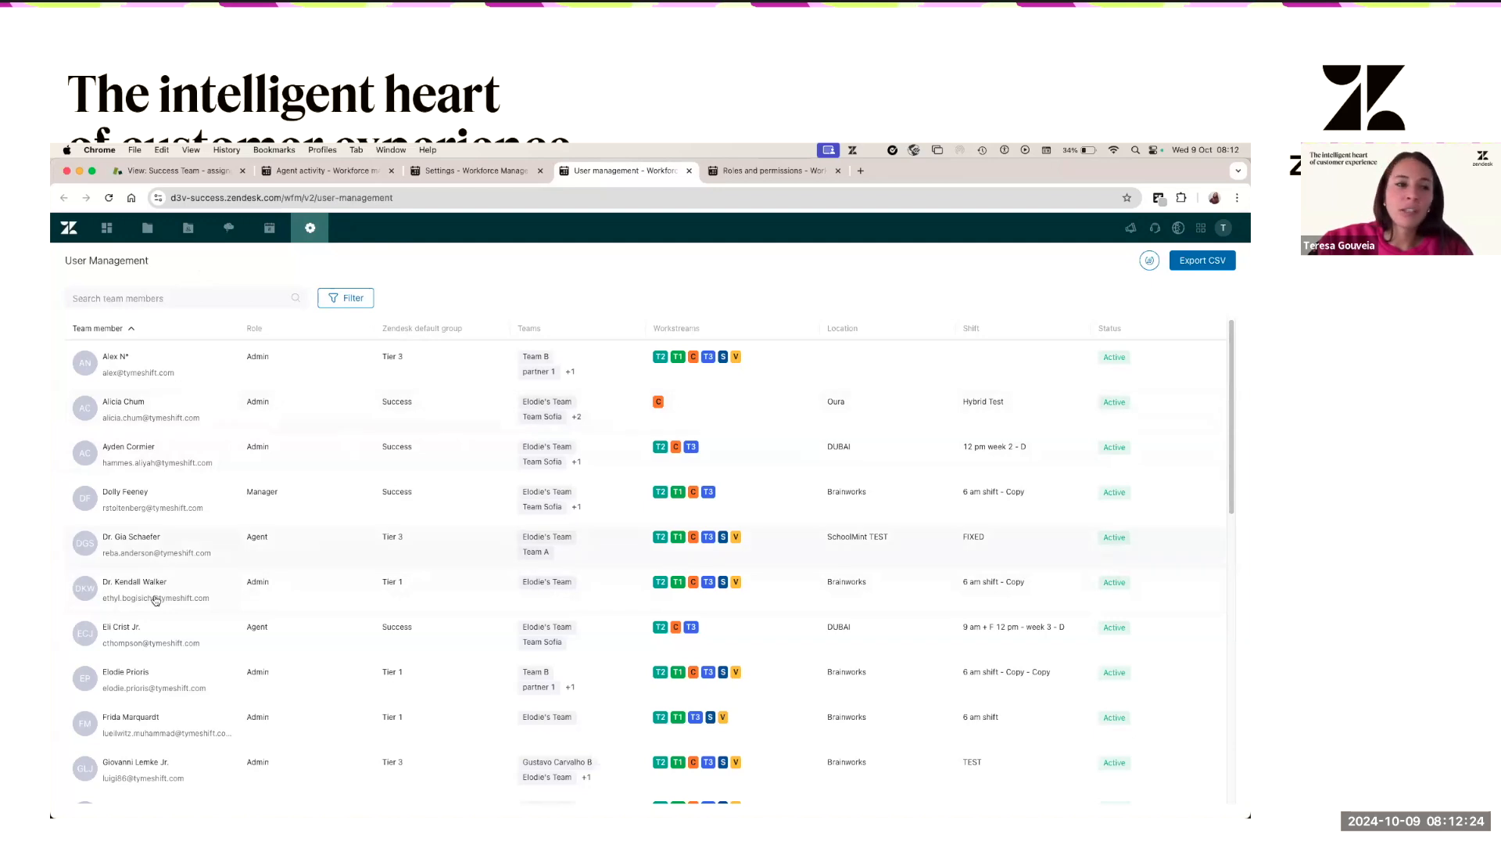
{"action": "left_click", "coordinate": [162, 374]}
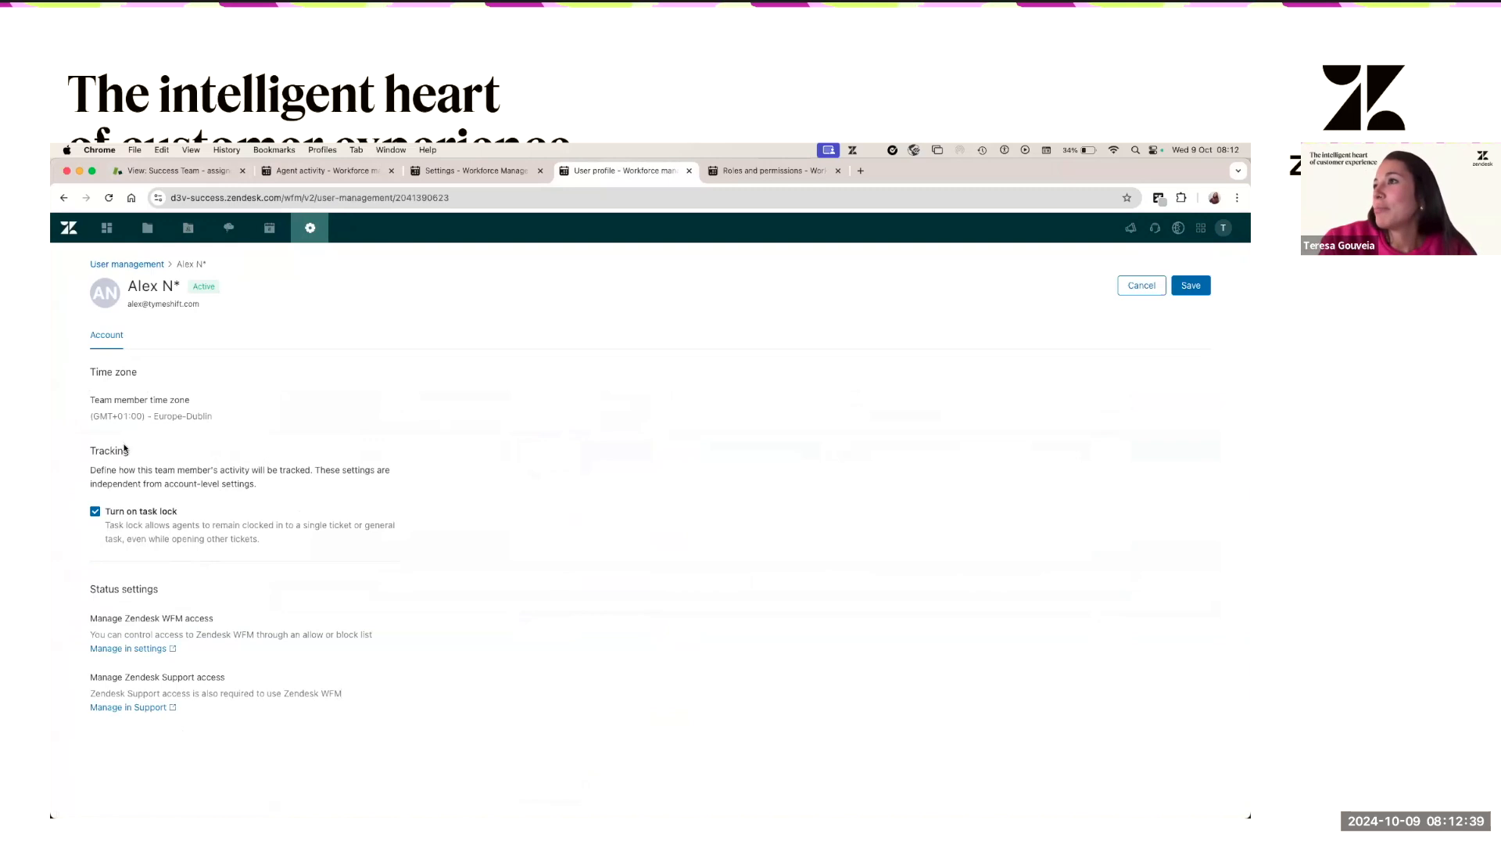
{"action": "left_click_drag", "start_coordinate": [207, 417], "coordinate": [100, 416]}
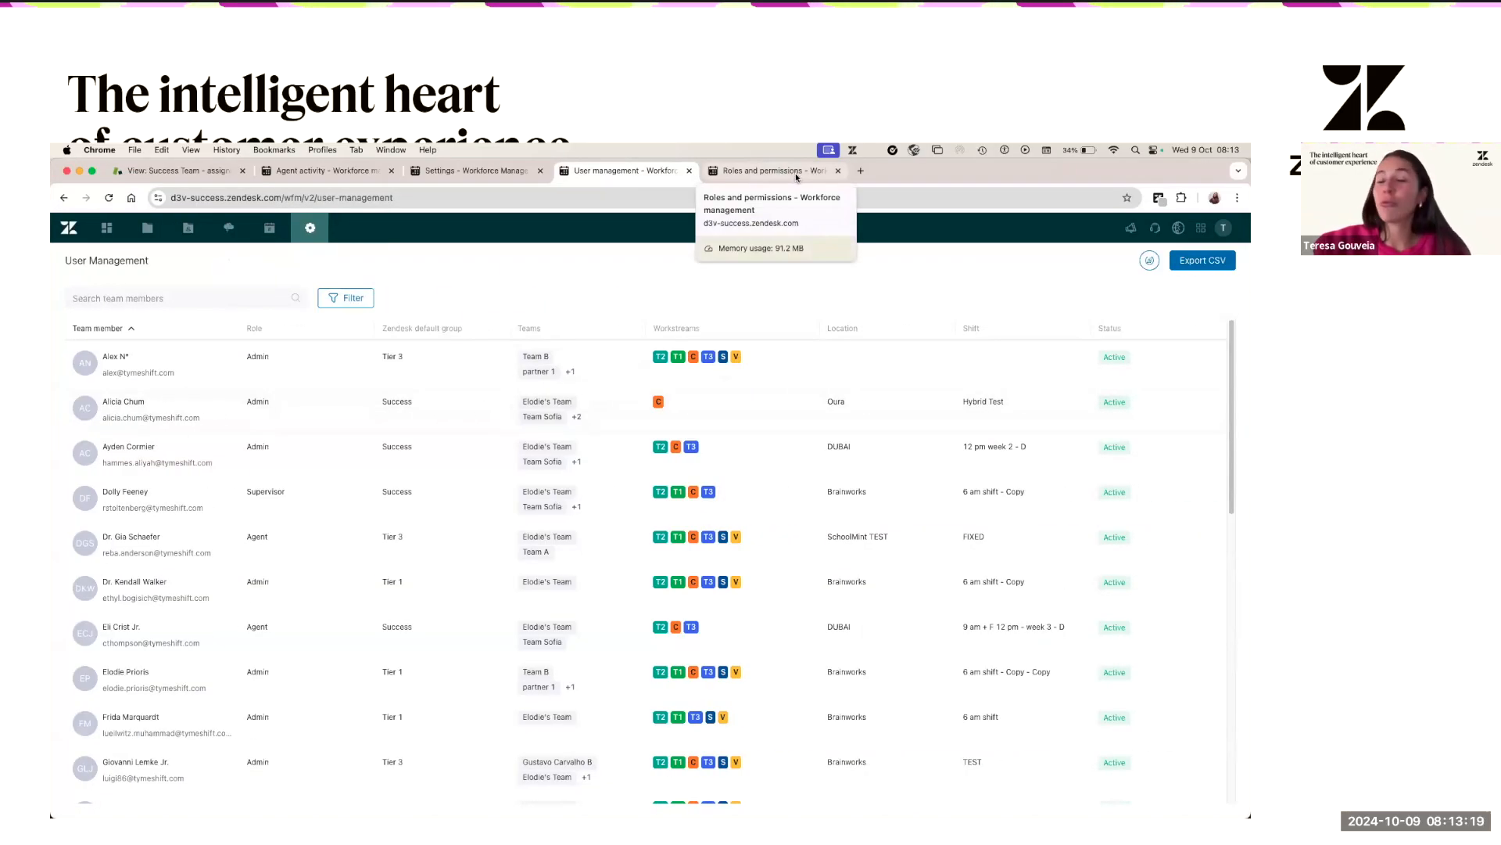
{"action": "left_click", "coordinate": [797, 177]}
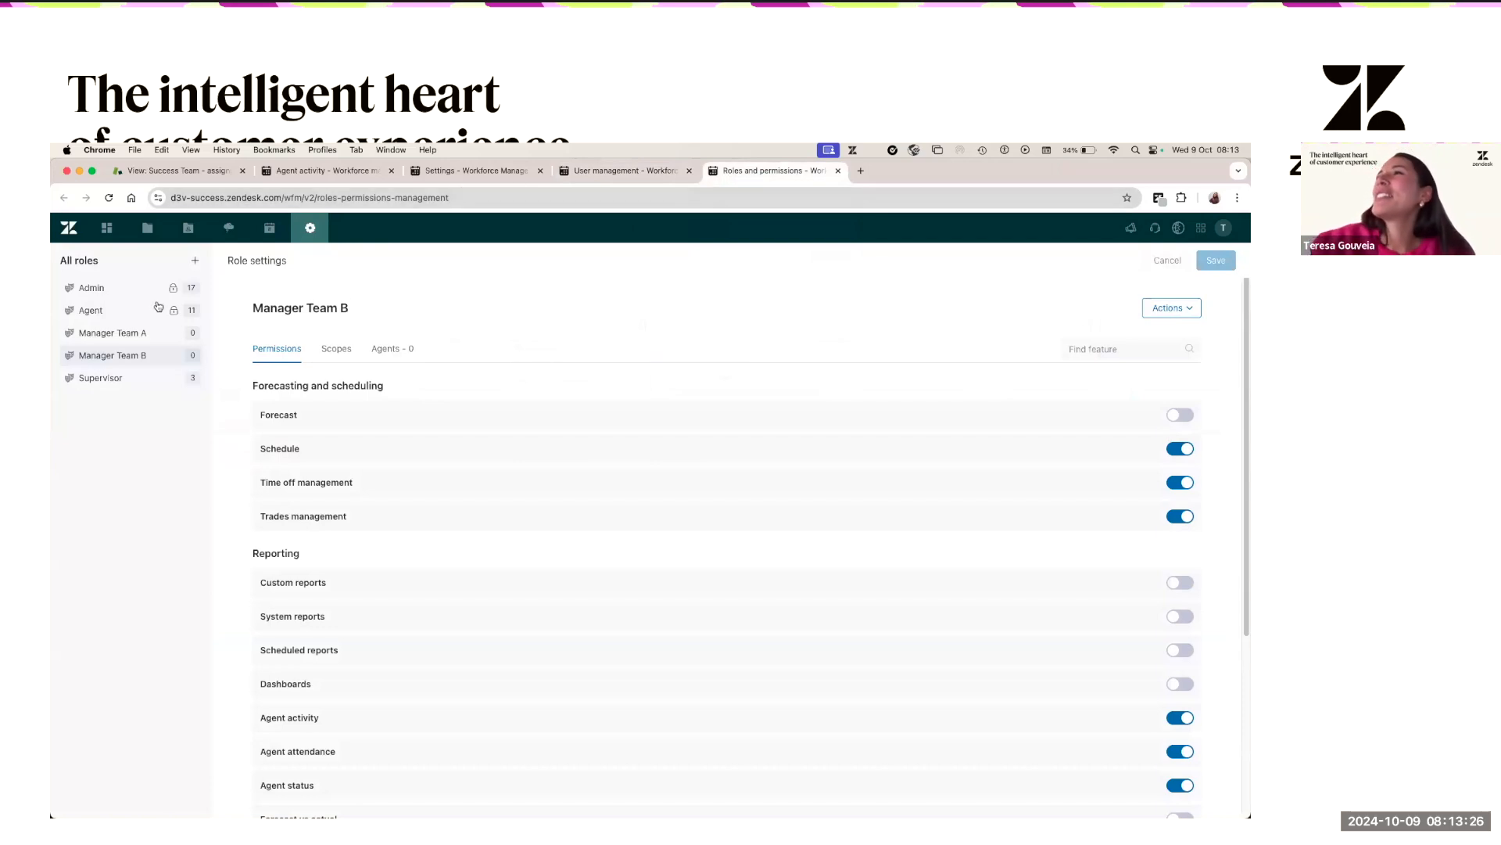
{"action": "left_click", "coordinate": [132, 291]}
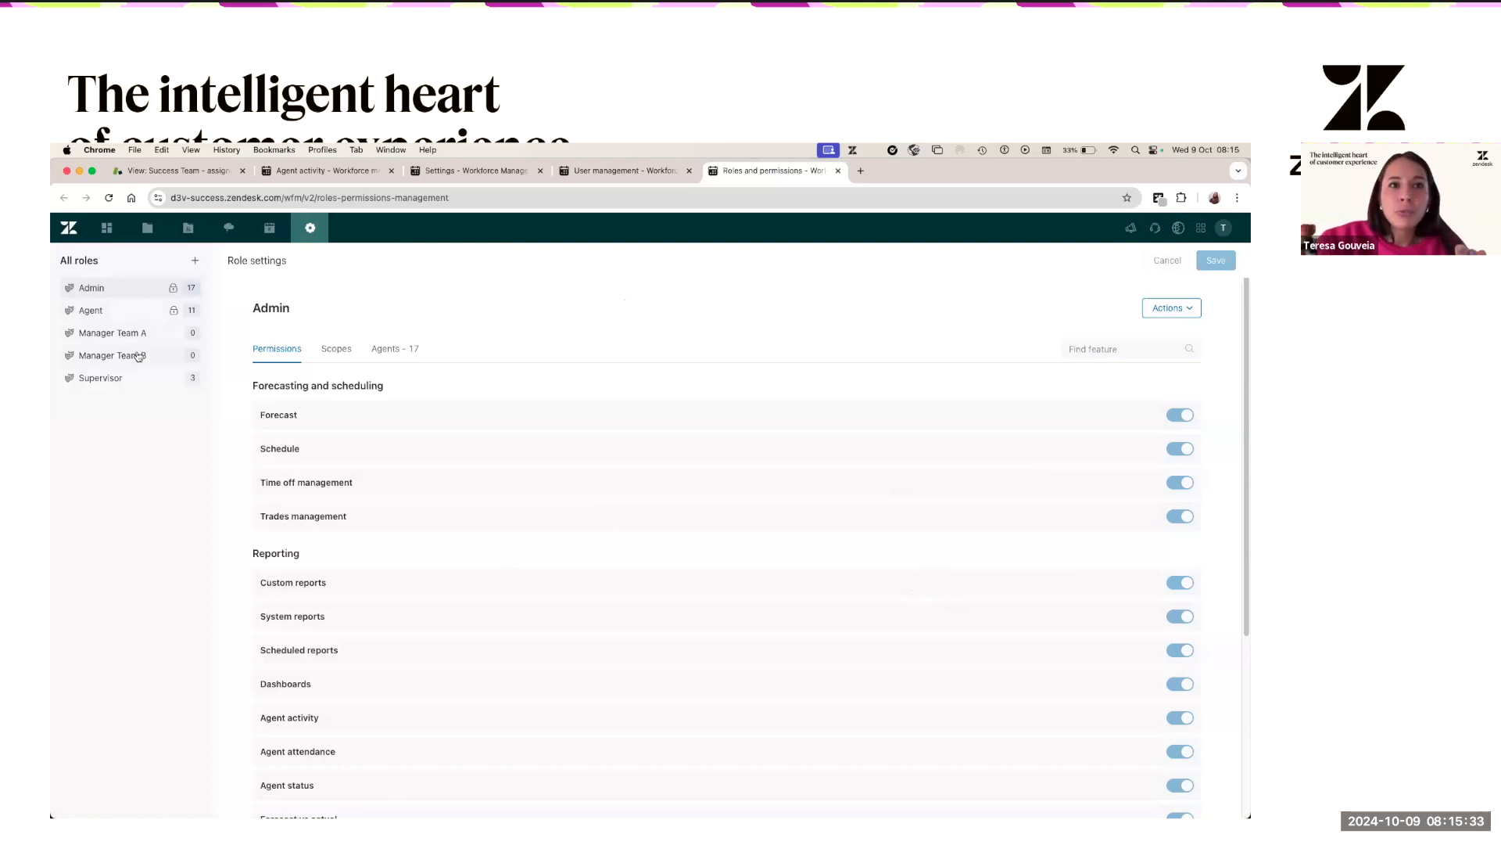
- Add a role named 'Manager c' under All roles
{"action": "left_click", "coordinate": [197, 263]}
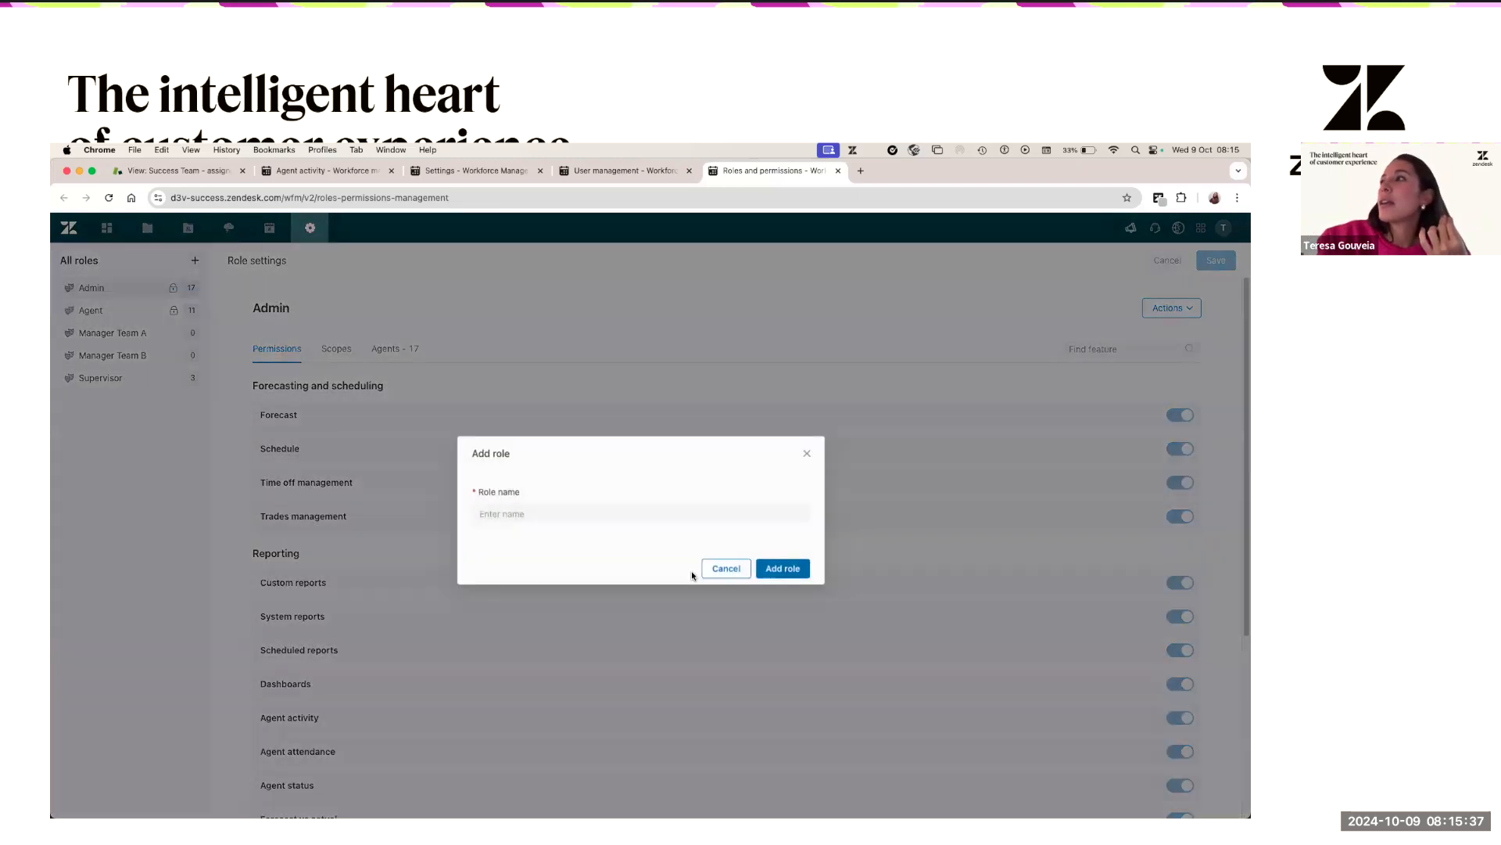
{"action": "left_click", "coordinate": [617, 519]}
{"action": "type", "text": "Manager c"}
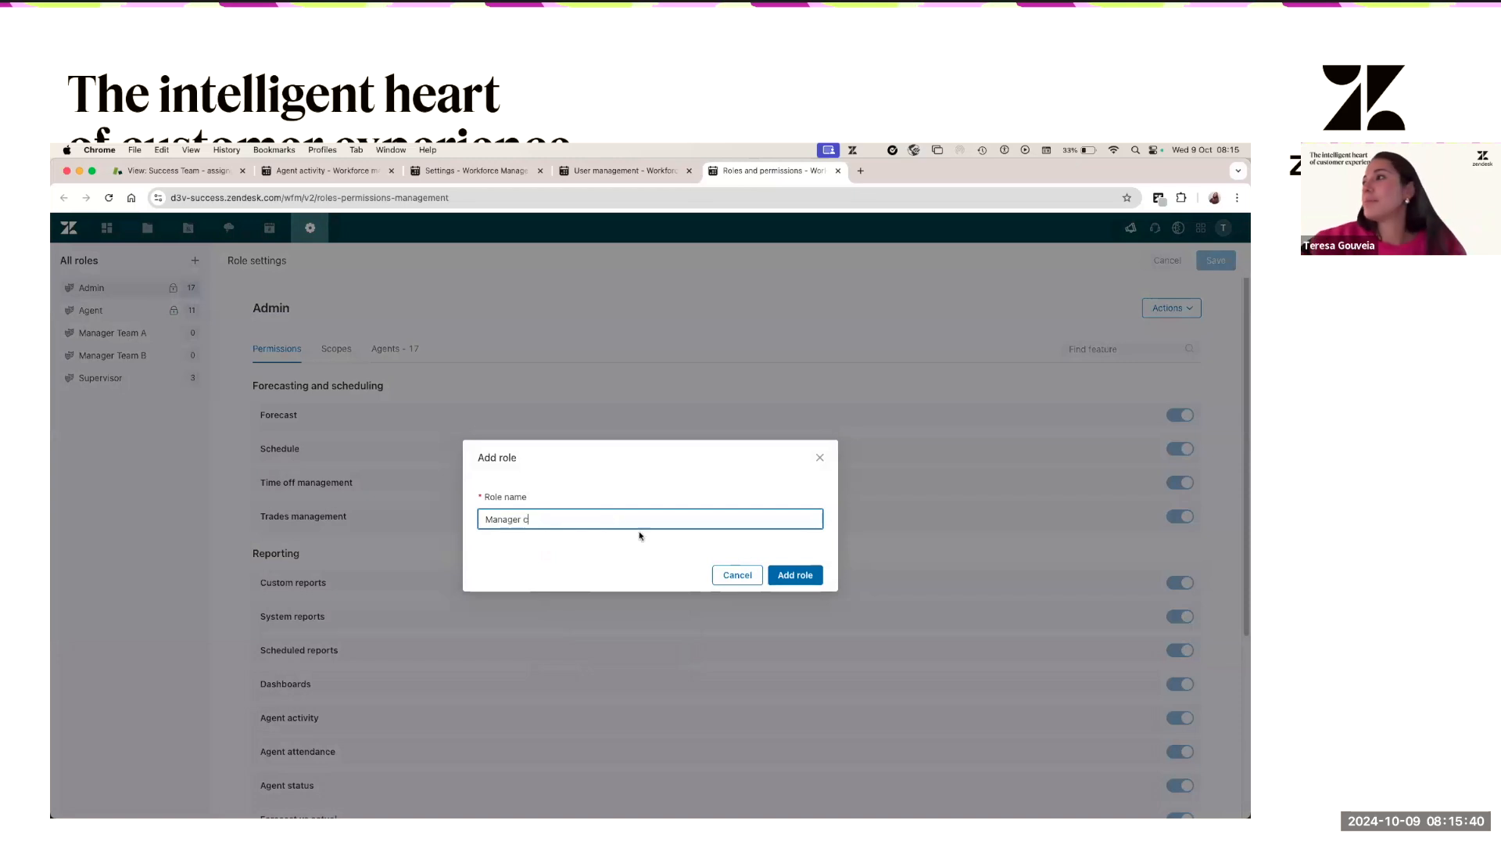
{"action": "left_click", "coordinate": [810, 580]}
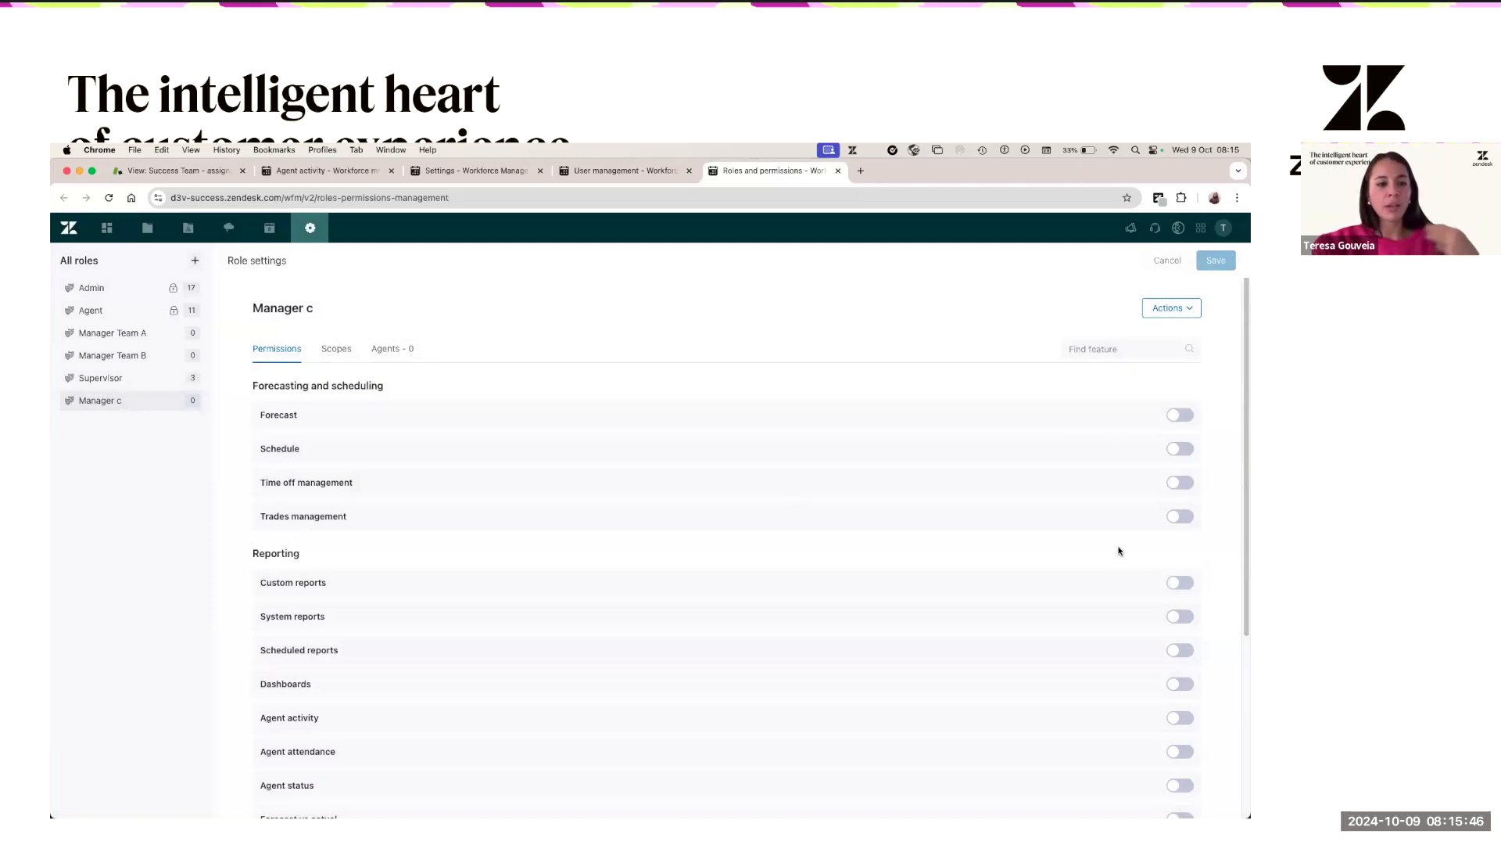
- Switch on the Schedule permission and all eight Reporting permissions, Custom reports through Forecast vs actual
{"action": "left_click", "coordinate": [1186, 451]}
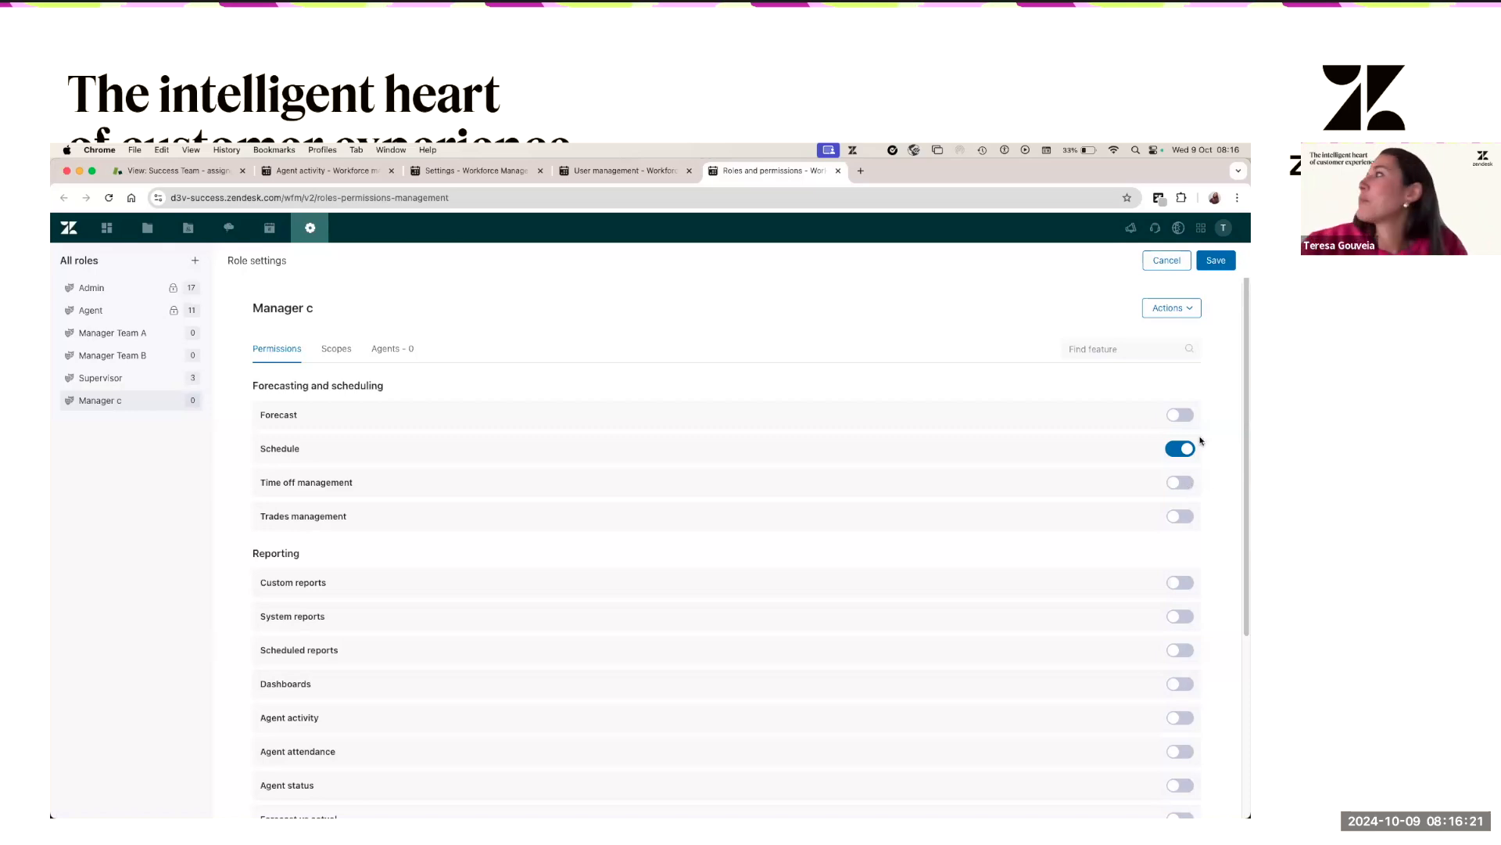
{"action": "scroll", "coordinate": [1149, 536], "scroll_direction": "down", "scroll_amount": 2}
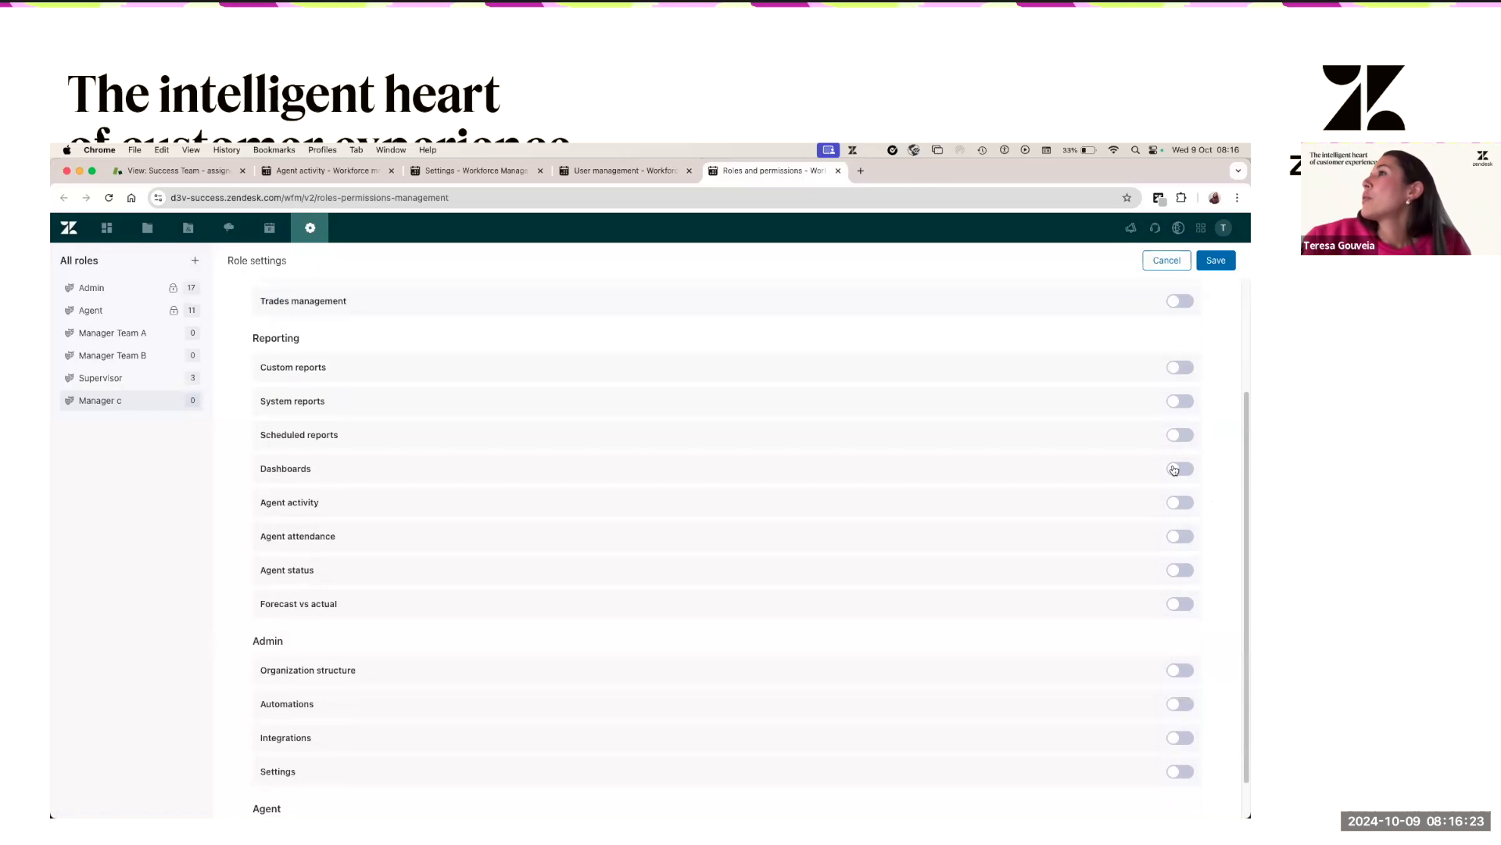
{"action": "left_click", "coordinate": [1184, 486]}
{"action": "left_click", "coordinate": [1184, 519]}
{"action": "left_click", "coordinate": [1182, 552]}
{"action": "left_click", "coordinate": [1182, 588]}
{"action": "left_click", "coordinate": [1184, 621]}
{"action": "left_click", "coordinate": [1185, 654]}
{"action": "left_click", "coordinate": [1181, 688]}
{"action": "left_click", "coordinate": [1181, 721]}
- Highlight the Admin permissions heading, leaving those permissions off, and return to the top
{"action": "scroll", "coordinate": [991, 668], "scroll_direction": "down", "scroll_amount": 3}
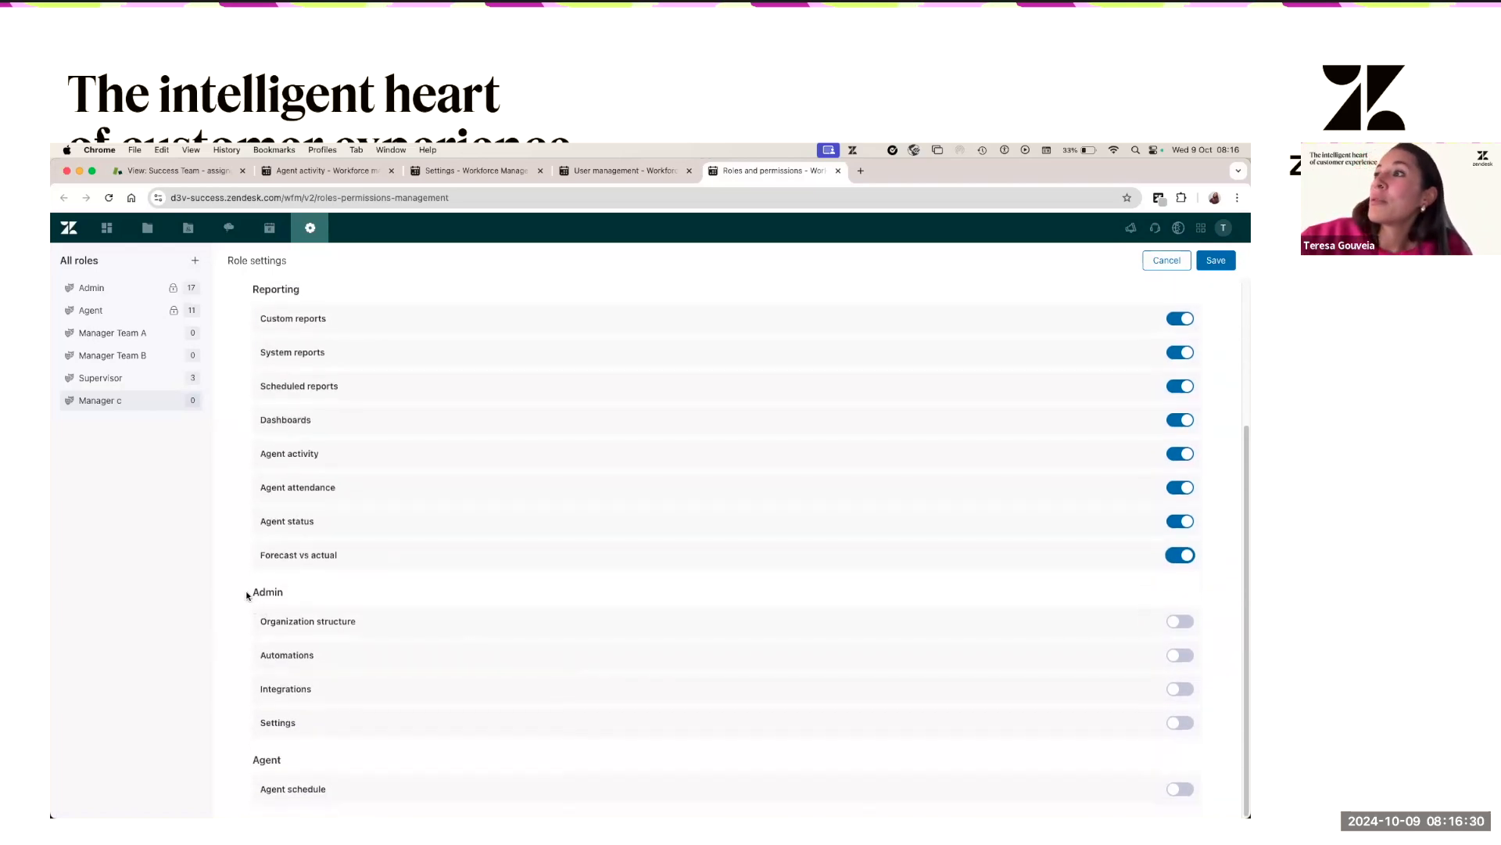
{"action": "left_click_drag", "start_coordinate": [246, 595], "coordinate": [317, 596]}
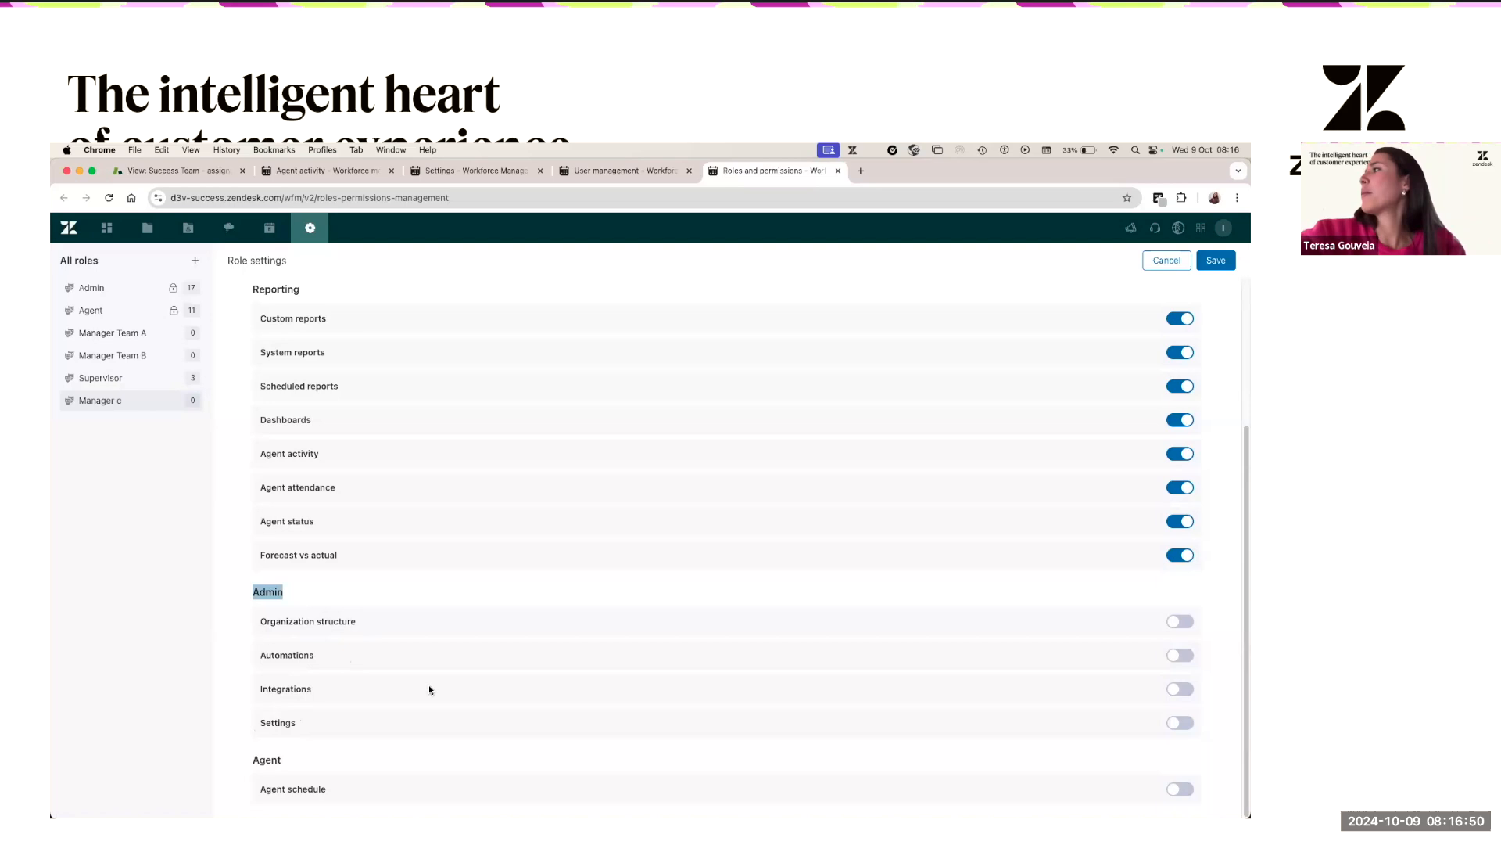
{"action": "scroll", "coordinate": [408, 557], "scroll_direction": "up", "scroll_amount": 5}
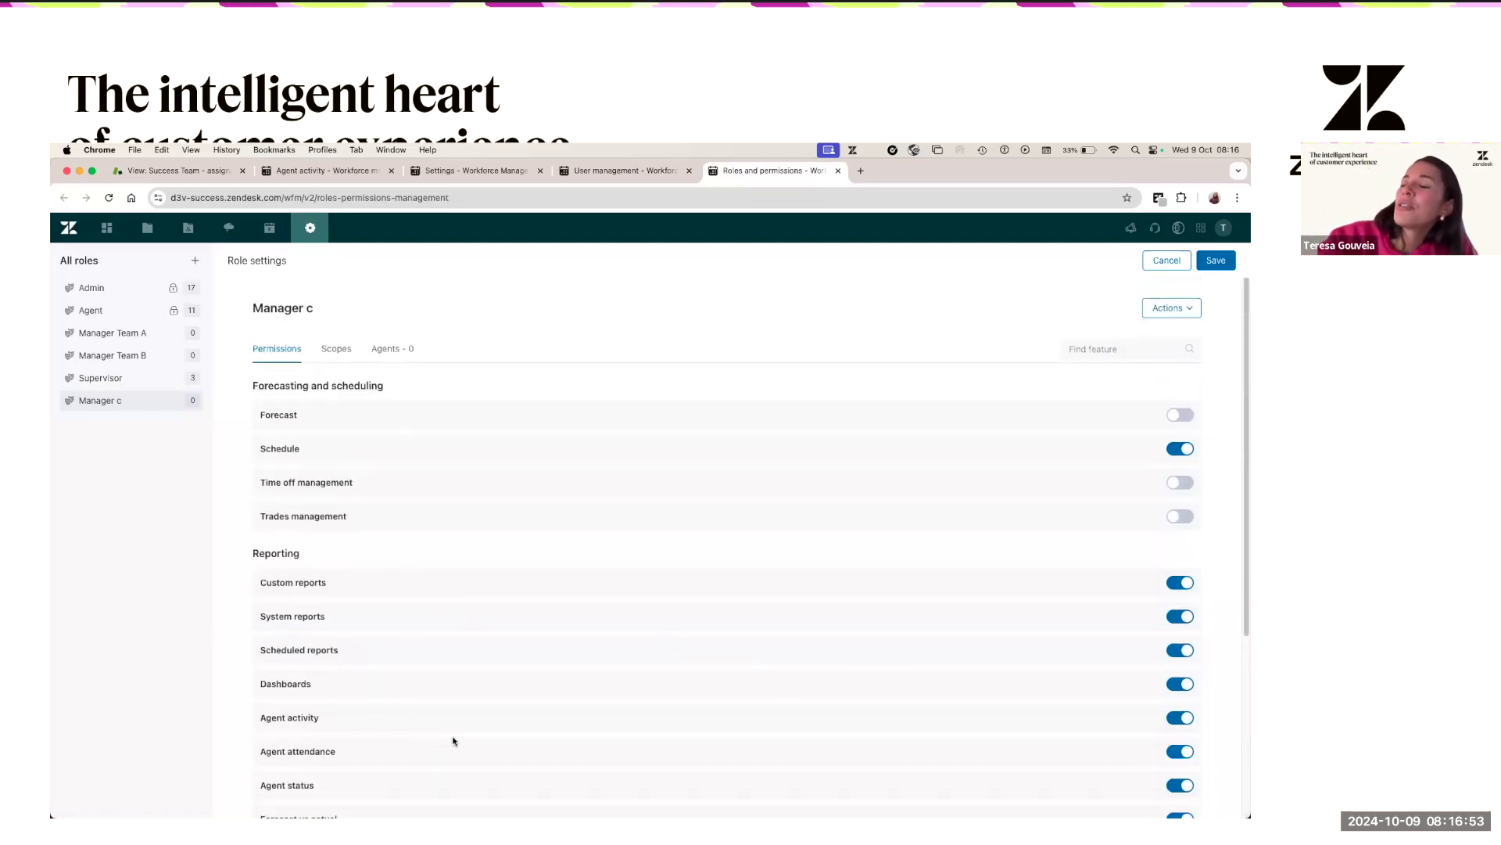
- Show Manager c's Scopes settings and highlight the Teams and Workstreams fields
{"action": "left_click", "coordinate": [338, 348]}
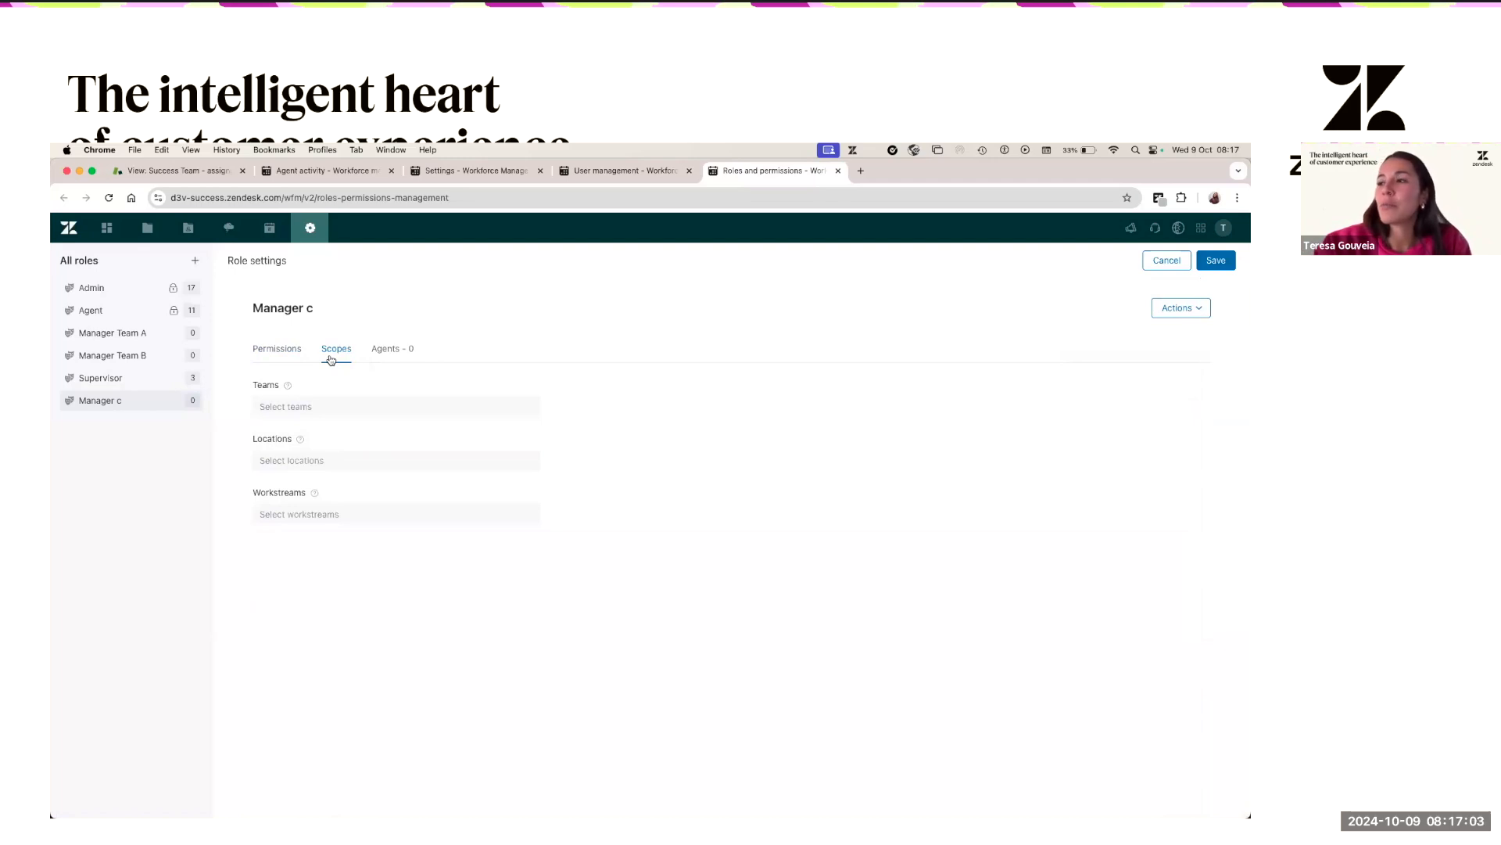
{"action": "left_click_drag", "start_coordinate": [260, 386], "coordinate": [307, 388]}
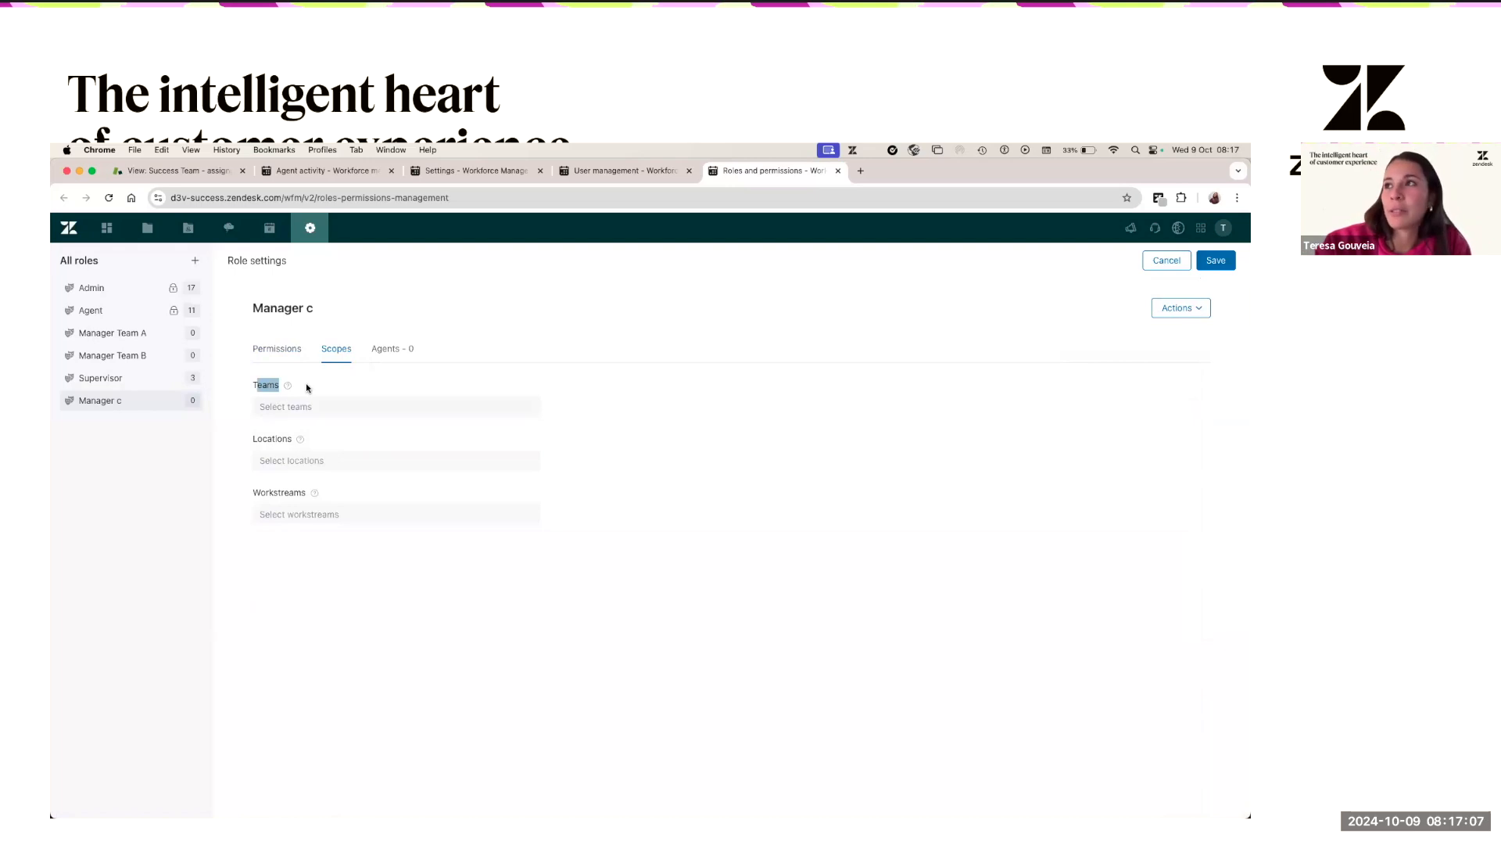
{"action": "left_click", "coordinate": [257, 440]}
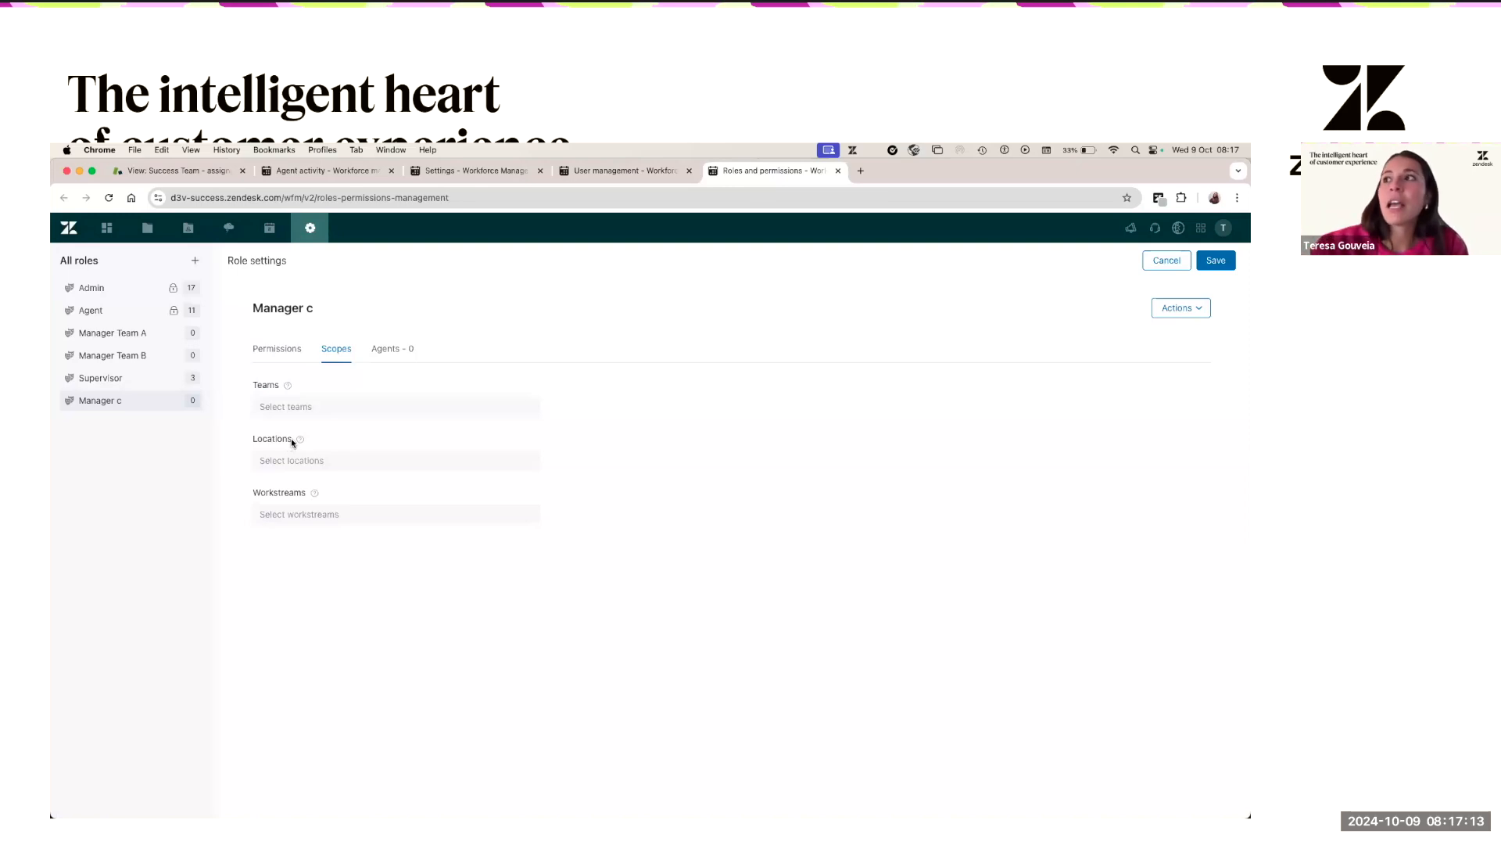
{"action": "left_click_drag", "start_coordinate": [251, 495], "coordinate": [297, 496]}
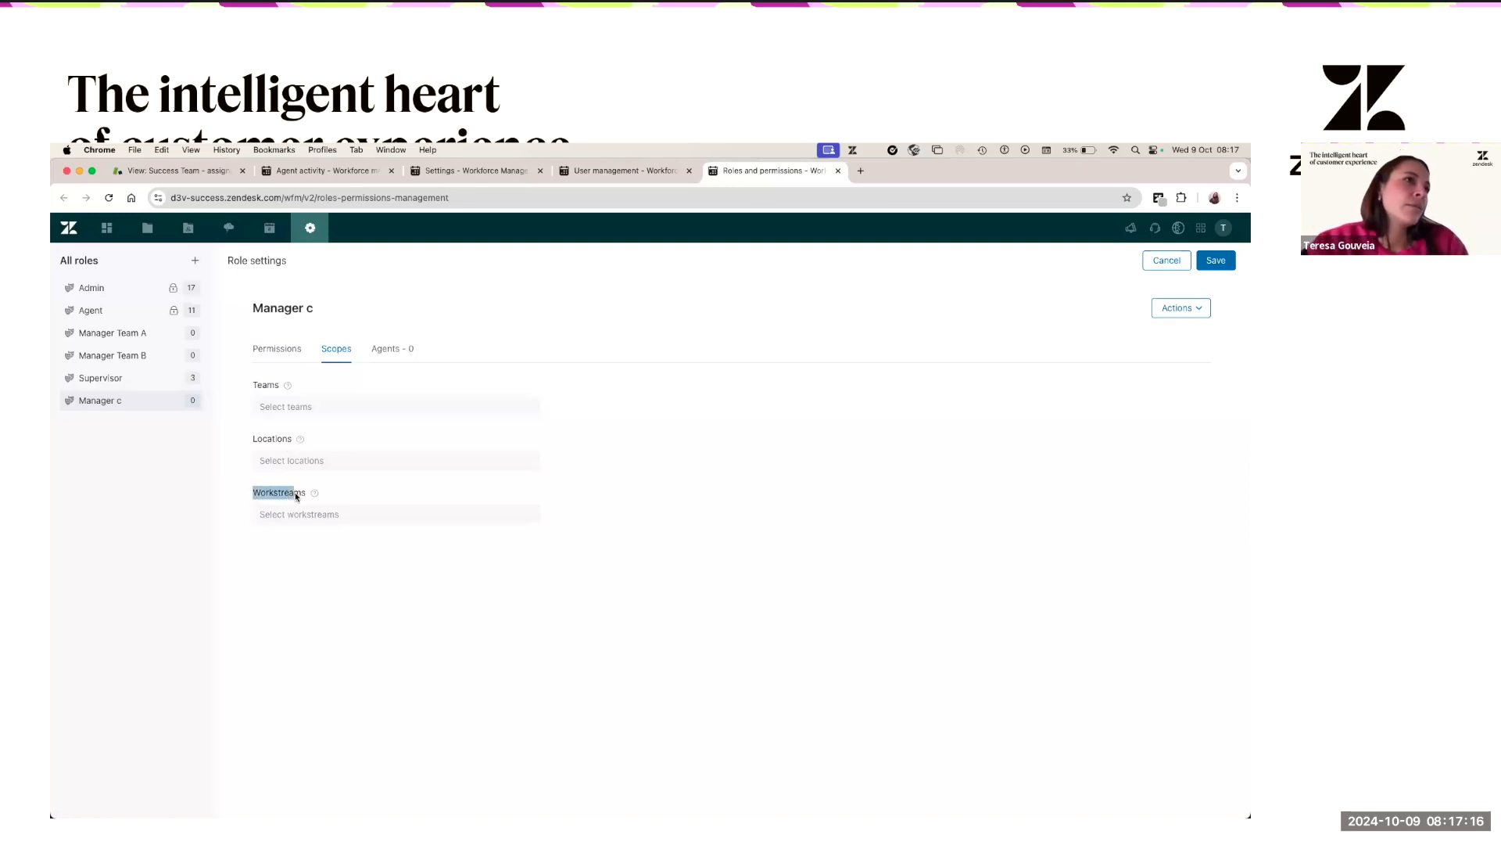
{"action": "left_click", "coordinate": [916, 445]}
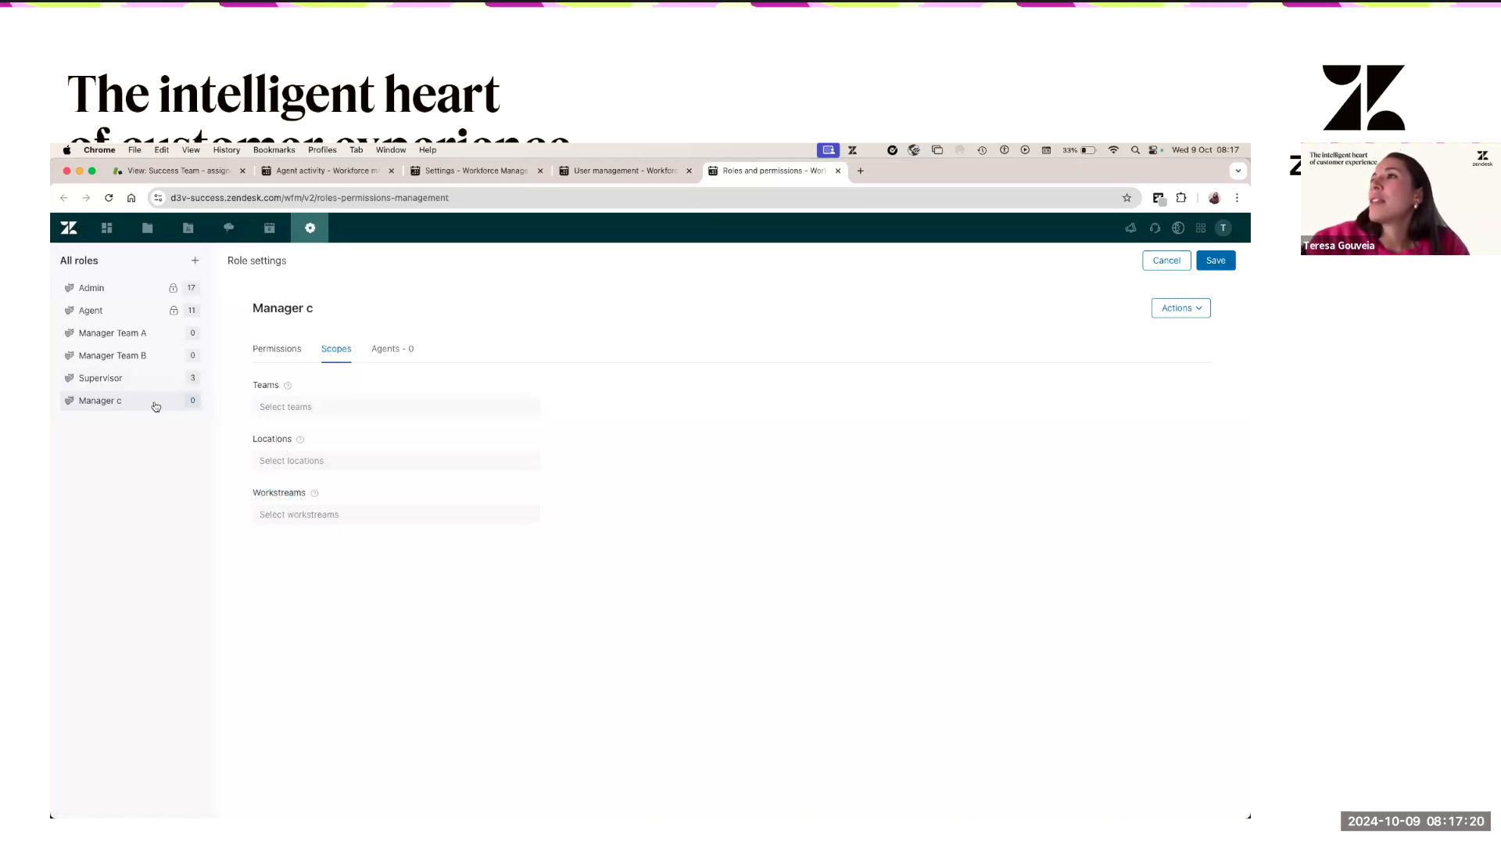
- Review the Permissions toggles again, then open the Teams scope dropdown offering Self, My teams and All
{"action": "left_click", "coordinate": [266, 348]}
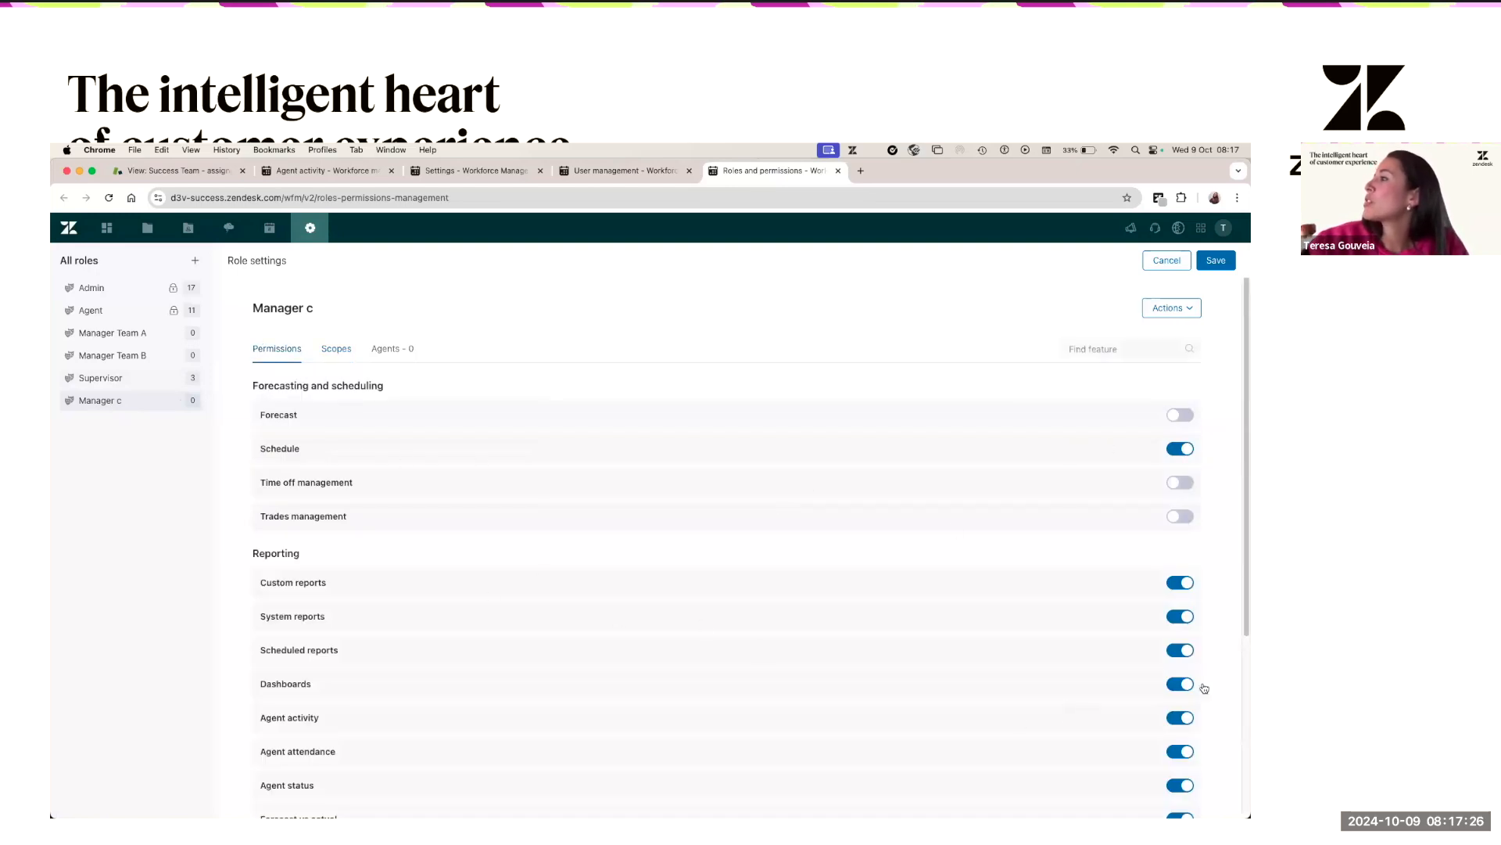
{"action": "scroll", "coordinate": [1170, 713], "scroll_direction": "down", "scroll_amount": 3}
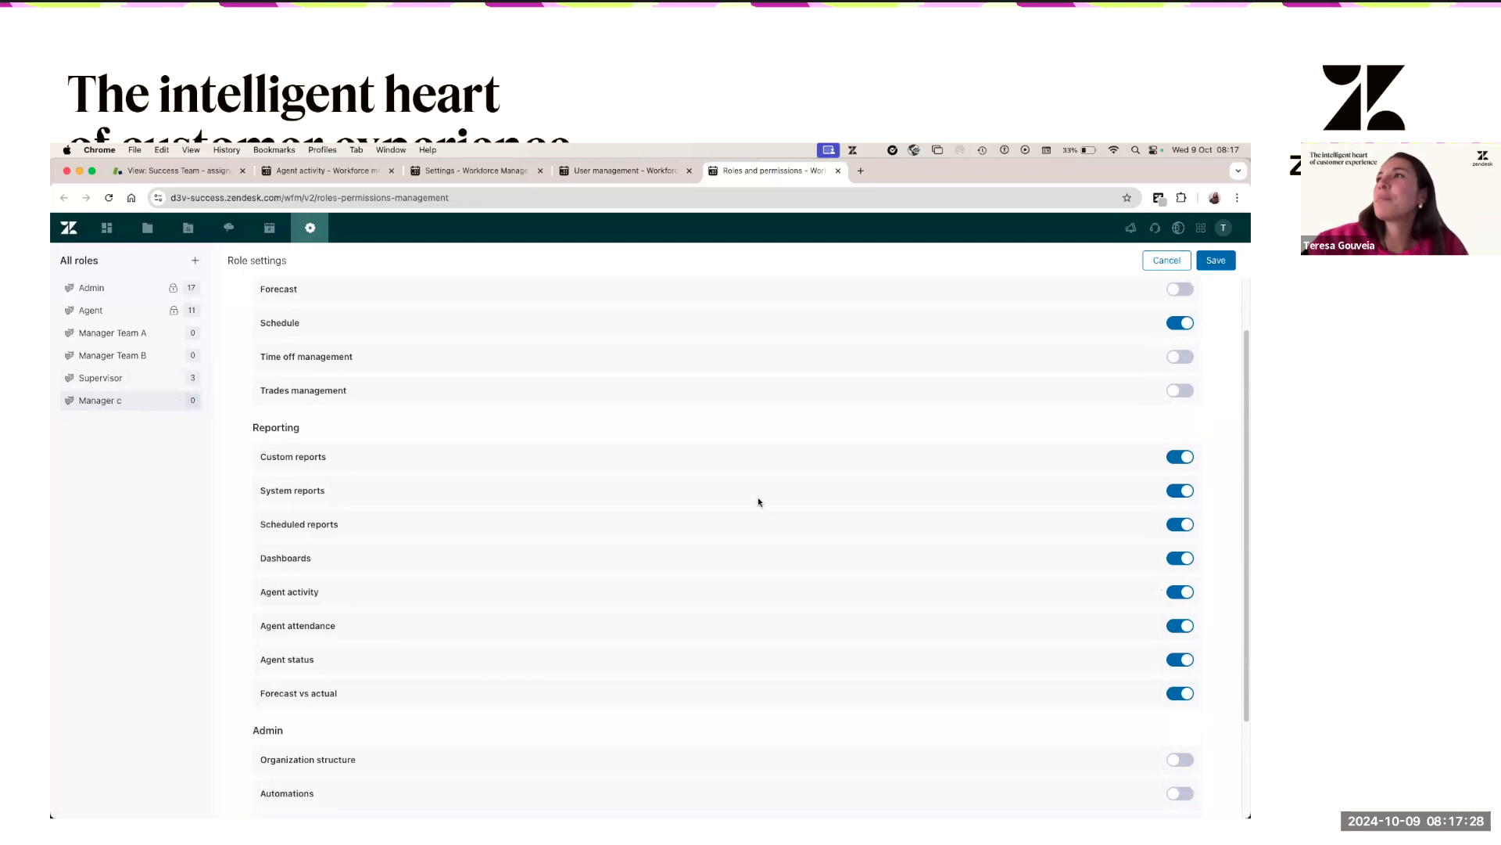
{"action": "scroll", "coordinate": [759, 502], "scroll_direction": "up", "scroll_amount": 3}
{"action": "left_click", "coordinate": [336, 348]}
{"action": "left_click", "coordinate": [335, 400]}
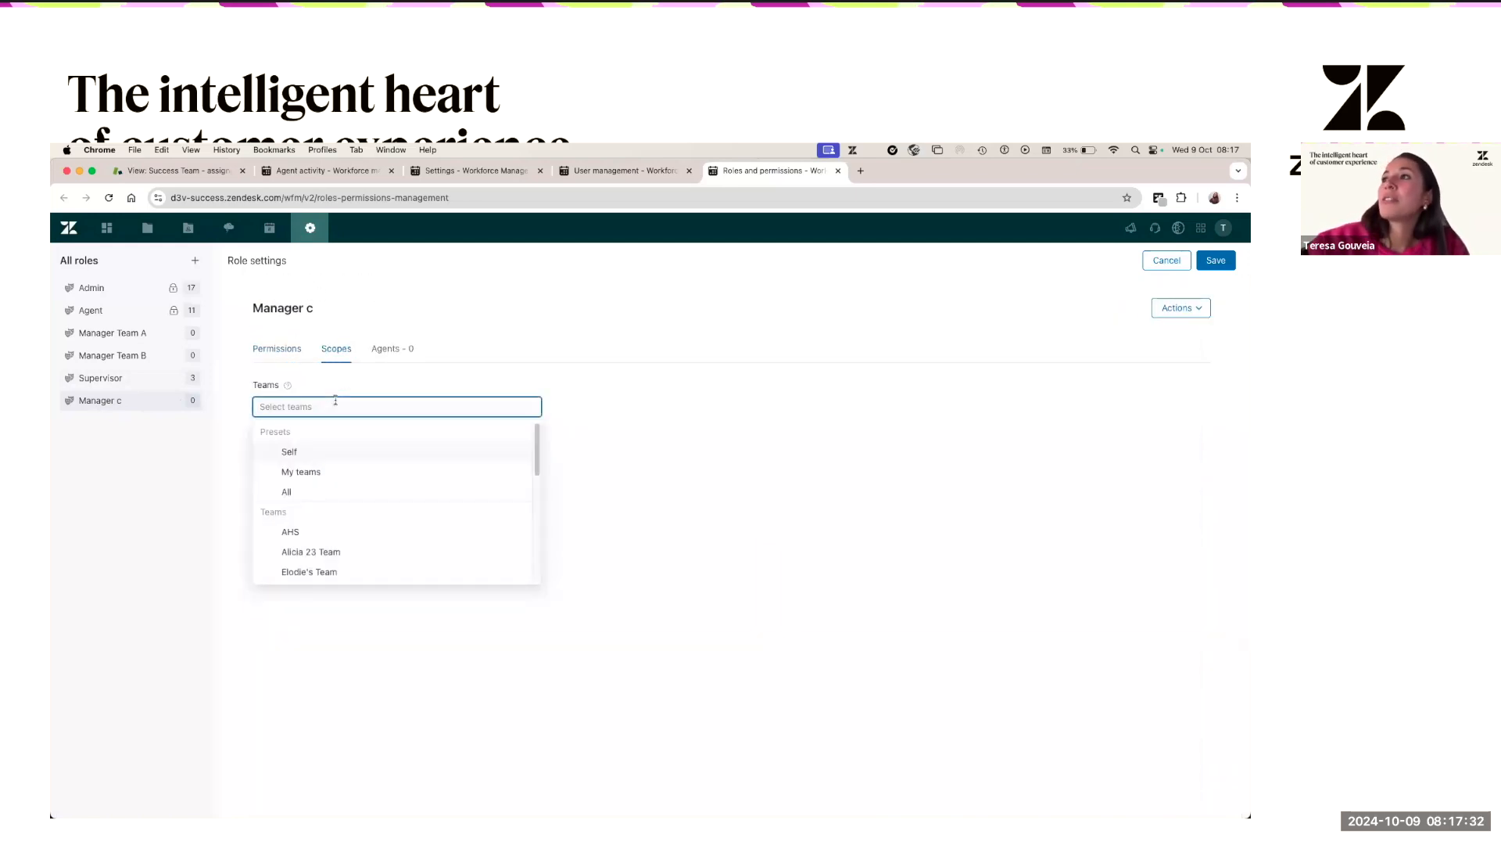
- Set the Teams scope to My teams, Locations to All and Workstreams to All
{"action": "left_click", "coordinate": [311, 476]}
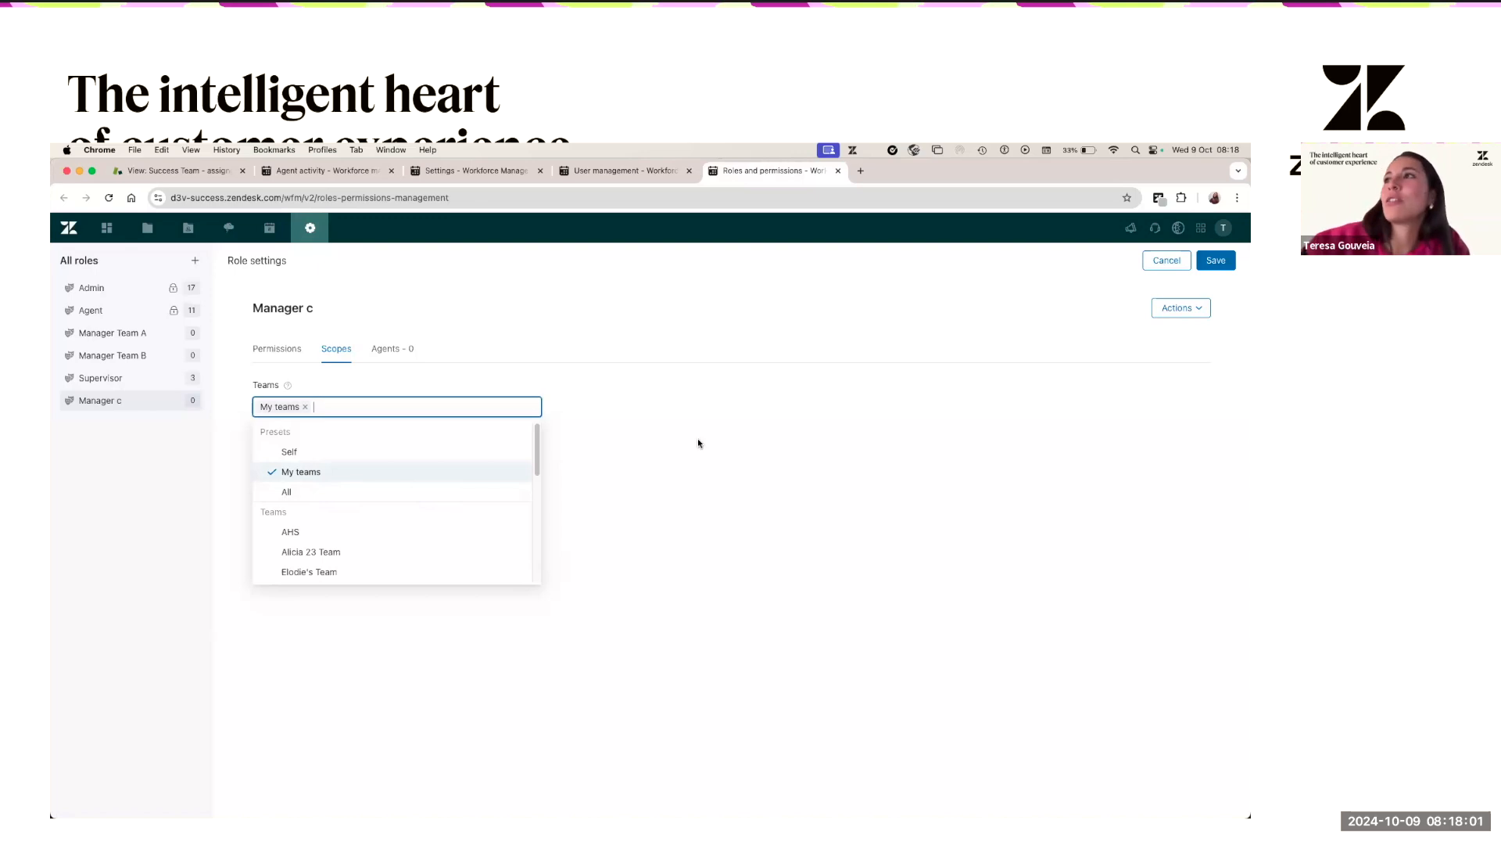
{"action": "left_click", "coordinate": [702, 465]}
{"action": "left_click", "coordinate": [308, 461]}
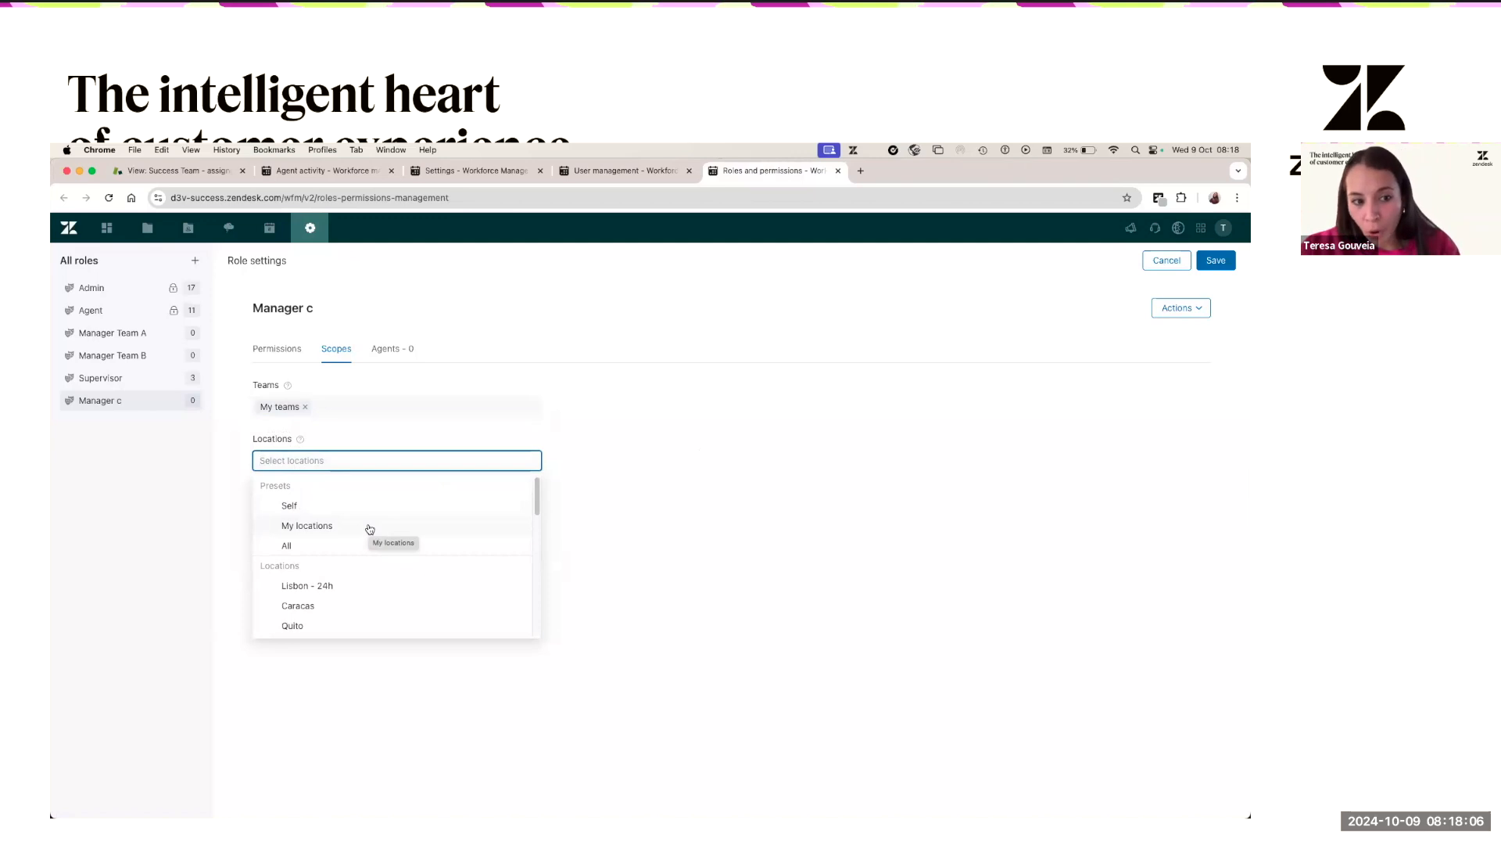
{"action": "left_click", "coordinate": [283, 546]}
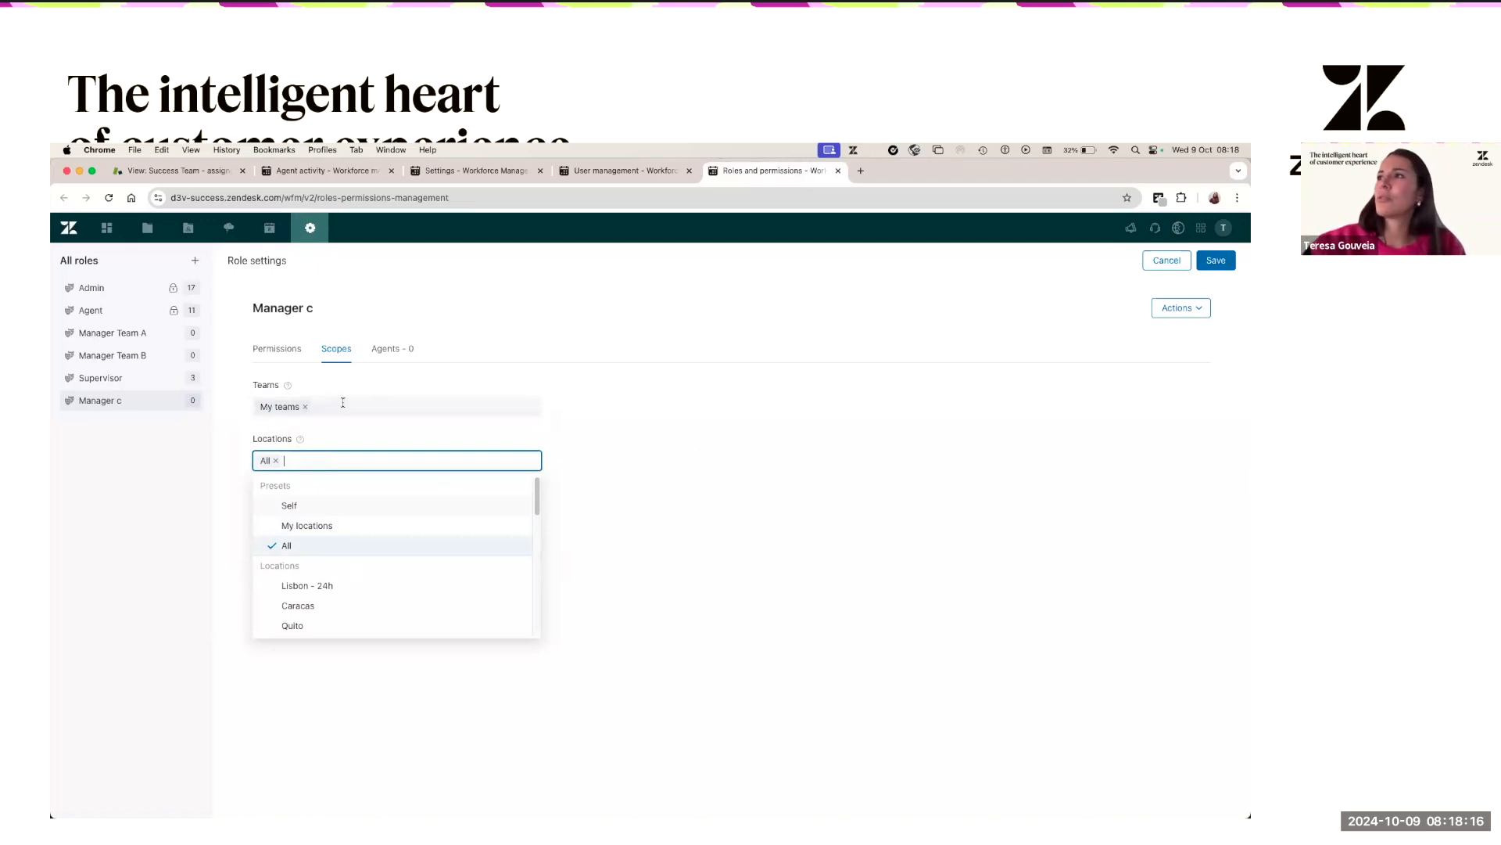
{"action": "left_click", "coordinate": [662, 498]}
{"action": "left_click", "coordinate": [308, 513]}
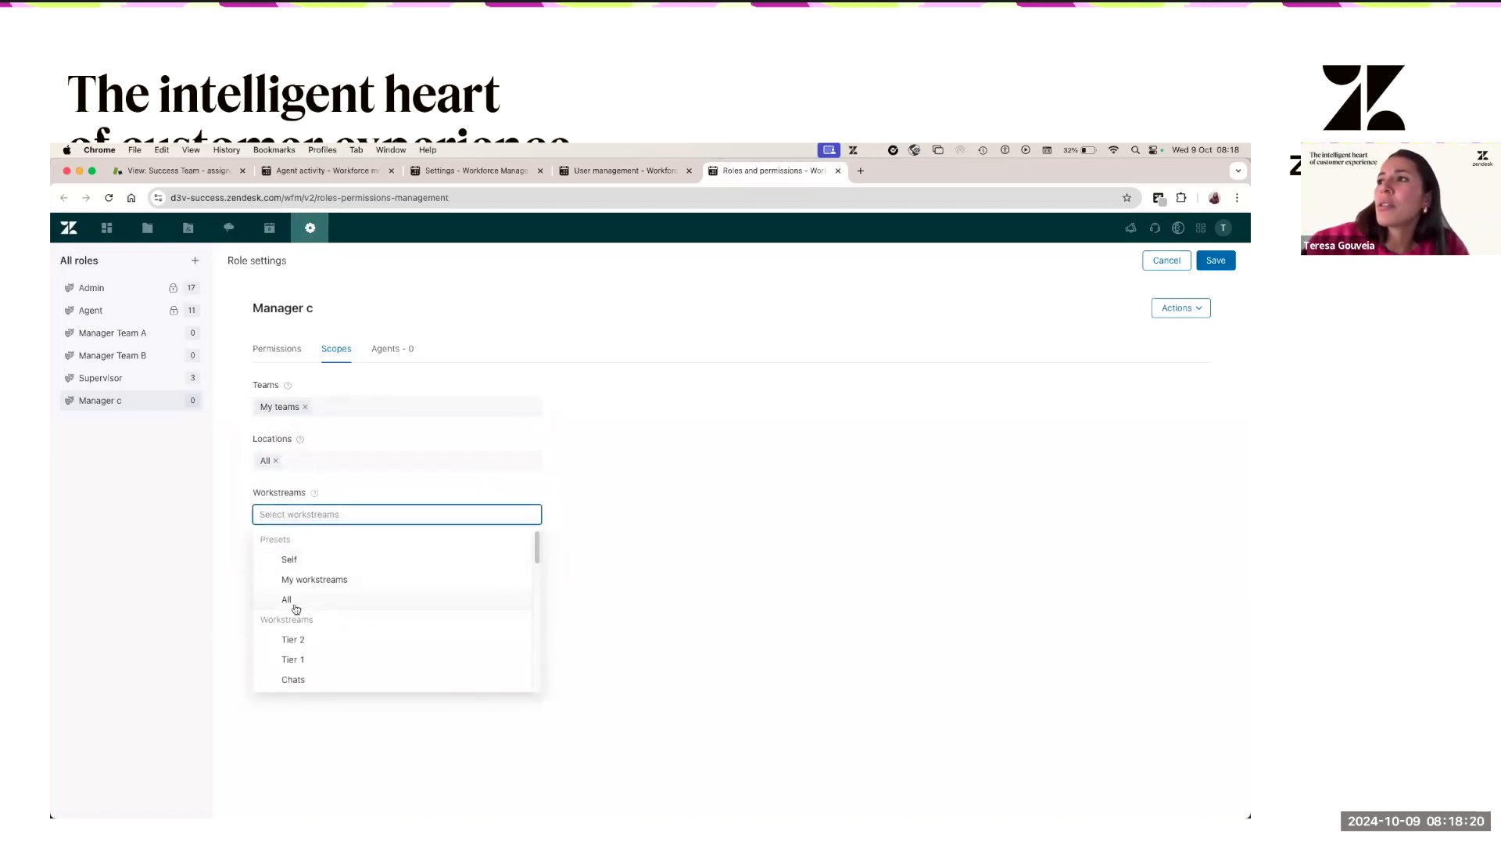
{"action": "left_click", "coordinate": [296, 608]}
{"action": "left_click", "coordinate": [658, 577]}
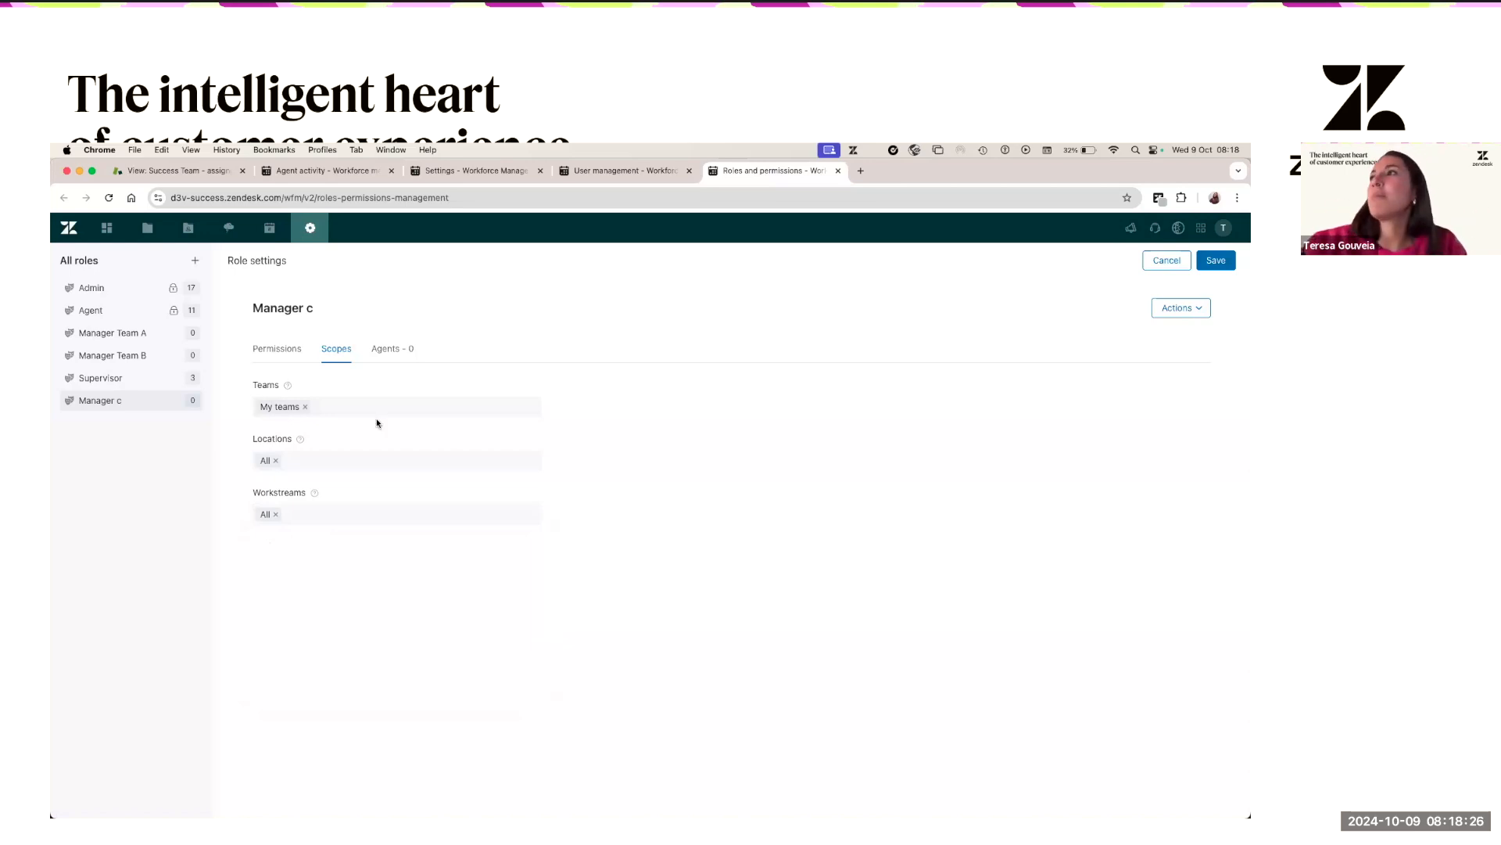
- Replace My teams with Alicia 23 Team and Elodie's Team in the Teams scope
{"action": "left_click", "coordinate": [323, 412]}
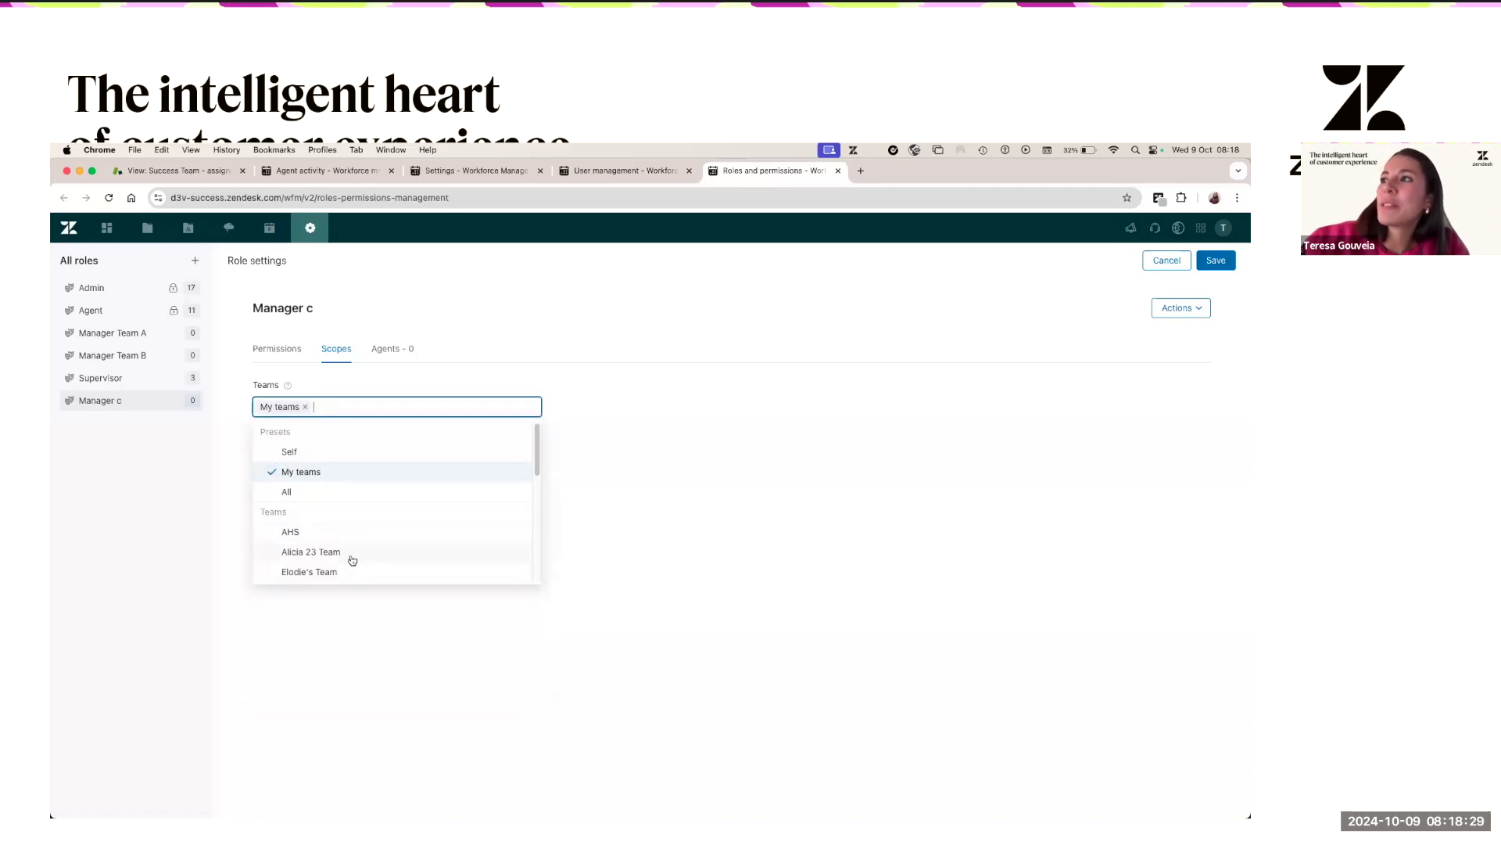
{"action": "scroll", "coordinate": [352, 557], "scroll_direction": "down", "scroll_amount": 1}
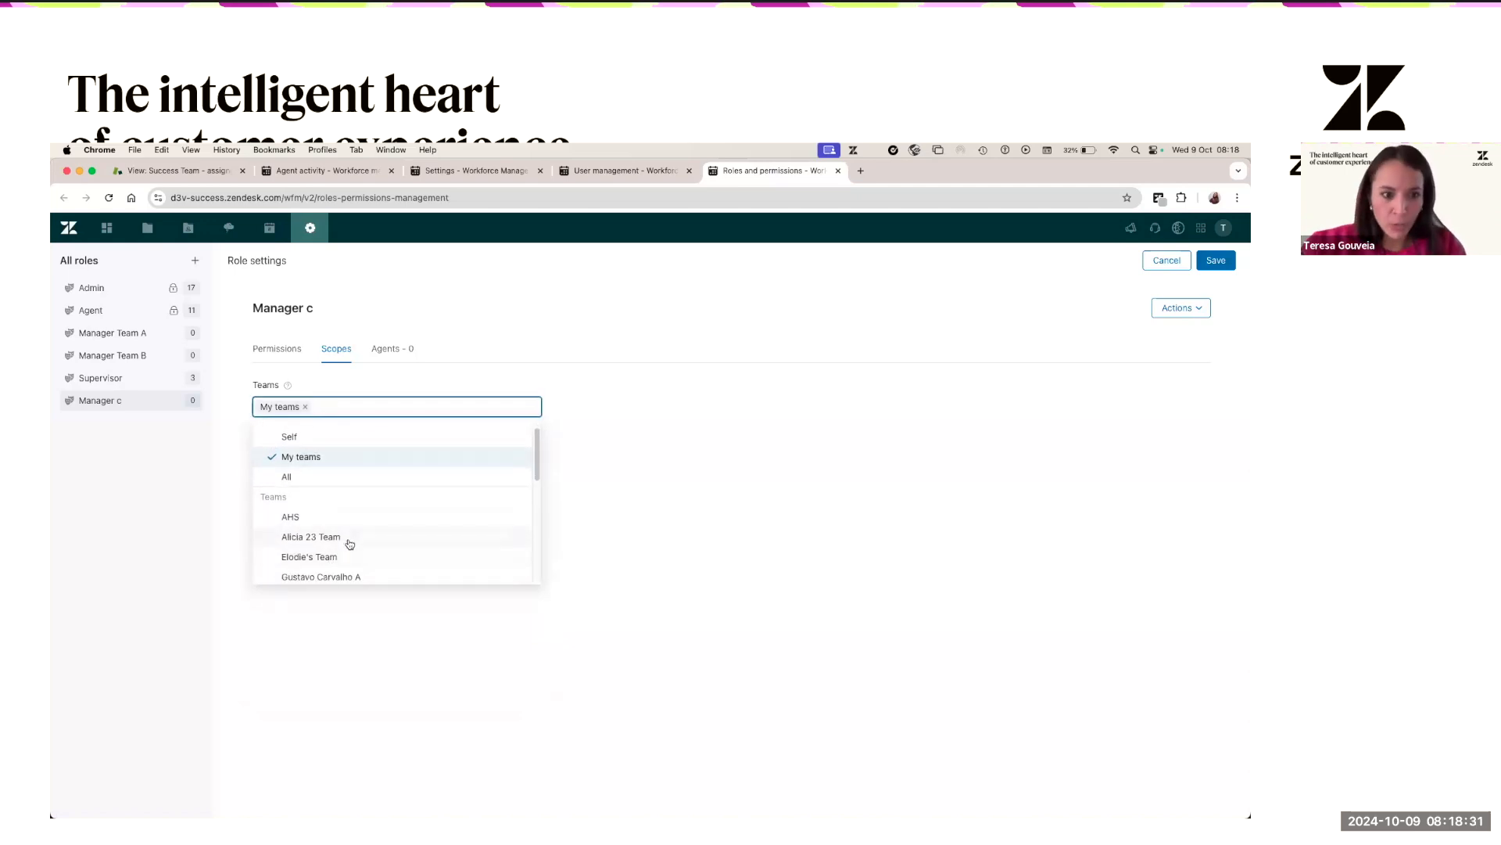
{"action": "scroll", "coordinate": [349, 544], "scroll_direction": "down", "scroll_amount": 1}
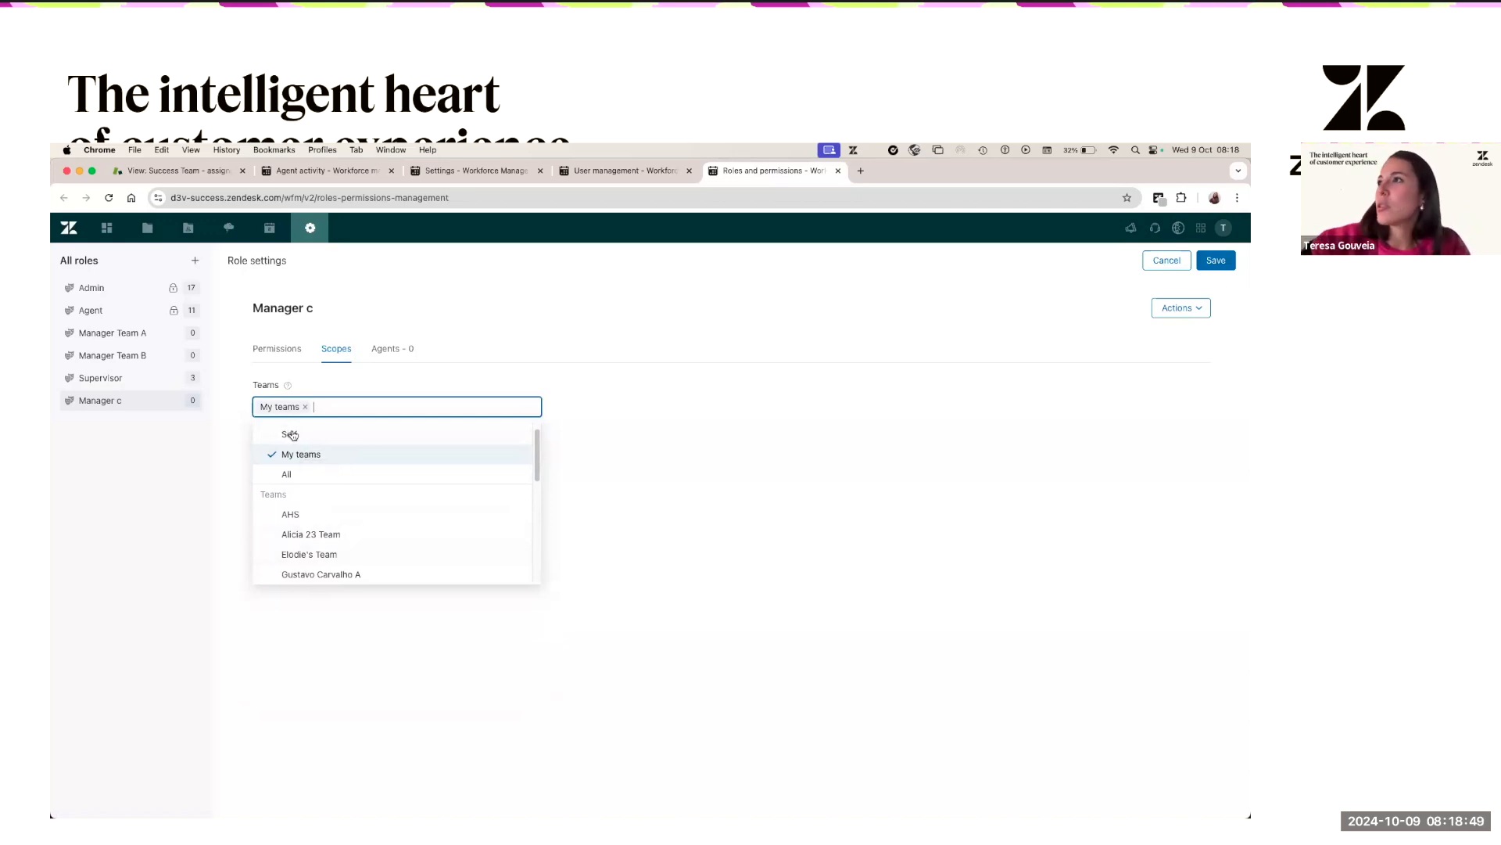
{"action": "left_click", "coordinate": [306, 408]}
{"action": "left_click", "coordinate": [317, 537]}
{"action": "left_click", "coordinate": [323, 554]}
{"action": "left_click", "coordinate": [682, 422]}
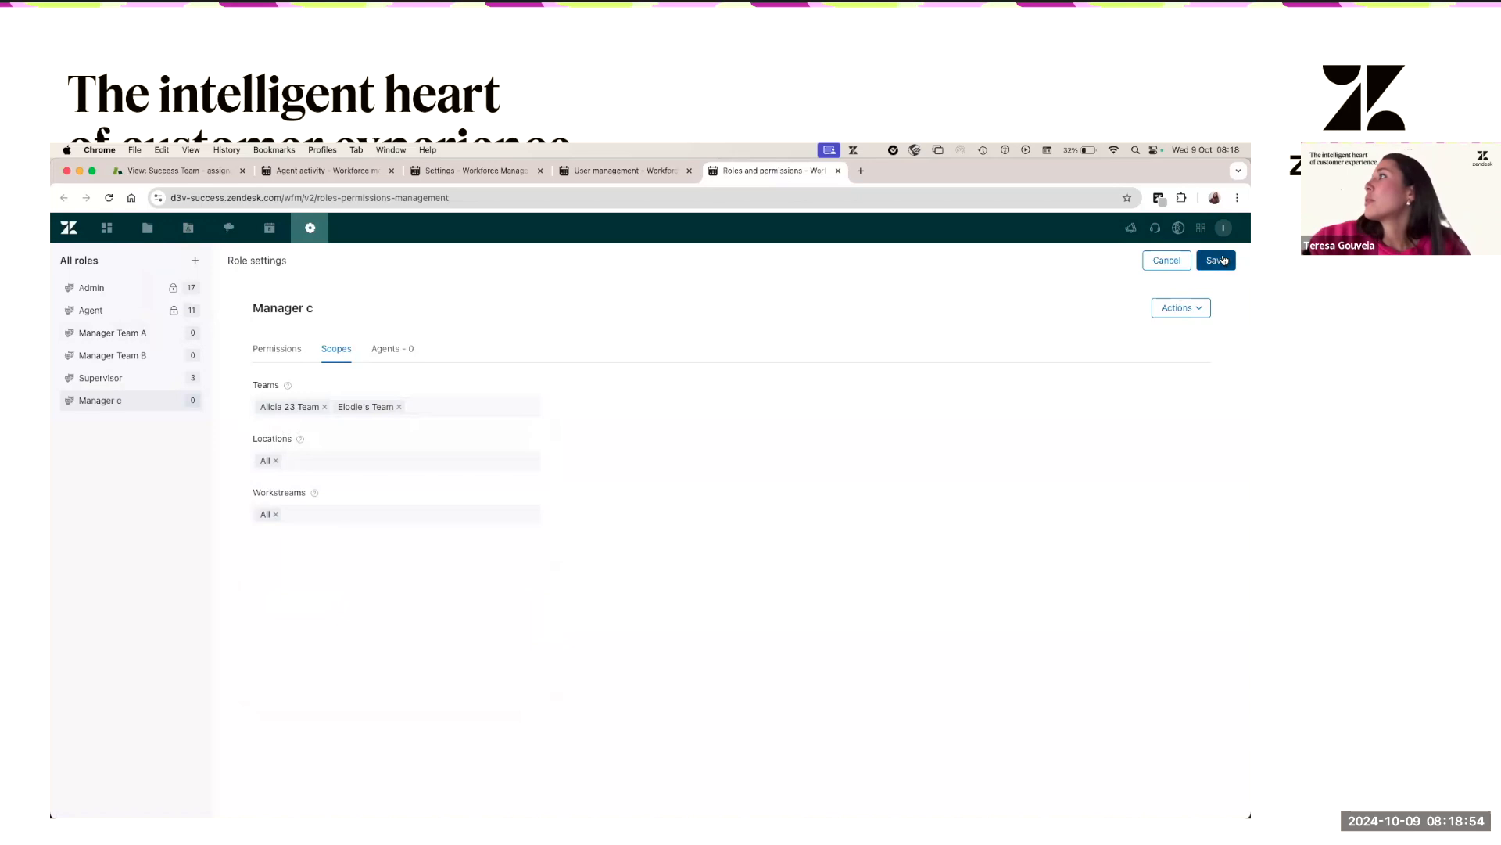
- Reassign a Success-group agent to Manager c on the Agents tab and save the role
{"action": "left_click", "coordinate": [398, 355]}
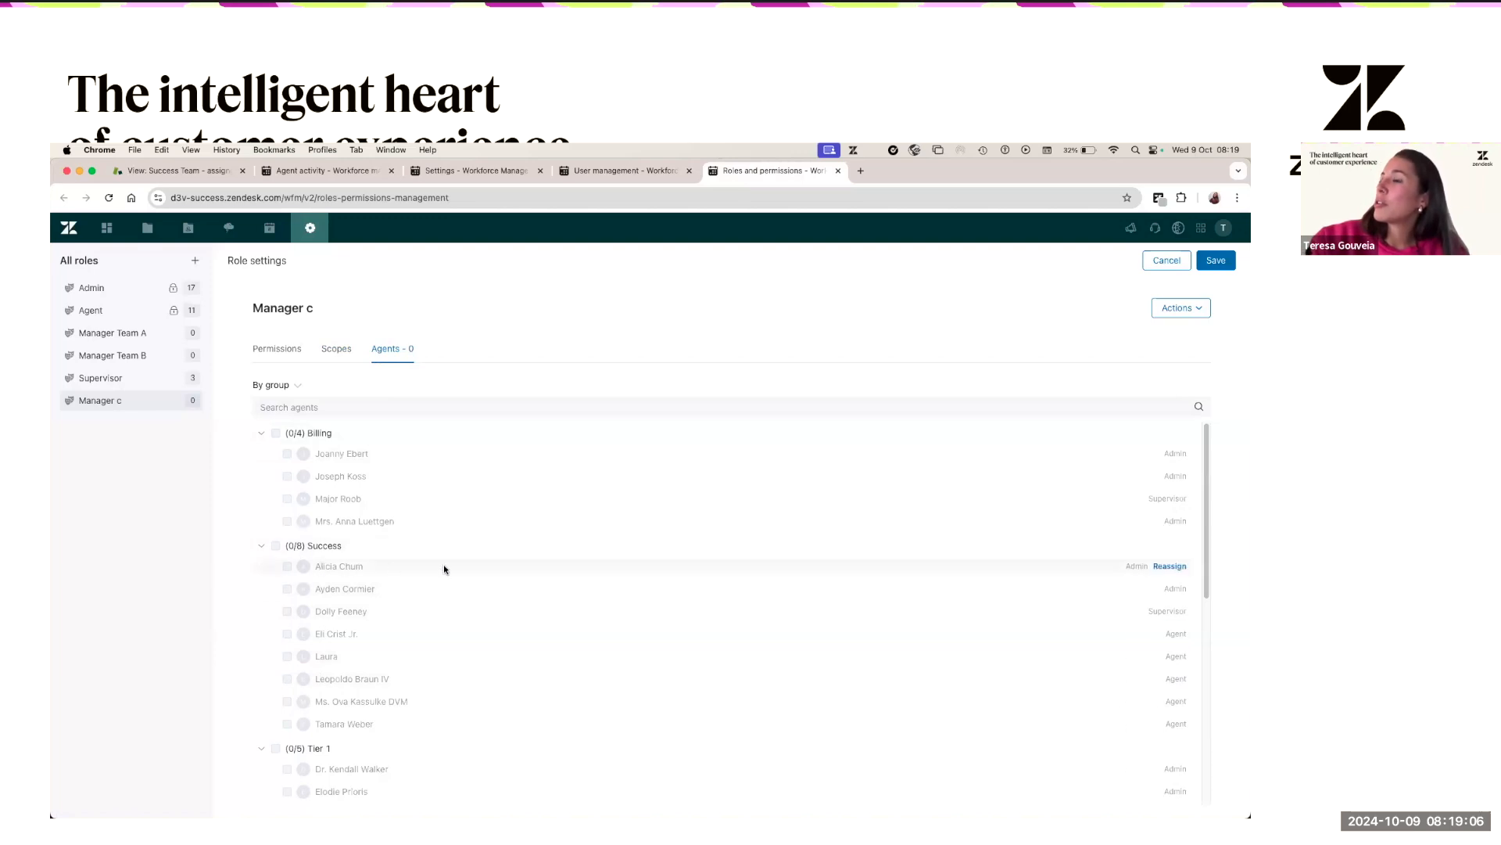
{"action": "left_click", "coordinate": [1170, 566]}
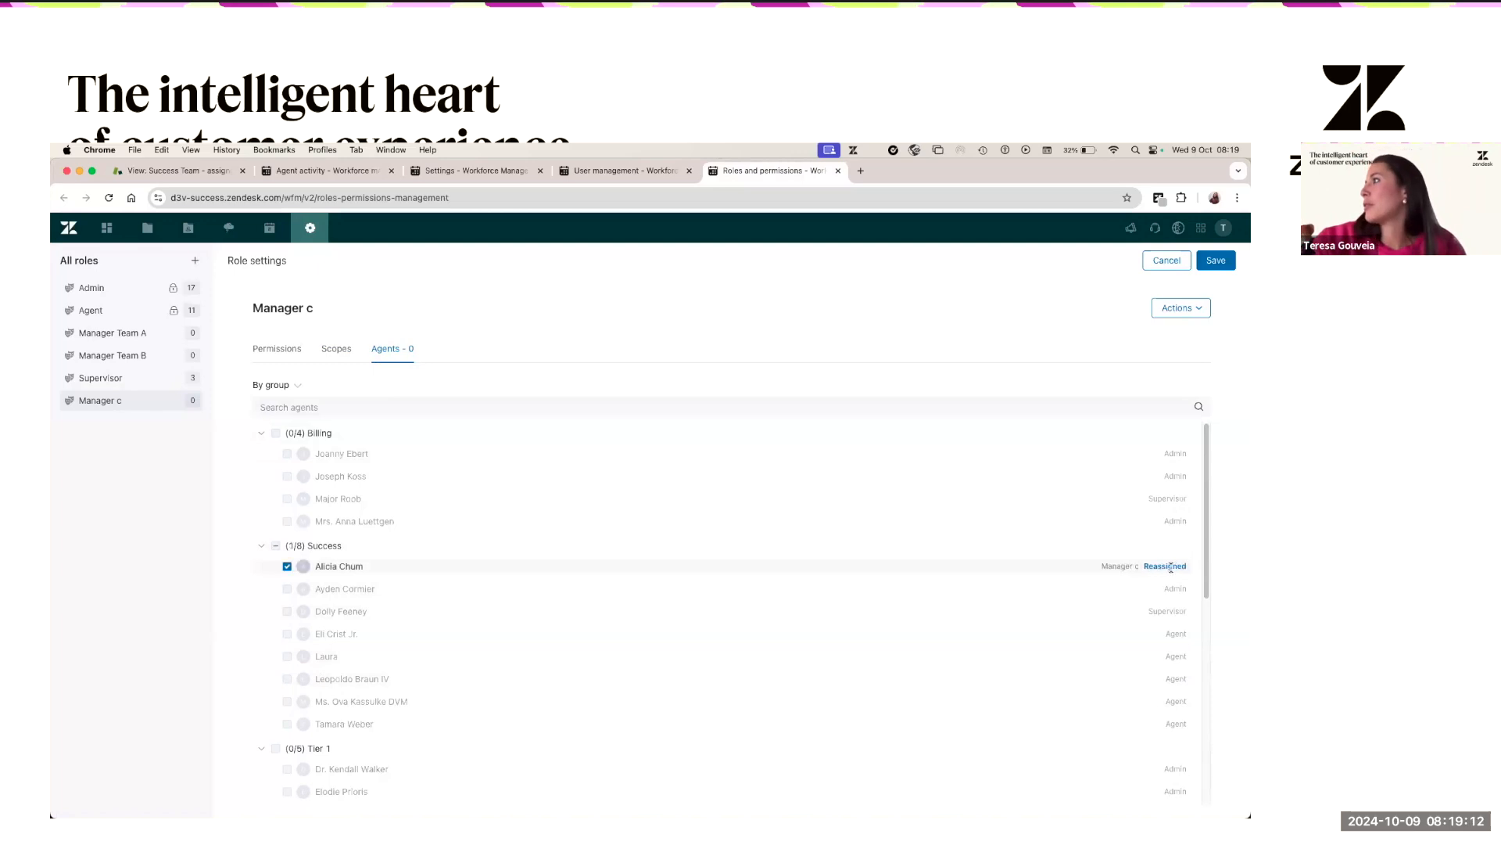
{"action": "left_click", "coordinate": [1216, 260]}
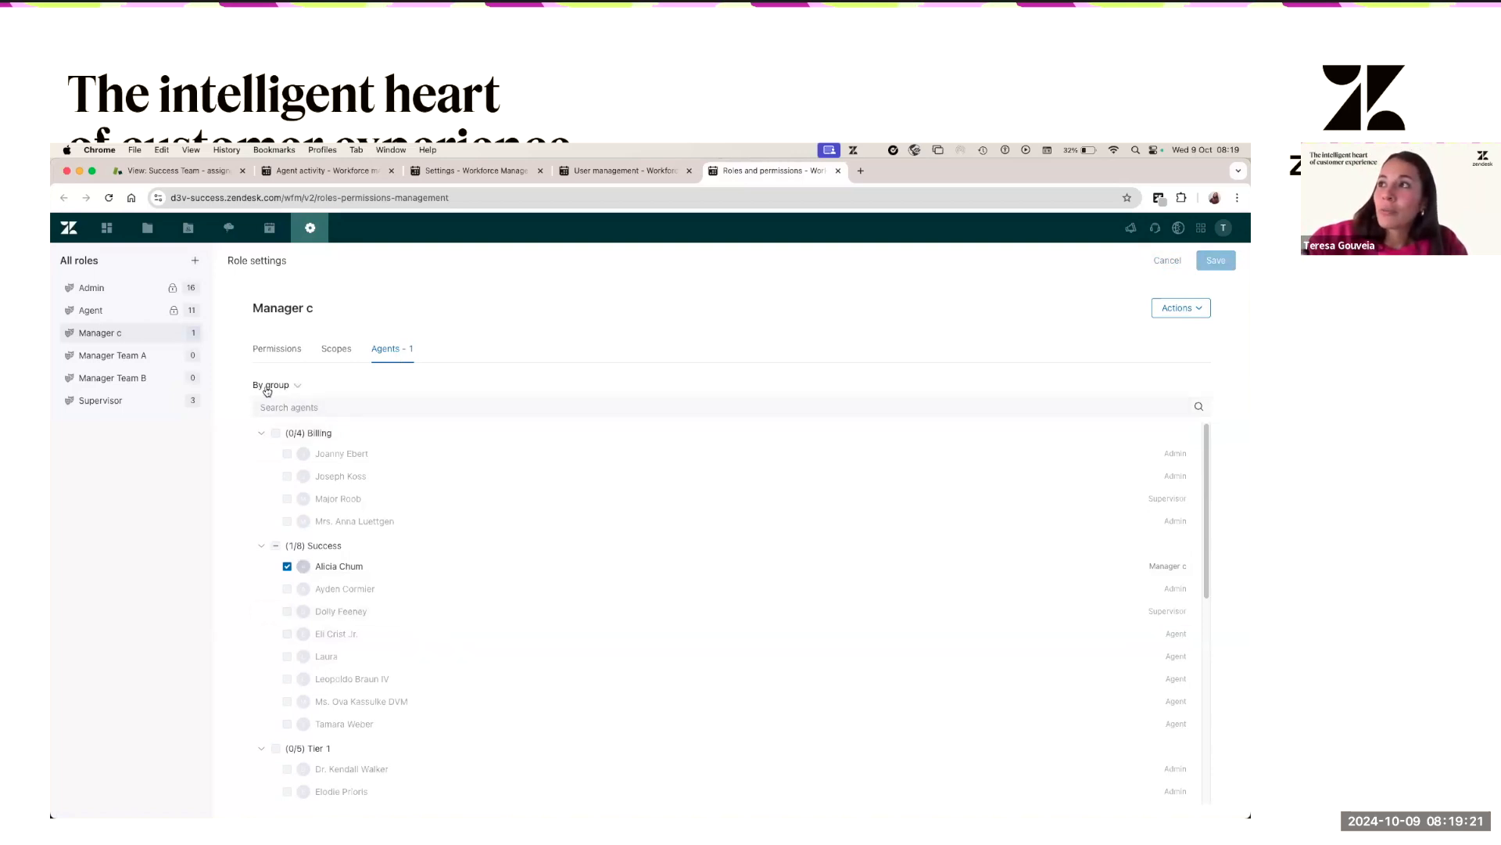
- Group the role's agent list By team, then switch it to All agents as one list
{"action": "left_click", "coordinate": [296, 392]}
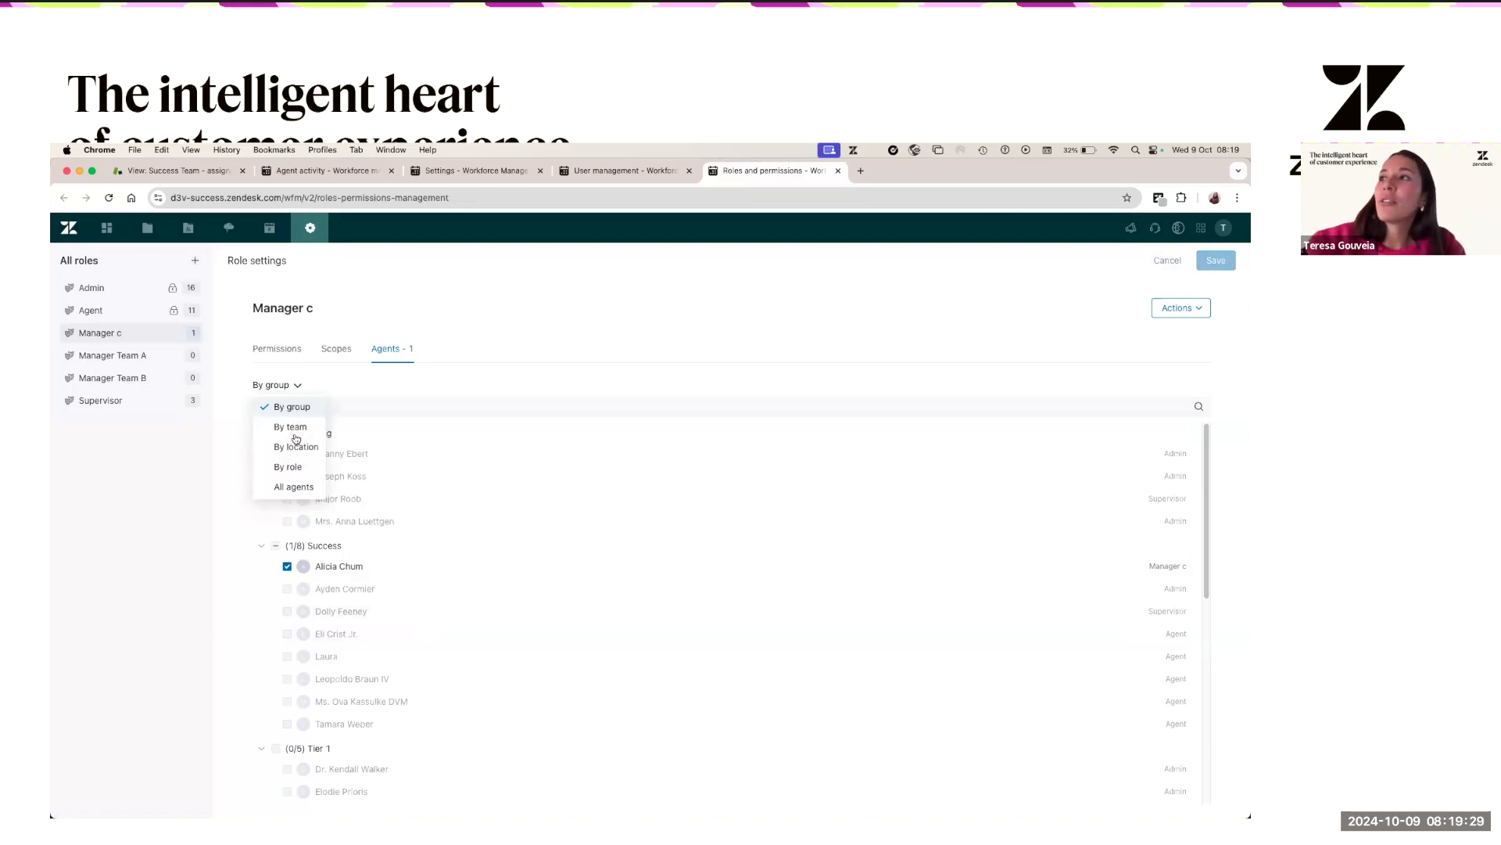
{"action": "left_click", "coordinate": [294, 427]}
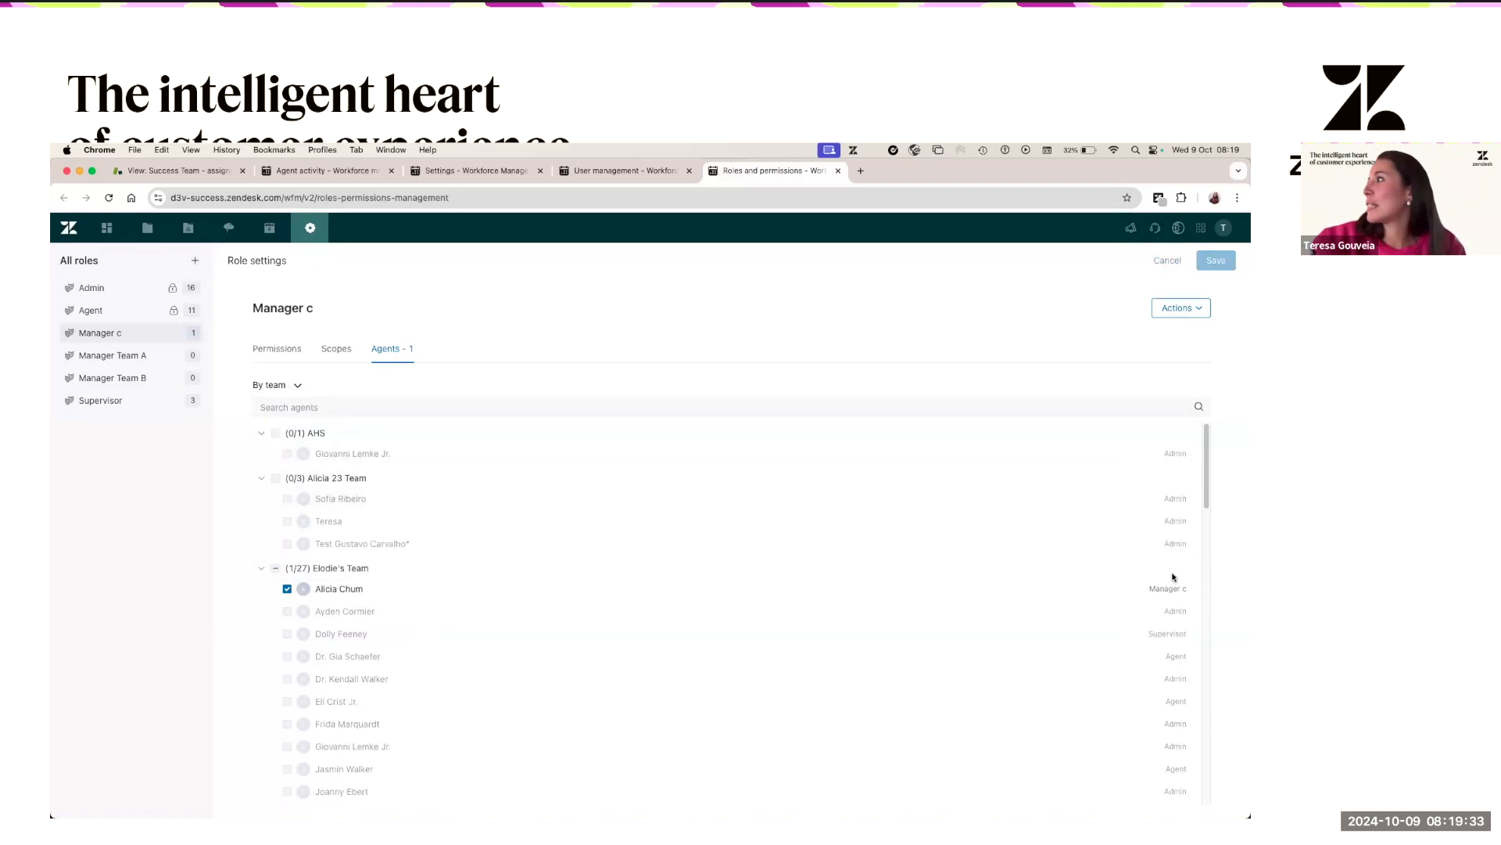
{"action": "left_click", "coordinate": [291, 386]}
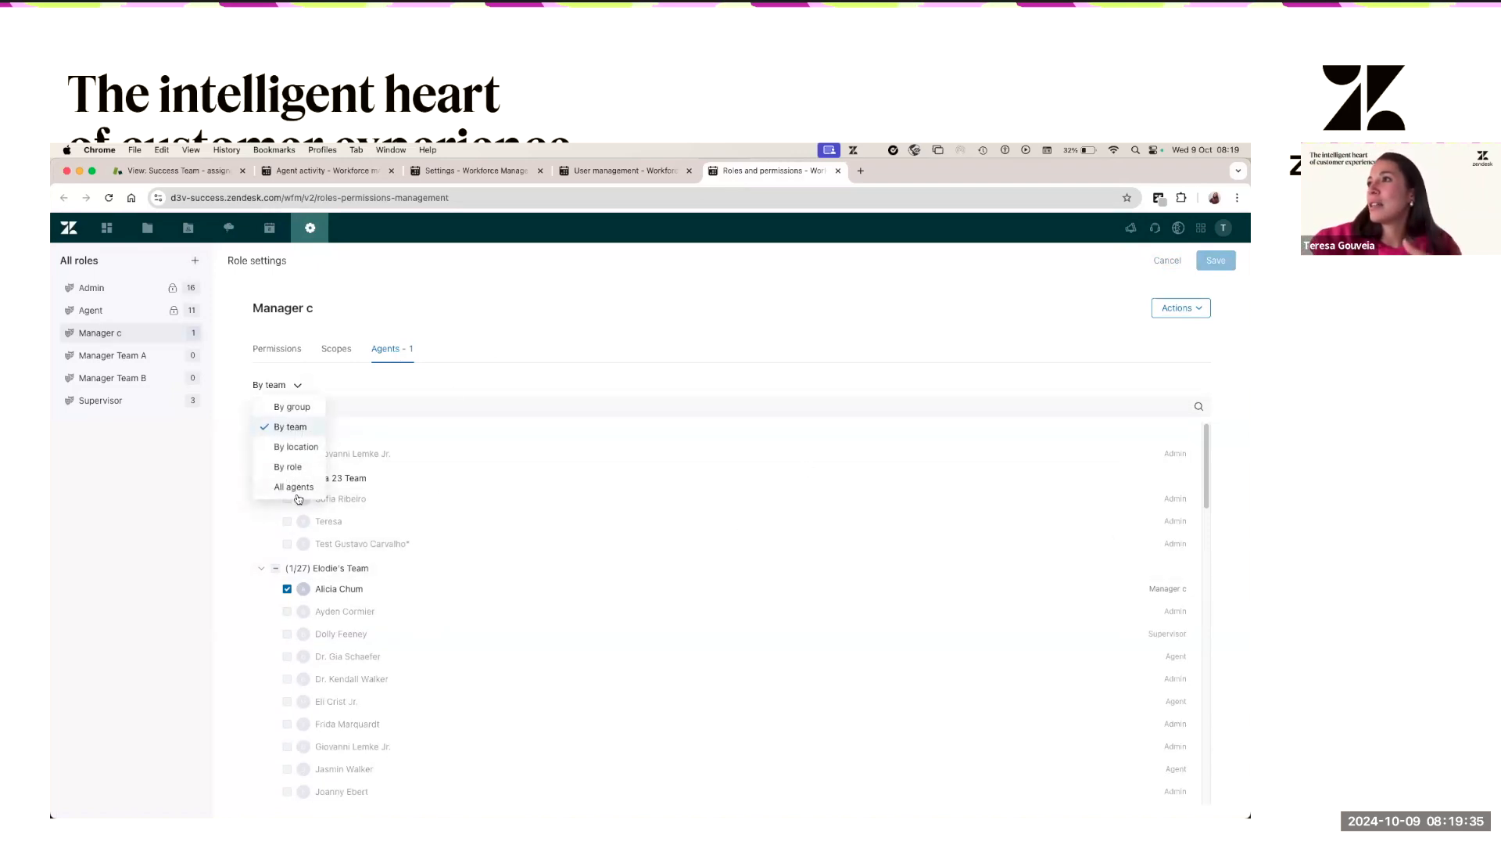
{"action": "left_click", "coordinate": [294, 487]}
{"action": "scroll", "coordinate": [382, 646], "scroll_direction": "down", "scroll_amount": 5}
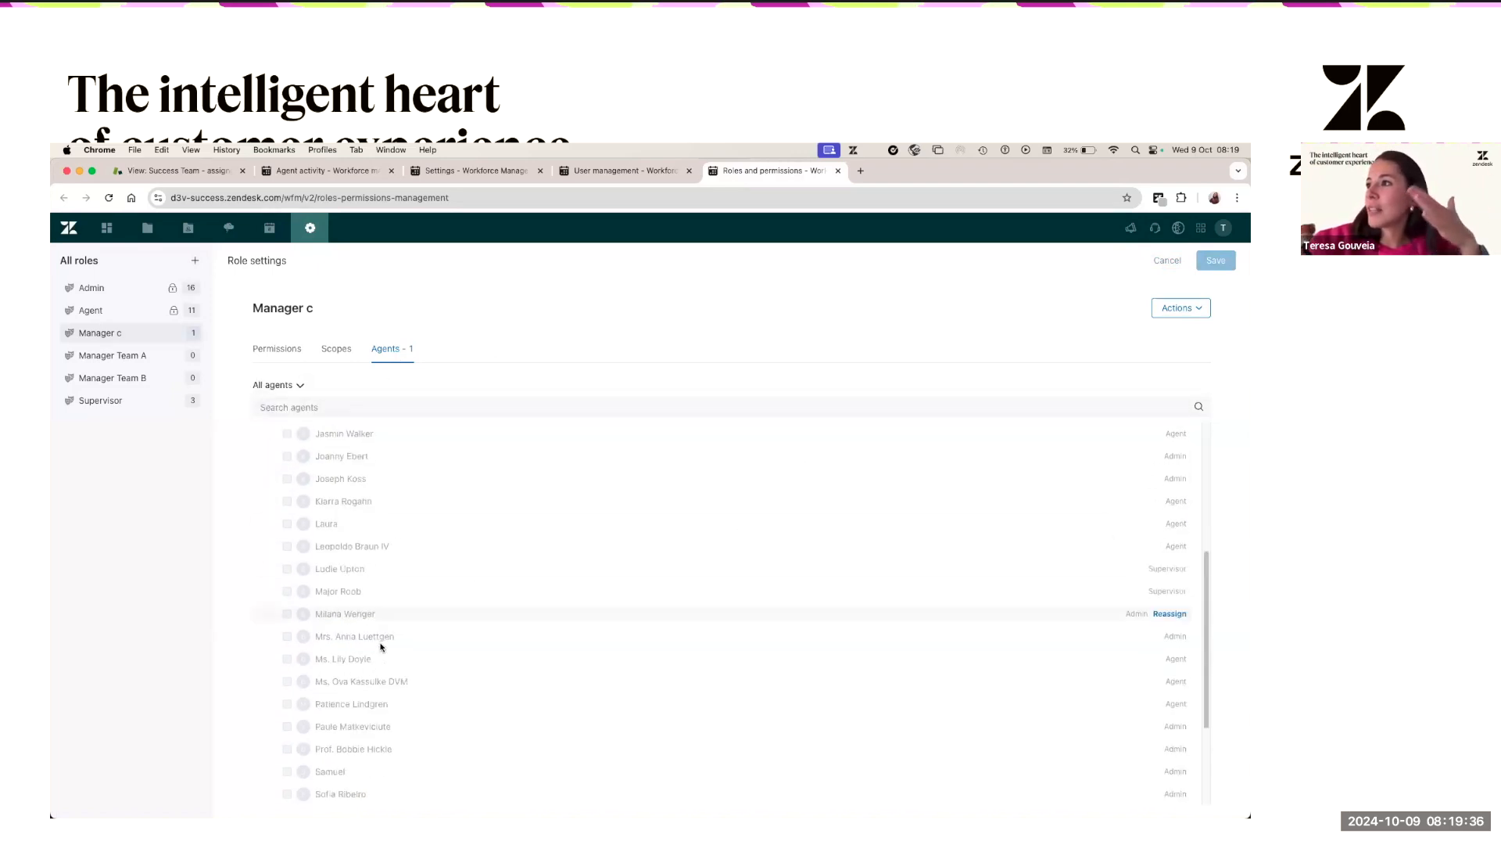
{"action": "scroll", "coordinate": [493, 503], "scroll_direction": "up", "scroll_amount": 5}
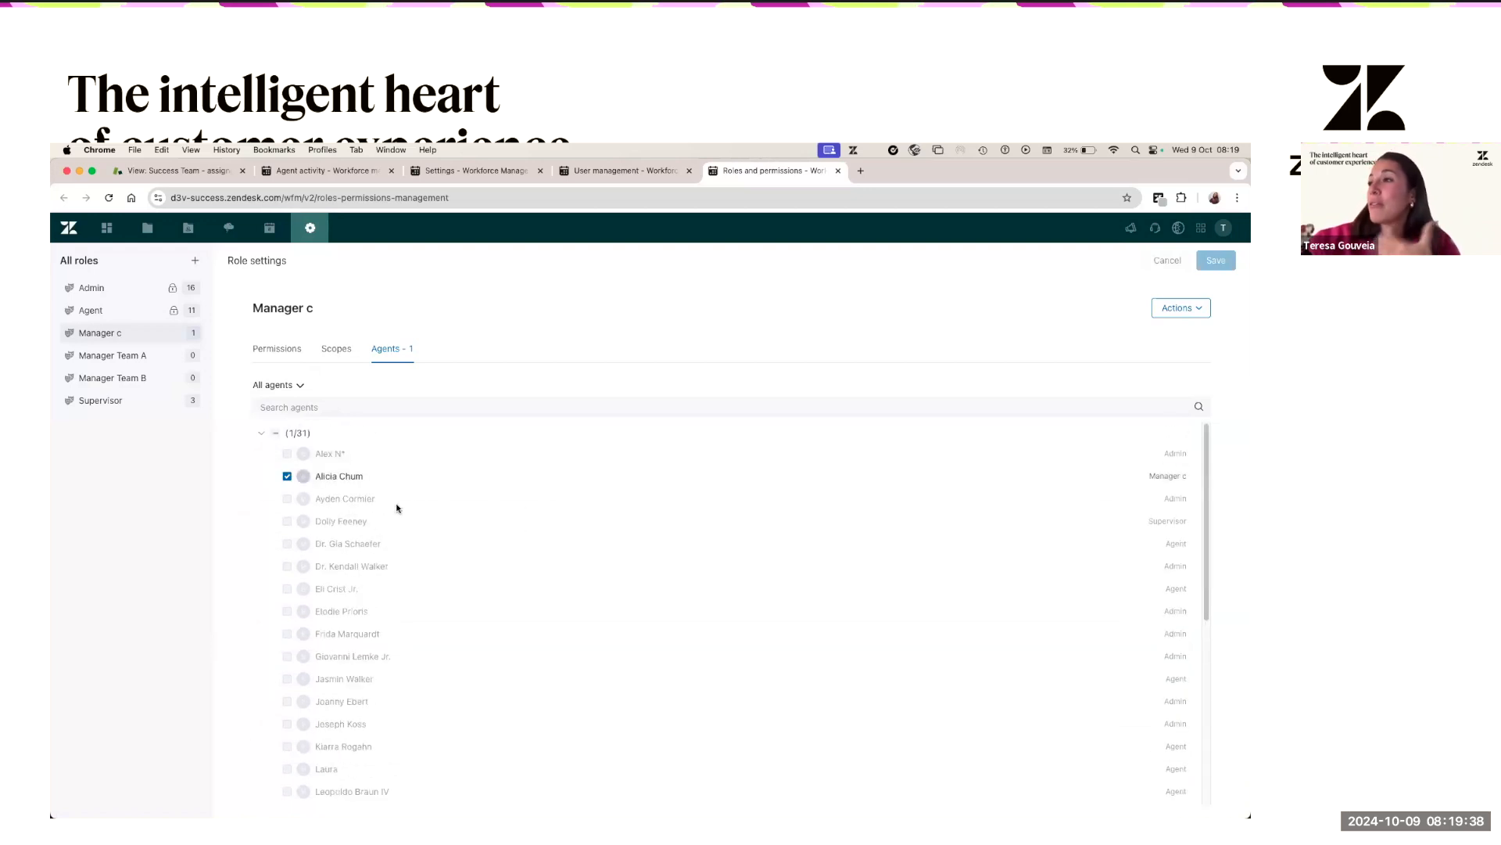
{"action": "left_click", "coordinate": [283, 388]}
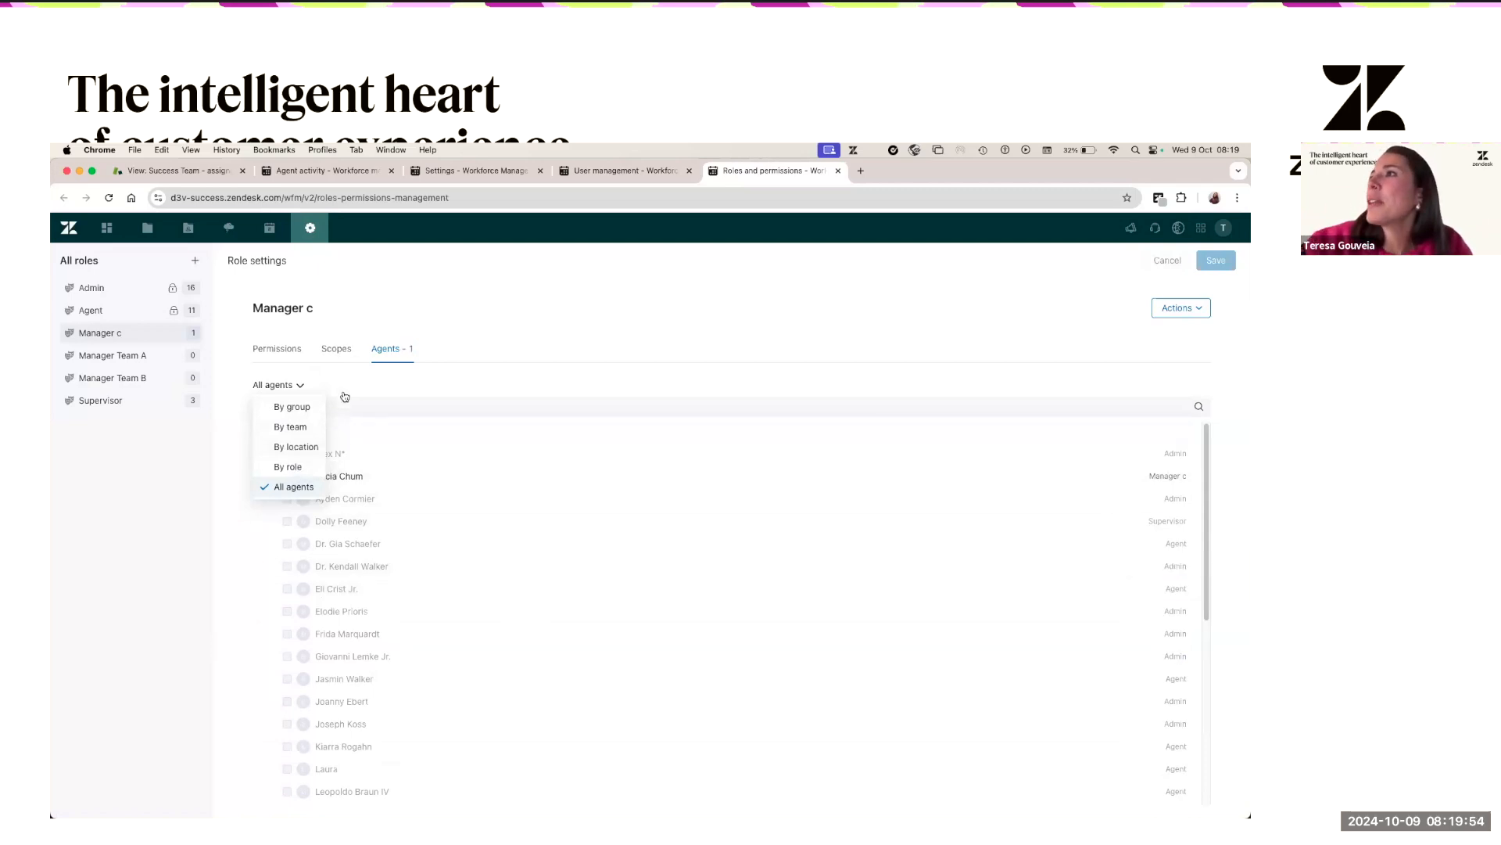
{"action": "left_click", "coordinate": [282, 279]}
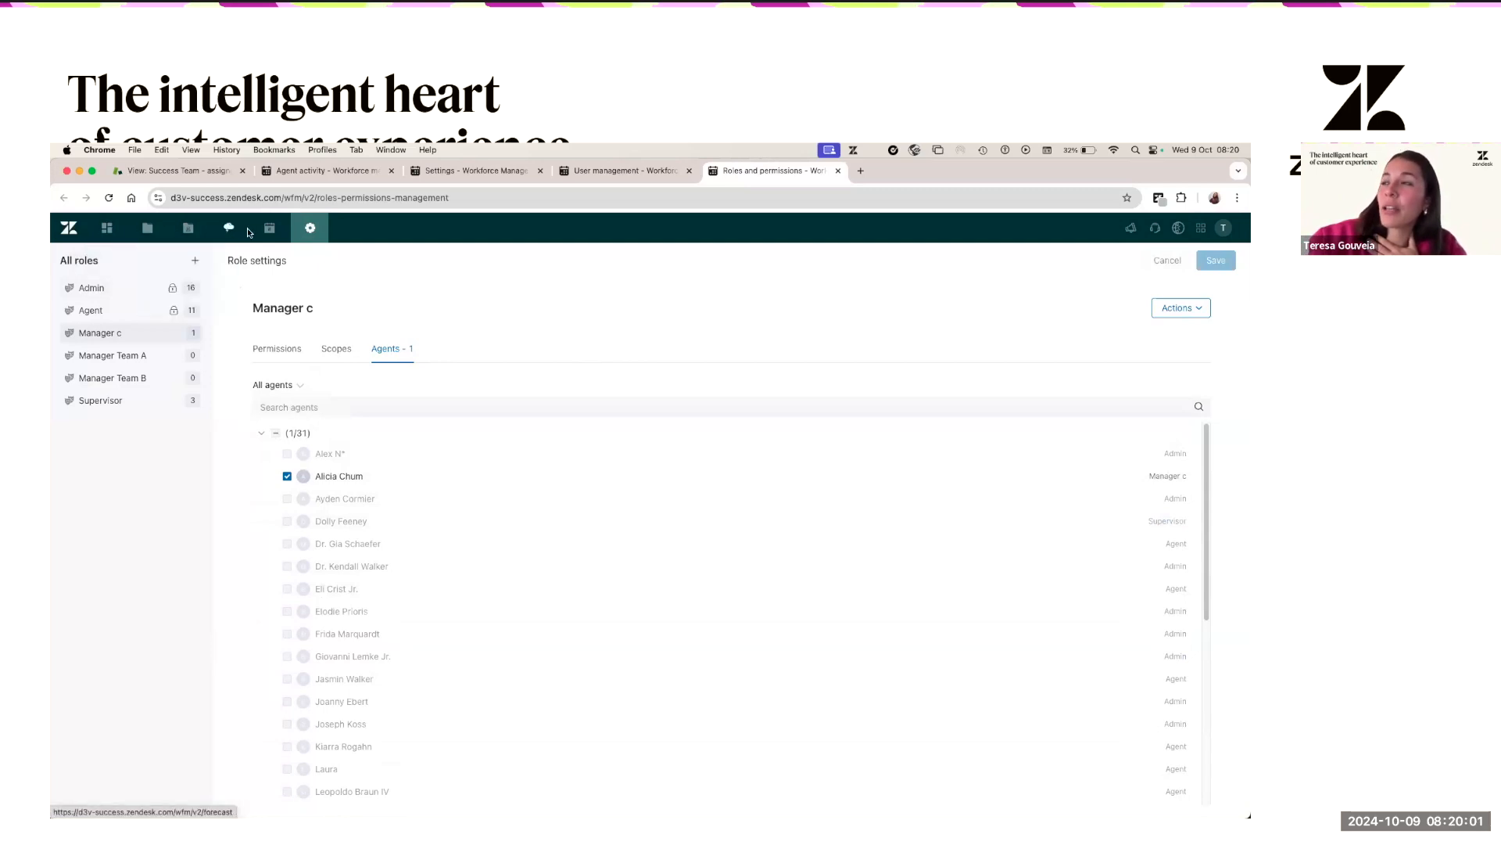
- Open Agent activity, then bring the other browser window forward, reload it and maximize it
{"action": "left_click", "coordinate": [197, 228]}
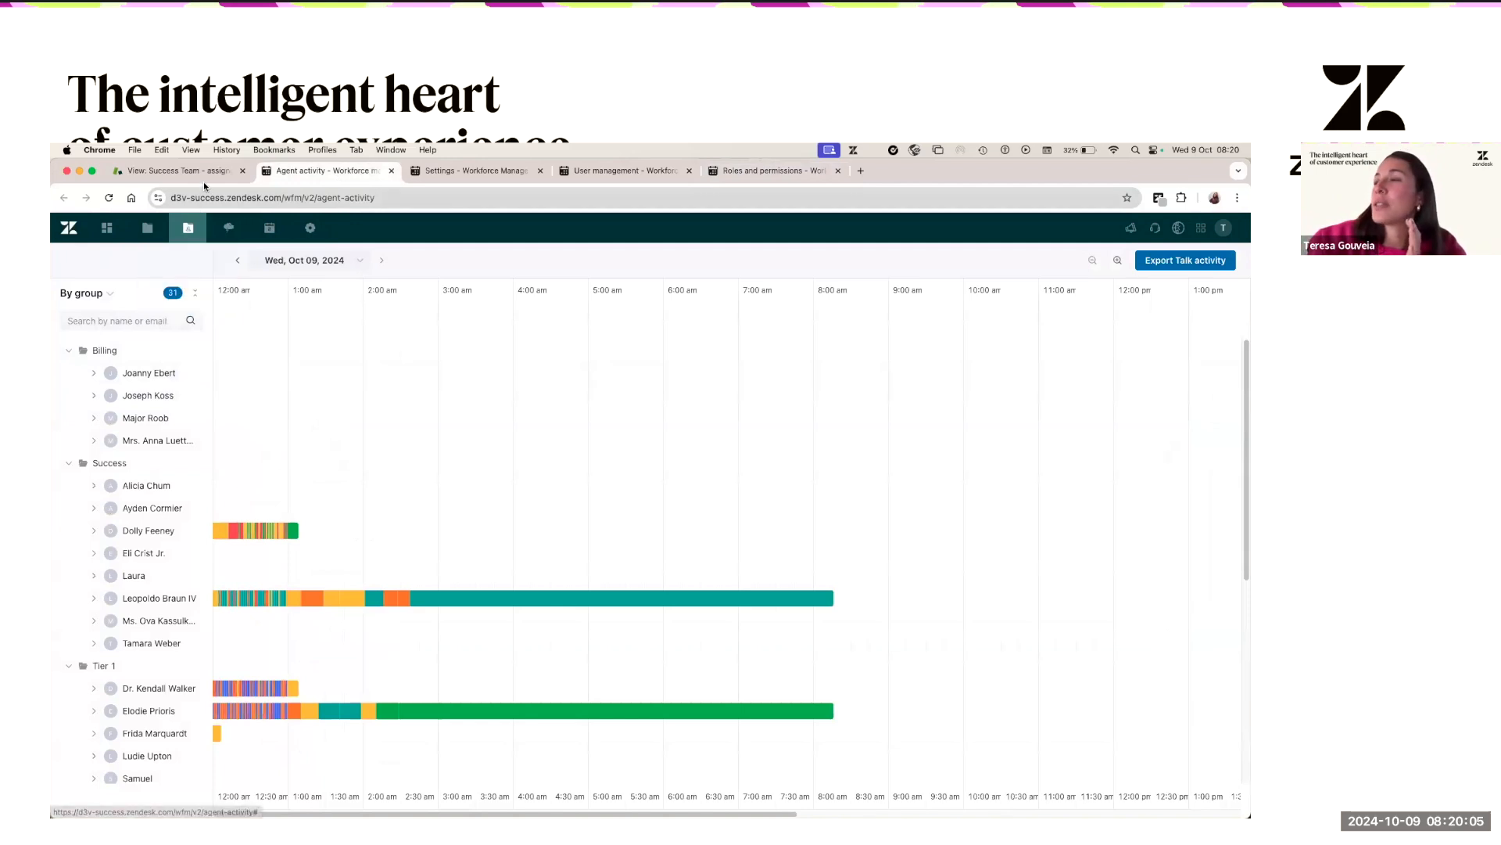
{"action": "left_click_drag", "start_coordinate": [52, 162], "coordinate": [242, 163]}
{"action": "left_click", "coordinate": [135, 468]}
{"action": "left_click", "coordinate": [285, 199]}
{"action": "key", "text": "Return"}
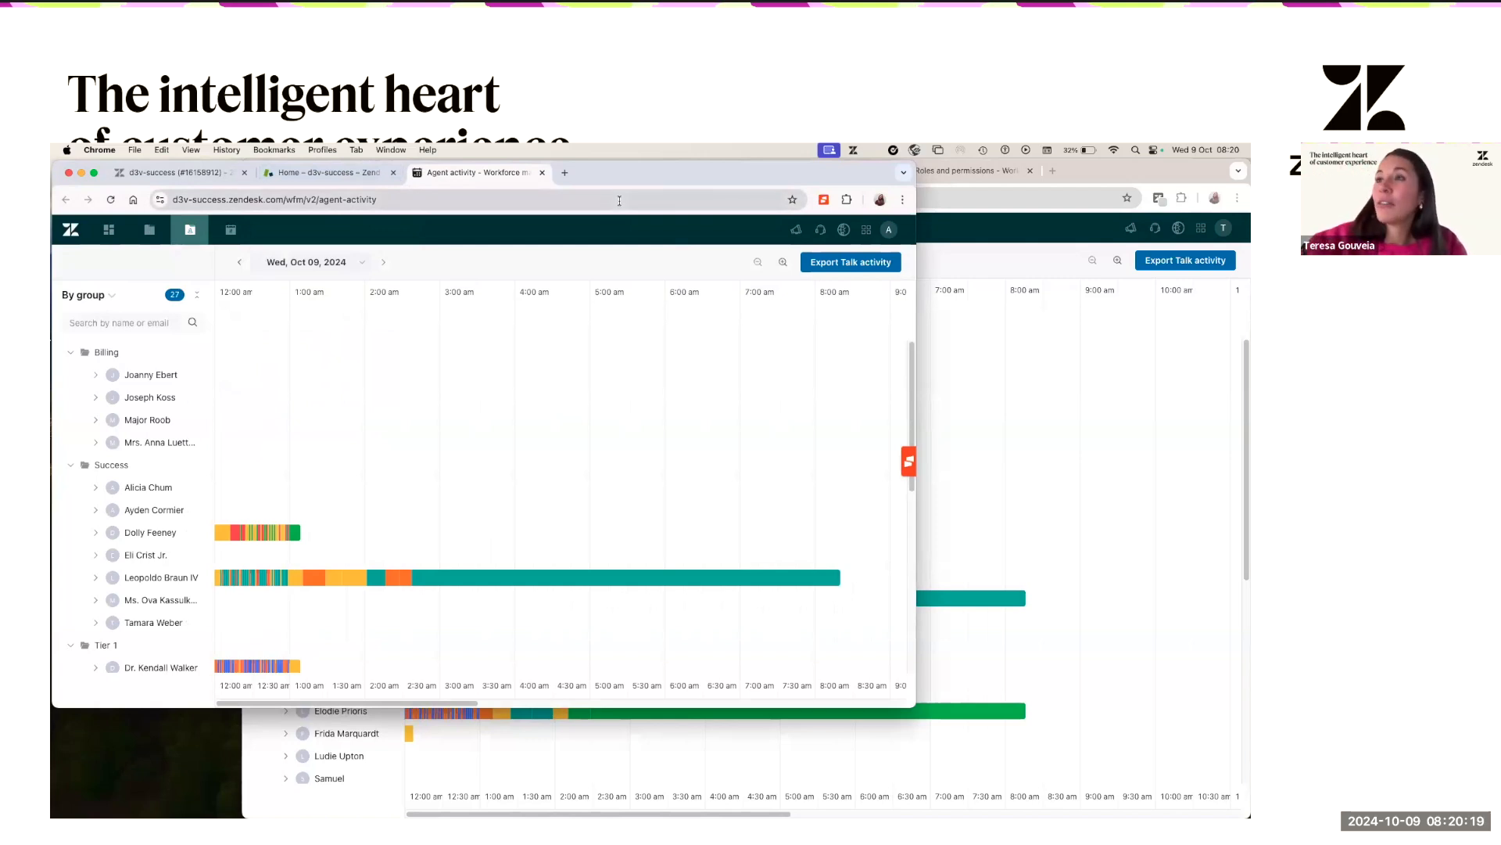
{"action": "double_click", "coordinate": [674, 179]}
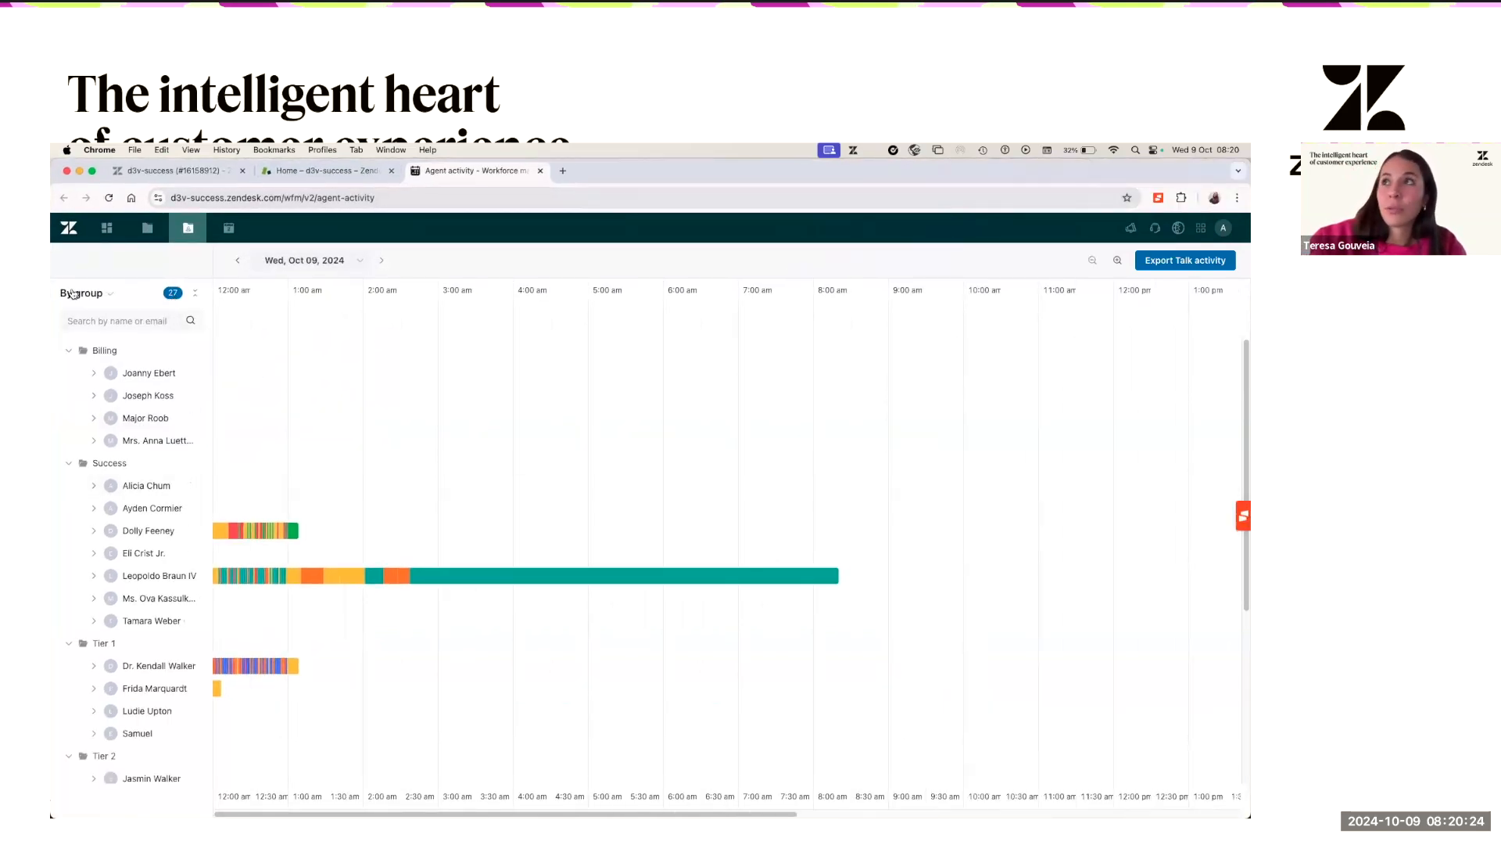
- Group the activity timeline By team and highlight Alicia 23 Team and Elodie's Team
{"action": "left_click", "coordinate": [98, 292]}
{"action": "left_click", "coordinate": [101, 331]}
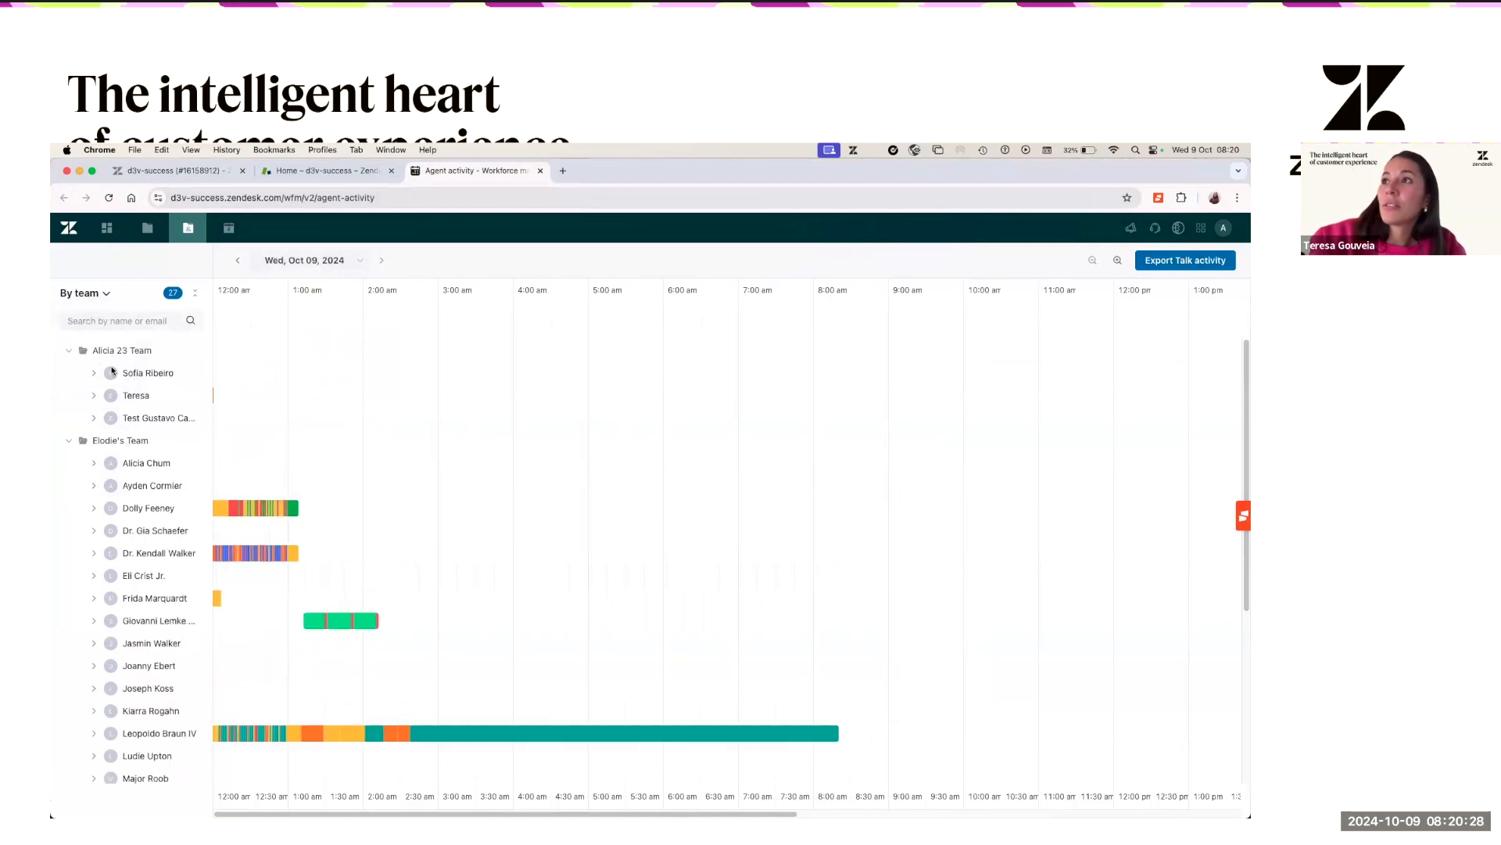
{"action": "triple_click", "coordinate": [176, 356]}
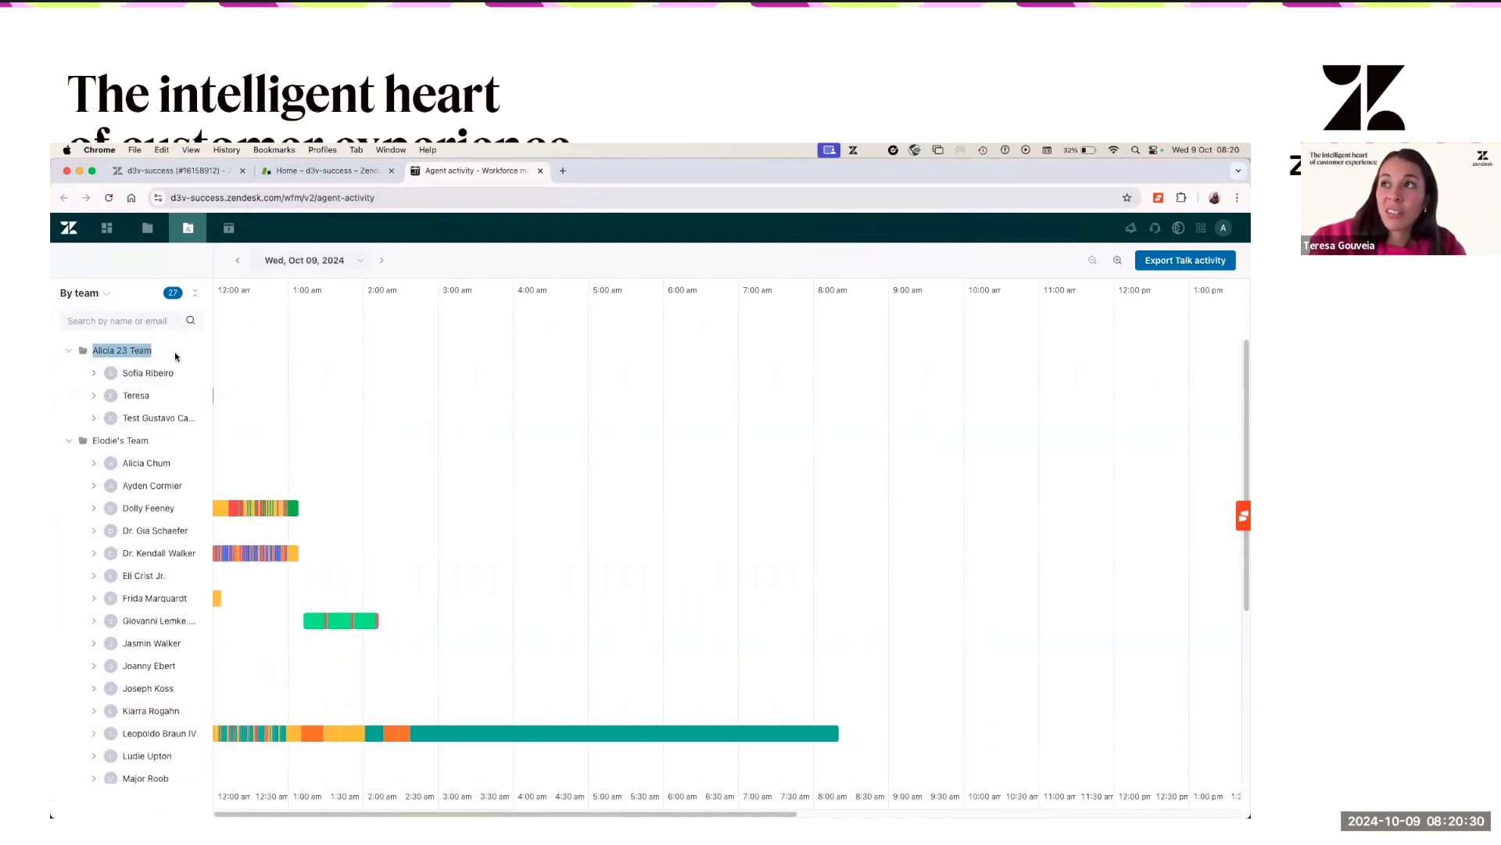
{"action": "triple_click", "coordinate": [75, 443]}
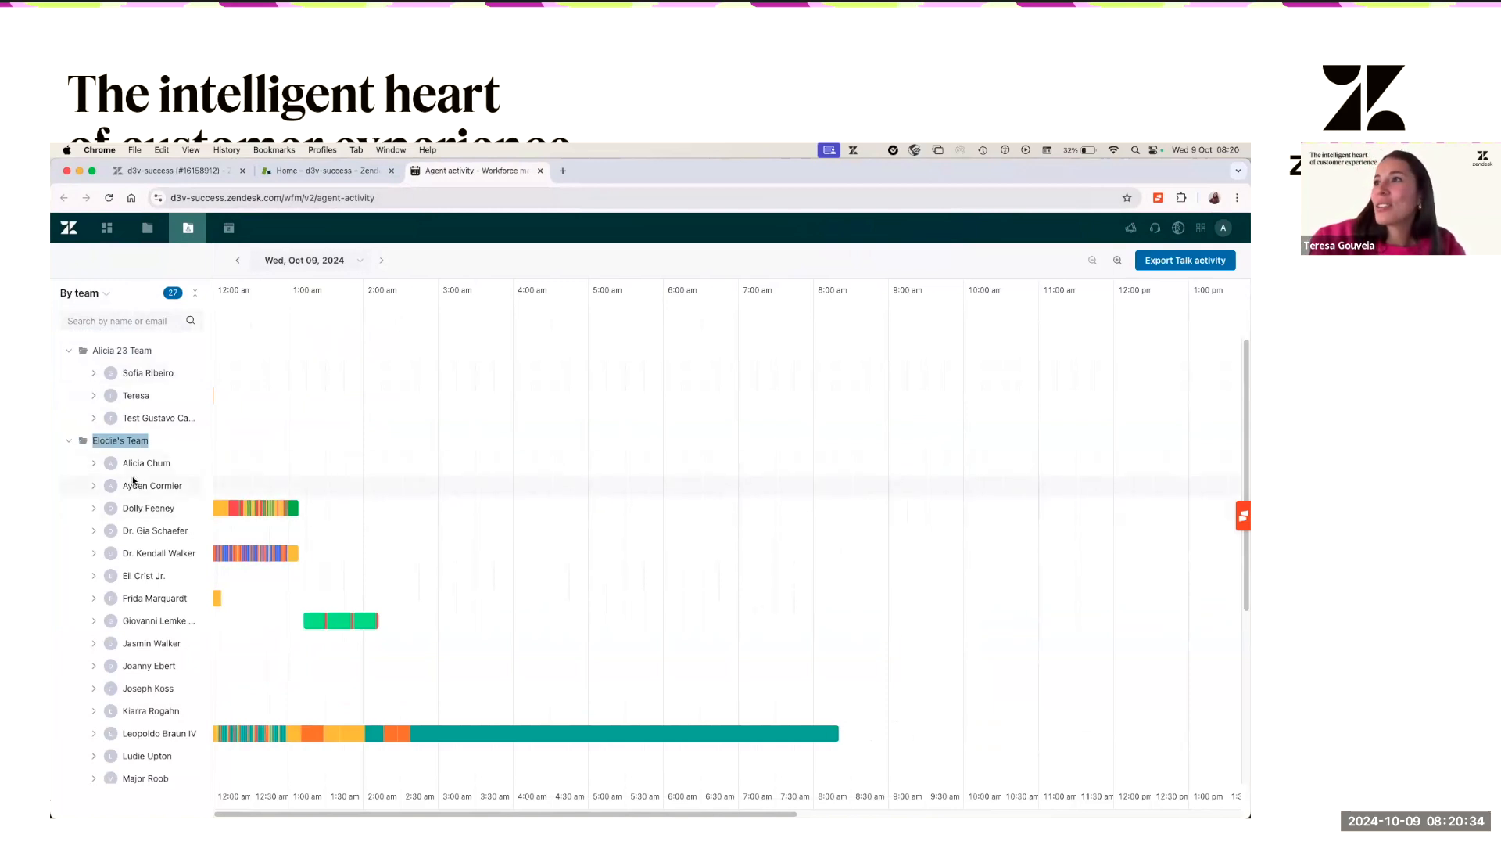
{"action": "scroll", "coordinate": [134, 480], "scroll_direction": "down", "scroll_amount": 5}
{"action": "scroll", "coordinate": [134, 480], "scroll_direction": "down", "scroll_amount": 2}
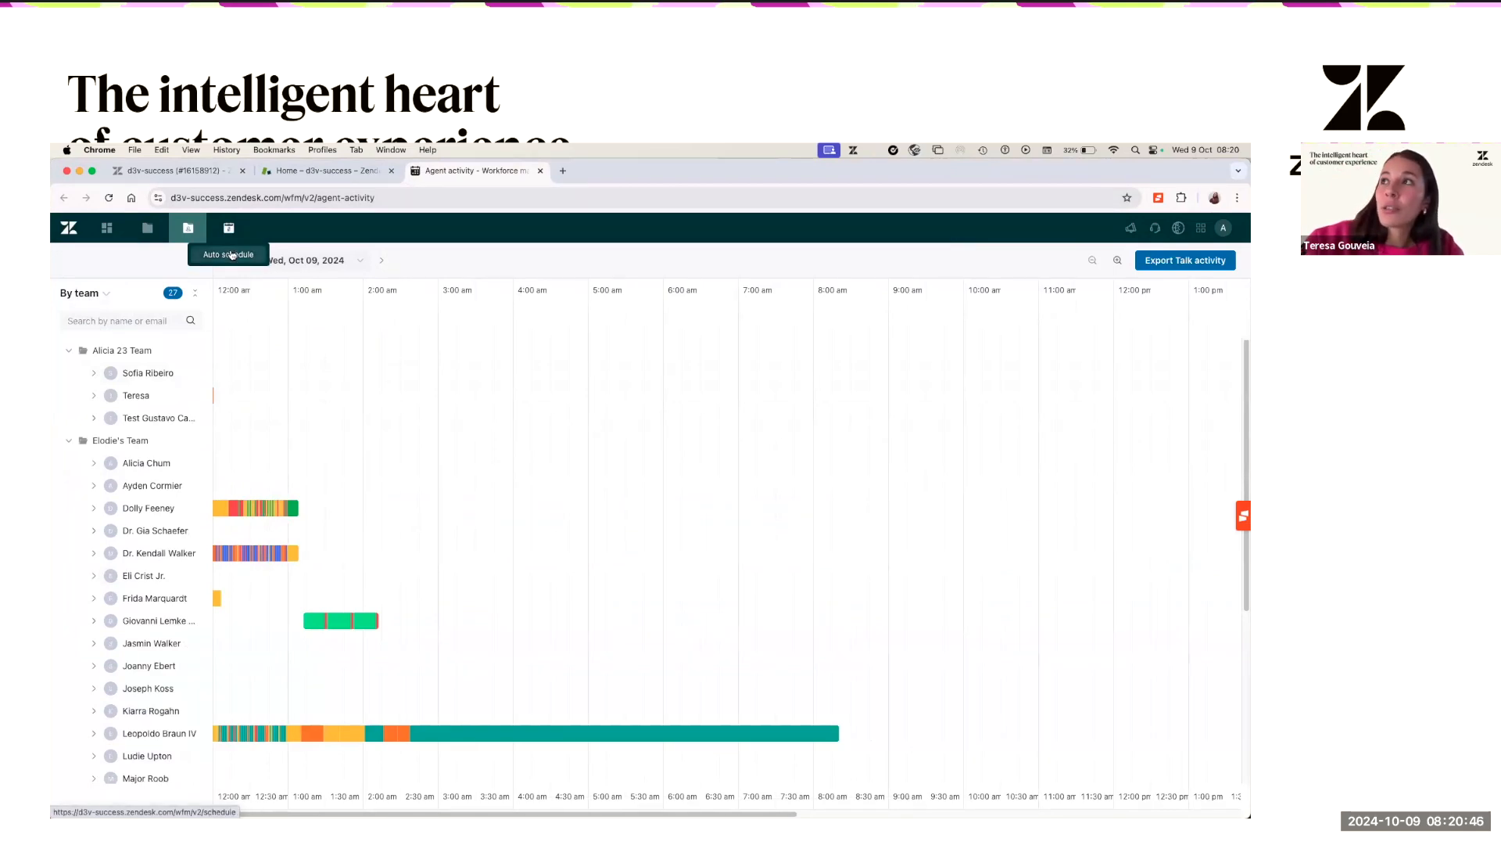
- View the Sep 19, 2024 auto schedule, then bring the agent activity window back to front
{"action": "left_click", "coordinate": [237, 260]}
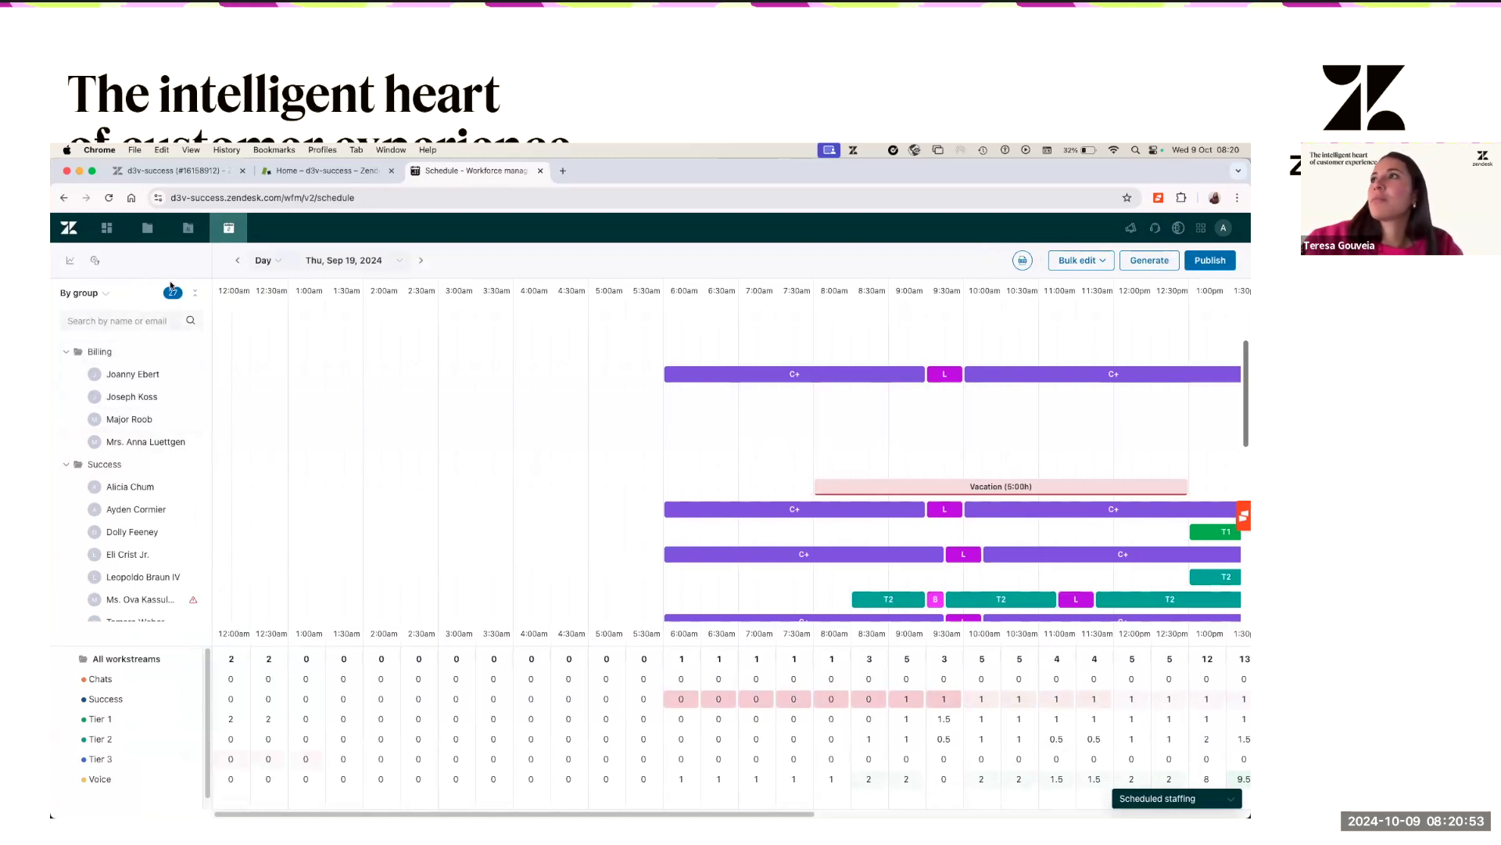
{"action": "mouse_move", "coordinate": [207, 231]}
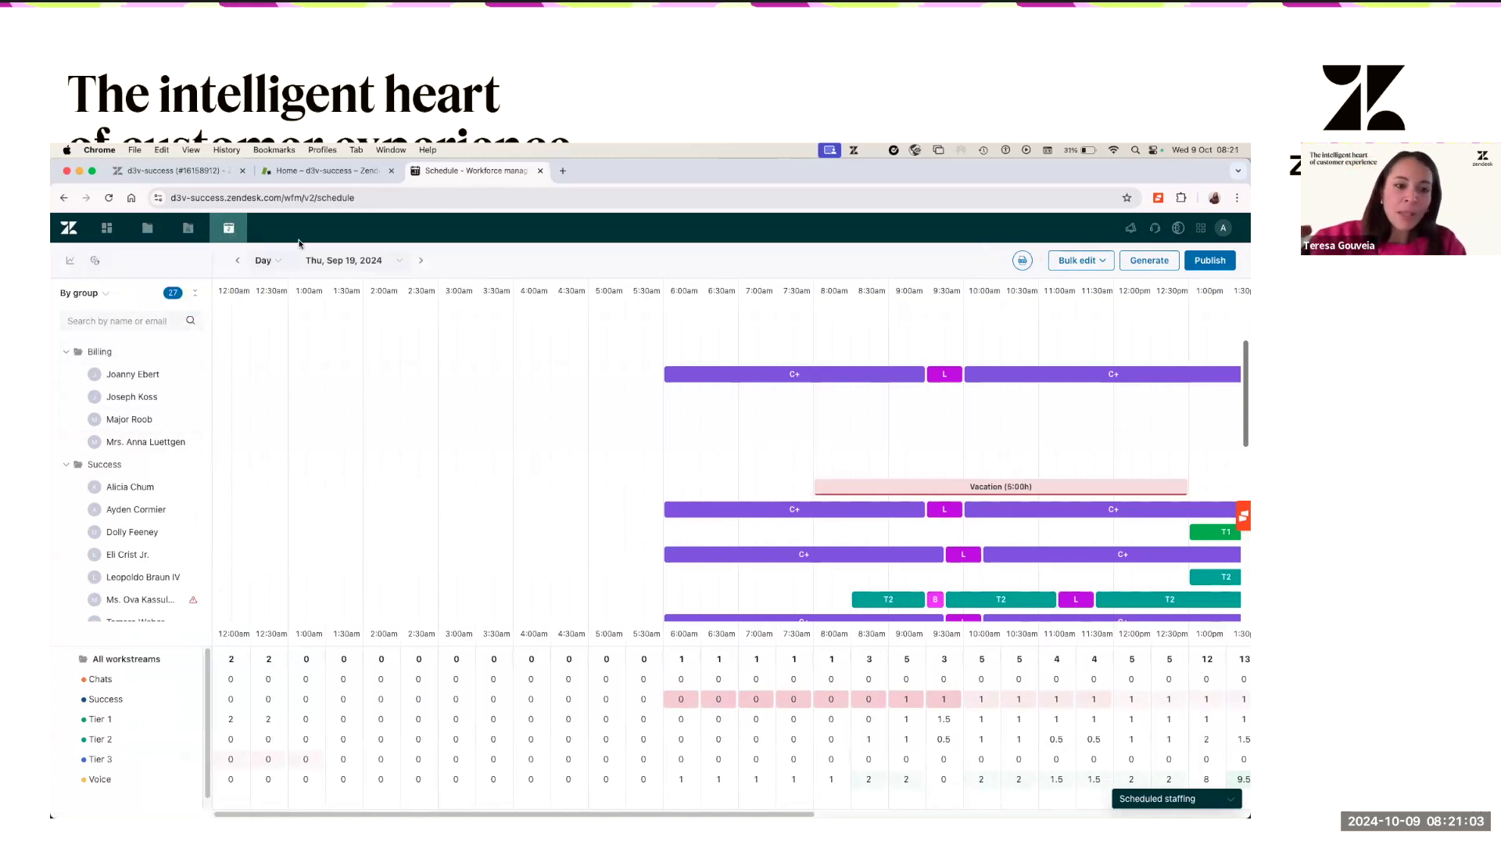
{"action": "left_click_drag", "start_coordinate": [1231, 159], "coordinate": [980, 150]}
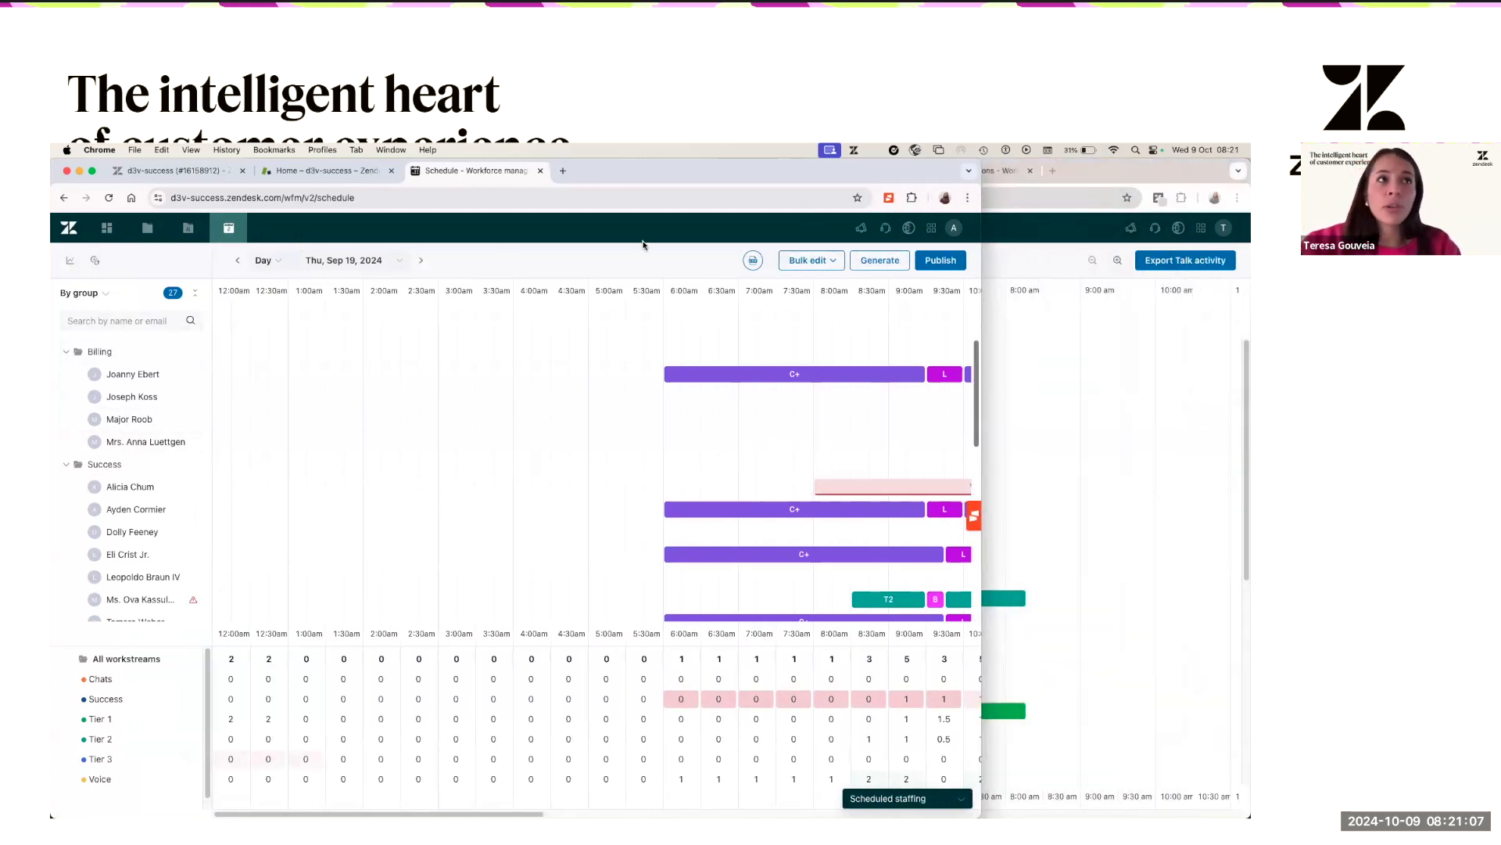
{"action": "left_click", "coordinate": [1109, 175]}
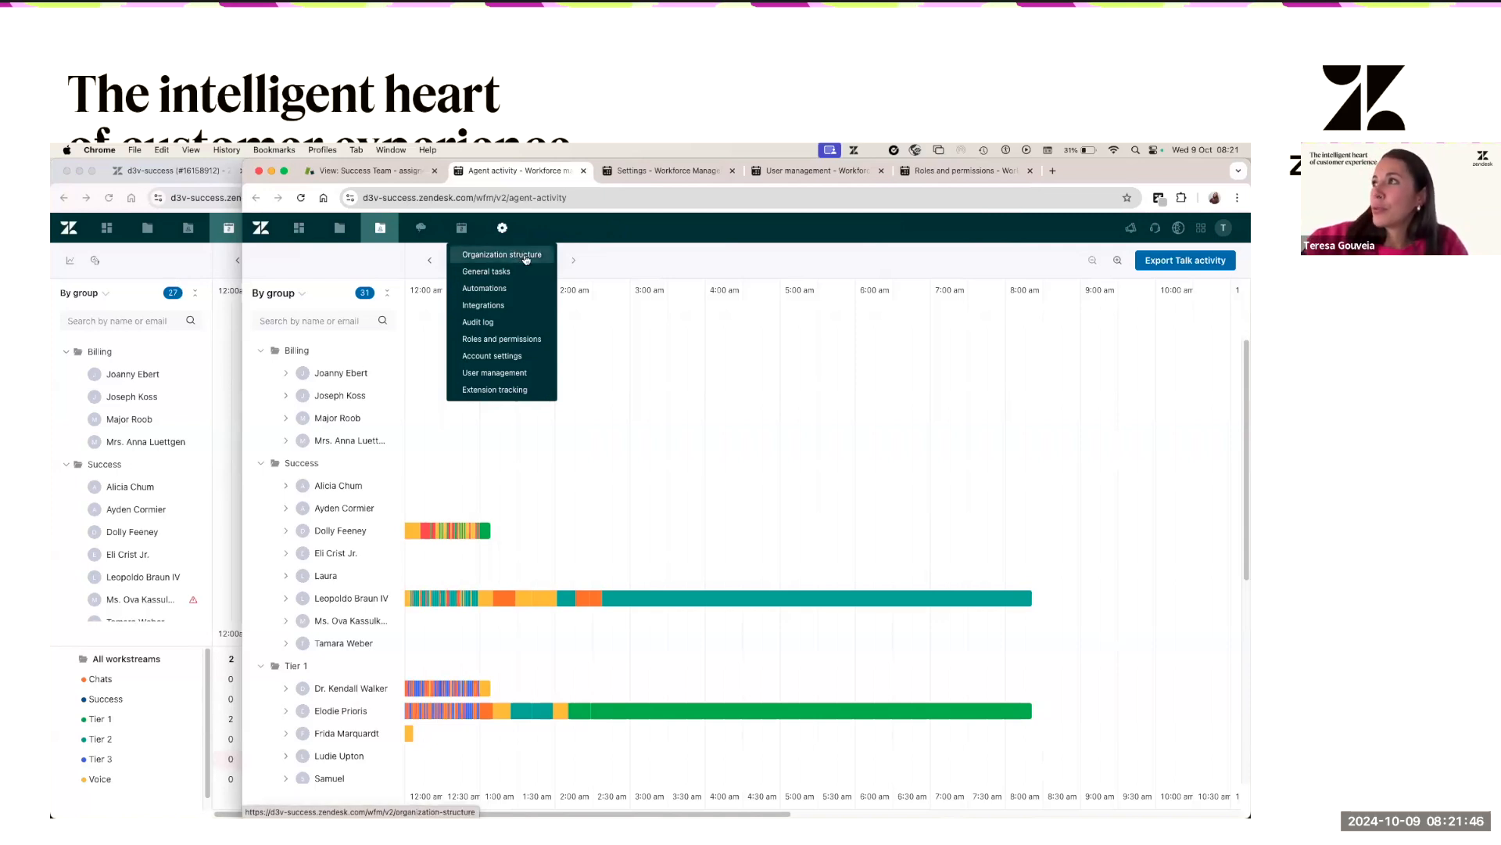
- Check Organization structure under the gear menu, then return to the Oct 09, 2024 agent activity timeline
{"action": "left_click", "coordinate": [503, 229]}
{"action": "left_click", "coordinate": [504, 232]}
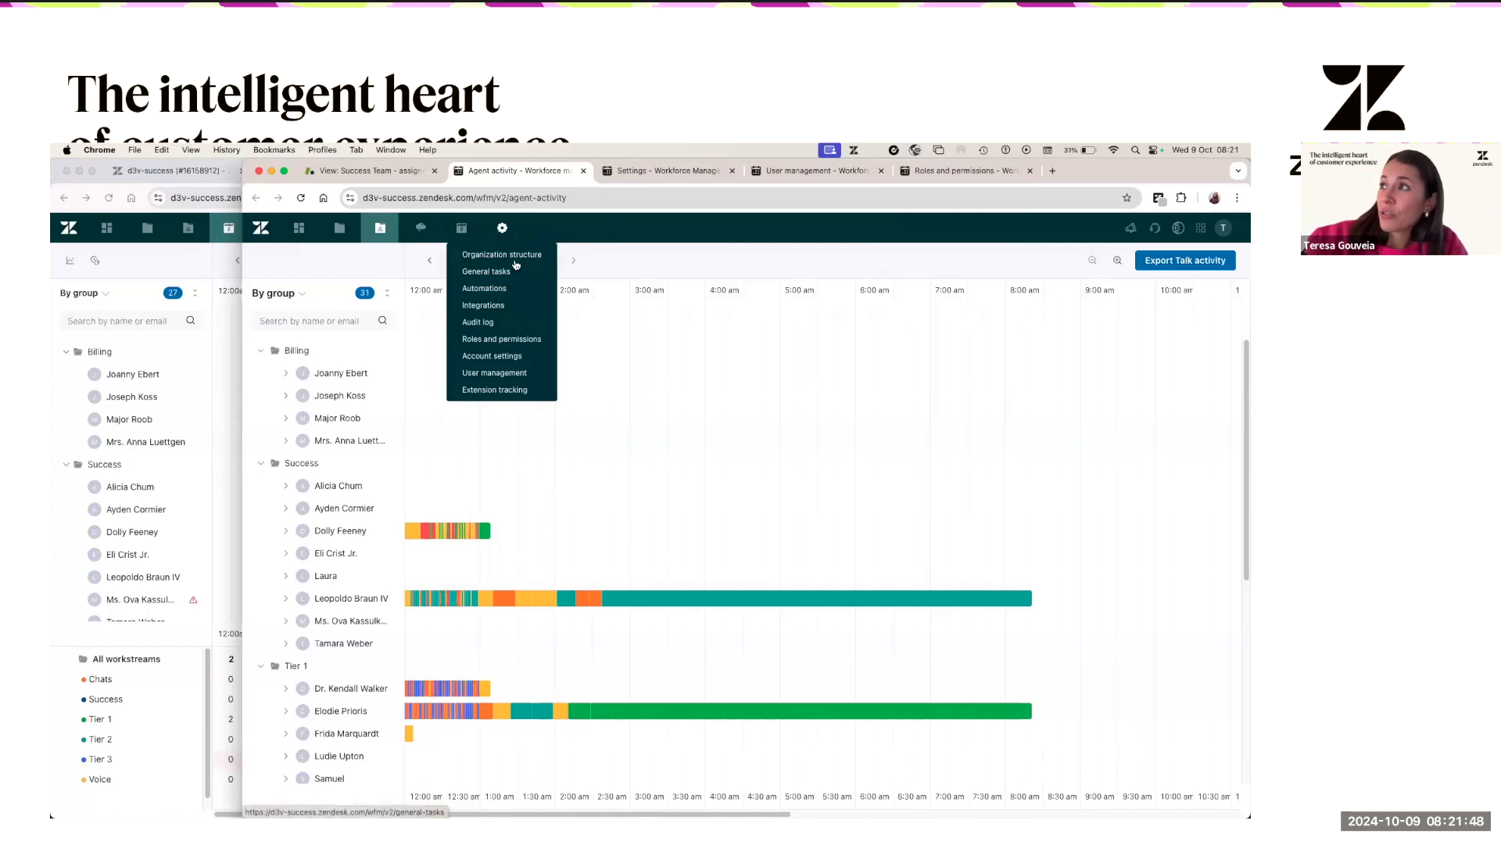
{"action": "left_click", "coordinate": [503, 256]}
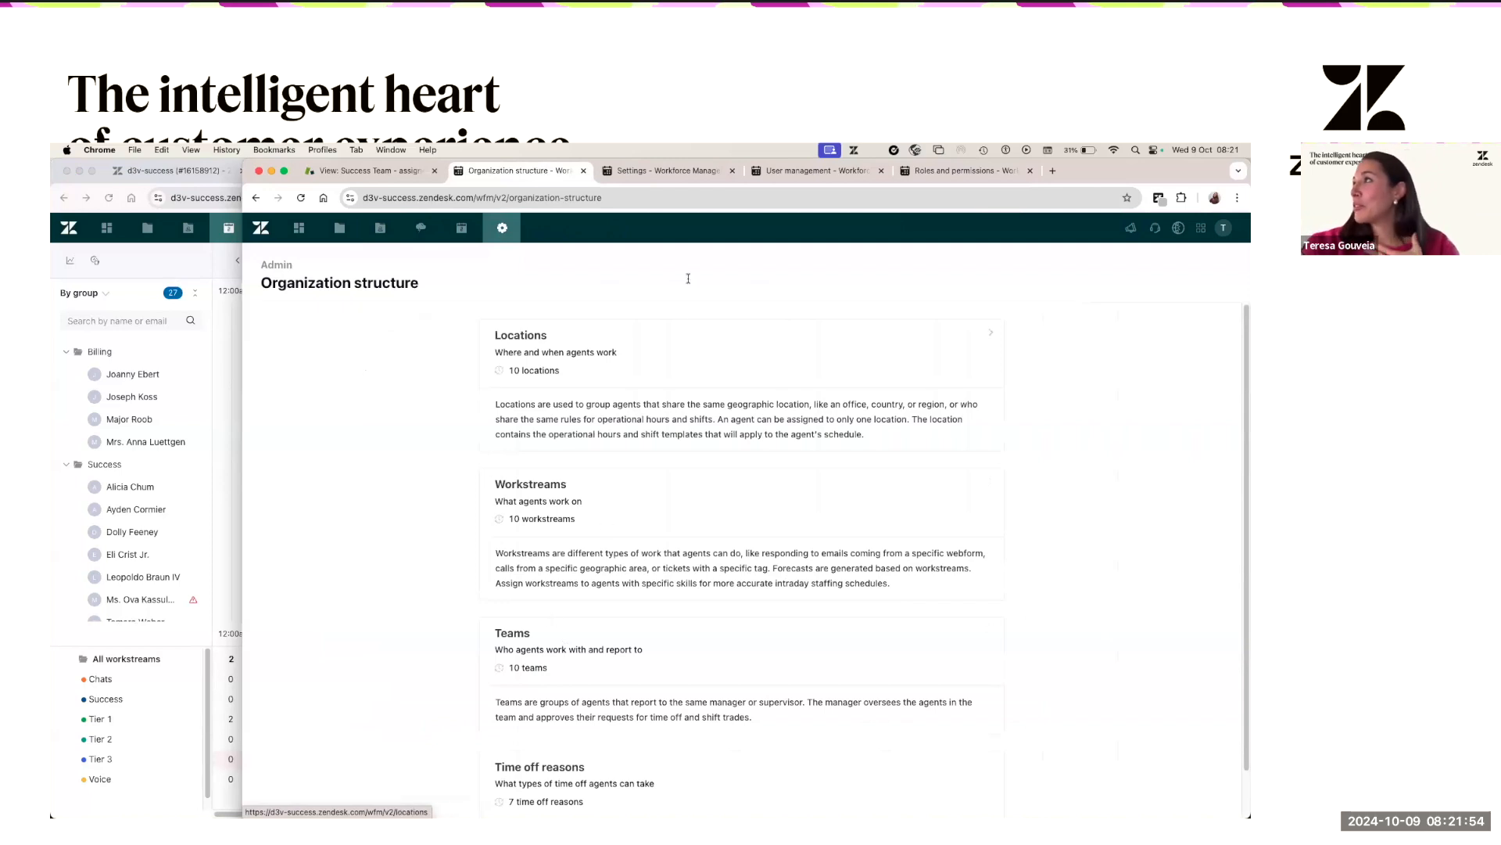
{"action": "left_click", "coordinate": [379, 256]}
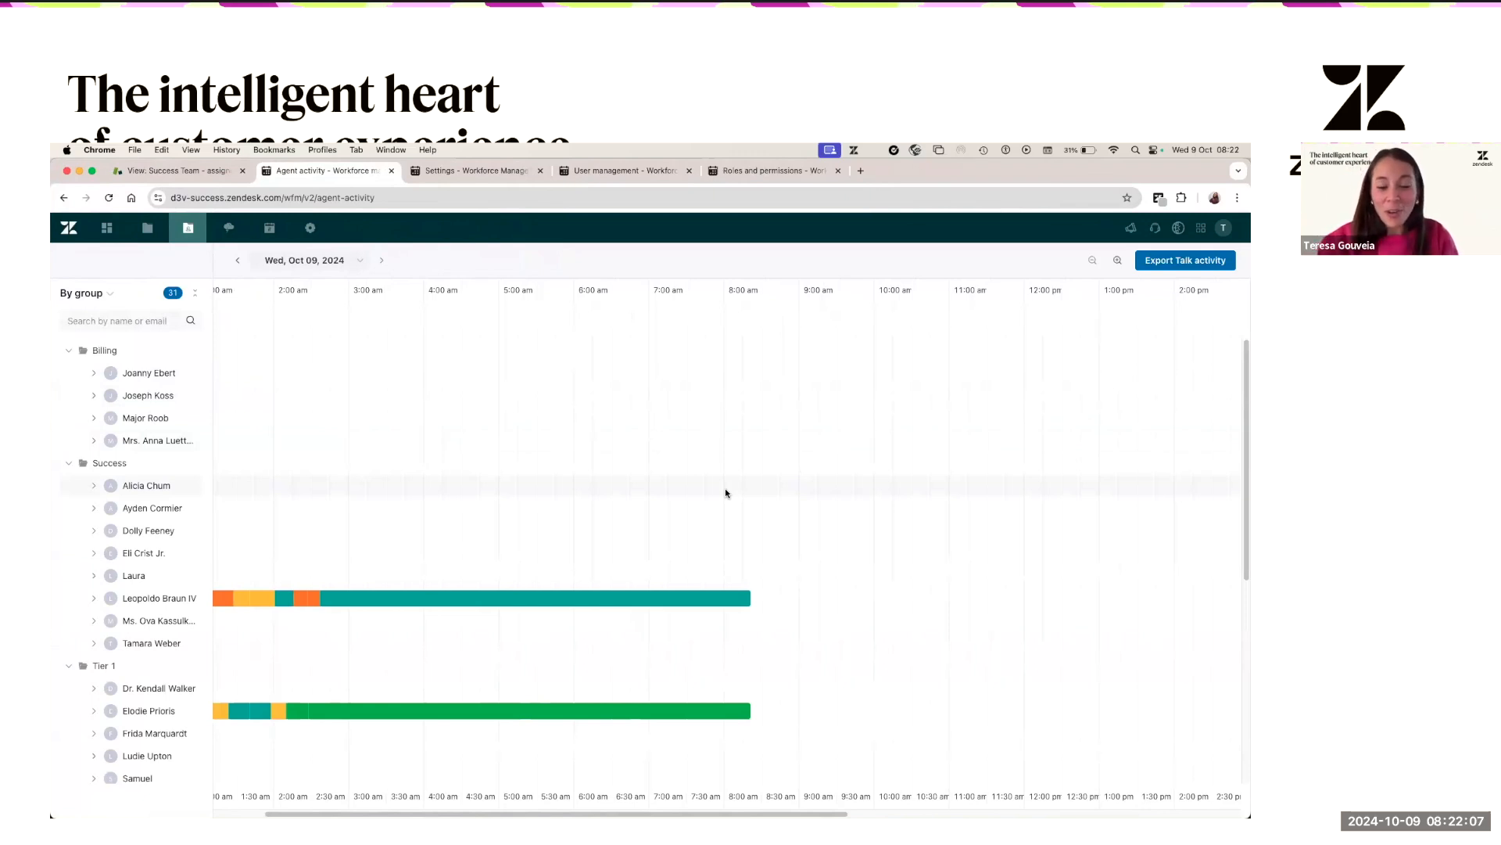
- Jump to the Tymeshift Teams page by searching 'team' in the command palette
{"action": "key", "text": "super+k"}
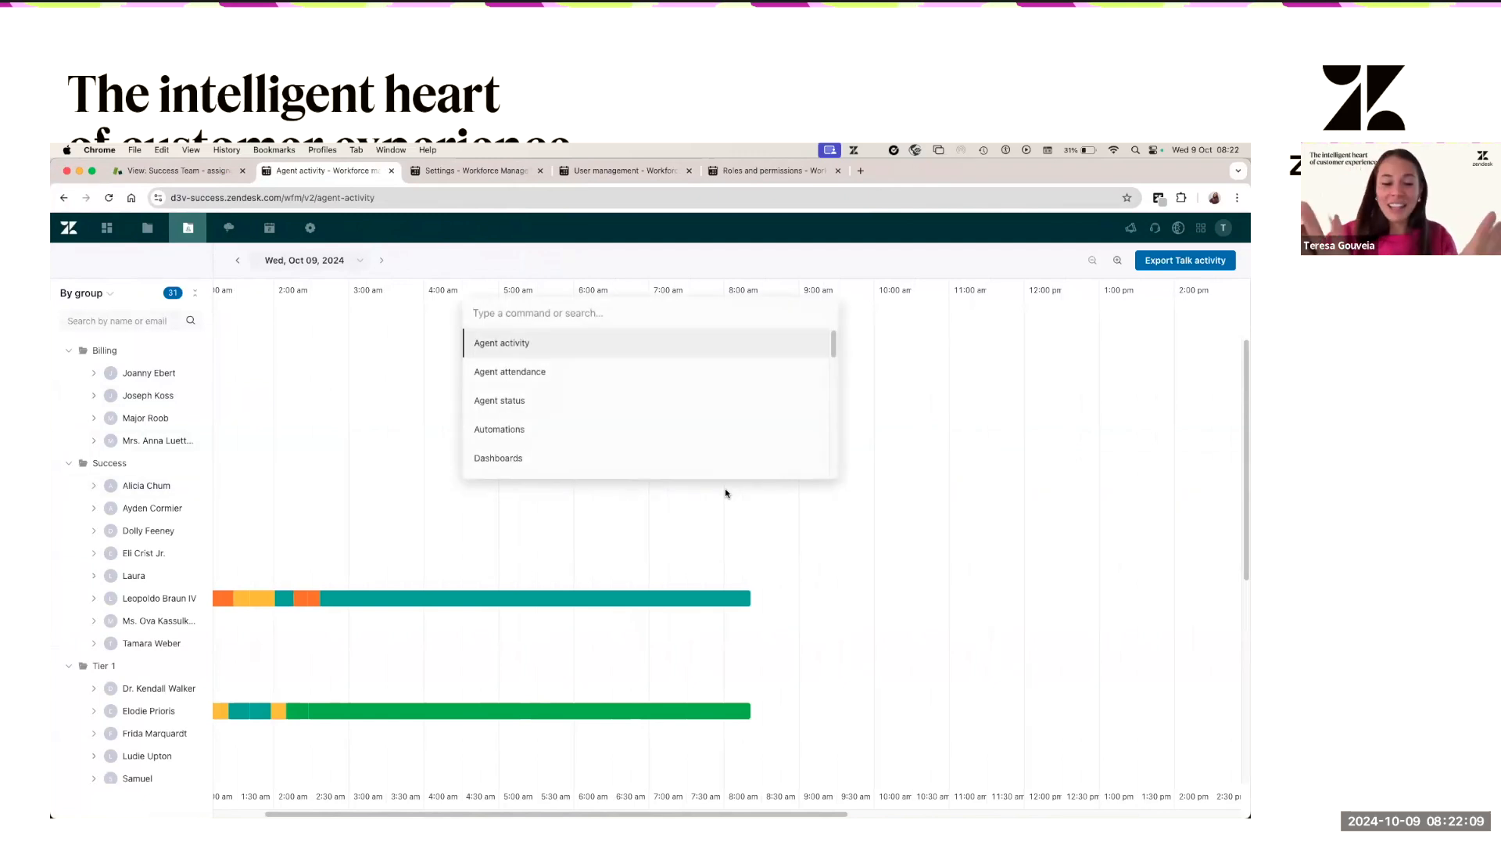
{"action": "type", "text": "team"}
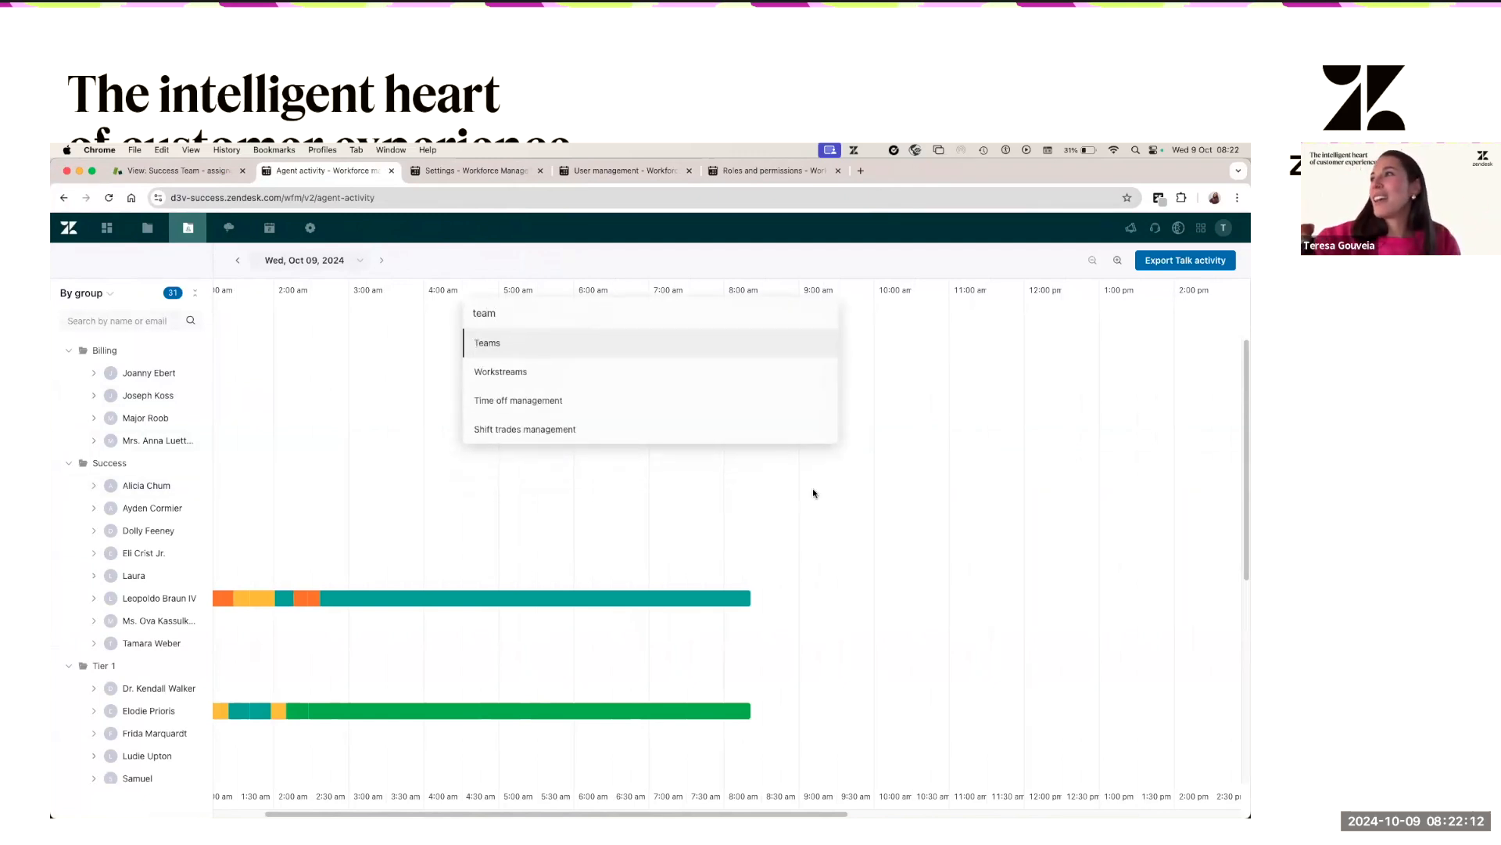
{"action": "left_click", "coordinate": [715, 349]}
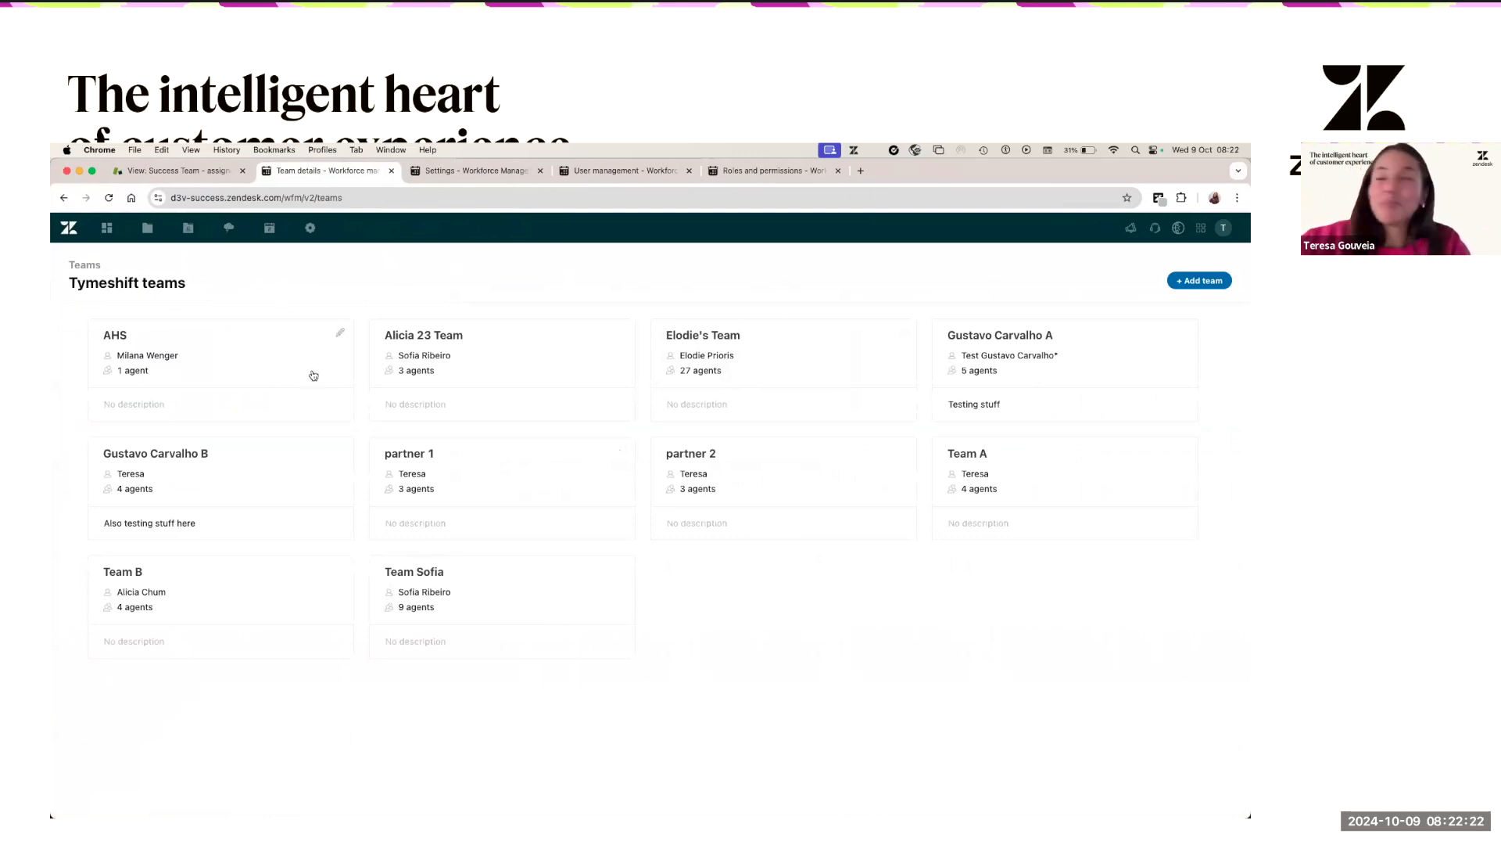
- Draft a new team named after its manager, fixing a typo, and pick that manager from the Manager list
{"action": "left_click", "coordinate": [1204, 282]}
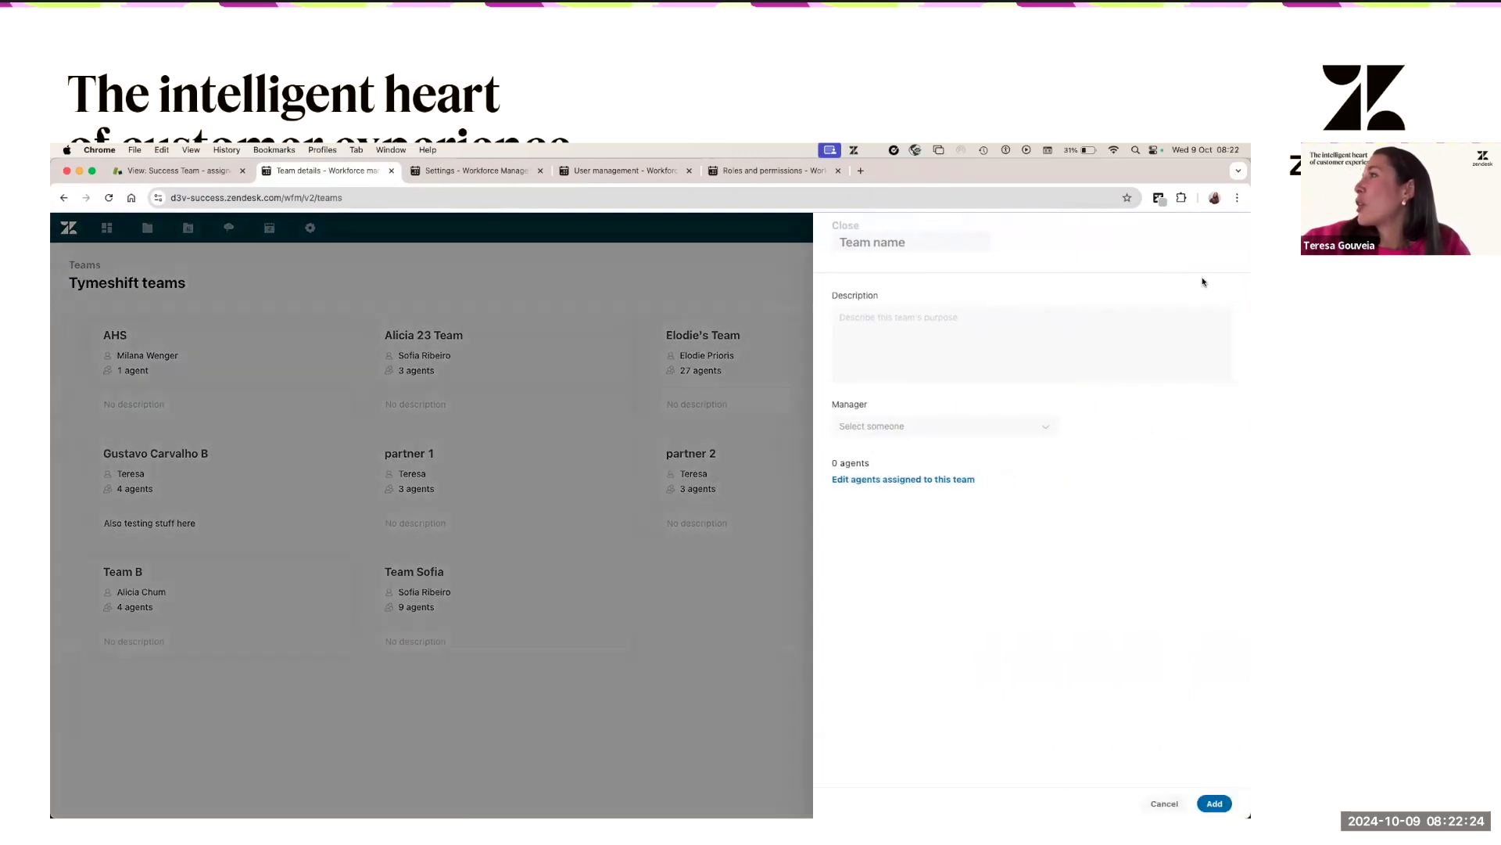
{"action": "type", "text": "Teresa's Team"}
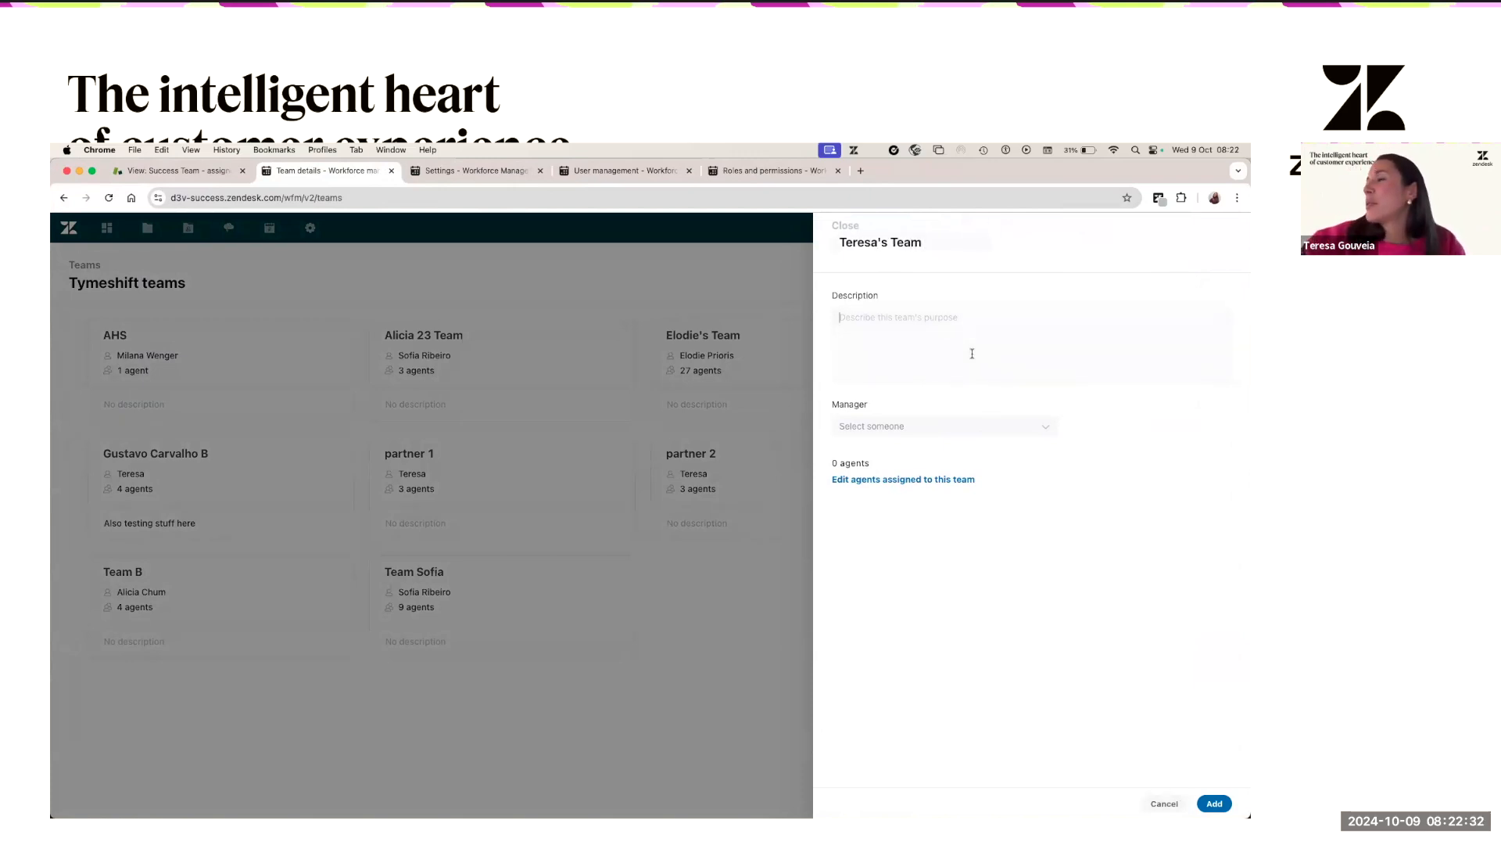
{"action": "left_click", "coordinate": [972, 353]}
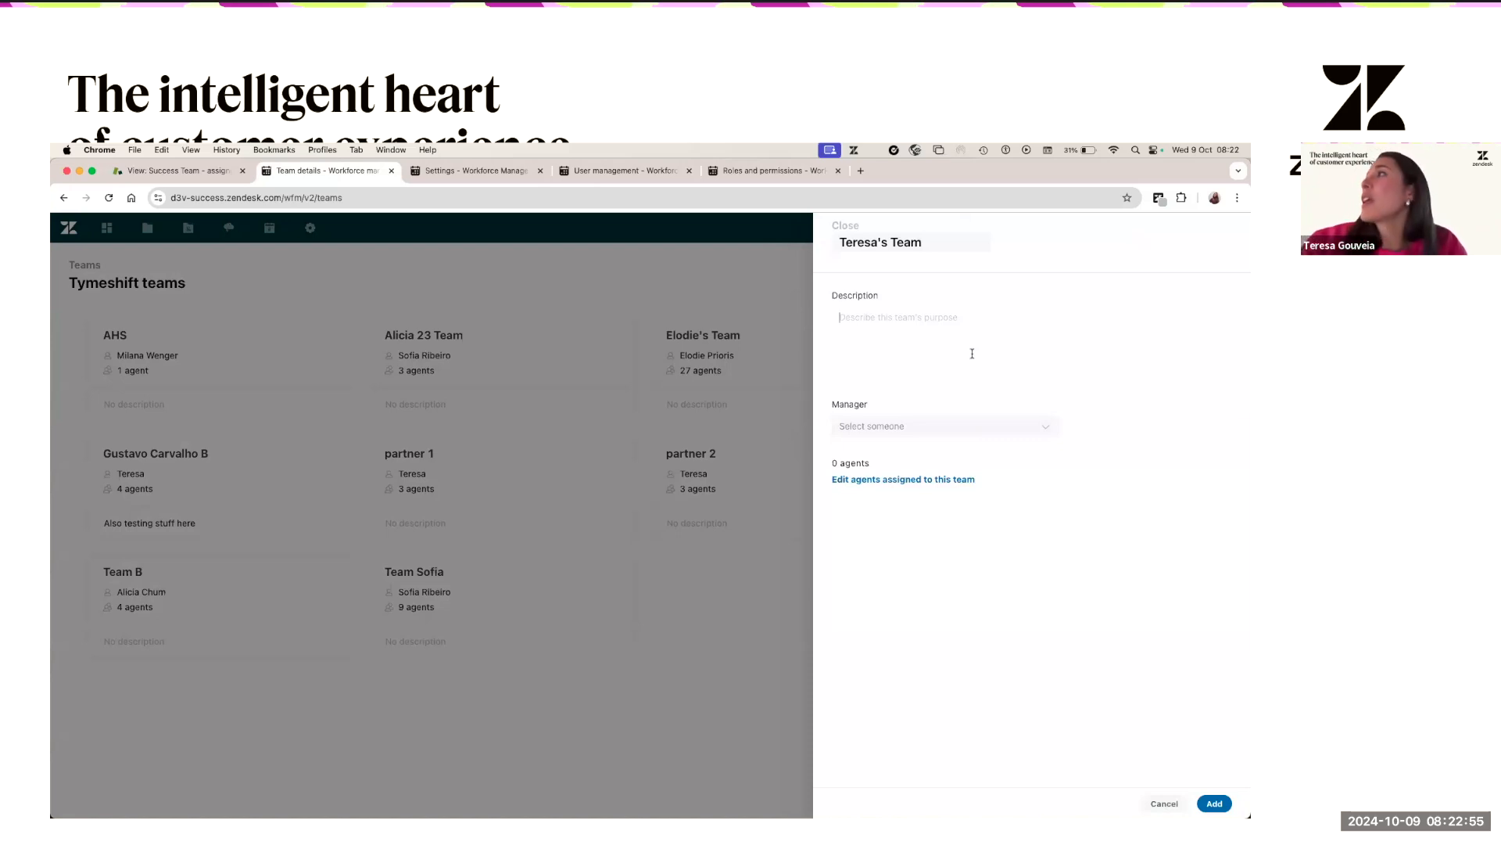
{"action": "left_click", "coordinate": [966, 426]}
{"action": "type", "text": "teresa"}
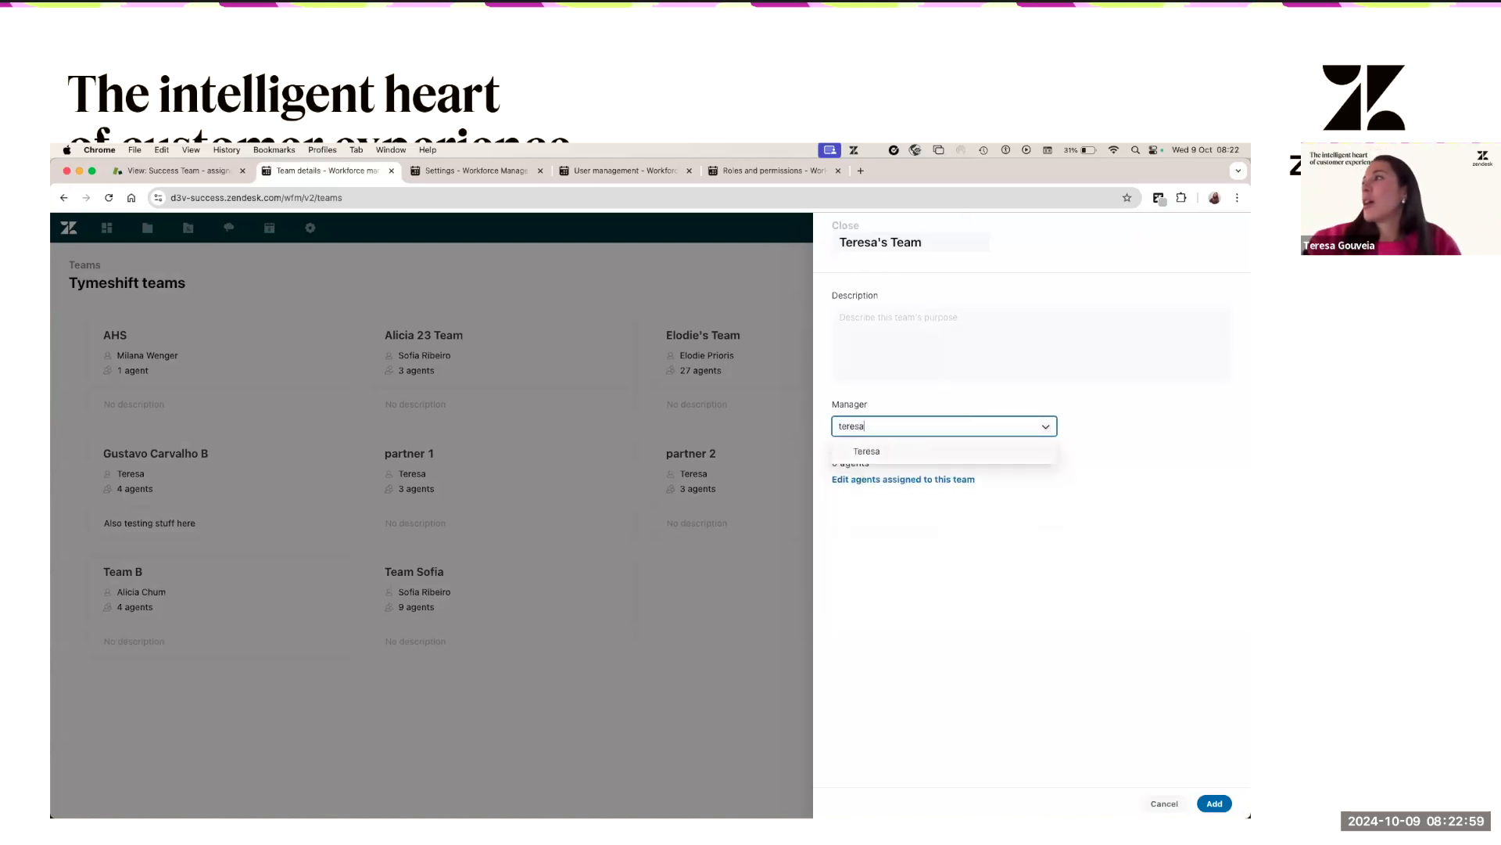
{"action": "left_click", "coordinate": [970, 456]}
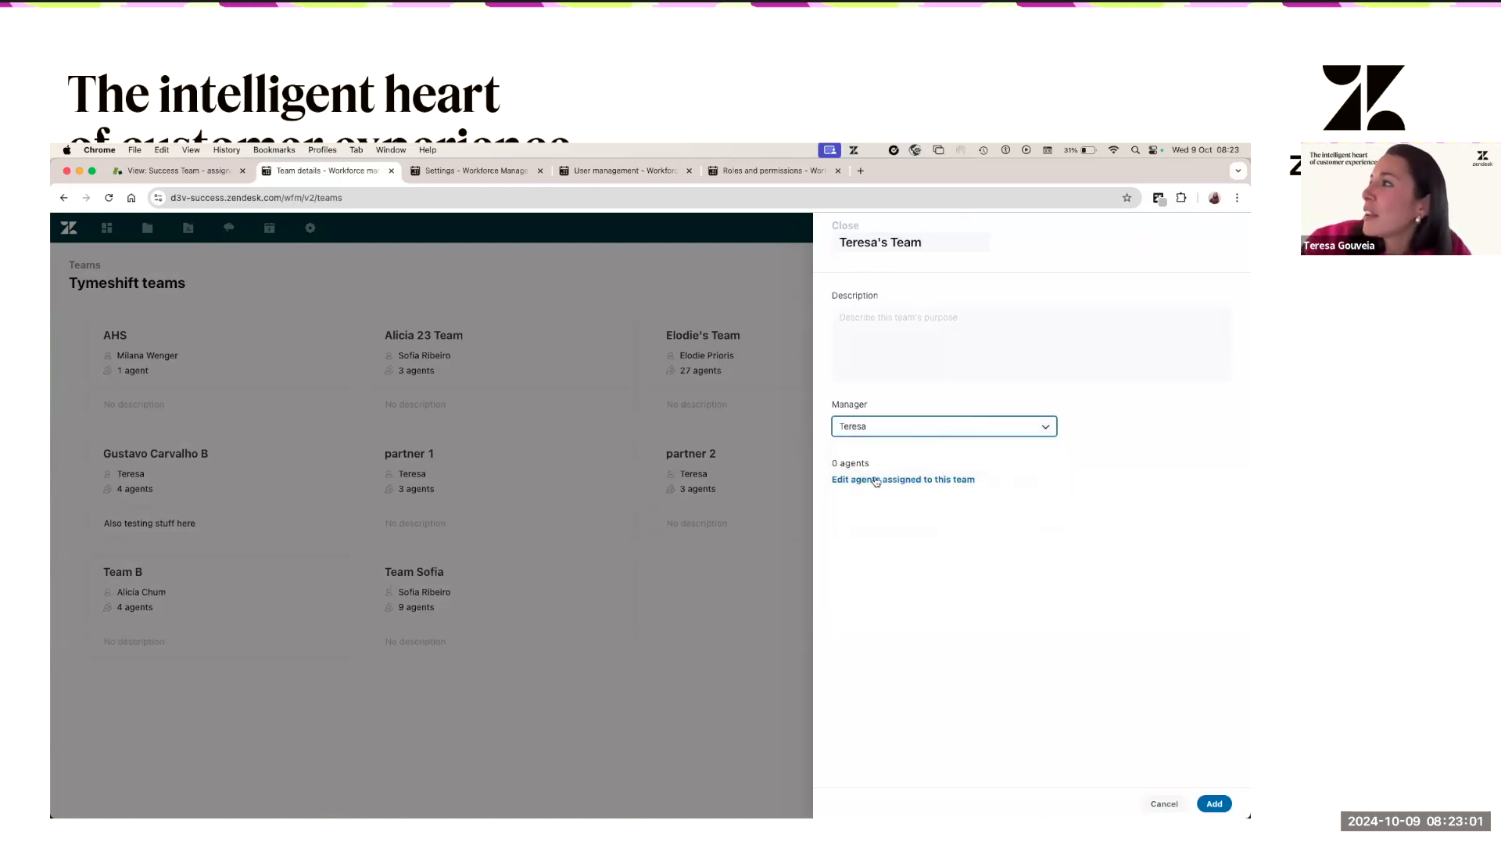
- Assign all four Billing and eight Success agents by group, then save the 12-agent team
{"action": "left_click", "coordinate": [876, 480]}
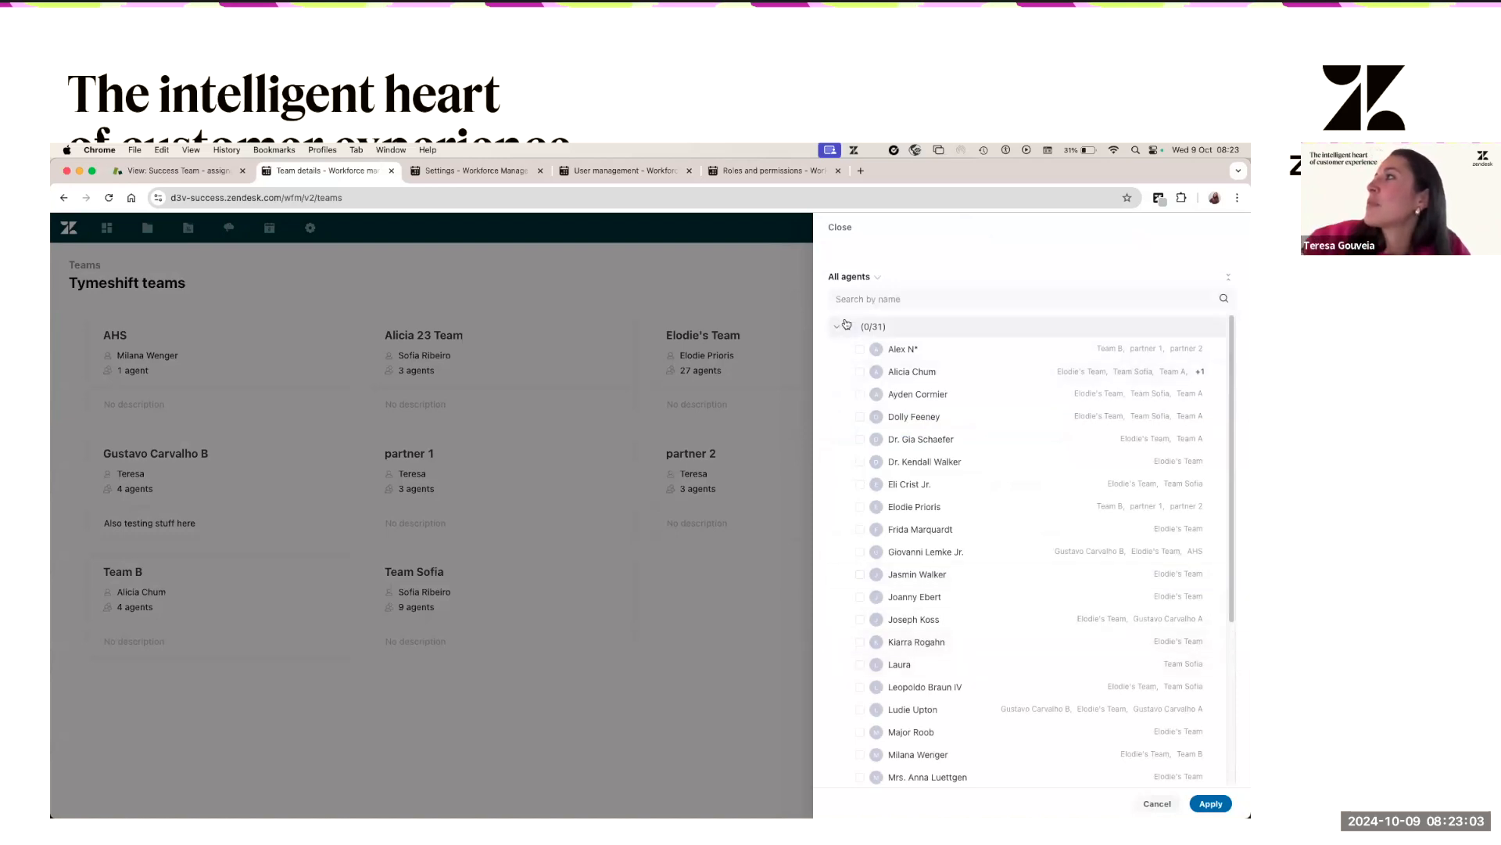
{"action": "left_click", "coordinate": [856, 278]}
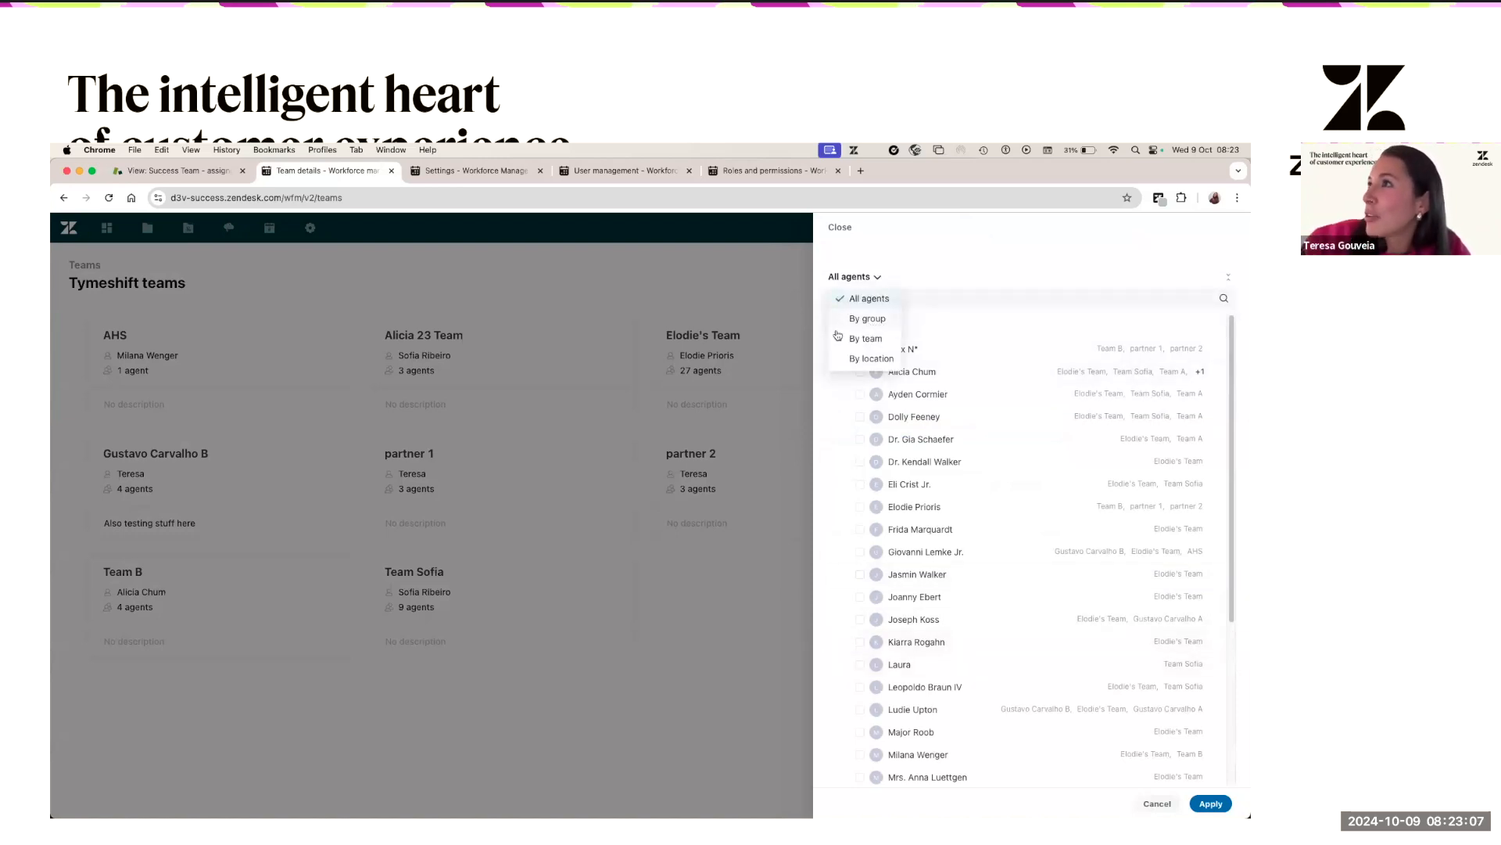
{"action": "left_click", "coordinate": [858, 320]}
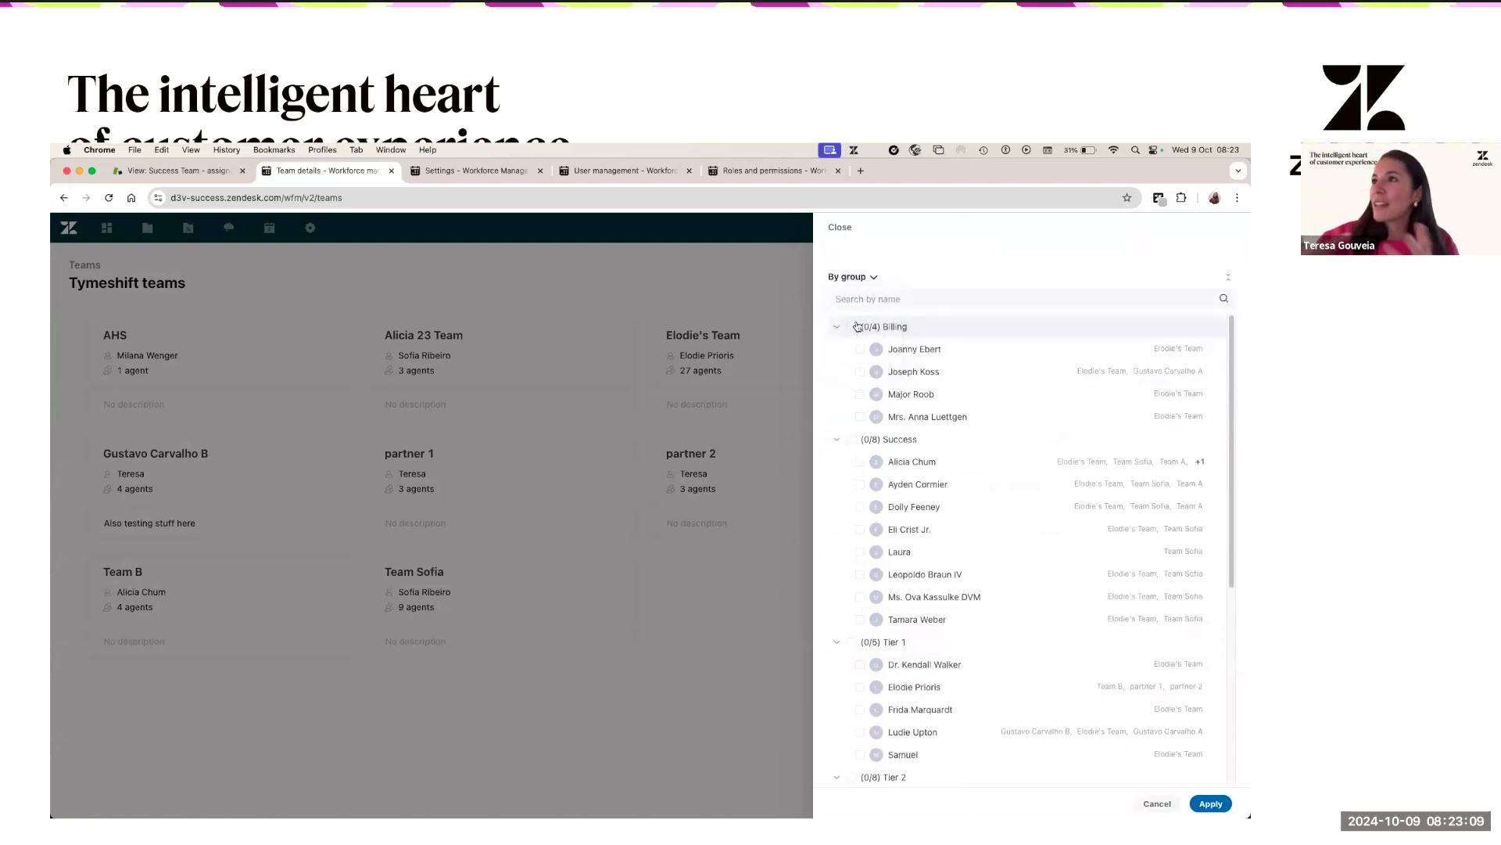
{"action": "left_click", "coordinate": [853, 327]}
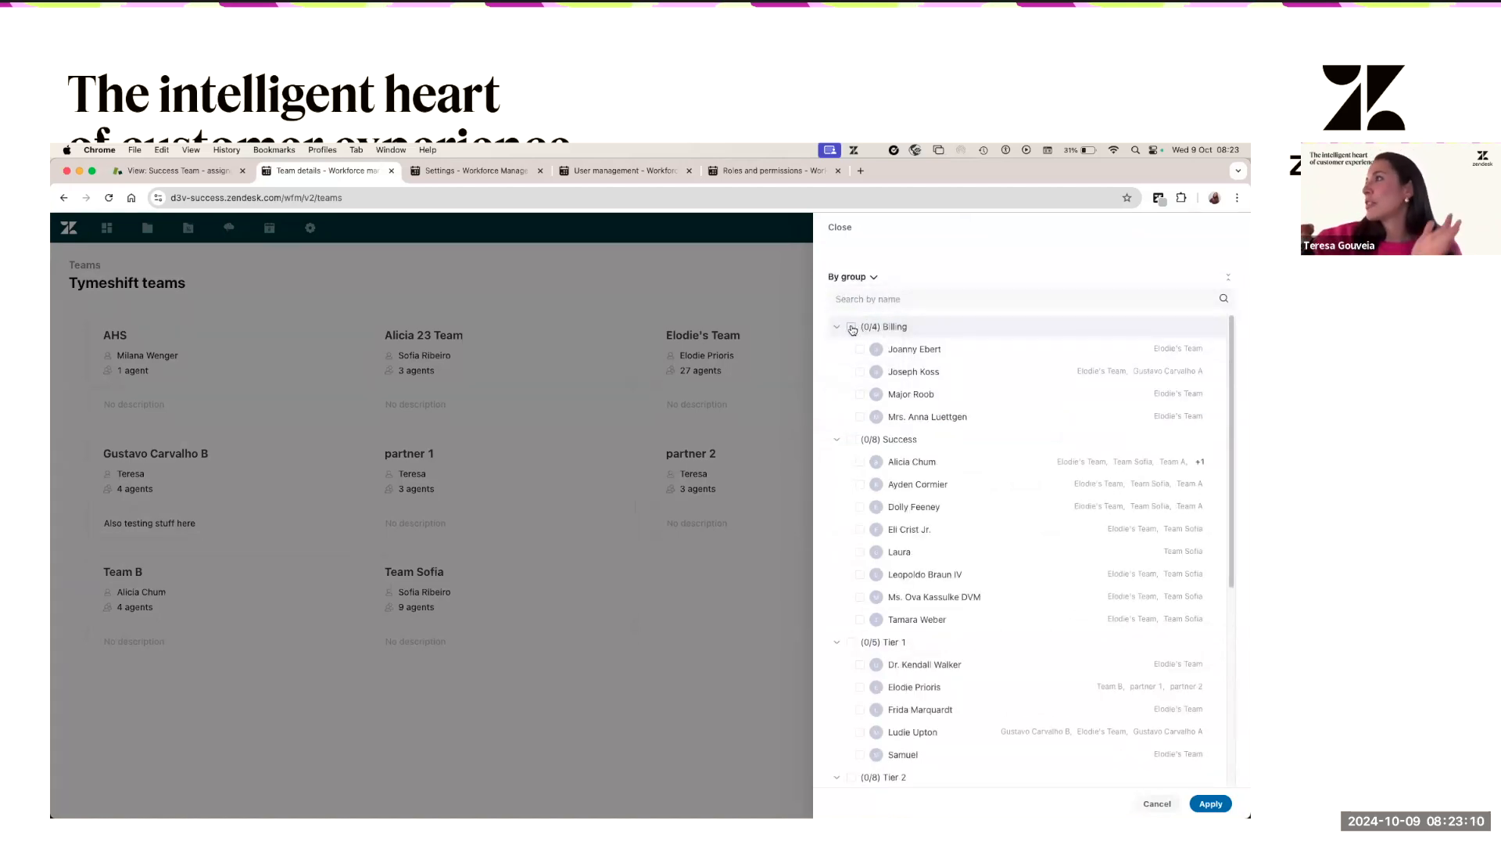
{"action": "left_click", "coordinate": [852, 439]}
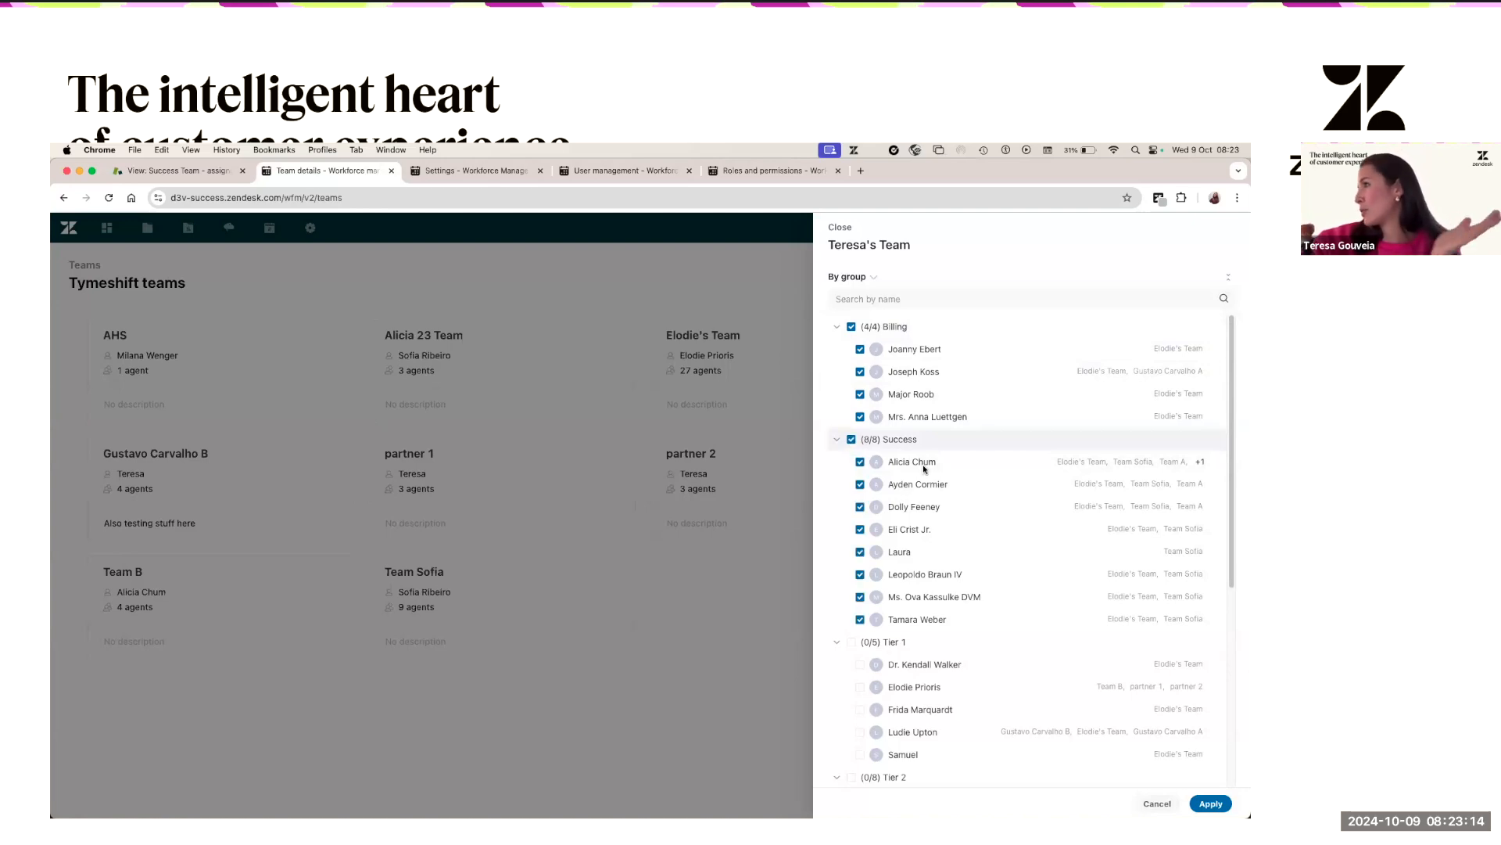
{"action": "left_click", "coordinate": [1211, 803]}
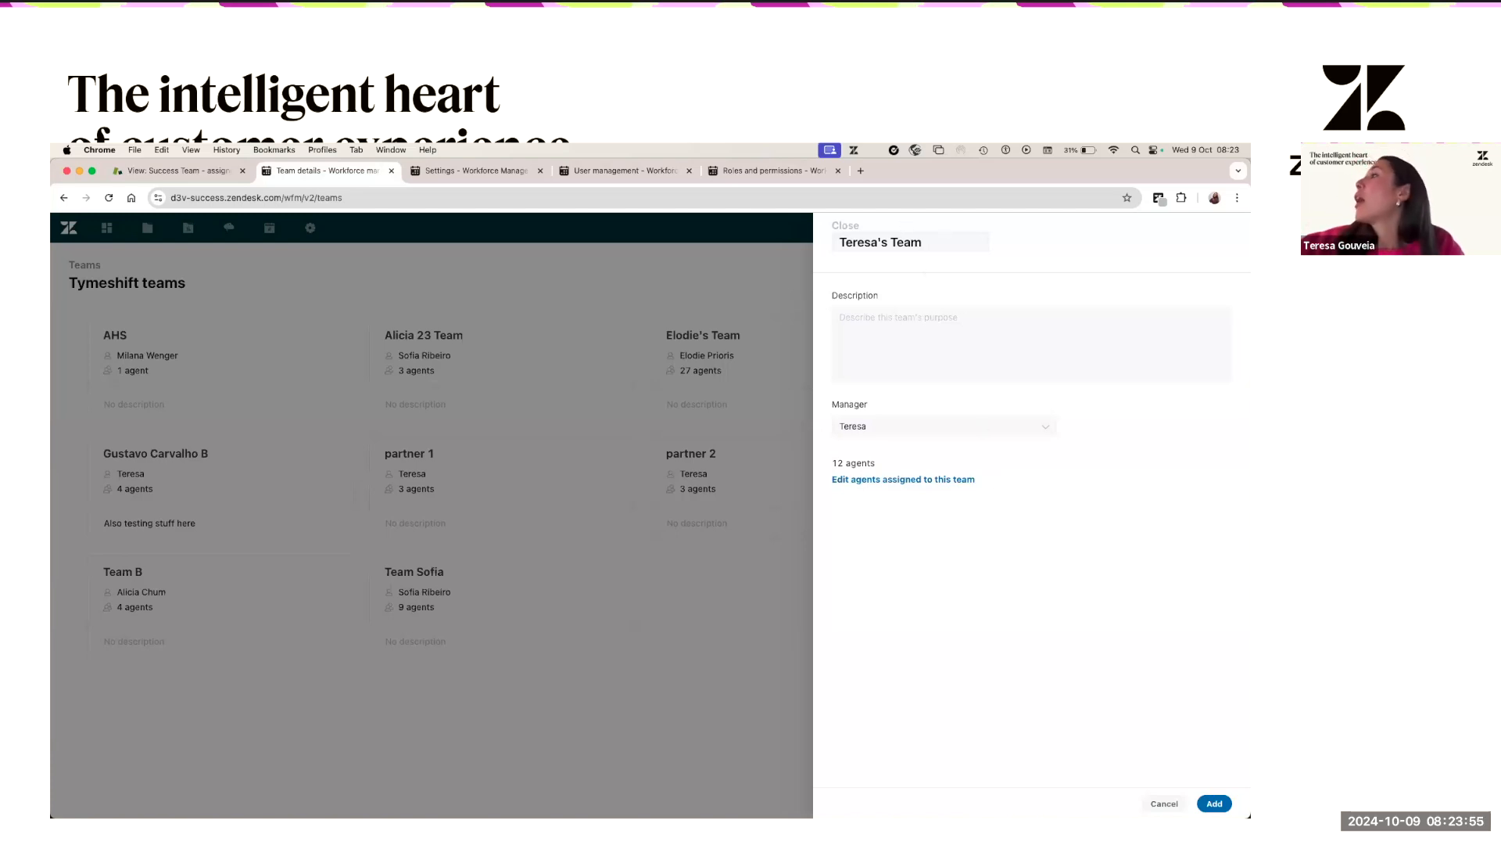
{"action": "left_click", "coordinate": [1210, 801]}
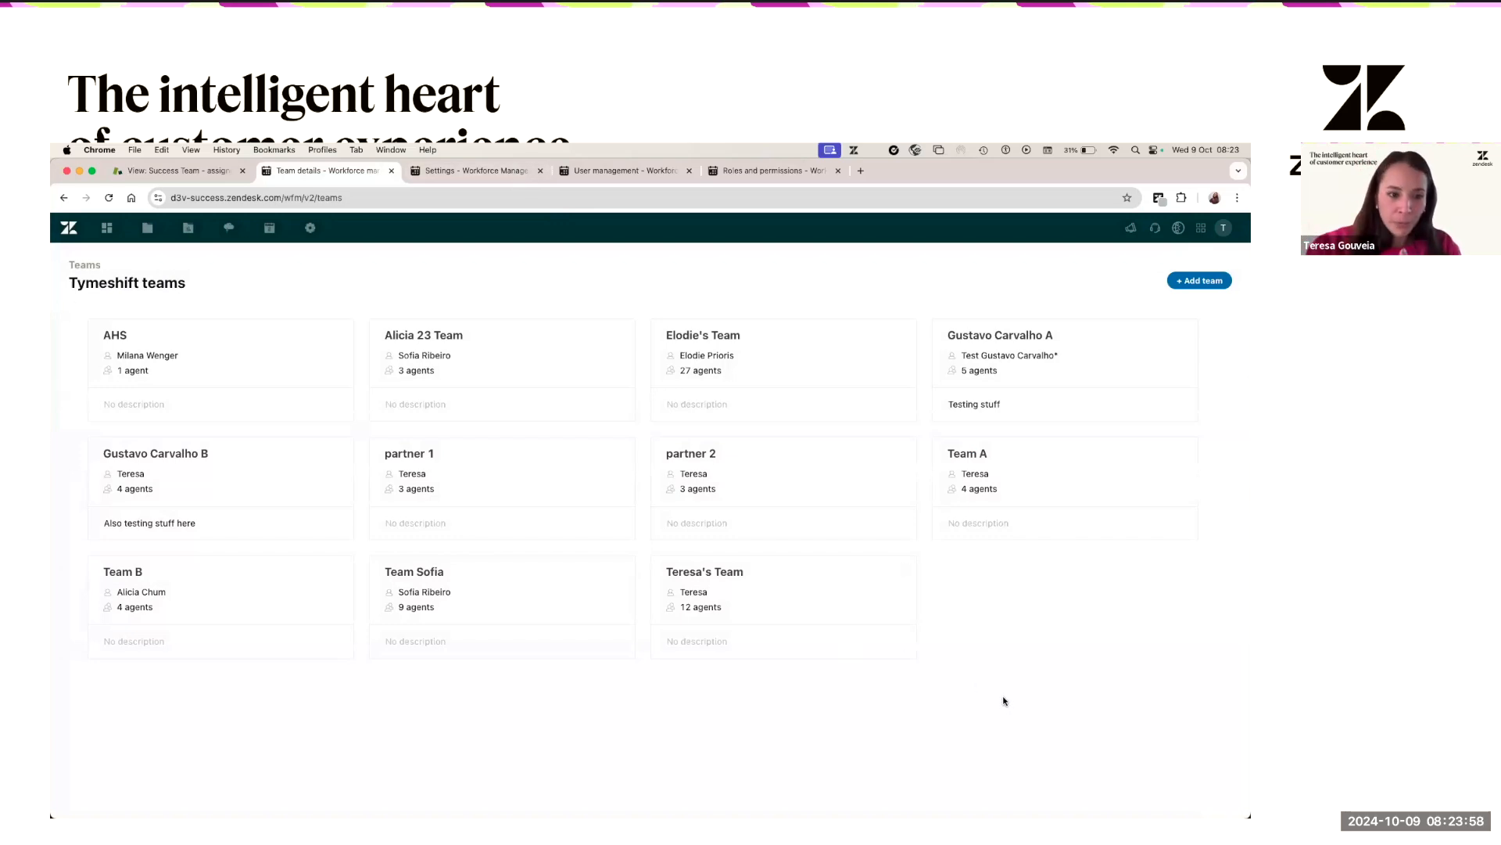
- Open the agent activity report grouped by team, with AHS and the second team collapsed
{"action": "mouse_move", "coordinate": [190, 232]}
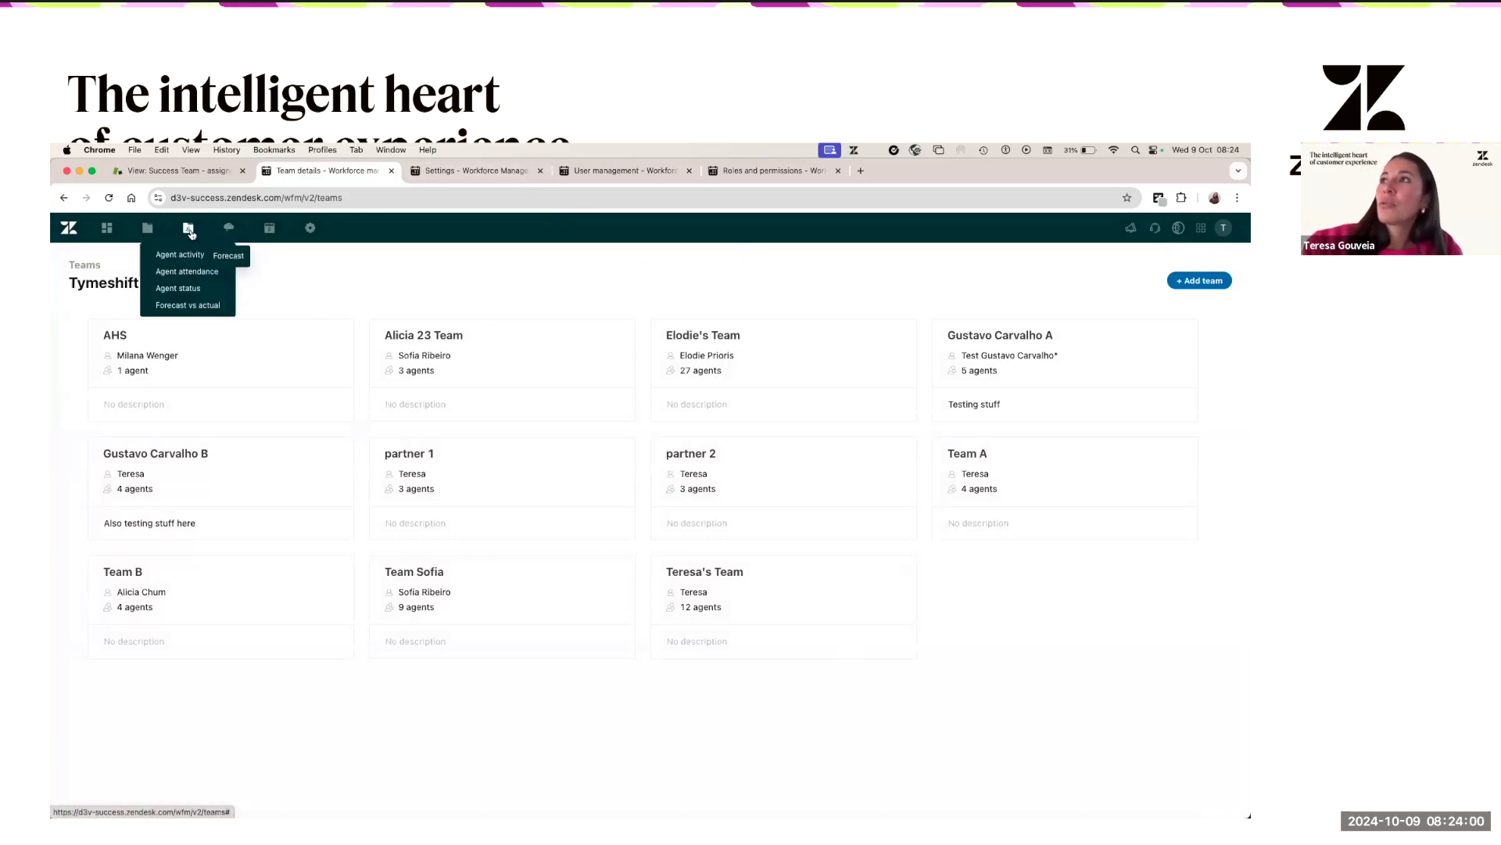
{"action": "left_click", "coordinate": [187, 255]}
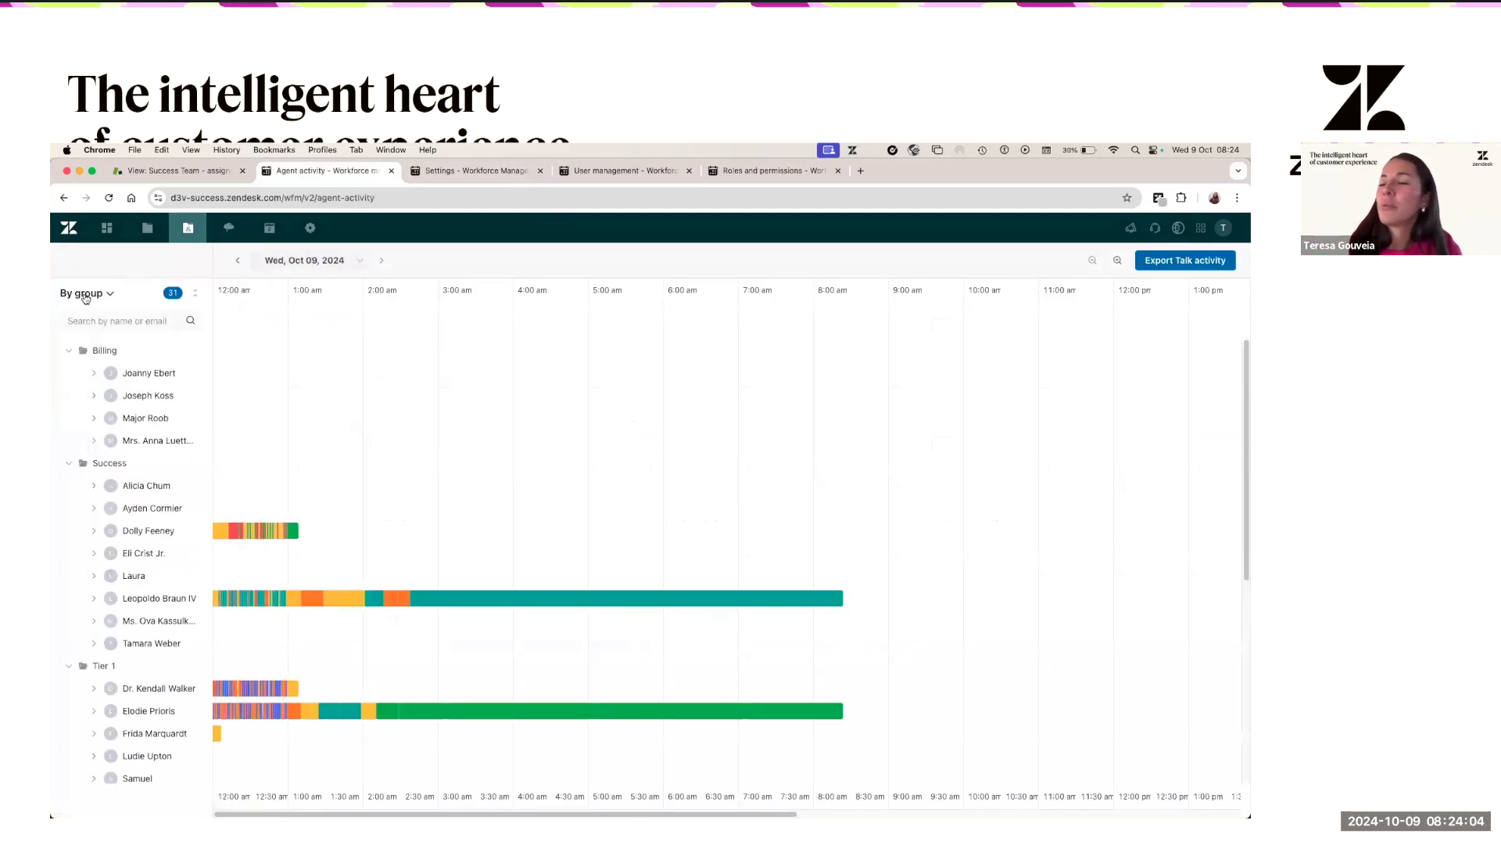
{"action": "left_click", "coordinate": [99, 294]}
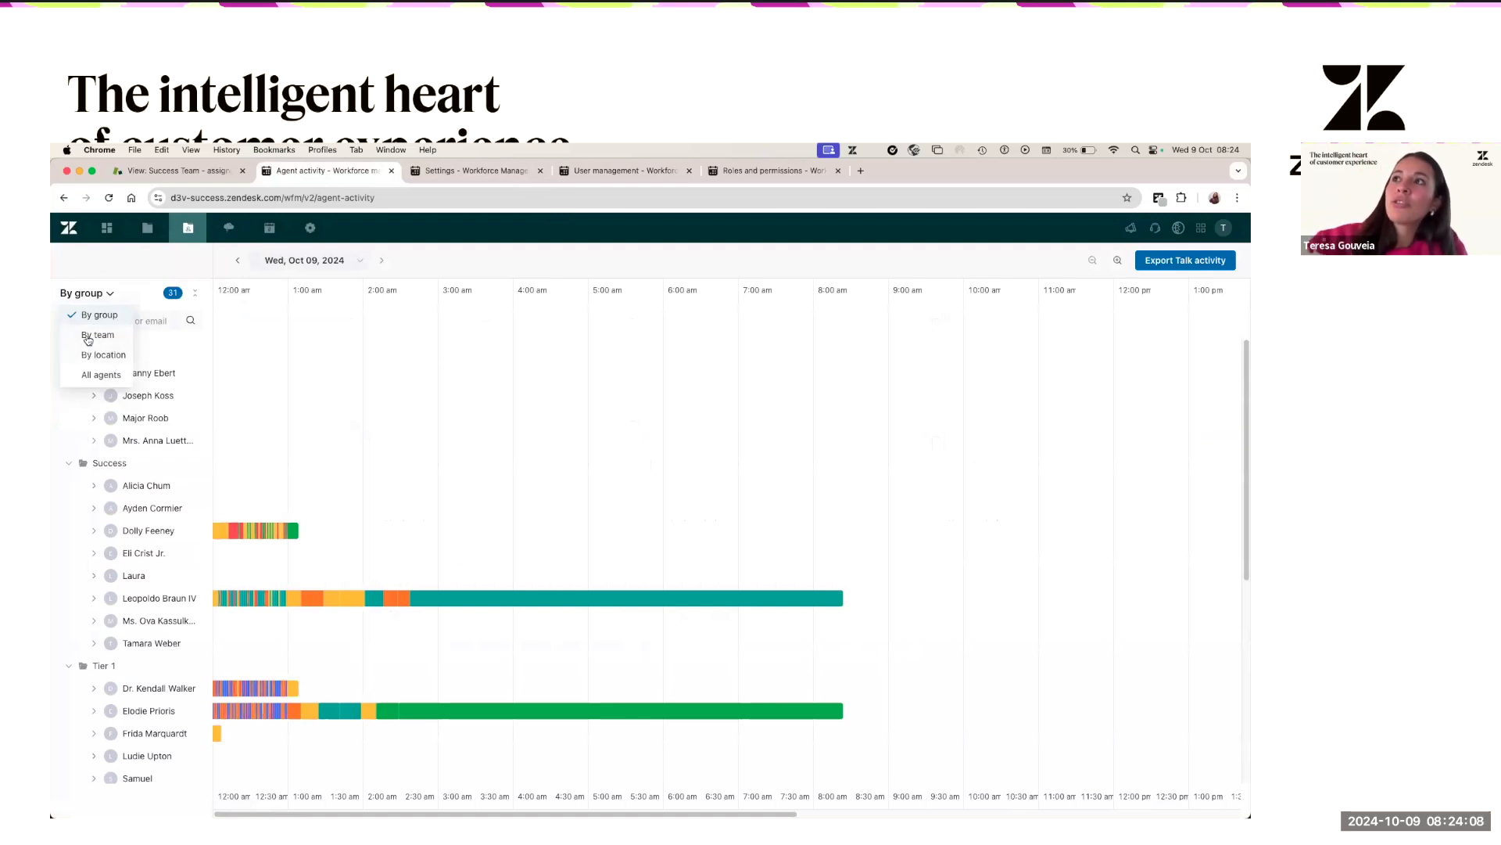
{"action": "left_click", "coordinate": [88, 337]}
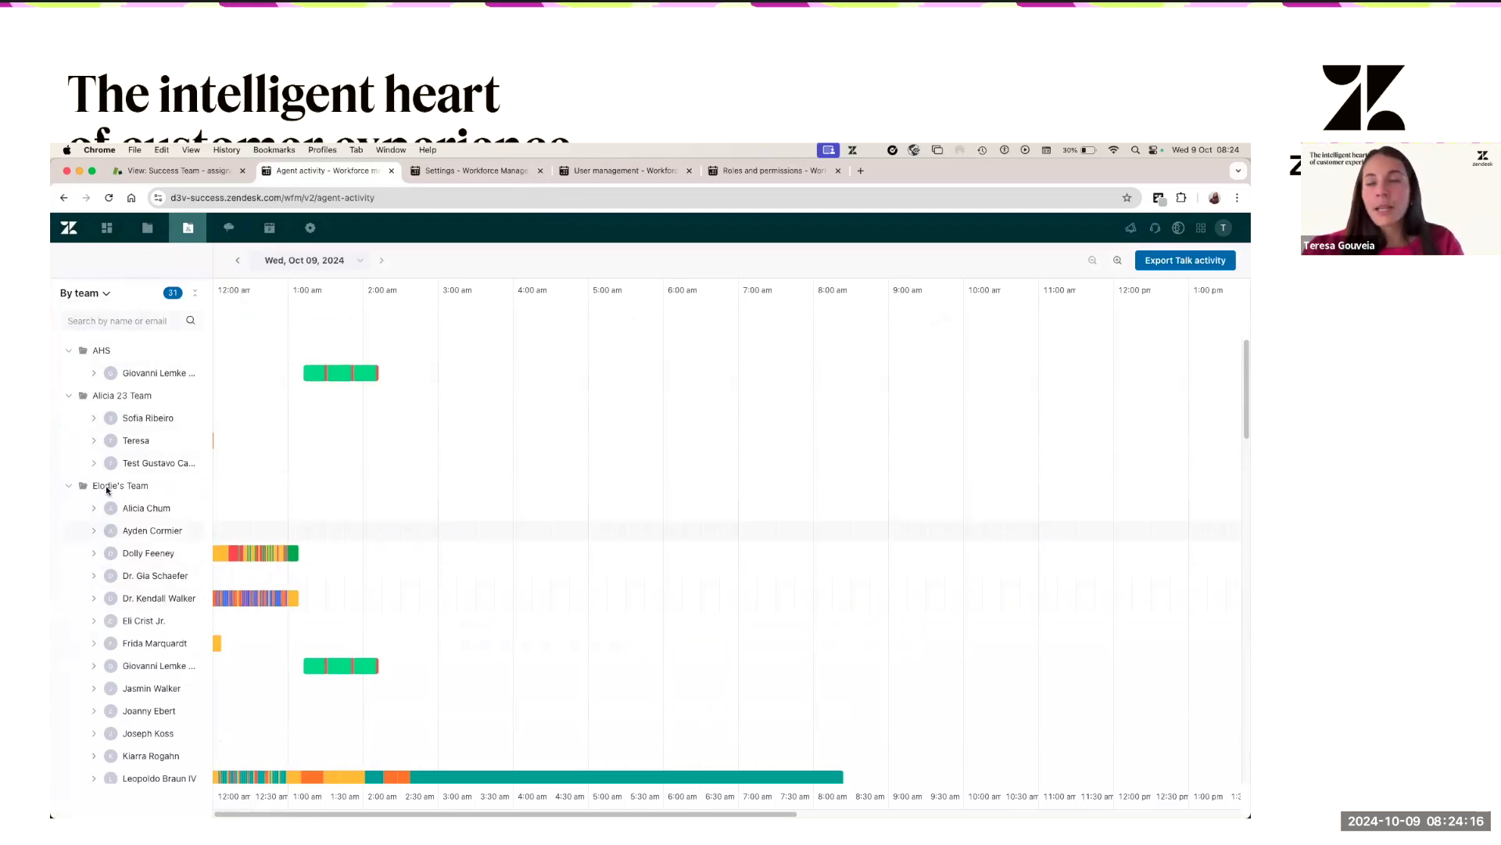
{"action": "left_click", "coordinate": [69, 352]}
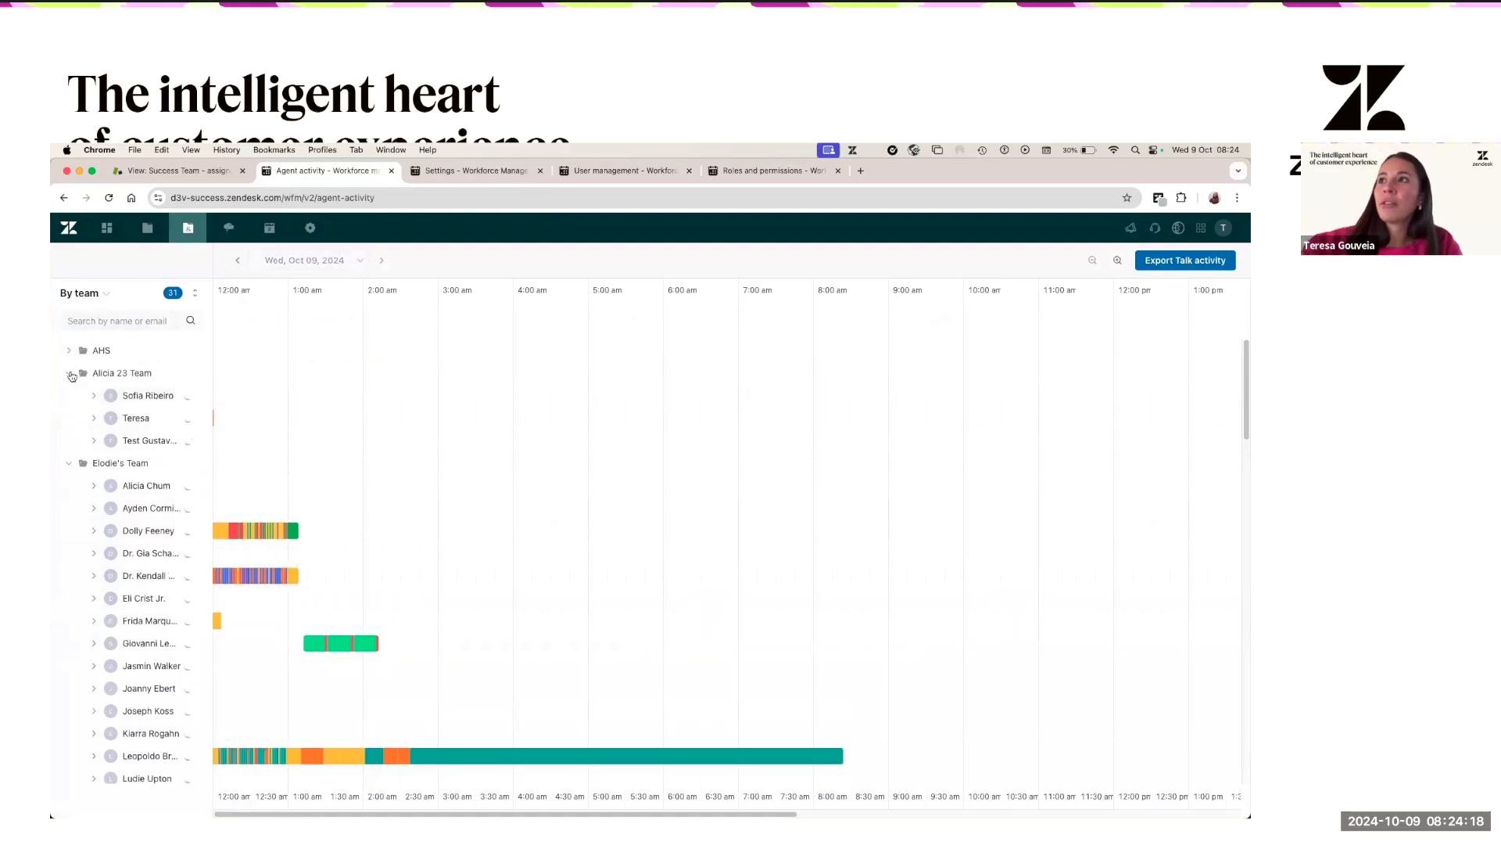
{"action": "left_click", "coordinate": [69, 373]}
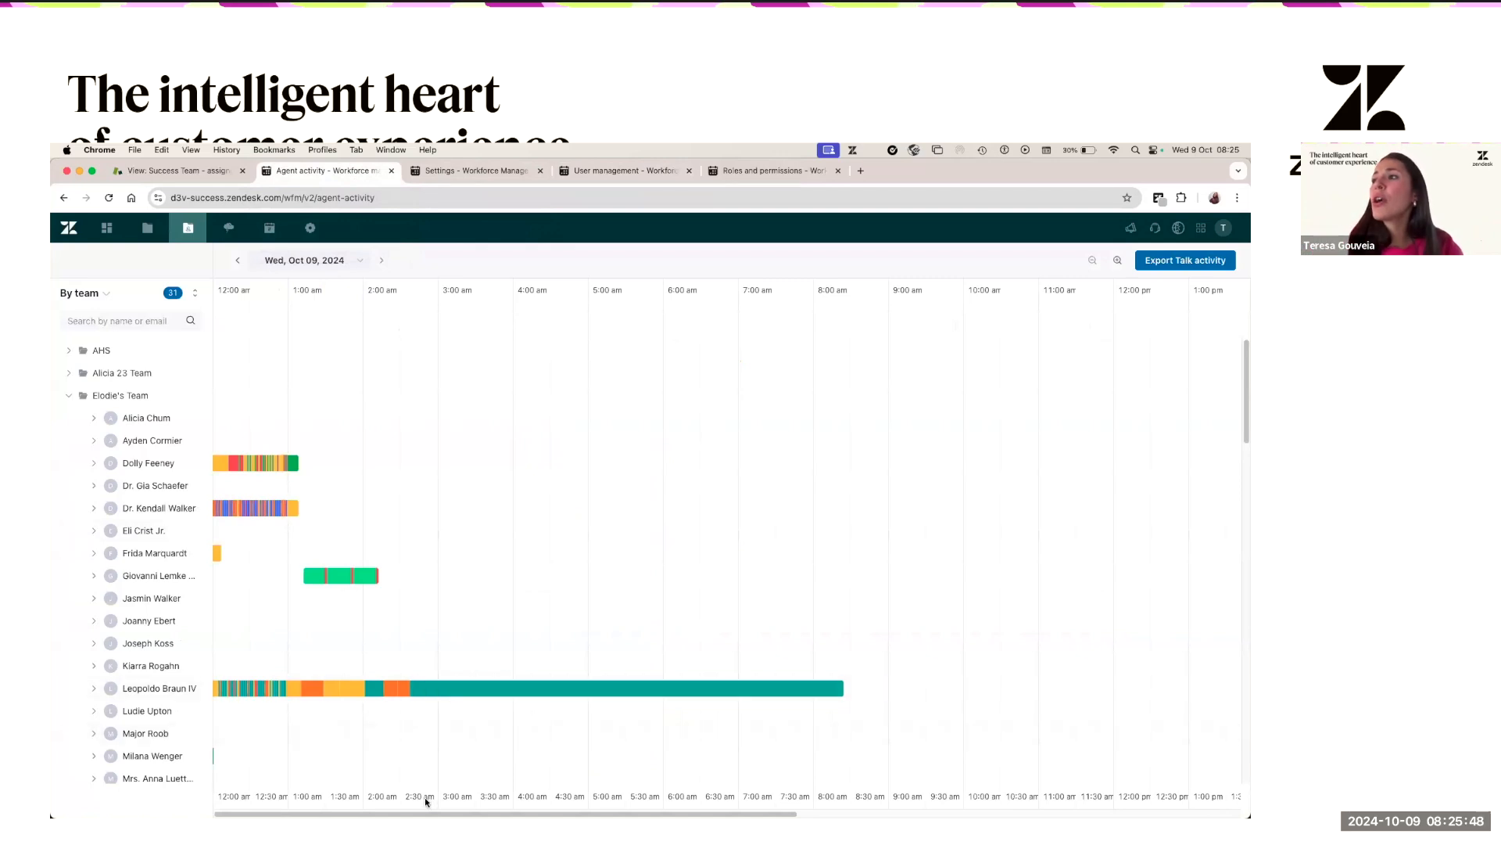
{"action": "scroll", "coordinate": [425, 796], "scroll_direction": "right", "scroll_amount": 5}
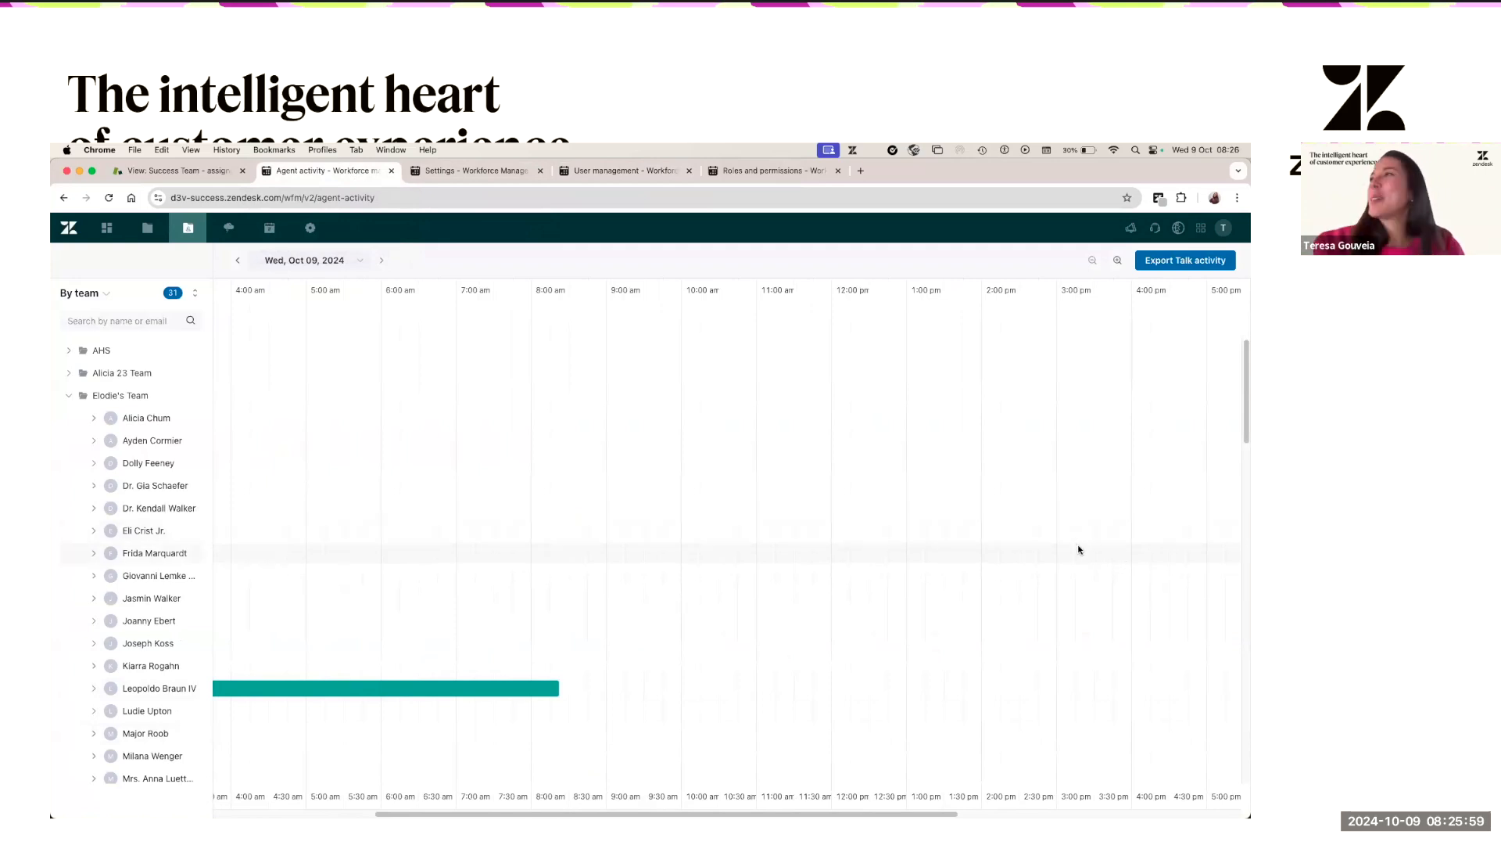
- Set the timeline to GMT-4 America-Boa_Vista, then return to the Success Team - assigned view
{"action": "left_click", "coordinate": [1180, 228]}
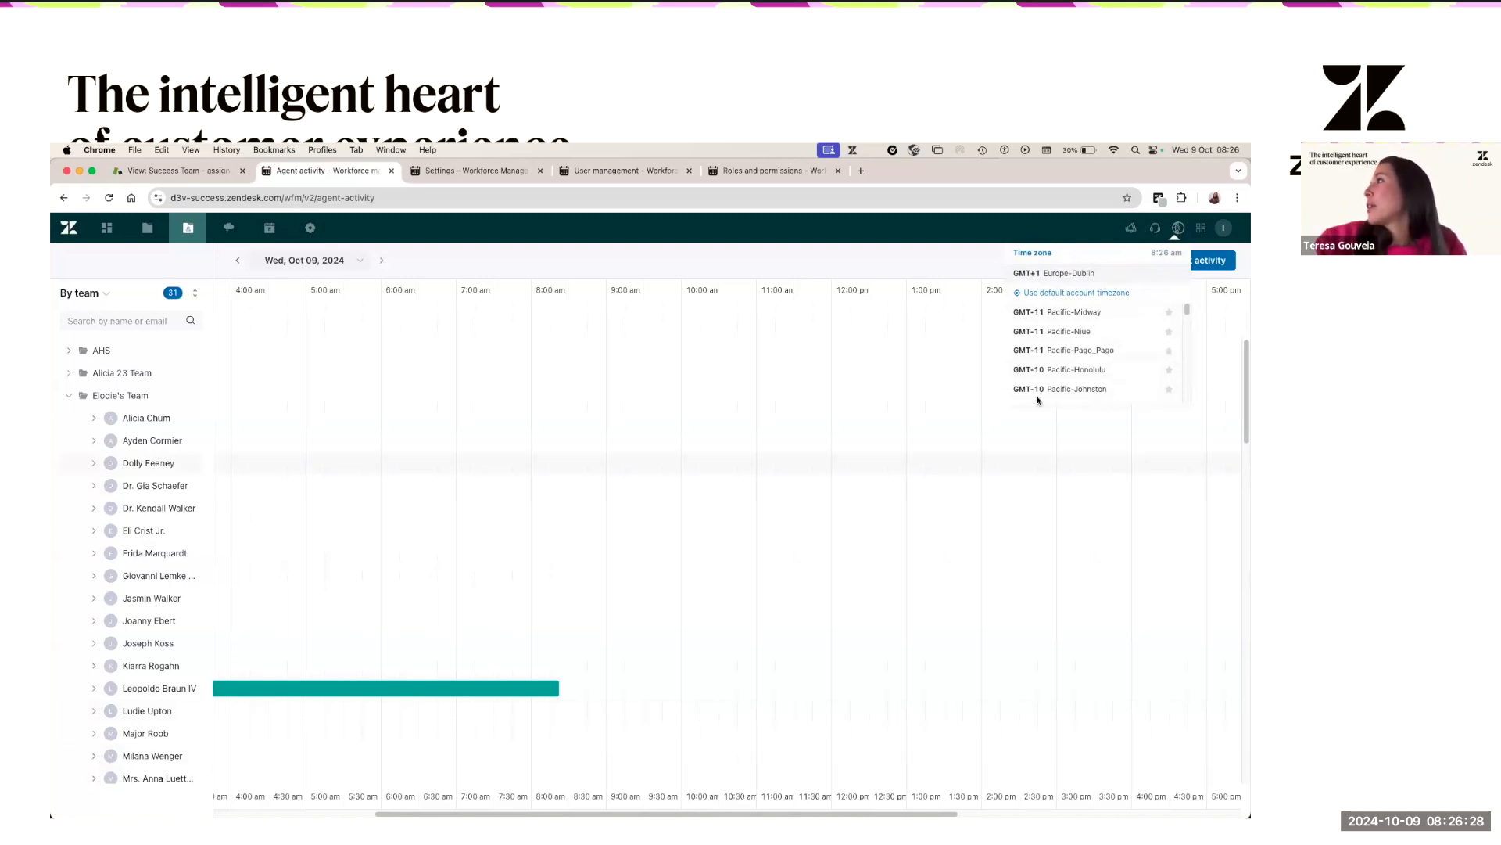
{"action": "scroll", "coordinate": [1052, 371], "scroll_direction": "down", "scroll_amount": 5}
{"action": "scroll", "coordinate": [1055, 368], "scroll_direction": "down", "scroll_amount": 5}
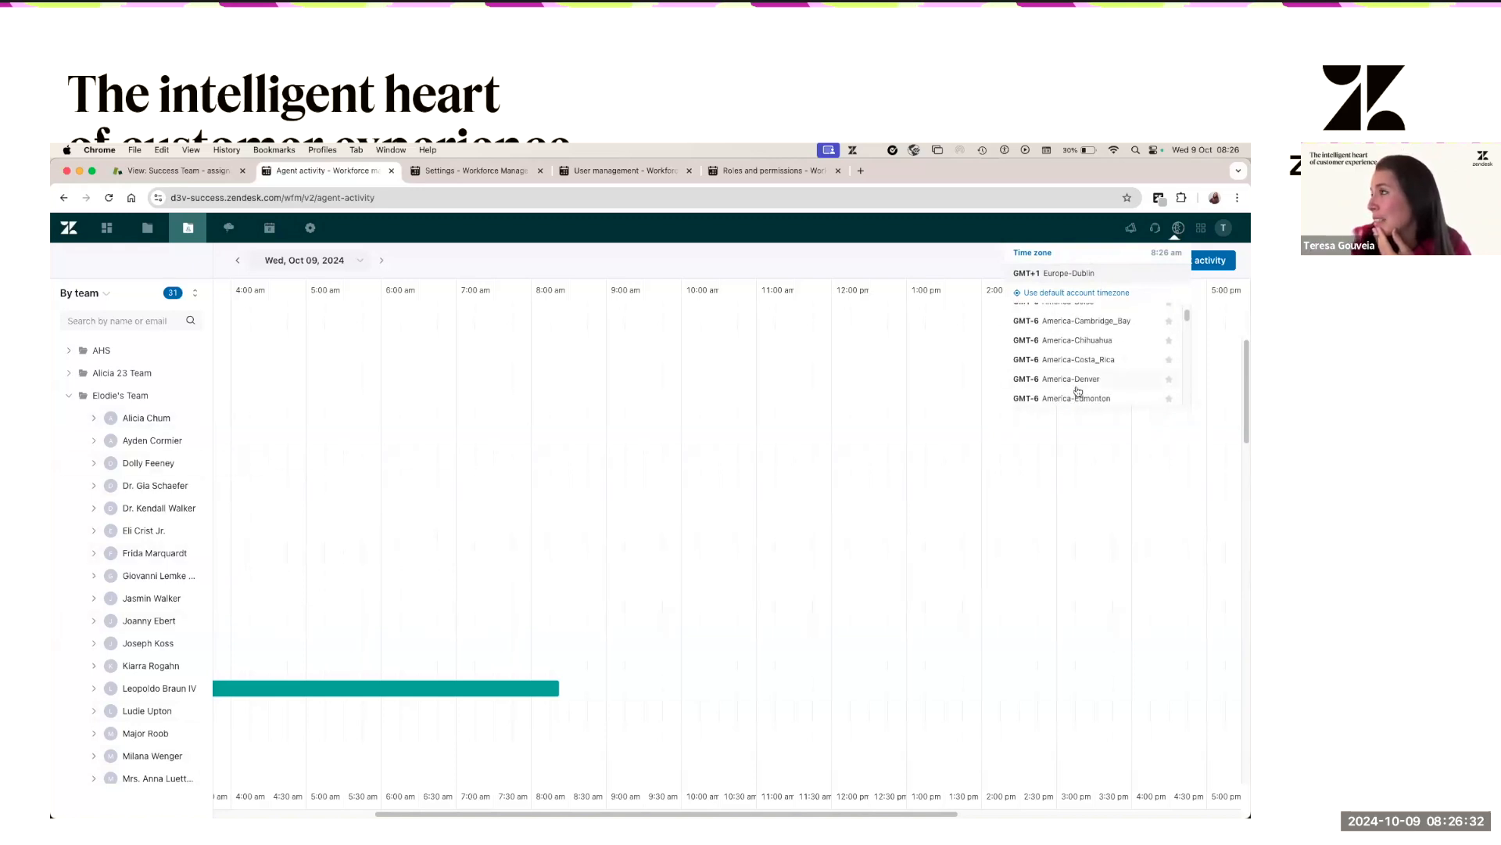
{"action": "scroll", "coordinate": [1077, 388], "scroll_direction": "down", "scroll_amount": 5}
{"action": "left_click", "coordinate": [1076, 397]}
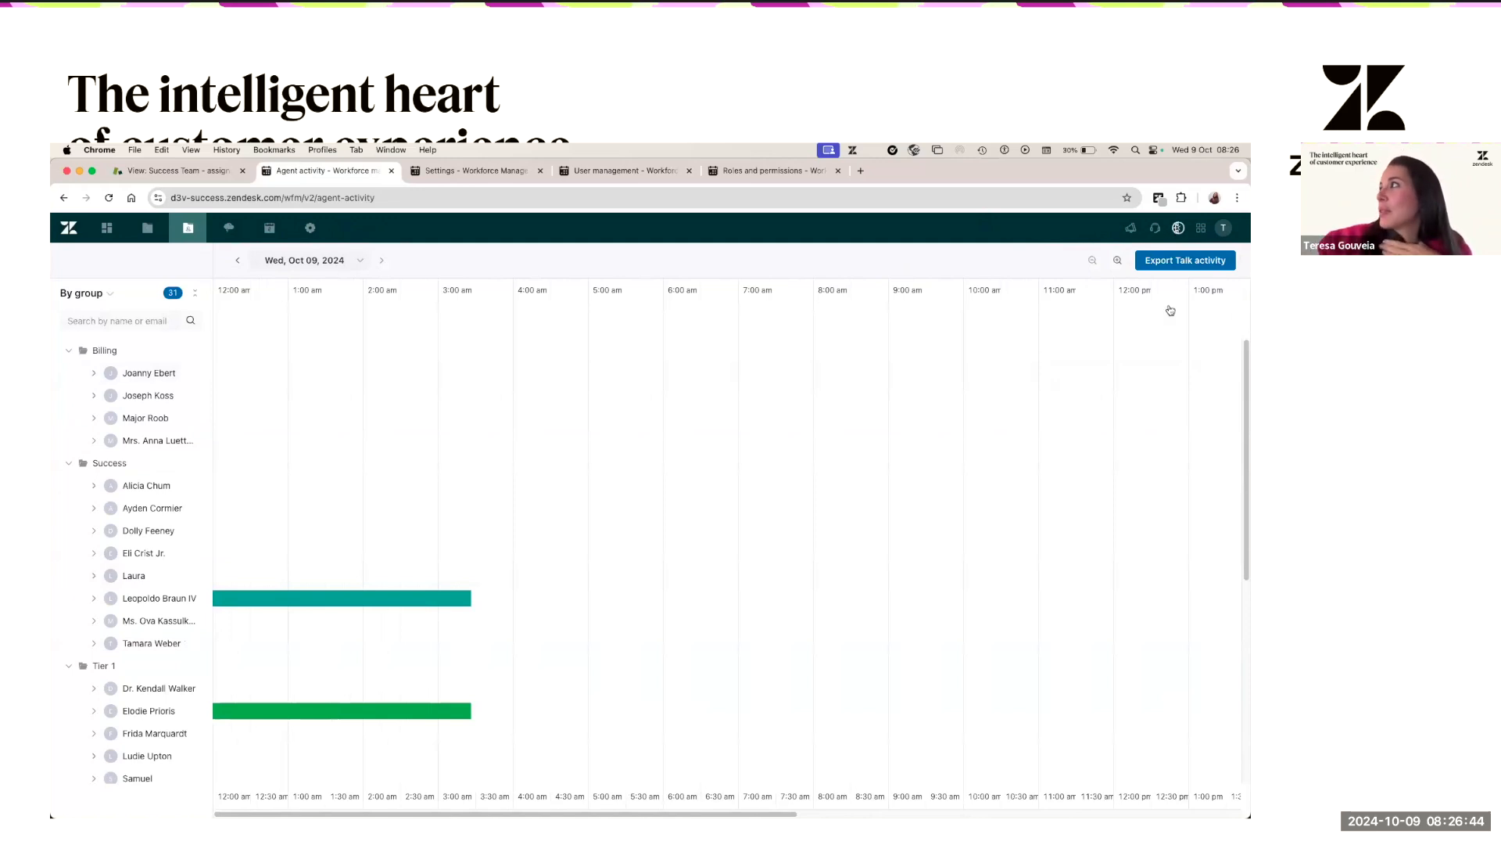
{"action": "left_click", "coordinate": [1178, 228]}
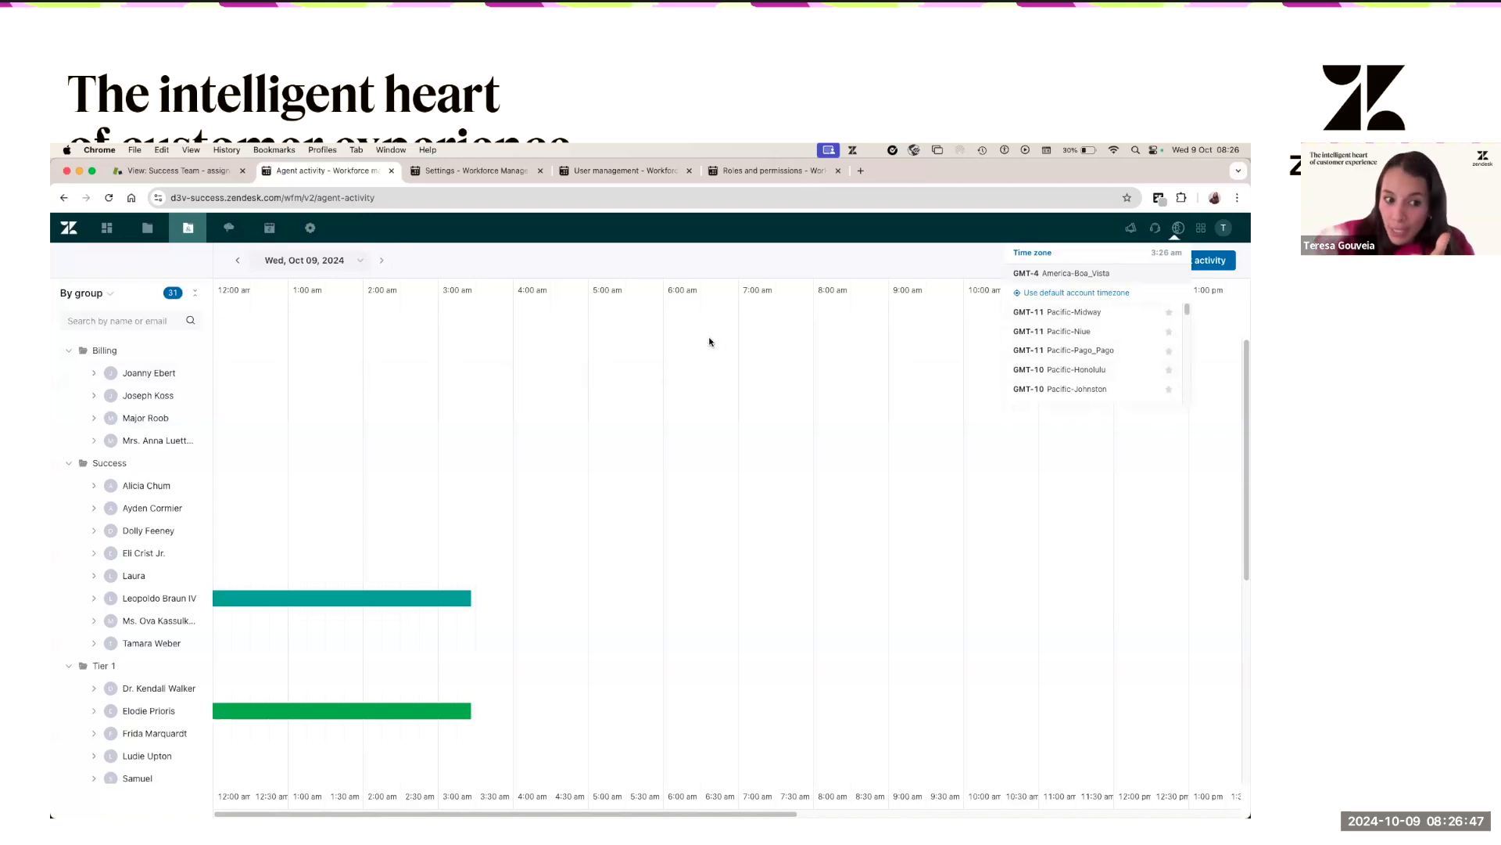
{"action": "left_click", "coordinate": [152, 172]}
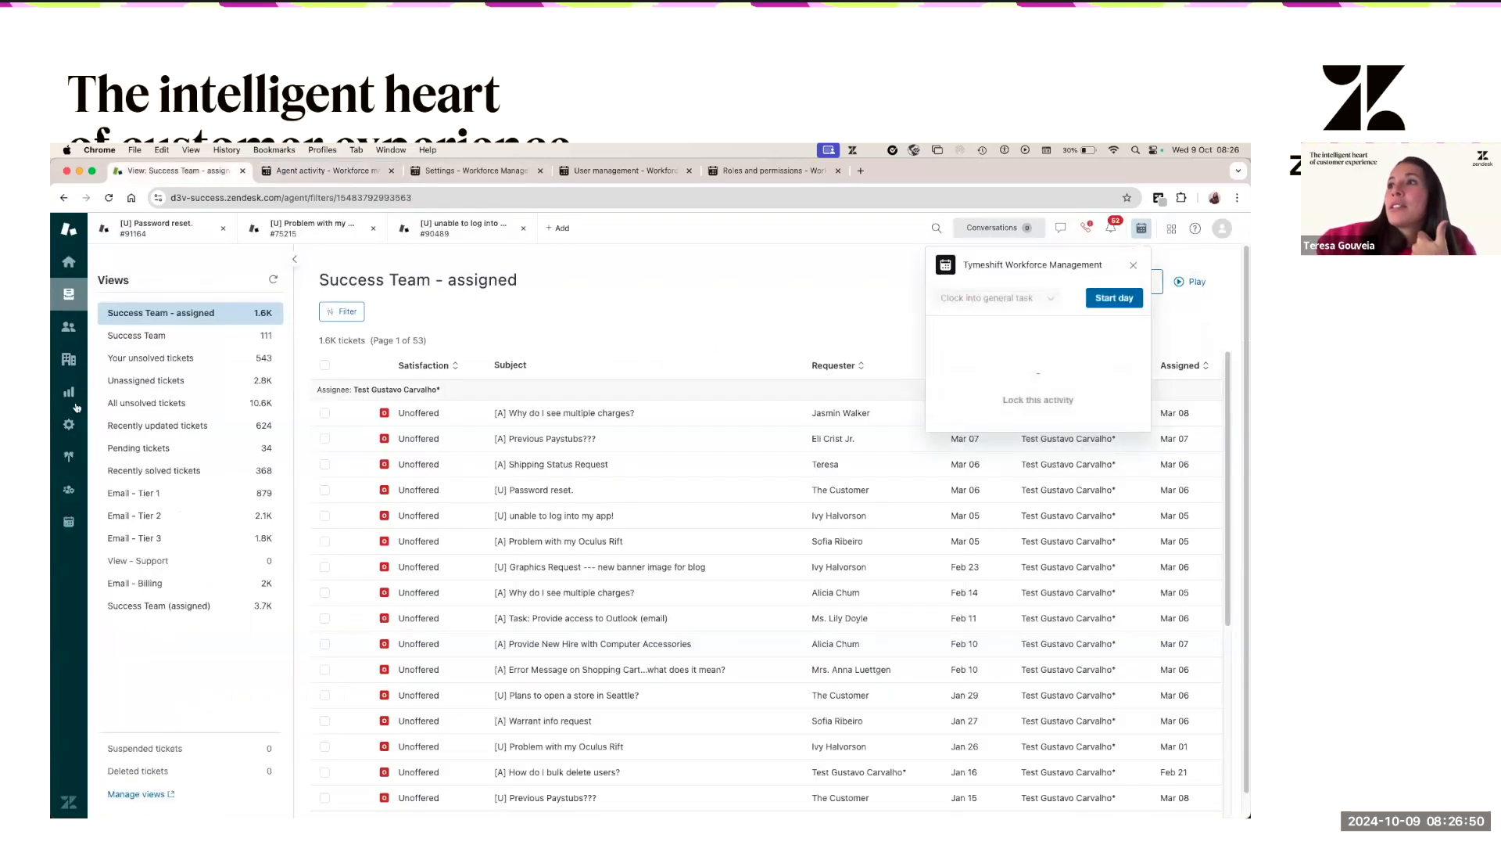
- Open the Tymeshift workforce schedule from the Support sidebar and browse its shifts
{"action": "left_click", "coordinate": [68, 524]}
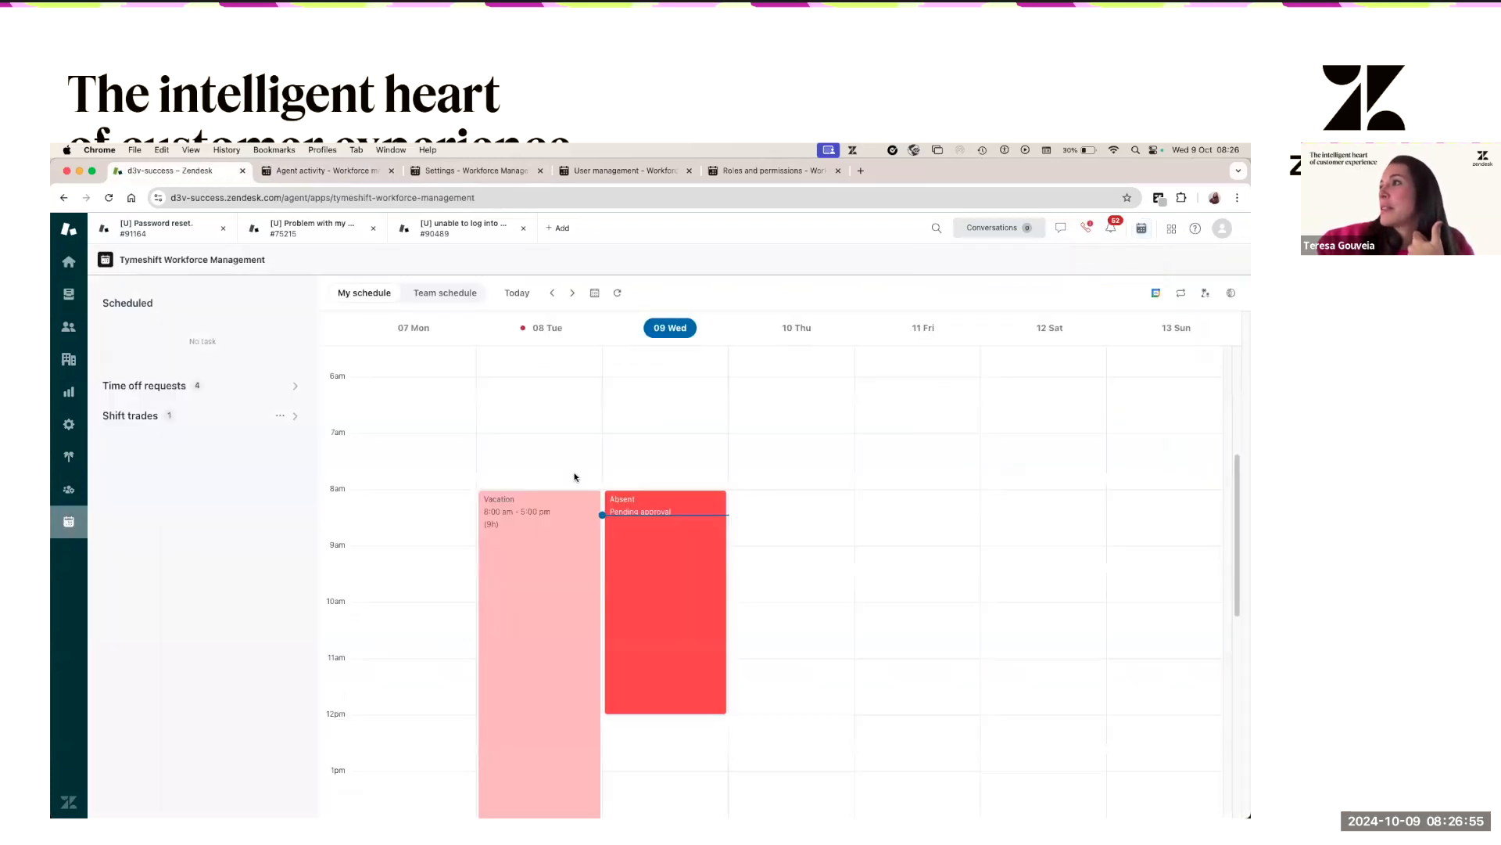
{"action": "scroll", "coordinate": [576, 478], "scroll_direction": "down", "scroll_amount": 5}
{"action": "scroll", "coordinate": [575, 477], "scroll_direction": "down", "scroll_amount": 2}
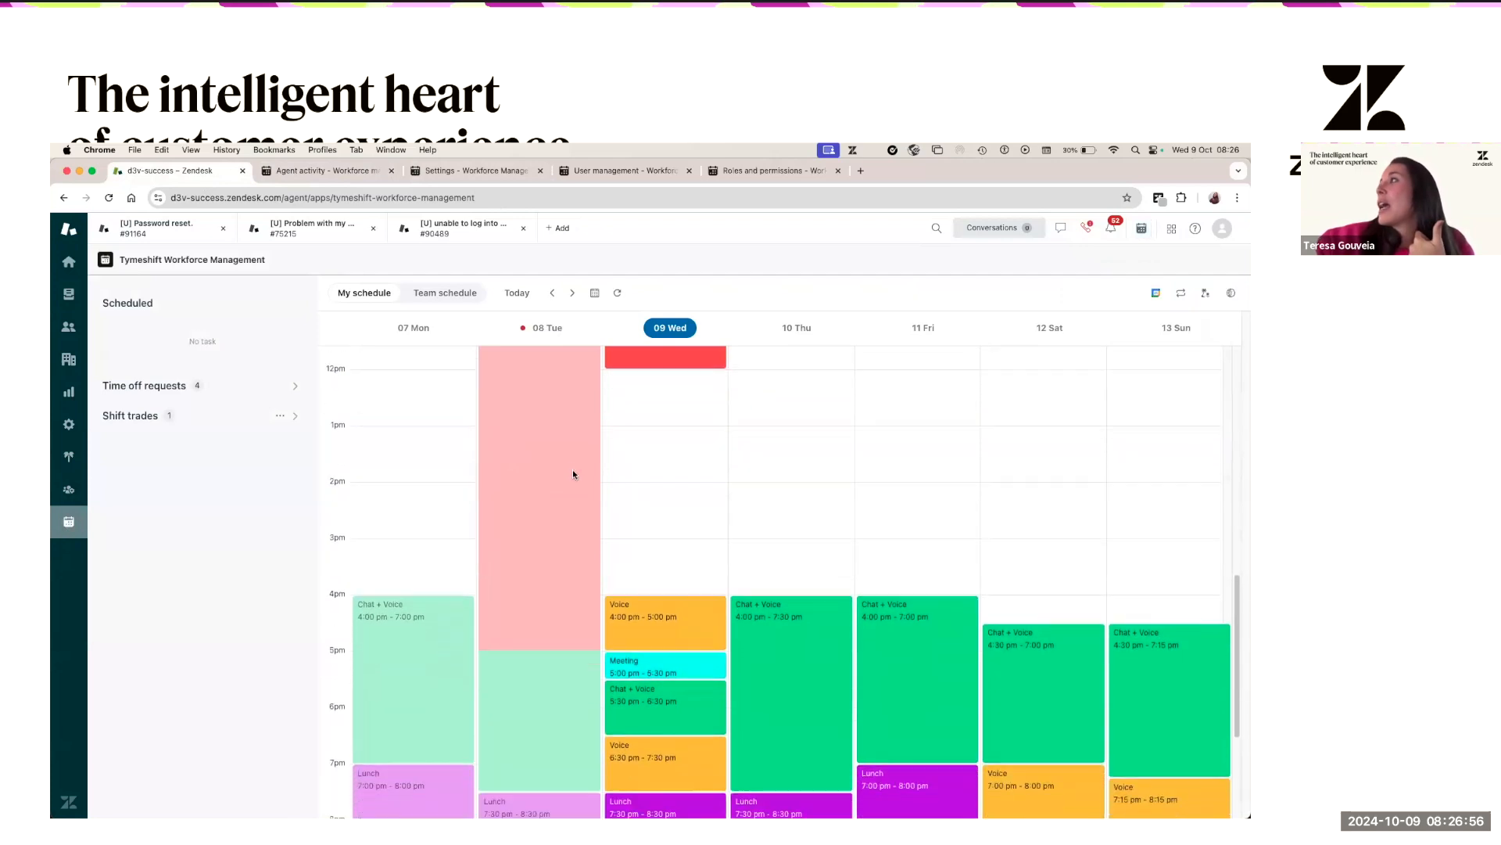
- Show the schedule's shifts in GMT+2 Africa-Khartoum time
{"action": "left_click", "coordinate": [1231, 295]}
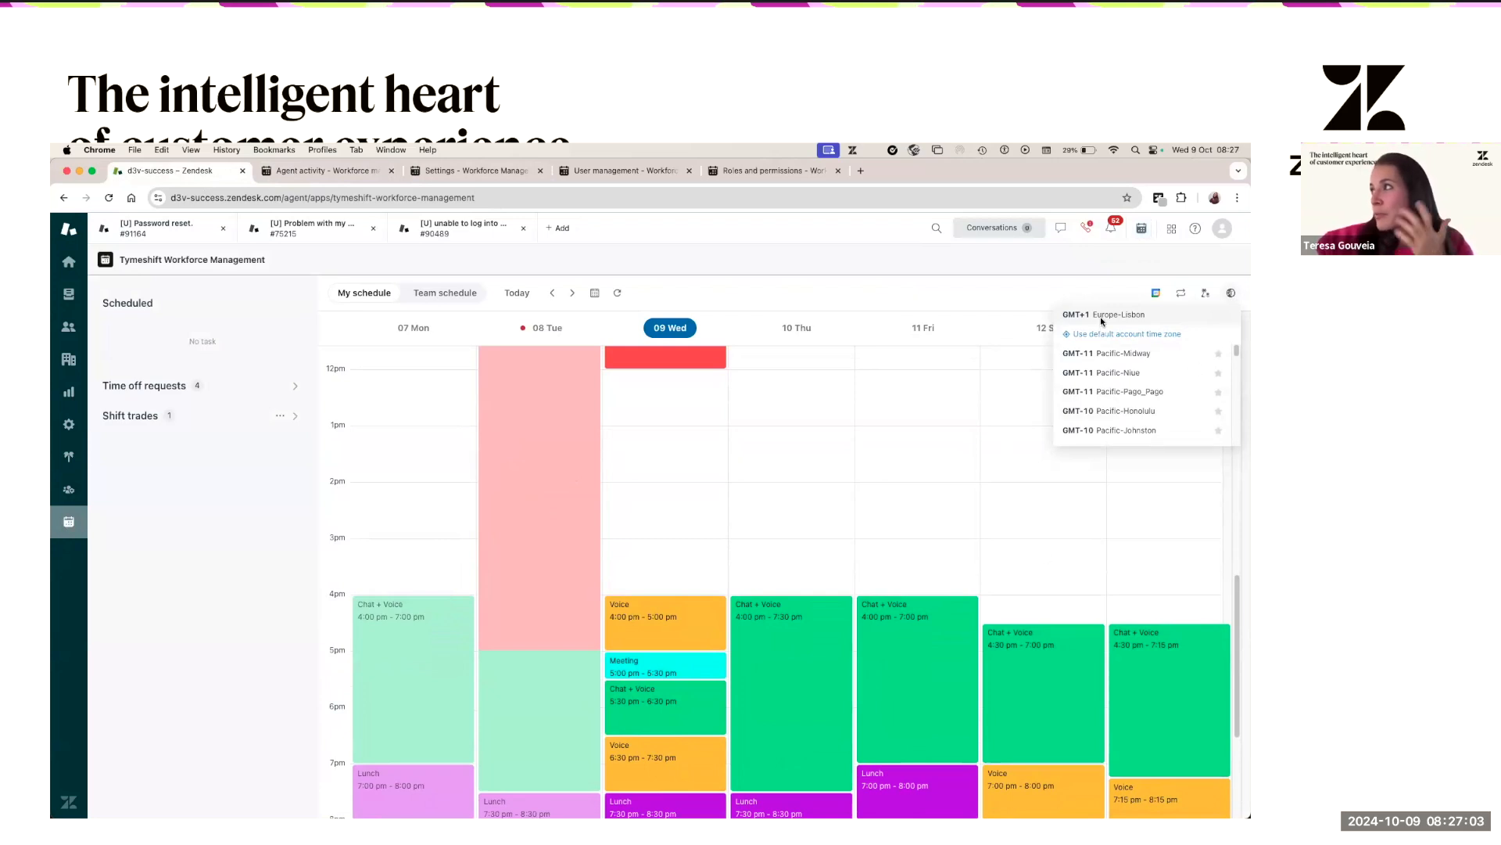
{"action": "scroll", "coordinate": [1115, 398], "scroll_direction": "down", "scroll_amount": 10}
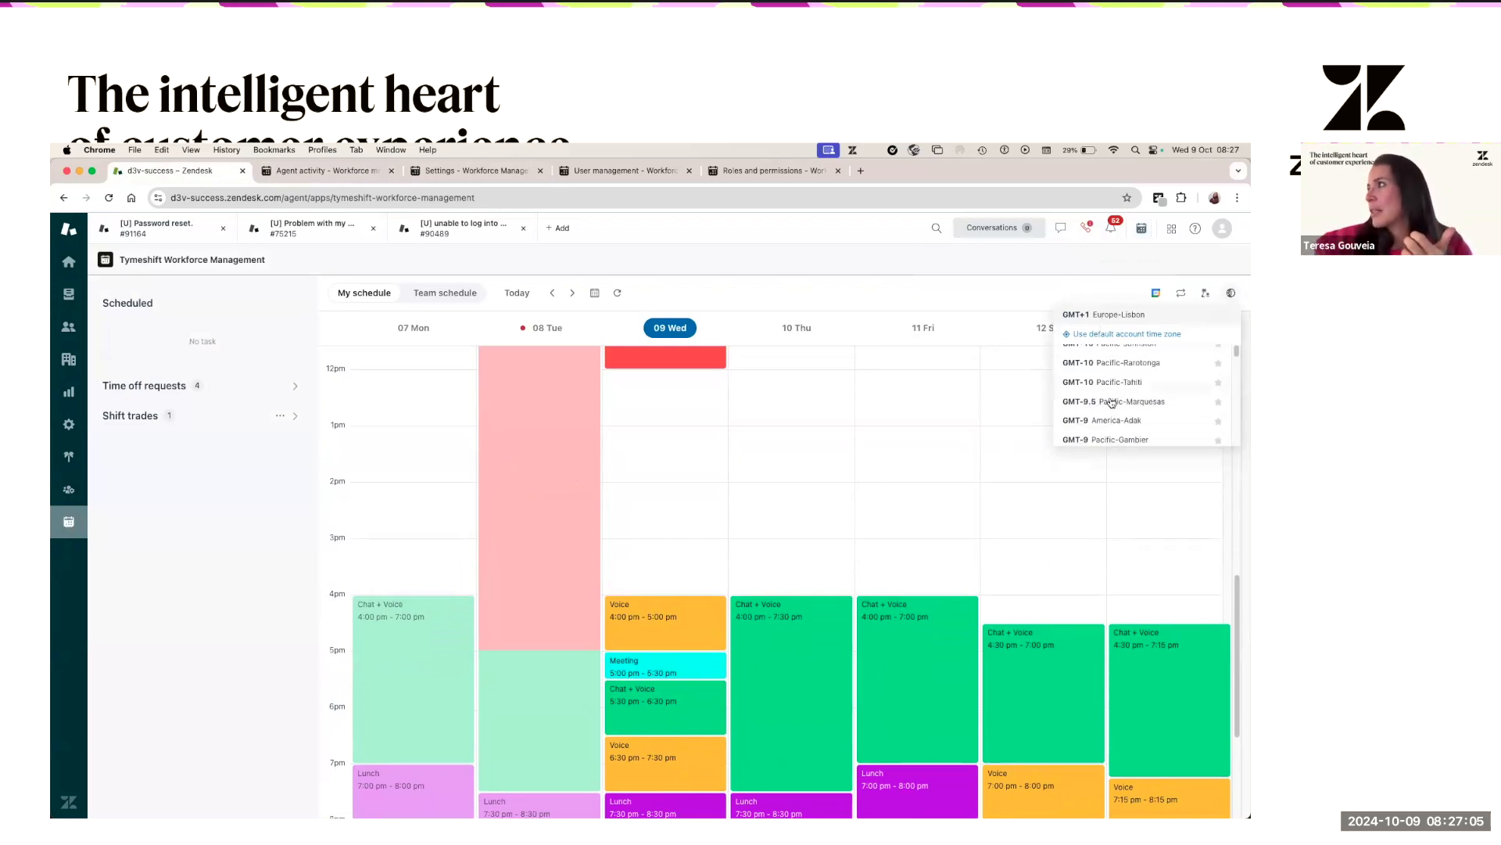
{"action": "scroll", "coordinate": [1115, 420], "scroll_direction": "down", "scroll_amount": 15}
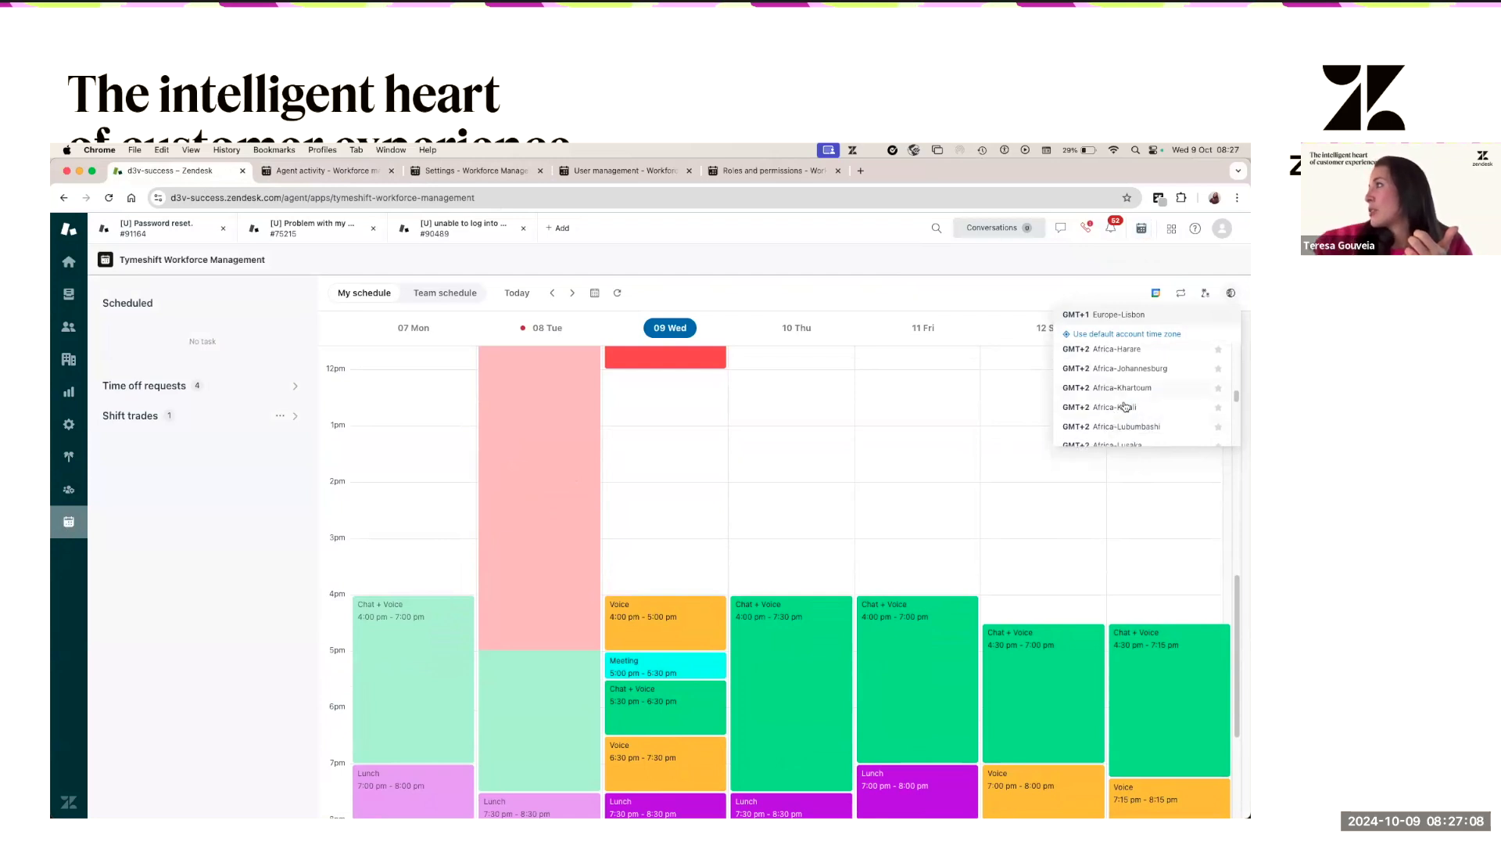
{"action": "left_click", "coordinate": [1123, 388]}
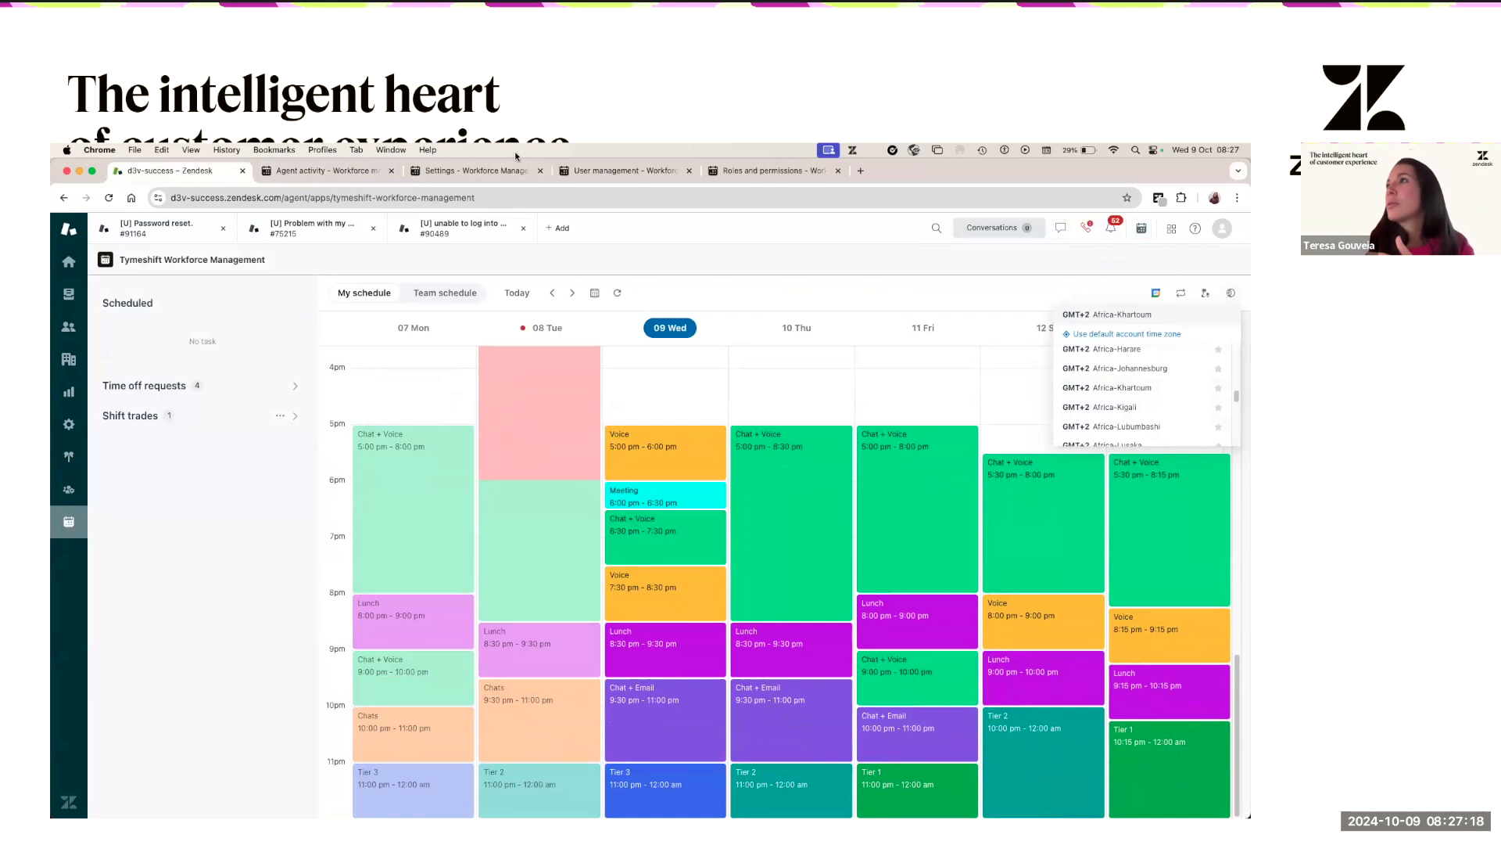
{"action": "left_click", "coordinate": [360, 172]}
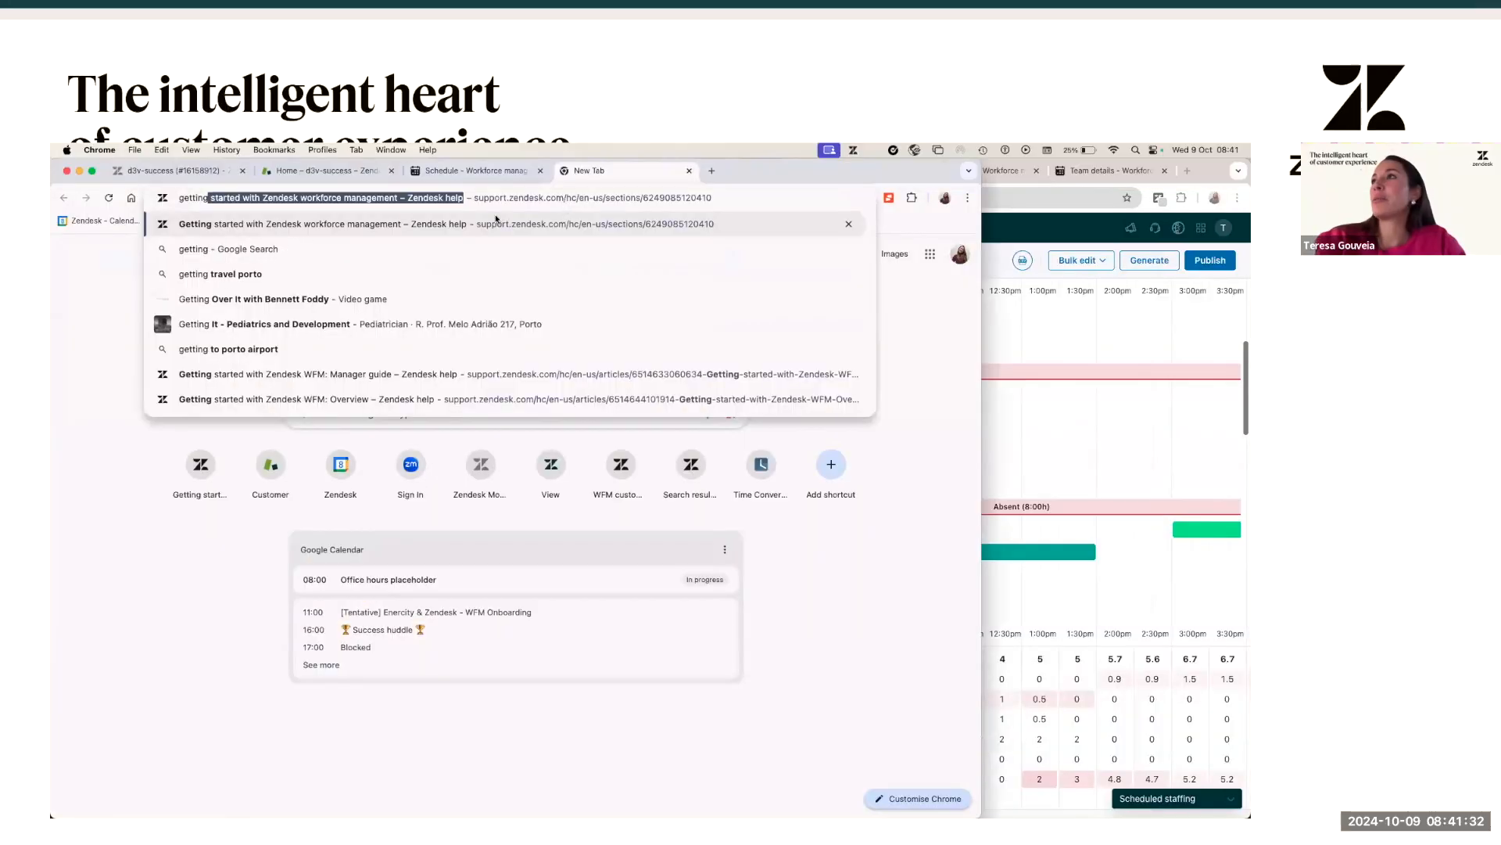
- Open the Getting started WFM help page and its 'Getting started with Zendesk WFM: Admin guide' article
{"action": "left_click", "coordinate": [481, 227]}
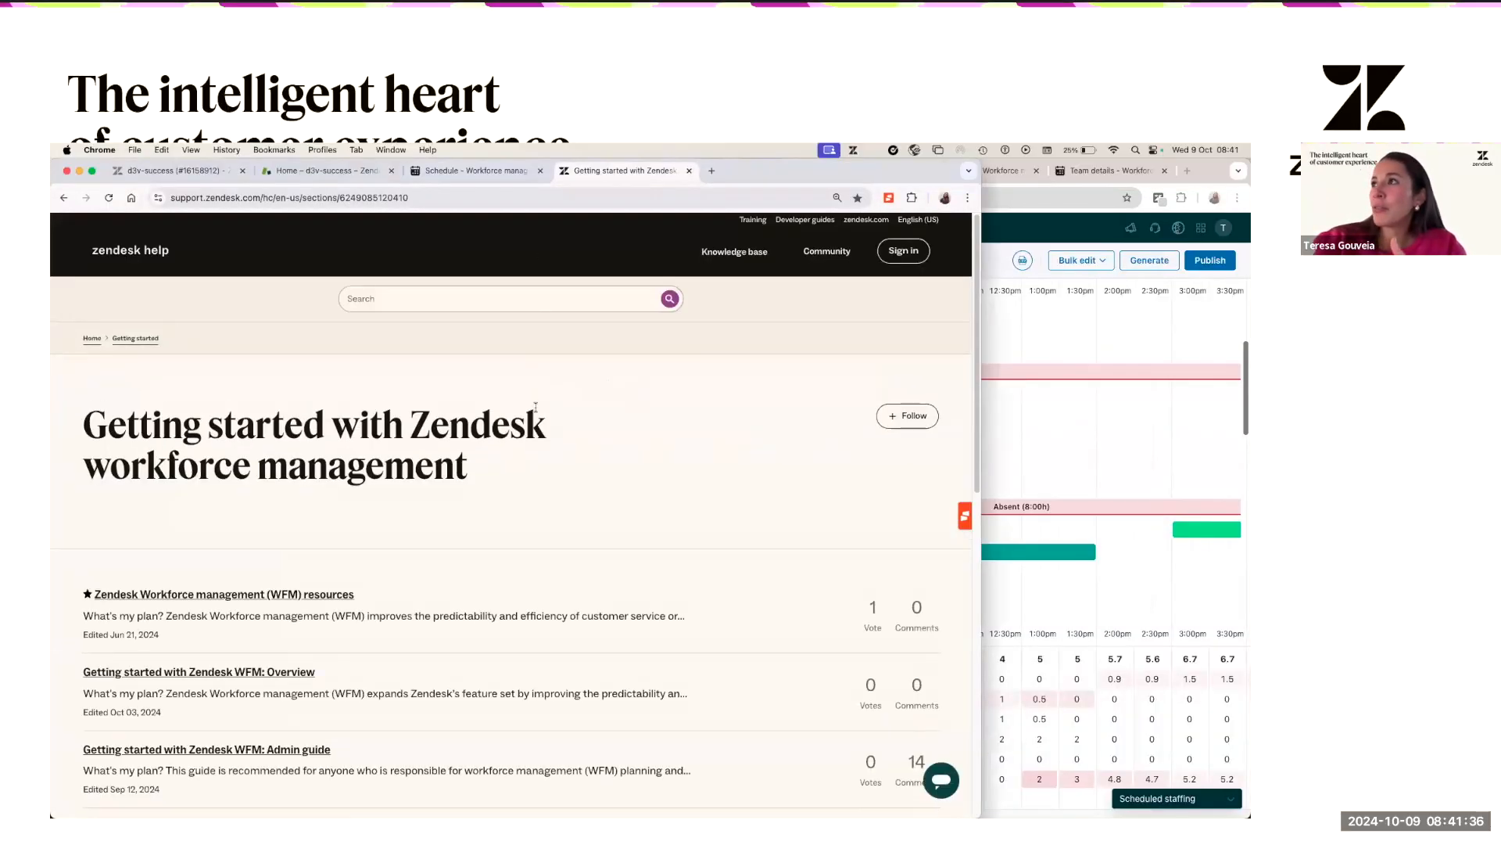
{"action": "scroll", "coordinate": [282, 522], "scroll_direction": "down", "scroll_amount": 3}
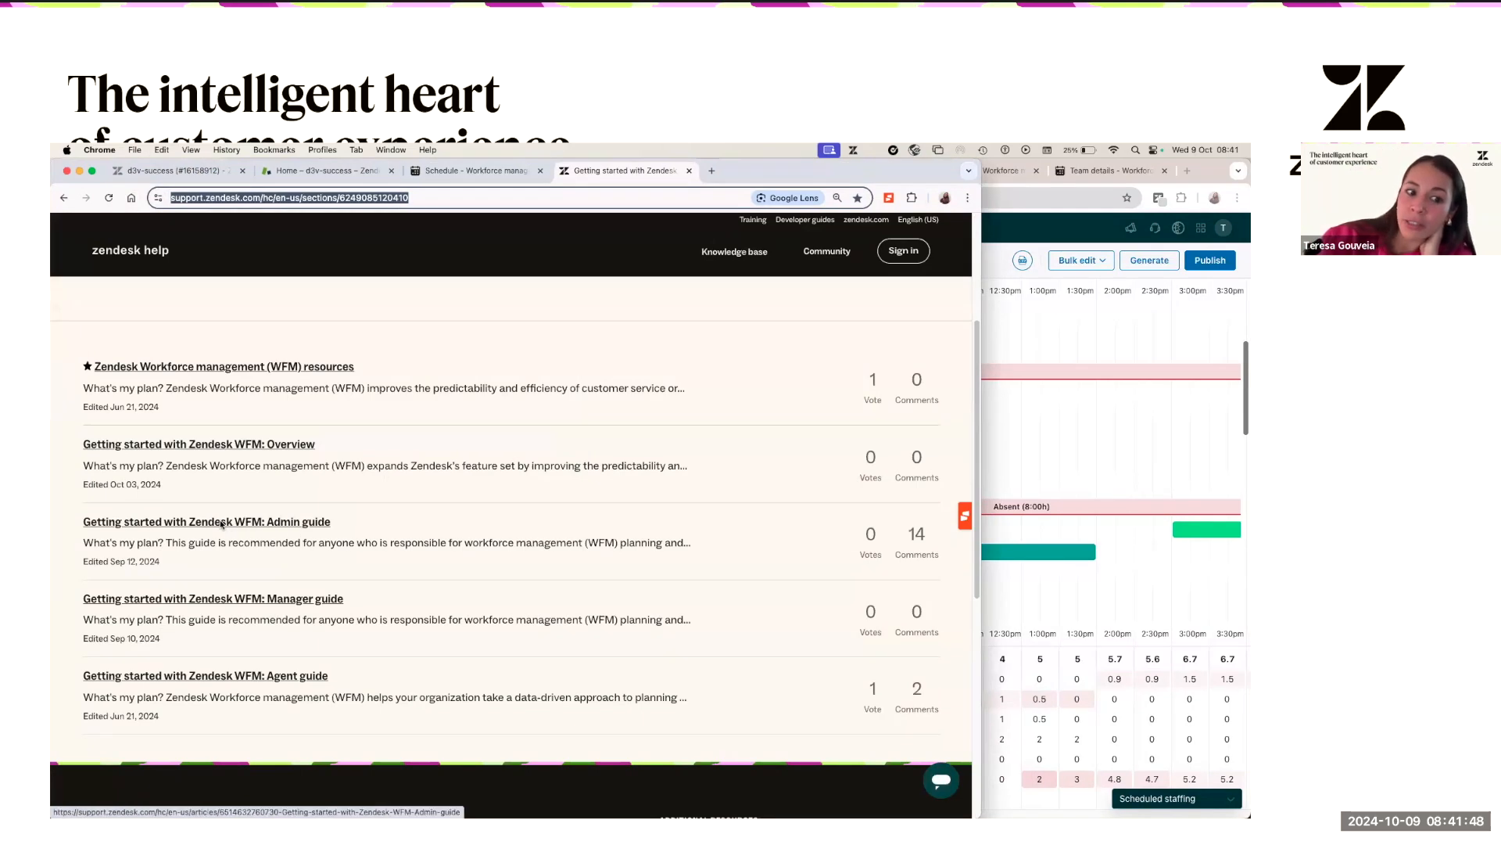
{"action": "left_click", "coordinate": [277, 522]}
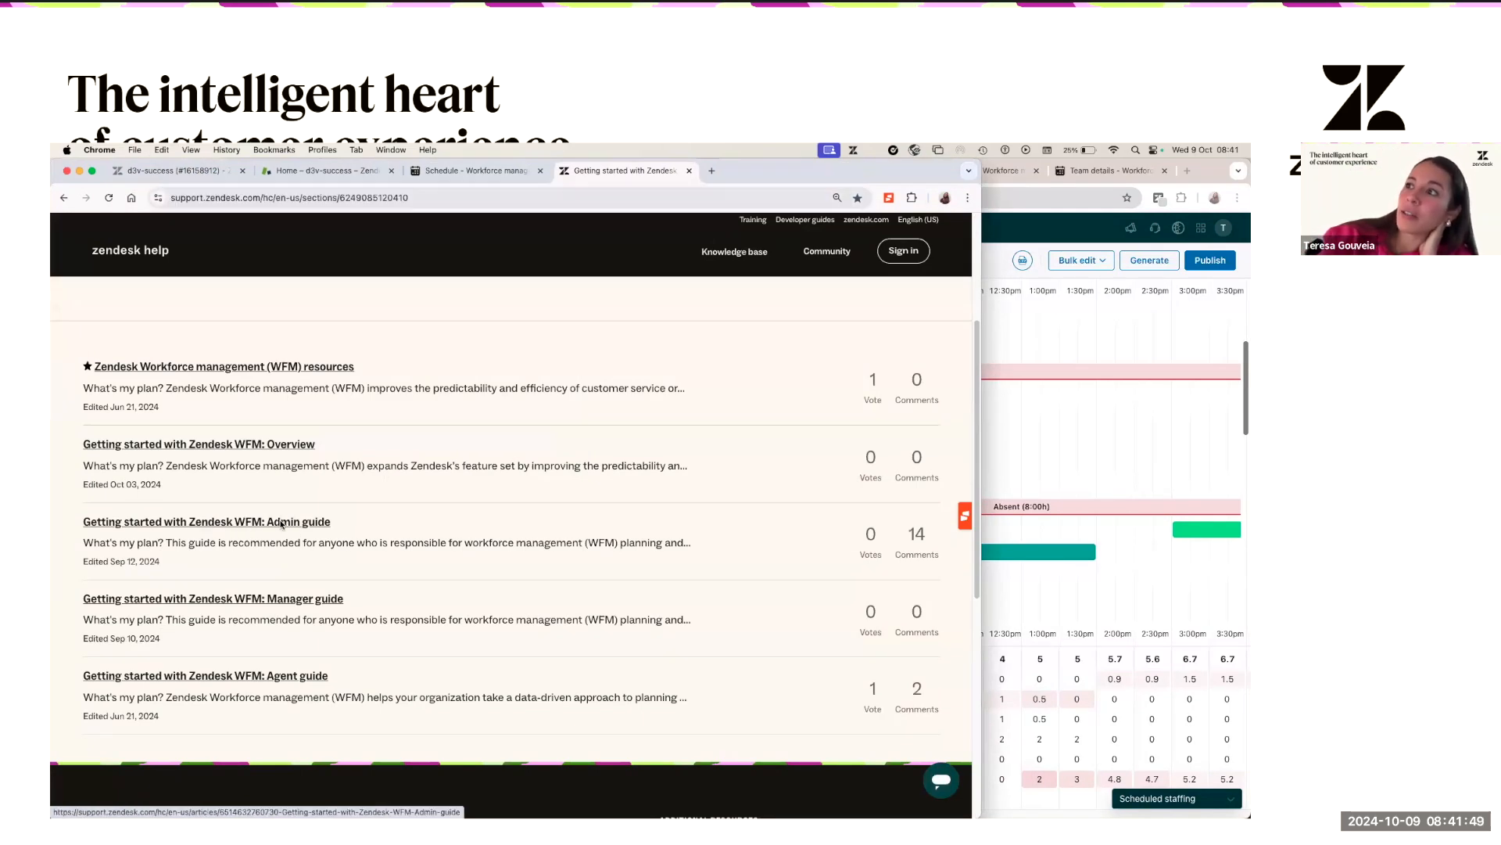
- Read down through the Admin guide's setup sections, then scroll back toward the top
{"action": "scroll", "coordinate": [399, 528], "scroll_direction": "down", "scroll_amount": 1}
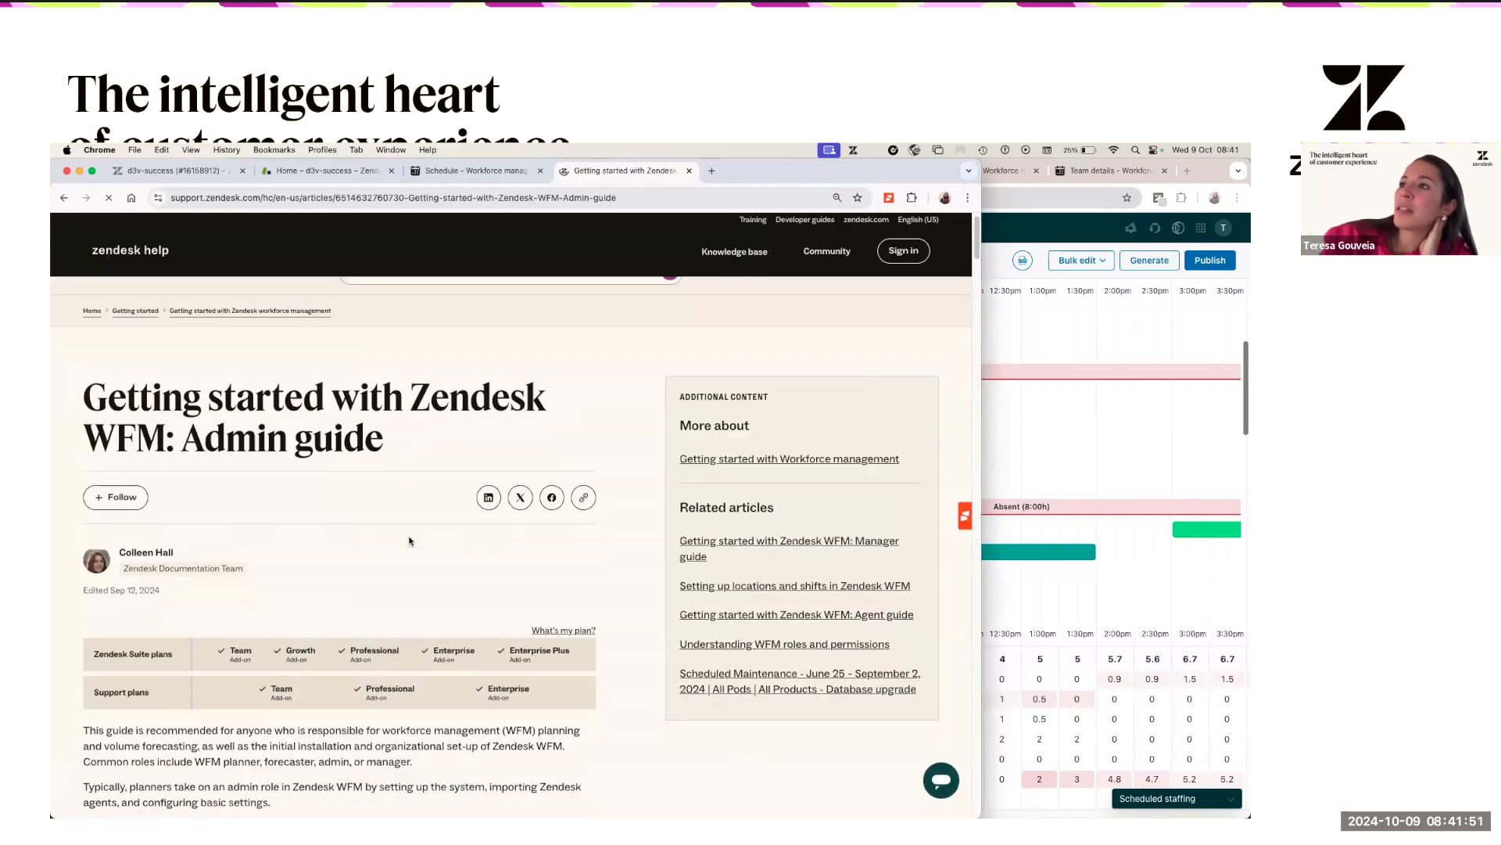
{"action": "scroll", "coordinate": [342, 542], "scroll_direction": "down", "scroll_amount": 3}
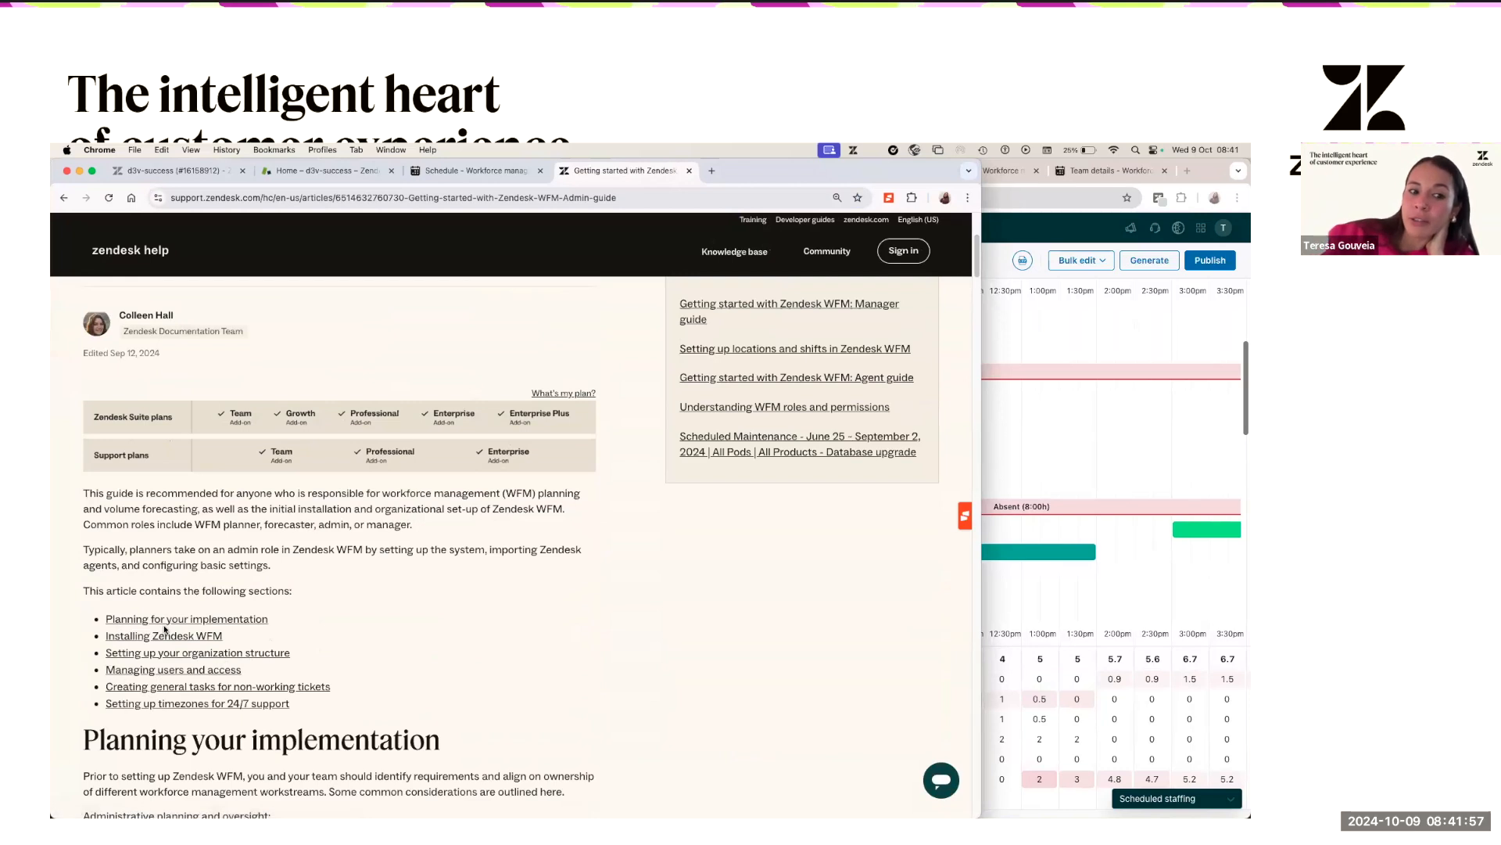
{"action": "scroll", "coordinate": [211, 626], "scroll_direction": "down", "scroll_amount": 5}
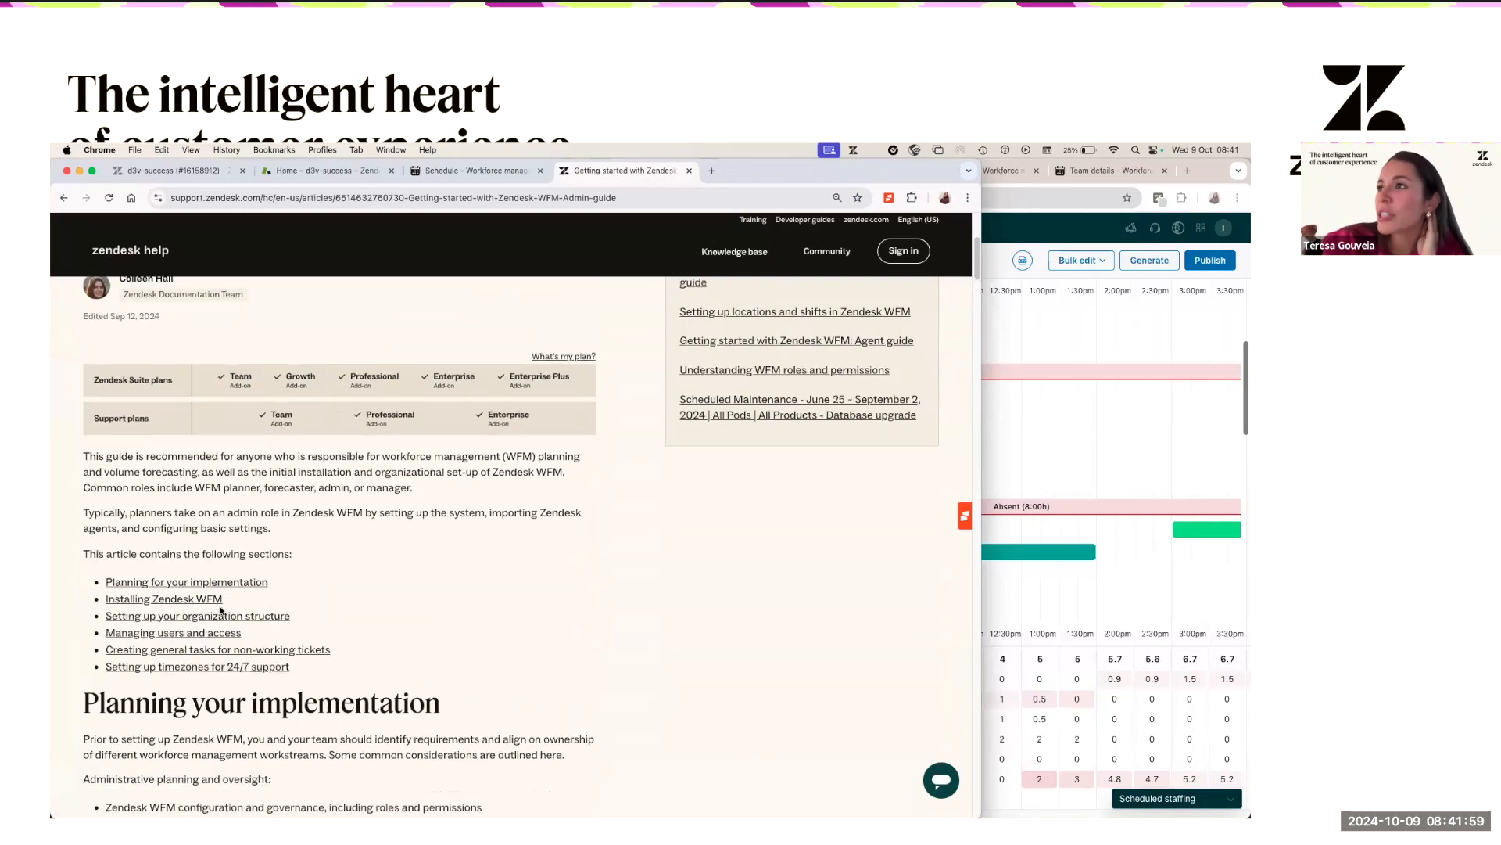
{"action": "scroll", "coordinate": [215, 625], "scroll_direction": "down", "scroll_amount": 8}
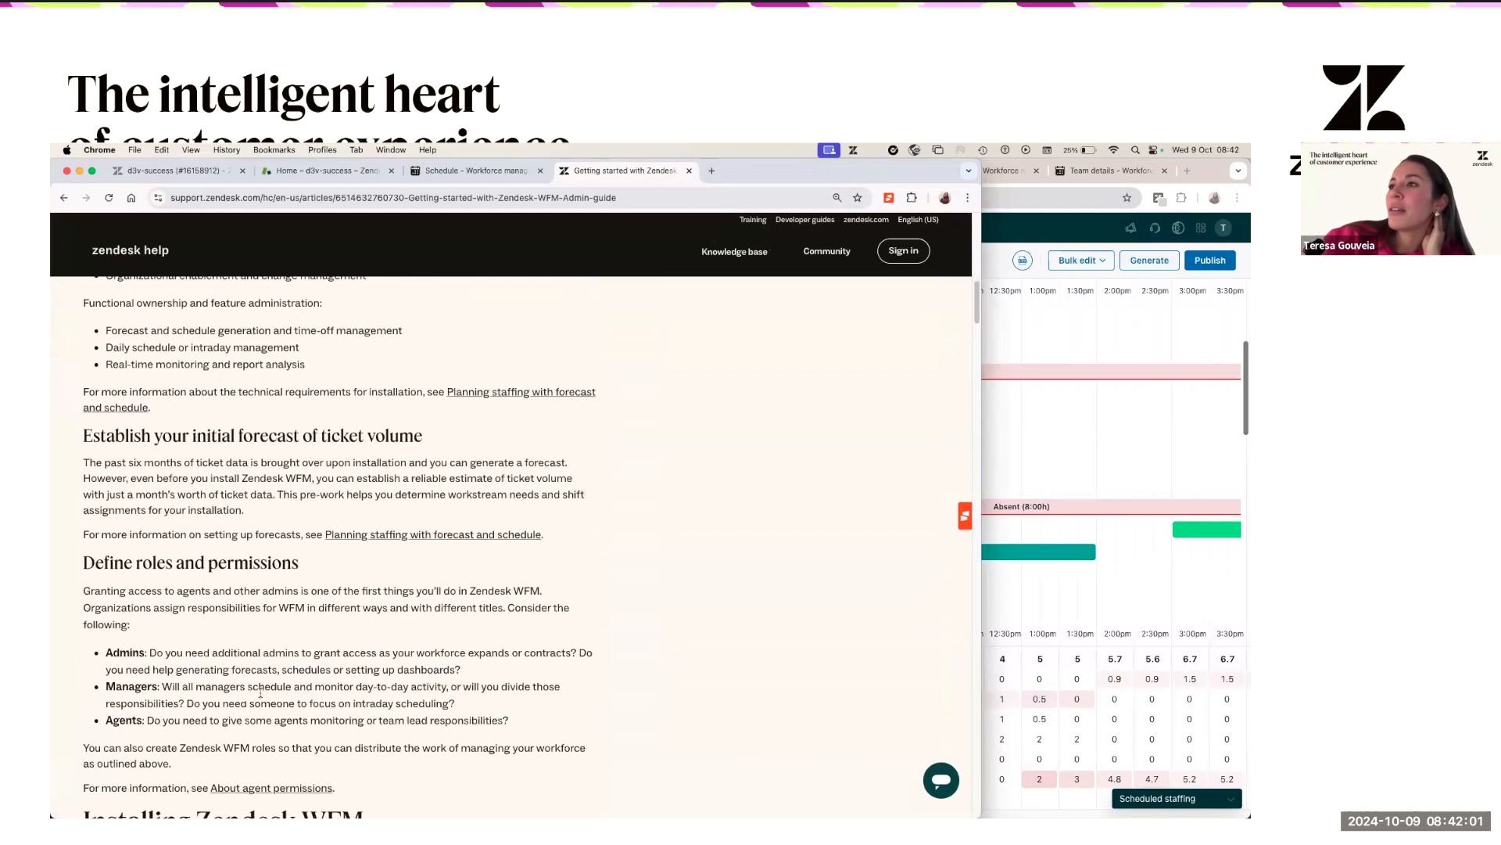
{"action": "scroll", "coordinate": [261, 691], "scroll_direction": "down", "scroll_amount": 12}
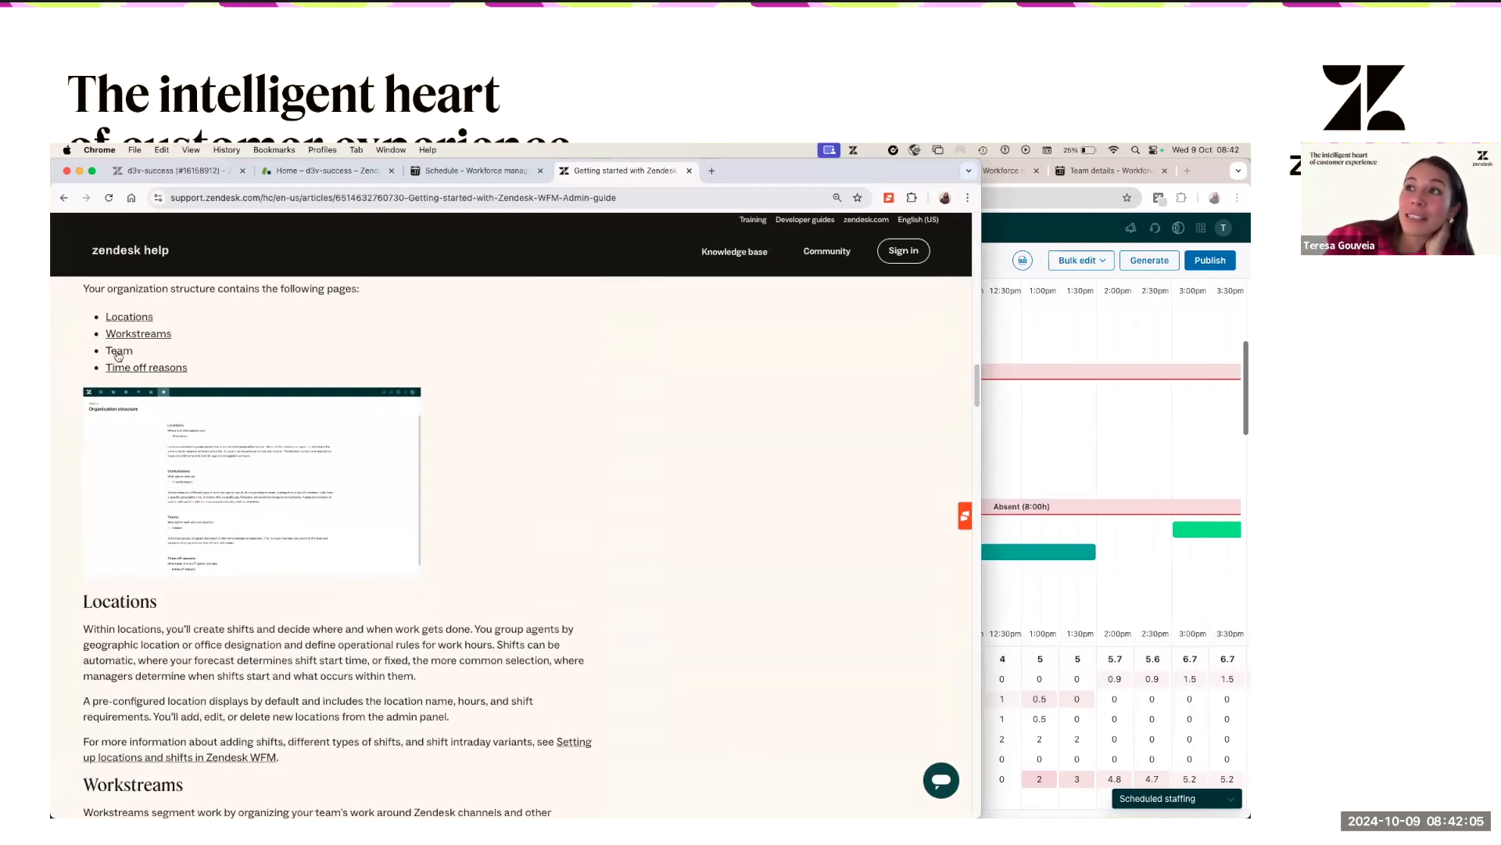
{"action": "scroll", "coordinate": [147, 516], "scroll_direction": "down", "scroll_amount": 1}
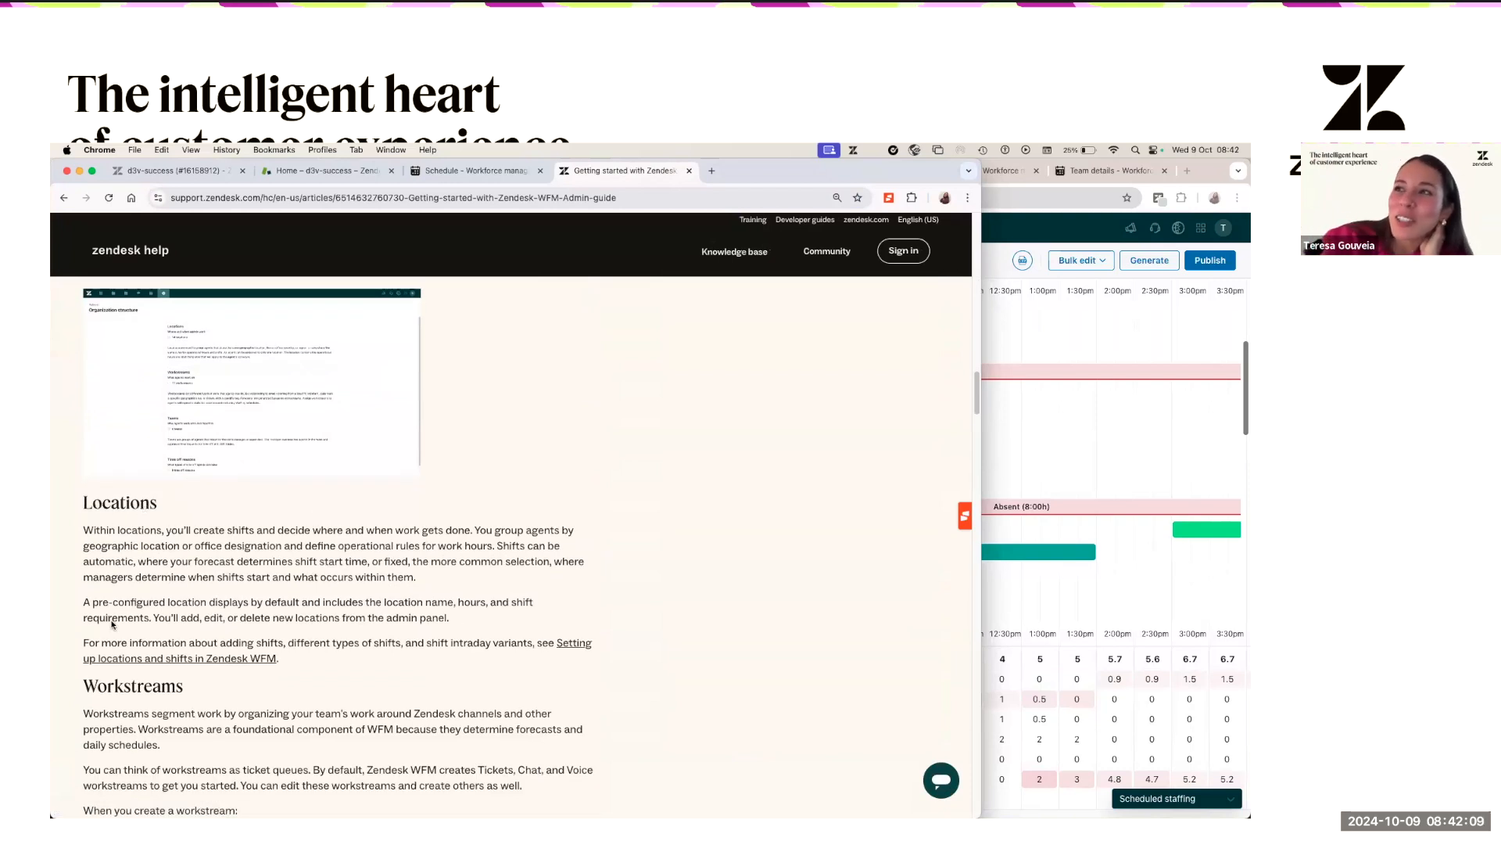
{"action": "scroll", "coordinate": [242, 700], "scroll_direction": "down", "scroll_amount": 7}
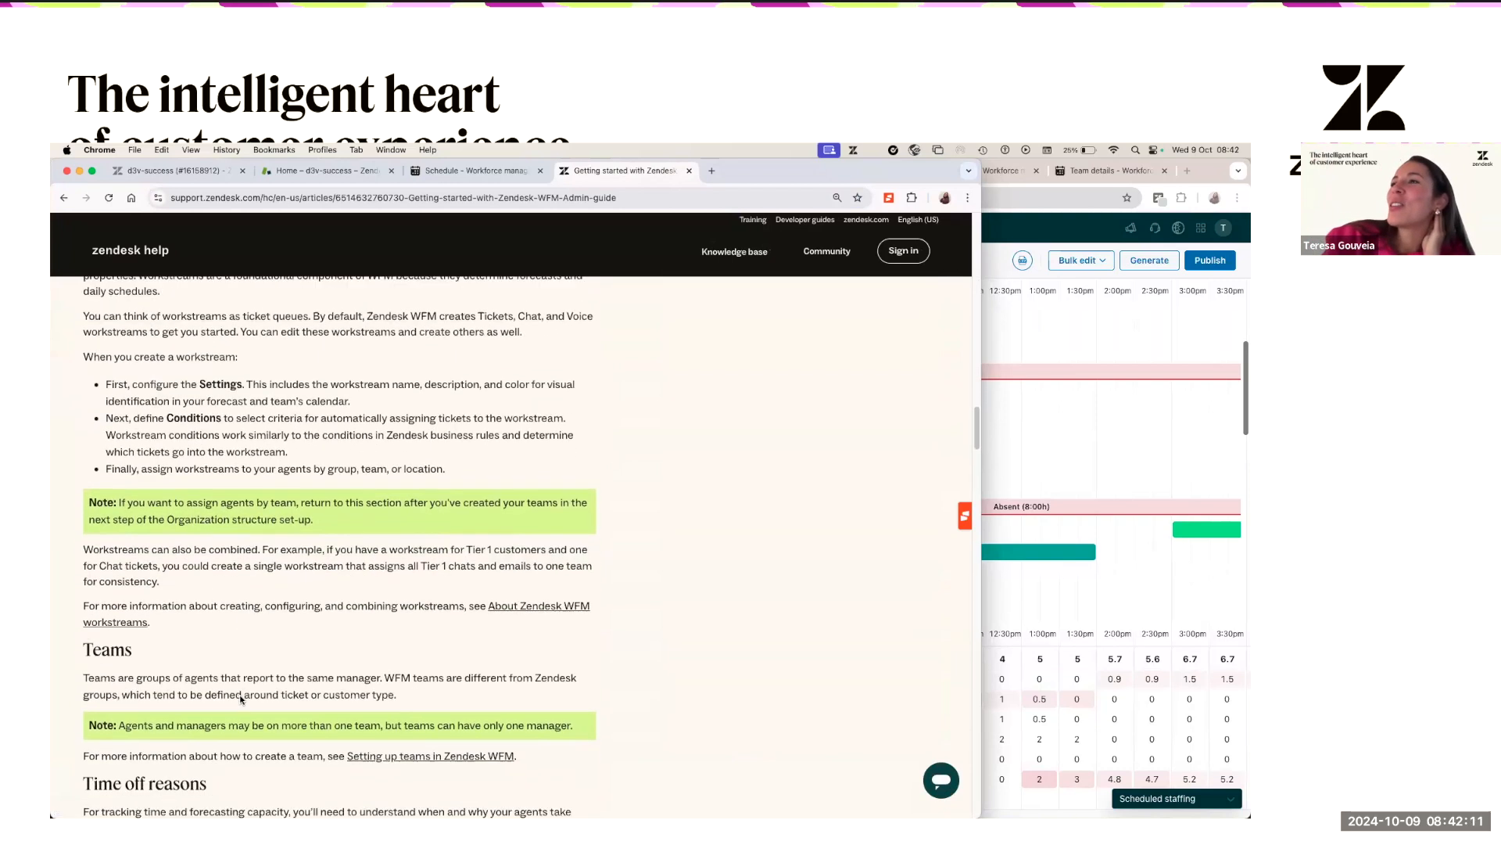
{"action": "scroll", "coordinate": [242, 700], "scroll_direction": "down", "scroll_amount": 8}
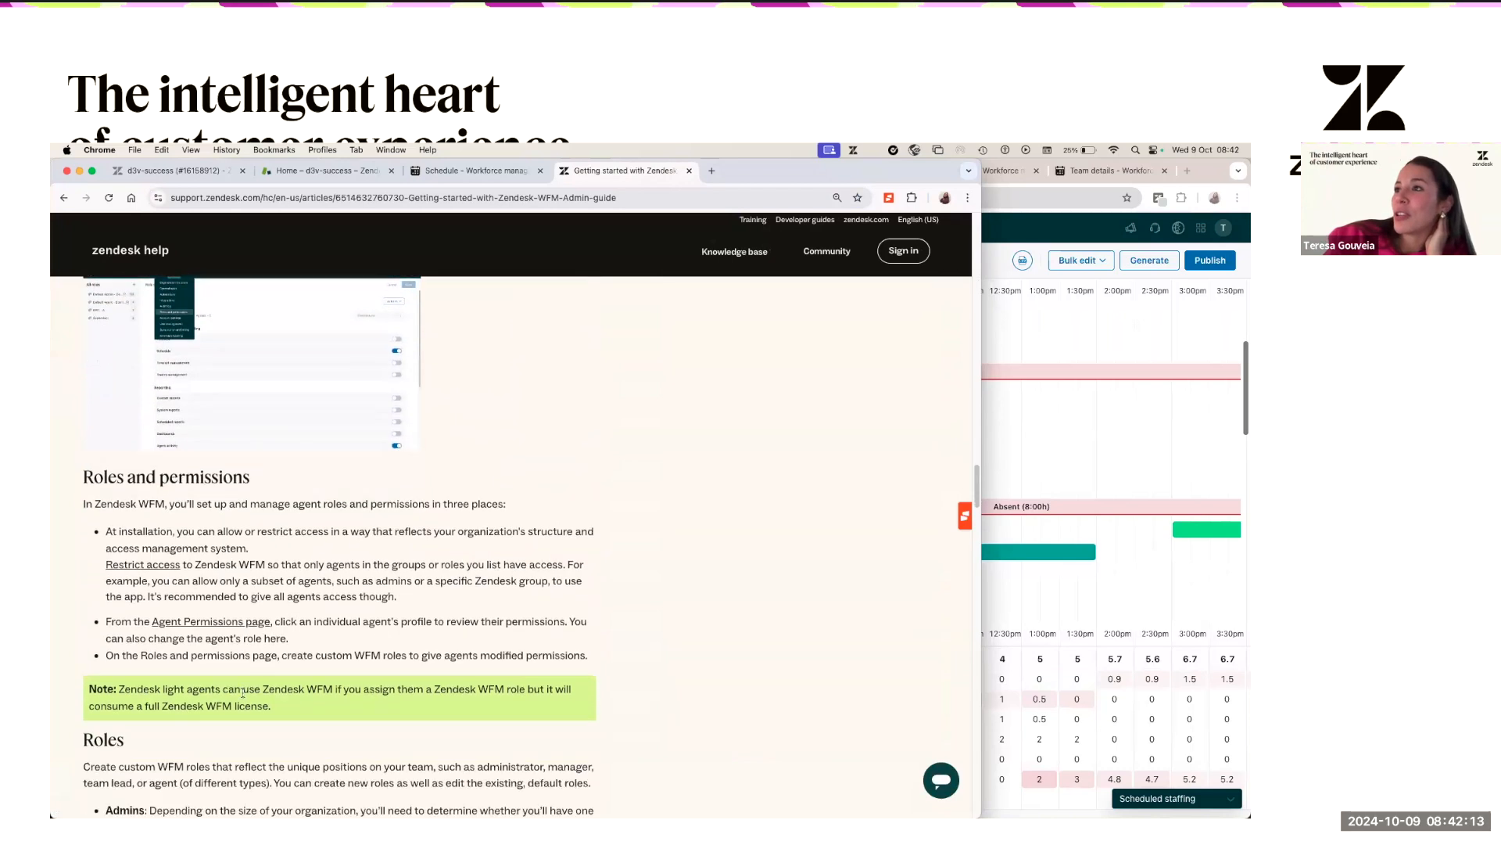
{"action": "scroll", "coordinate": [365, 402], "scroll_direction": "up", "scroll_amount": 15}
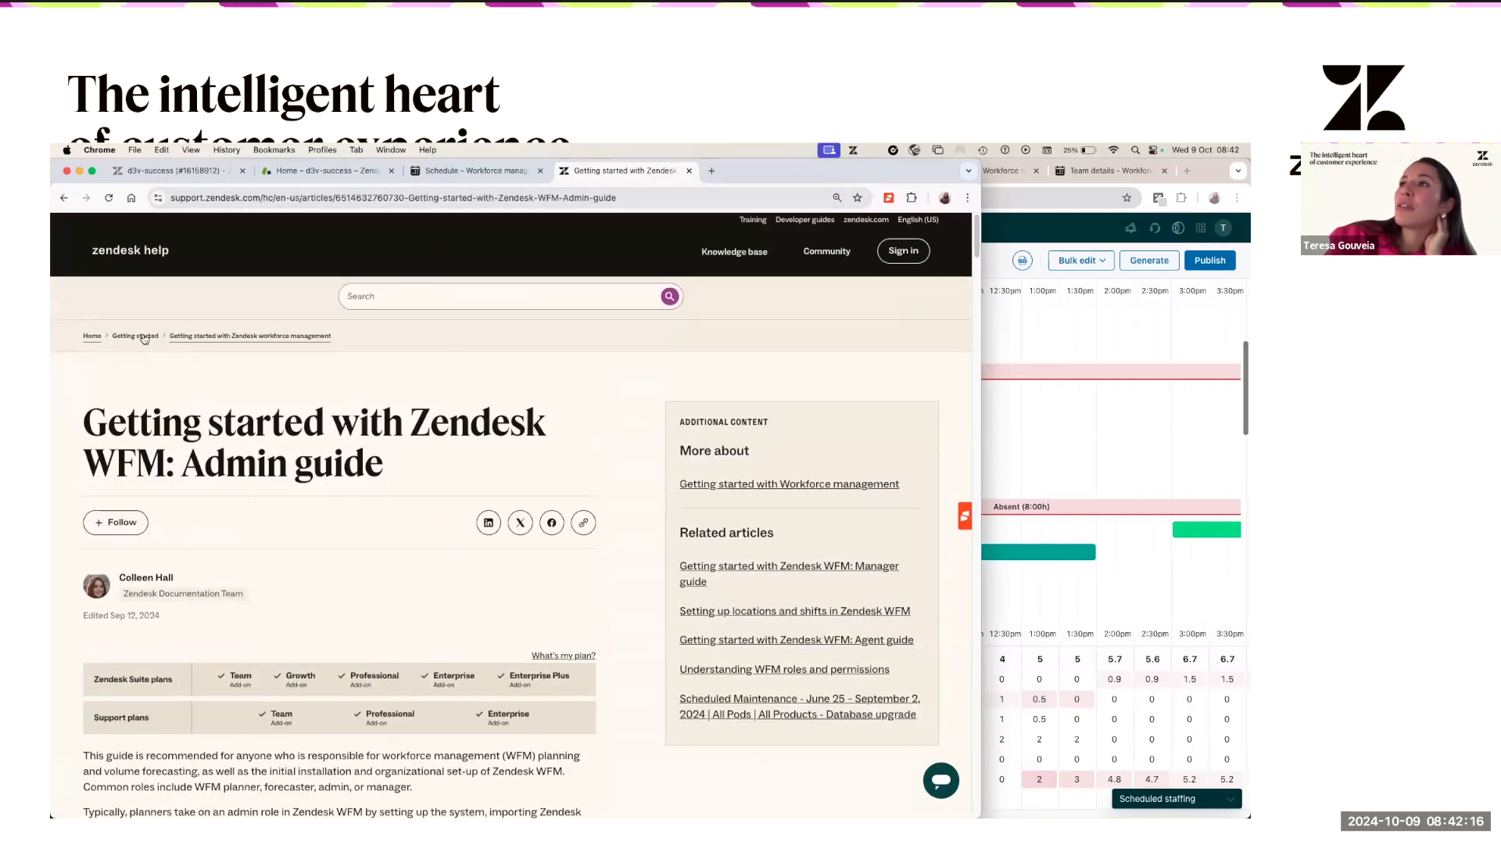
- From the Getting started section, open another WFM guide in a background tab
{"action": "left_click", "coordinate": [134, 338]}
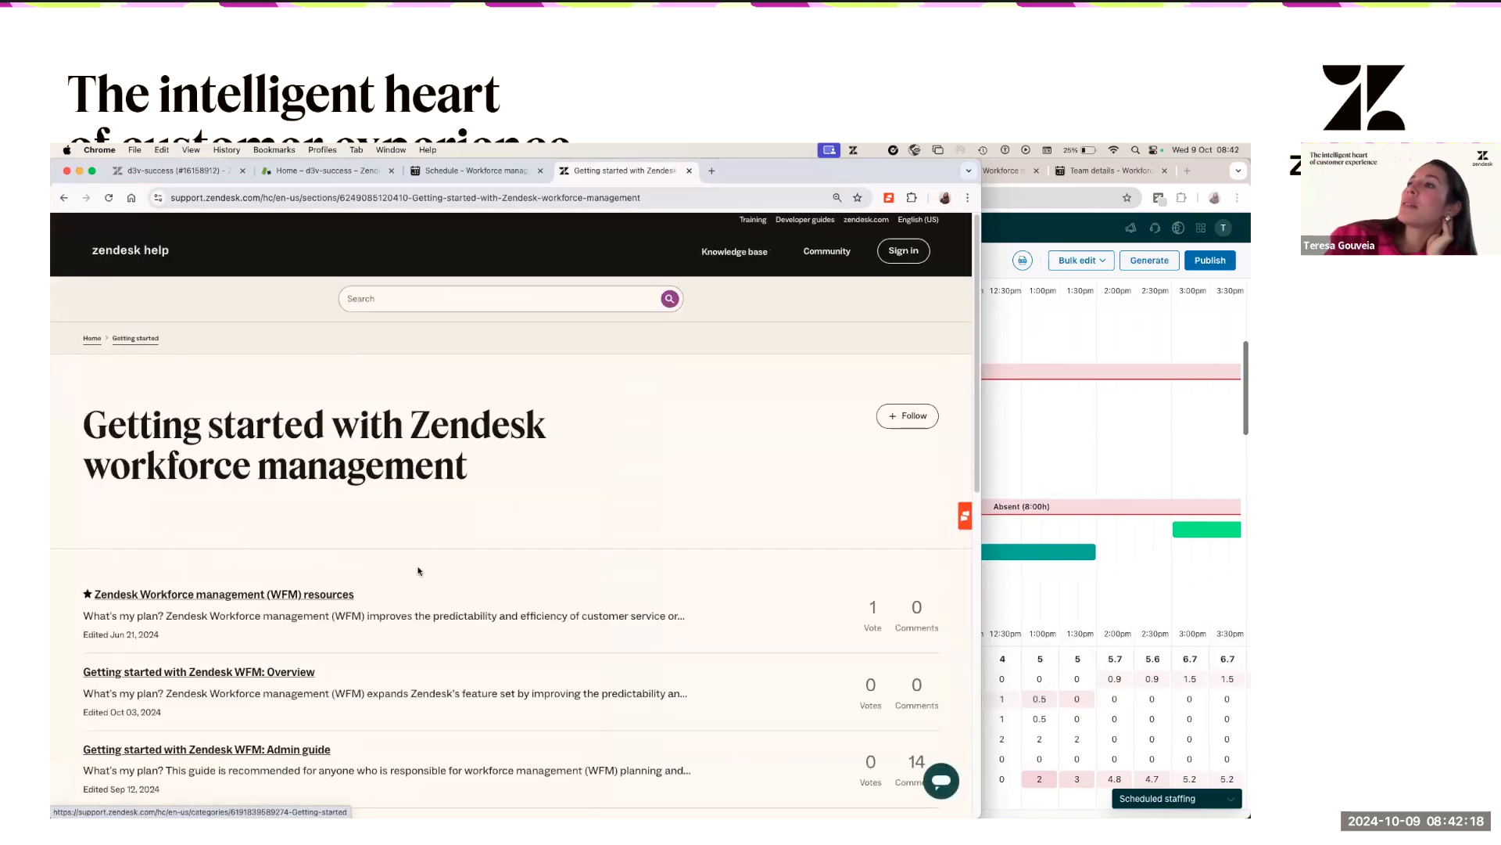
{"action": "scroll", "coordinate": [350, 561], "scroll_direction": "down", "scroll_amount": 3}
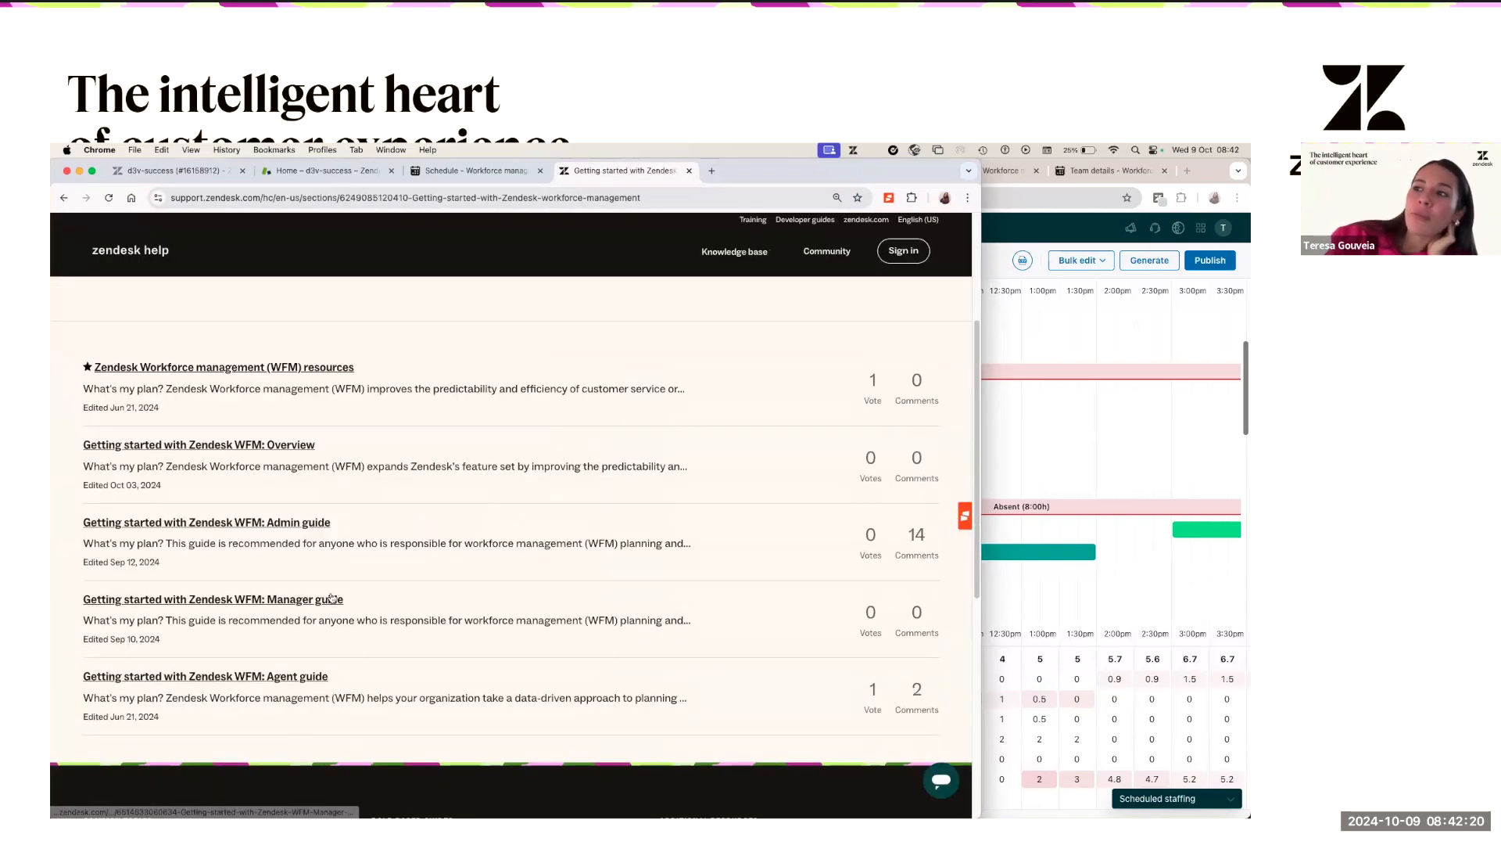
{"action": "left_click", "coordinate": [268, 680], "text": "super"}
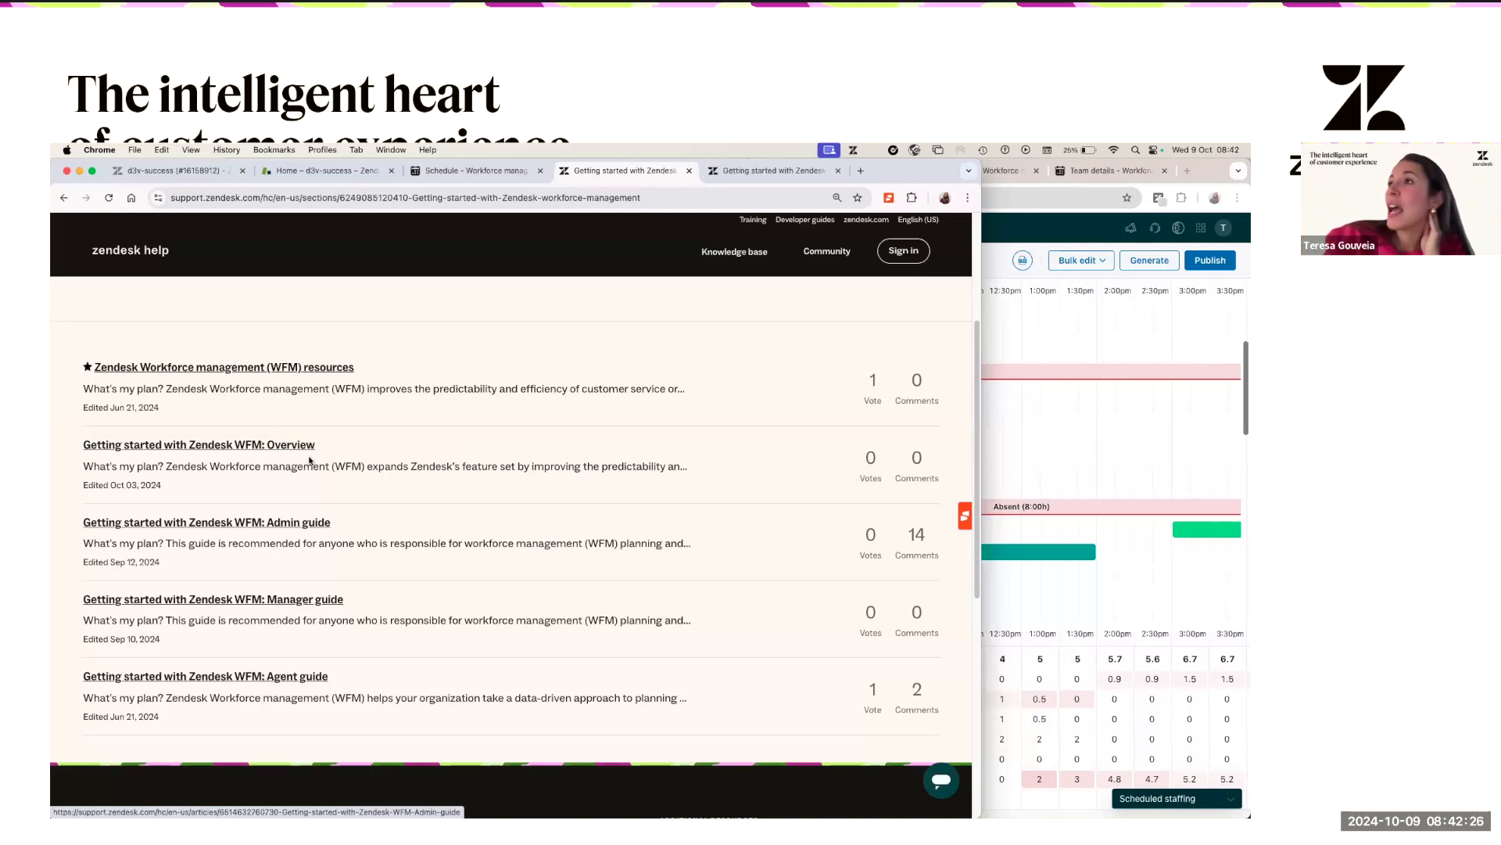
- Open the 'Zendesk Workforce management (WFM) resources' article and skim its guide links
{"action": "scroll", "coordinate": [297, 508], "scroll_direction": "up", "scroll_amount": 3}
{"action": "scroll", "coordinate": [266, 485], "scroll_direction": "down", "scroll_amount": 2}
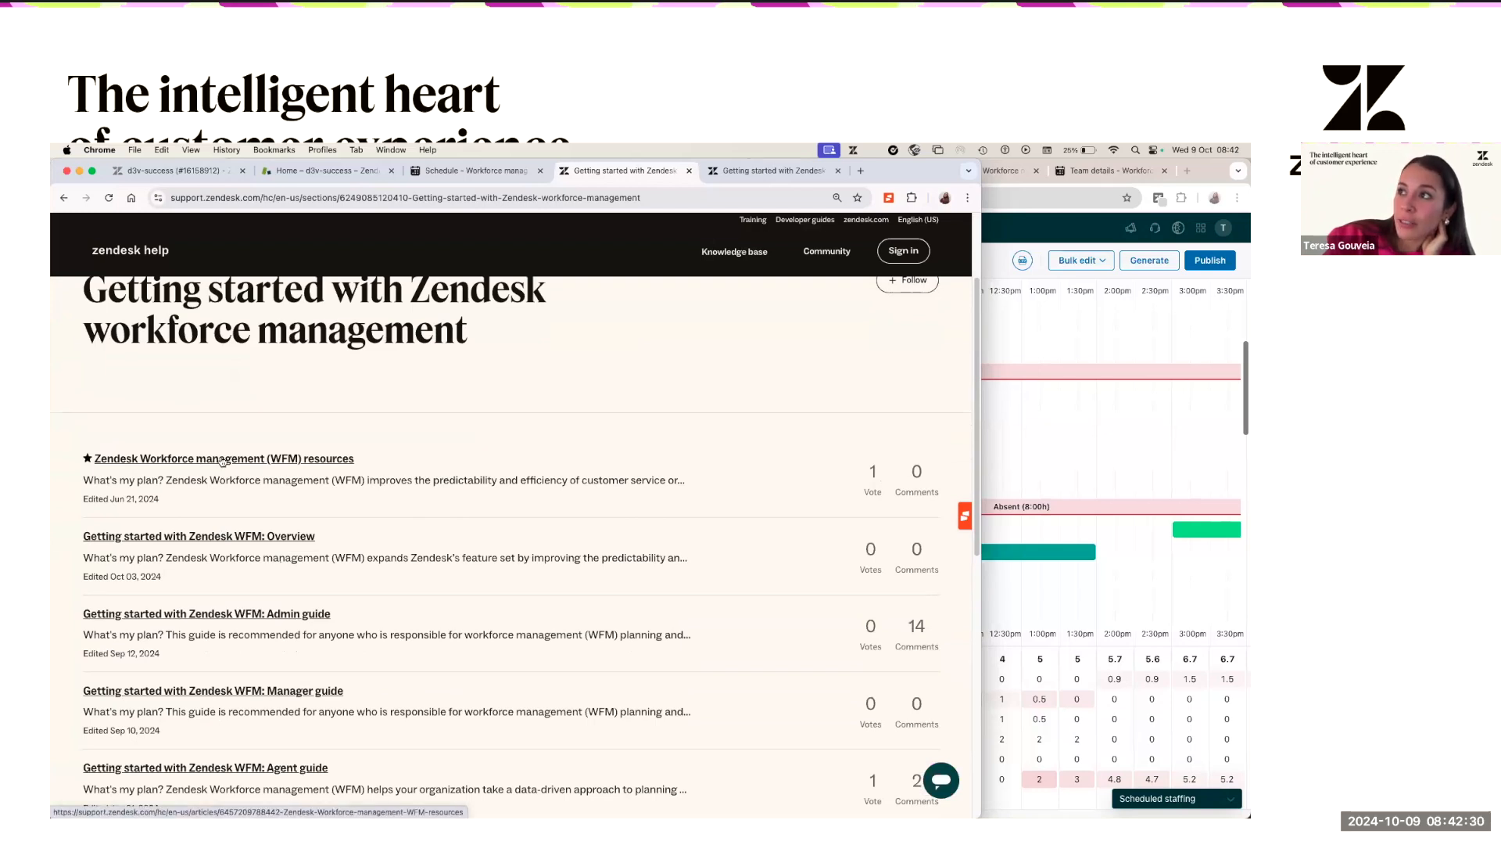
{"action": "left_click", "coordinate": [223, 460]}
{"action": "scroll", "coordinate": [300, 563], "scroll_direction": "down", "scroll_amount": 5}
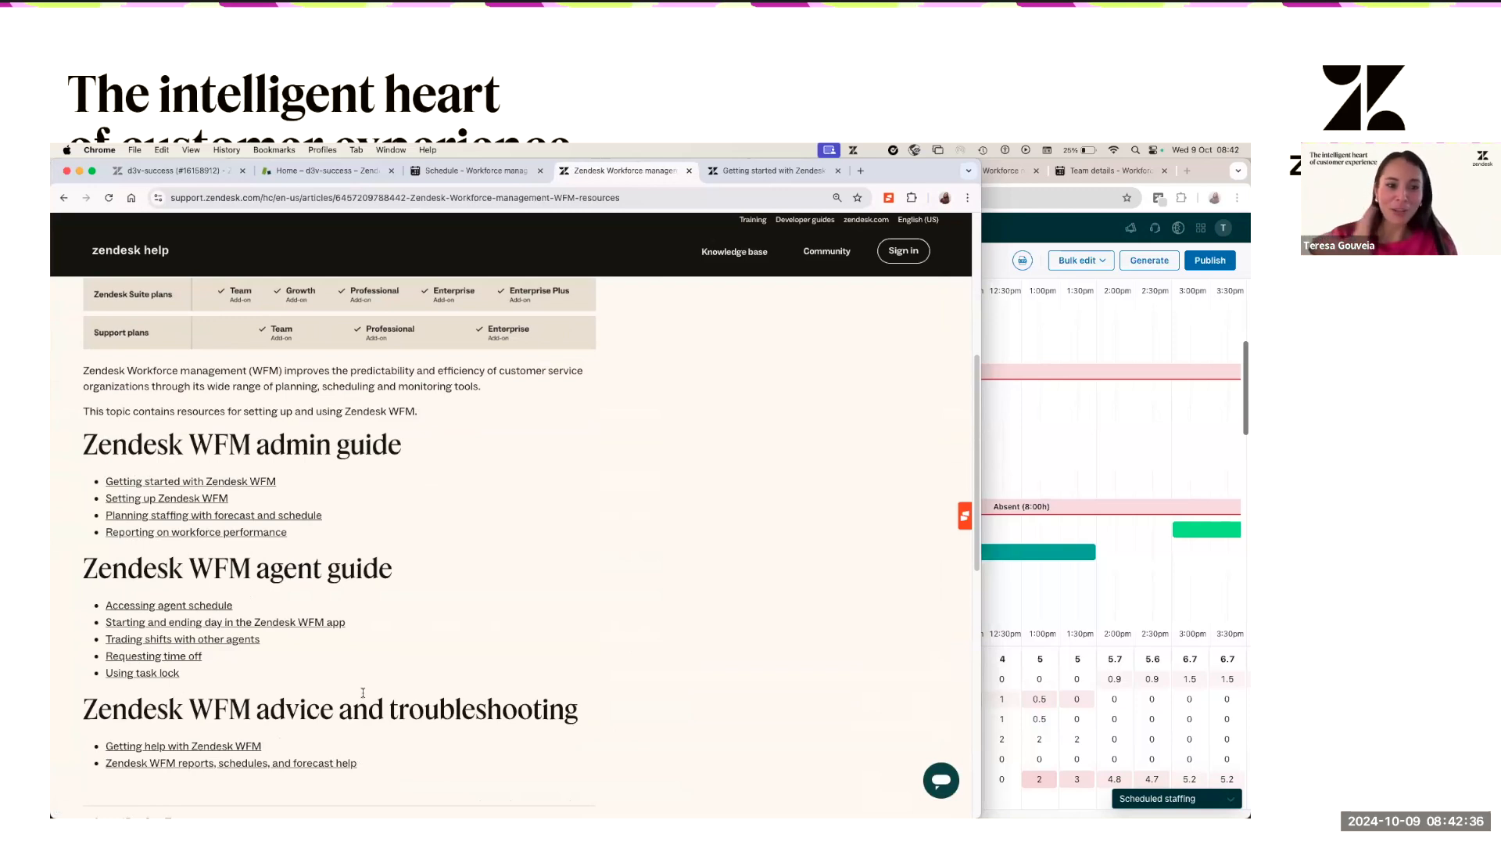
{"action": "left_click", "coordinate": [246, 534]}
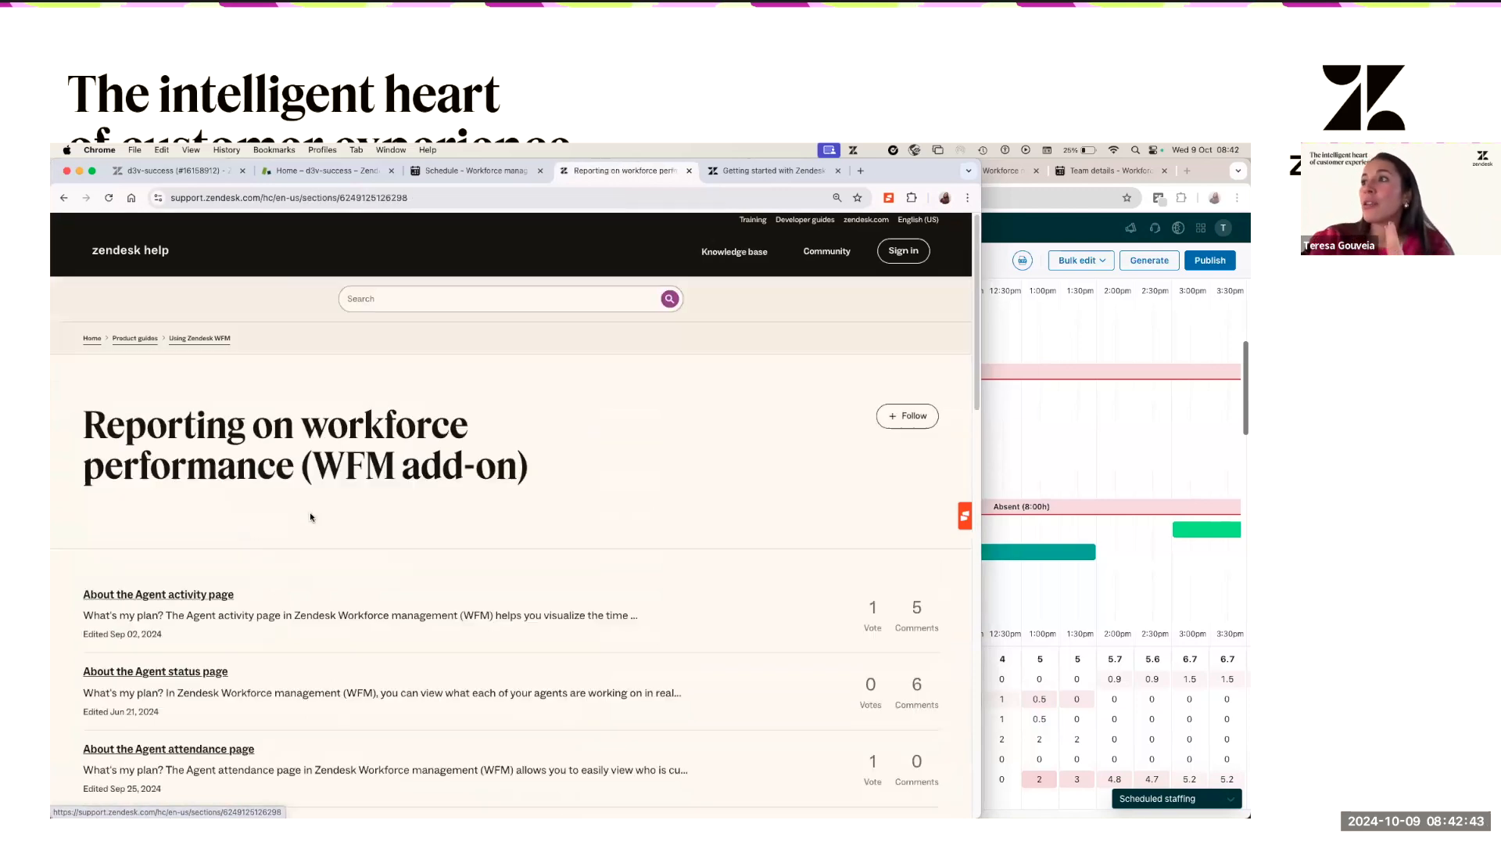
{"action": "scroll", "coordinate": [210, 386], "scroll_direction": "down", "scroll_amount": 6}
{"action": "scroll", "coordinate": [218, 407], "scroll_direction": "up", "scroll_amount": 4}
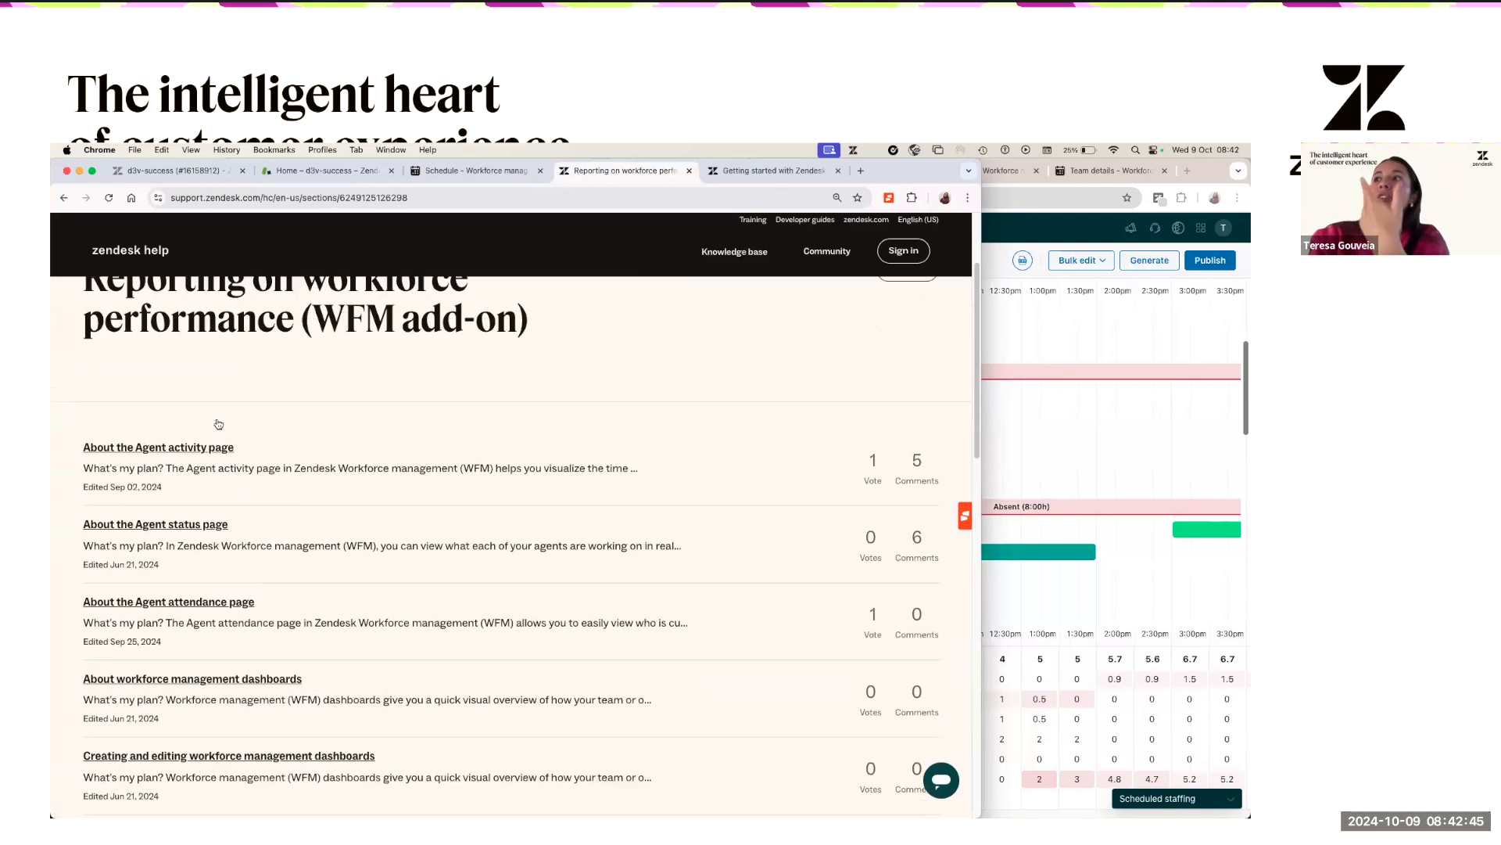
{"action": "scroll", "coordinate": [225, 461], "scroll_direction": "down", "scroll_amount": 7}
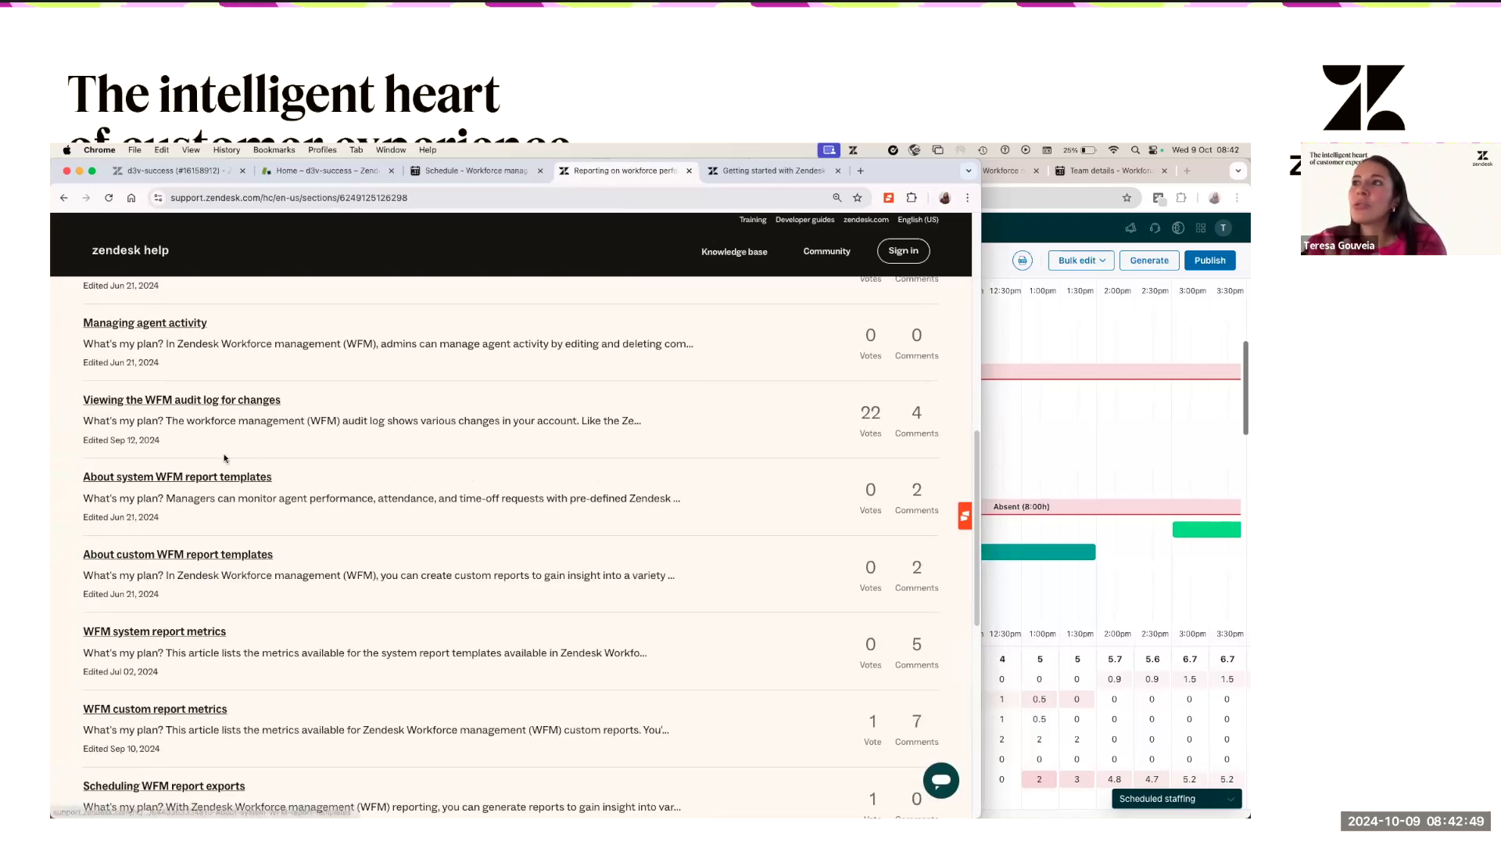
{"action": "scroll", "coordinate": [231, 531], "scroll_direction": "up", "scroll_amount": 1}
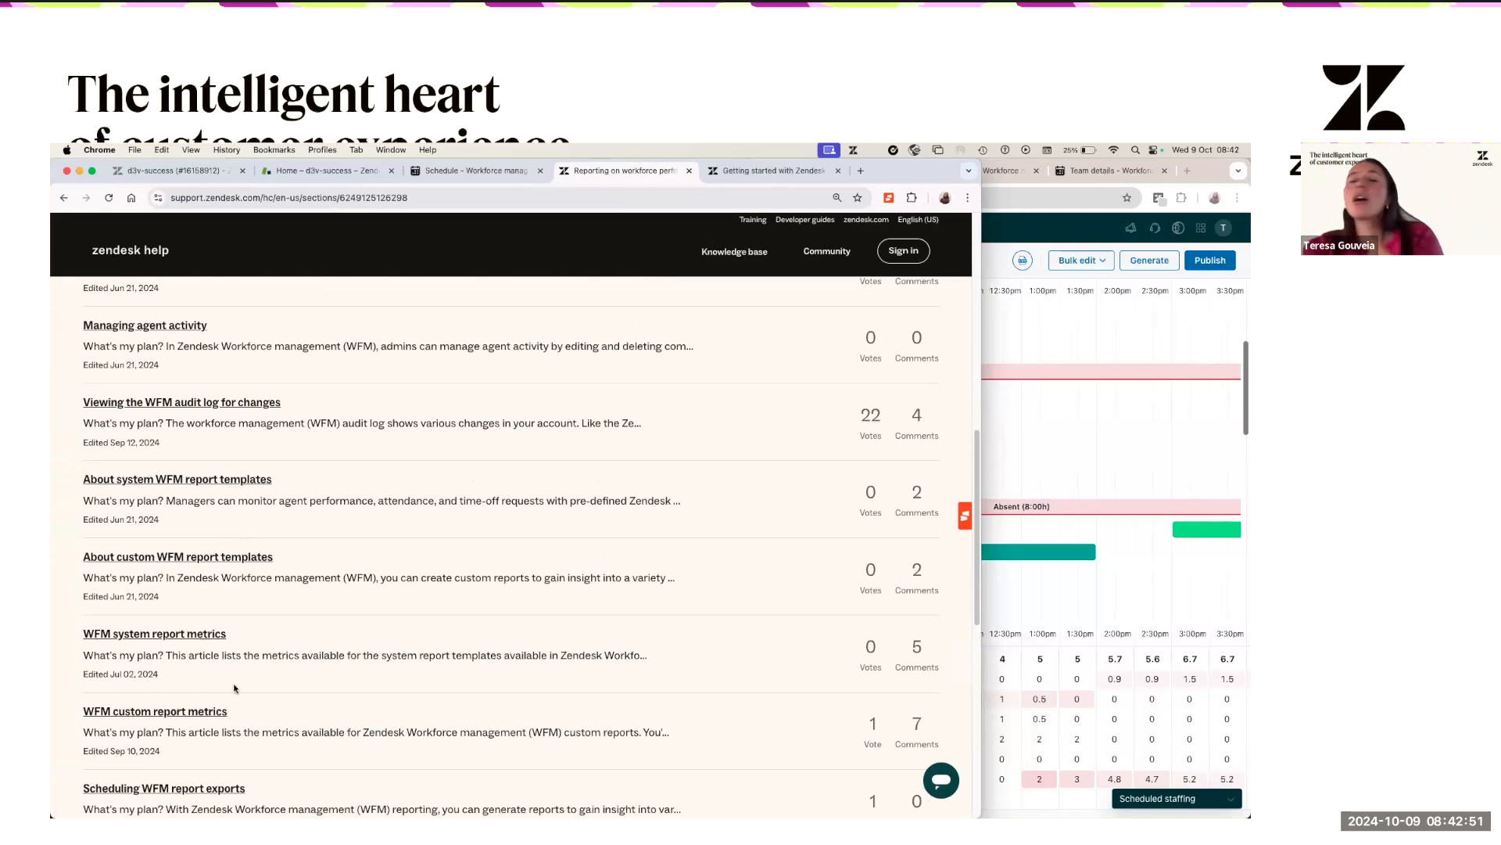
{"action": "scroll", "coordinate": [248, 584], "scroll_direction": "up", "scroll_amount": 10}
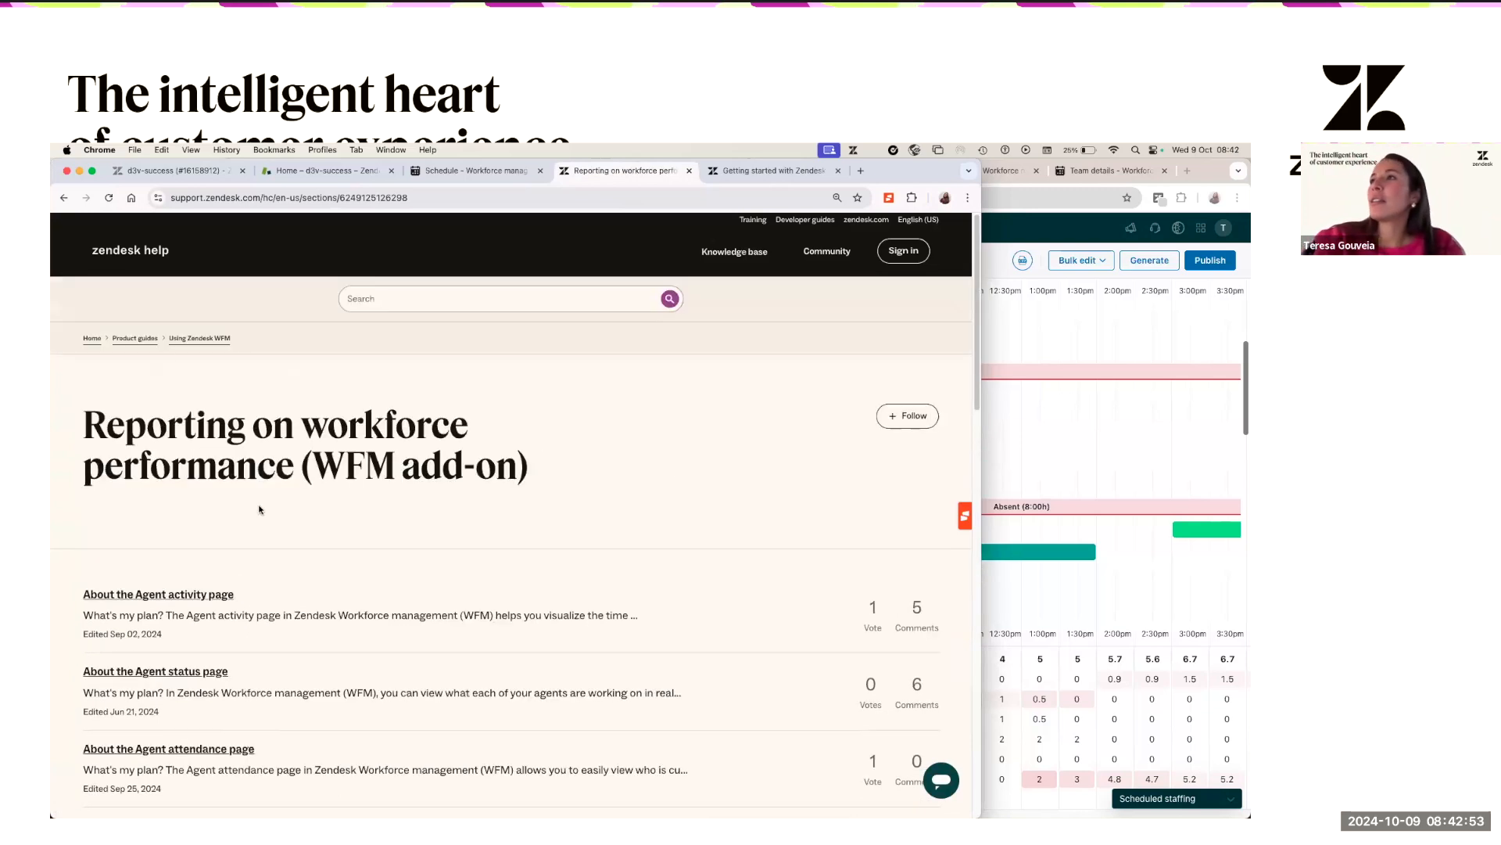
{"action": "left_click", "coordinate": [188, 340]}
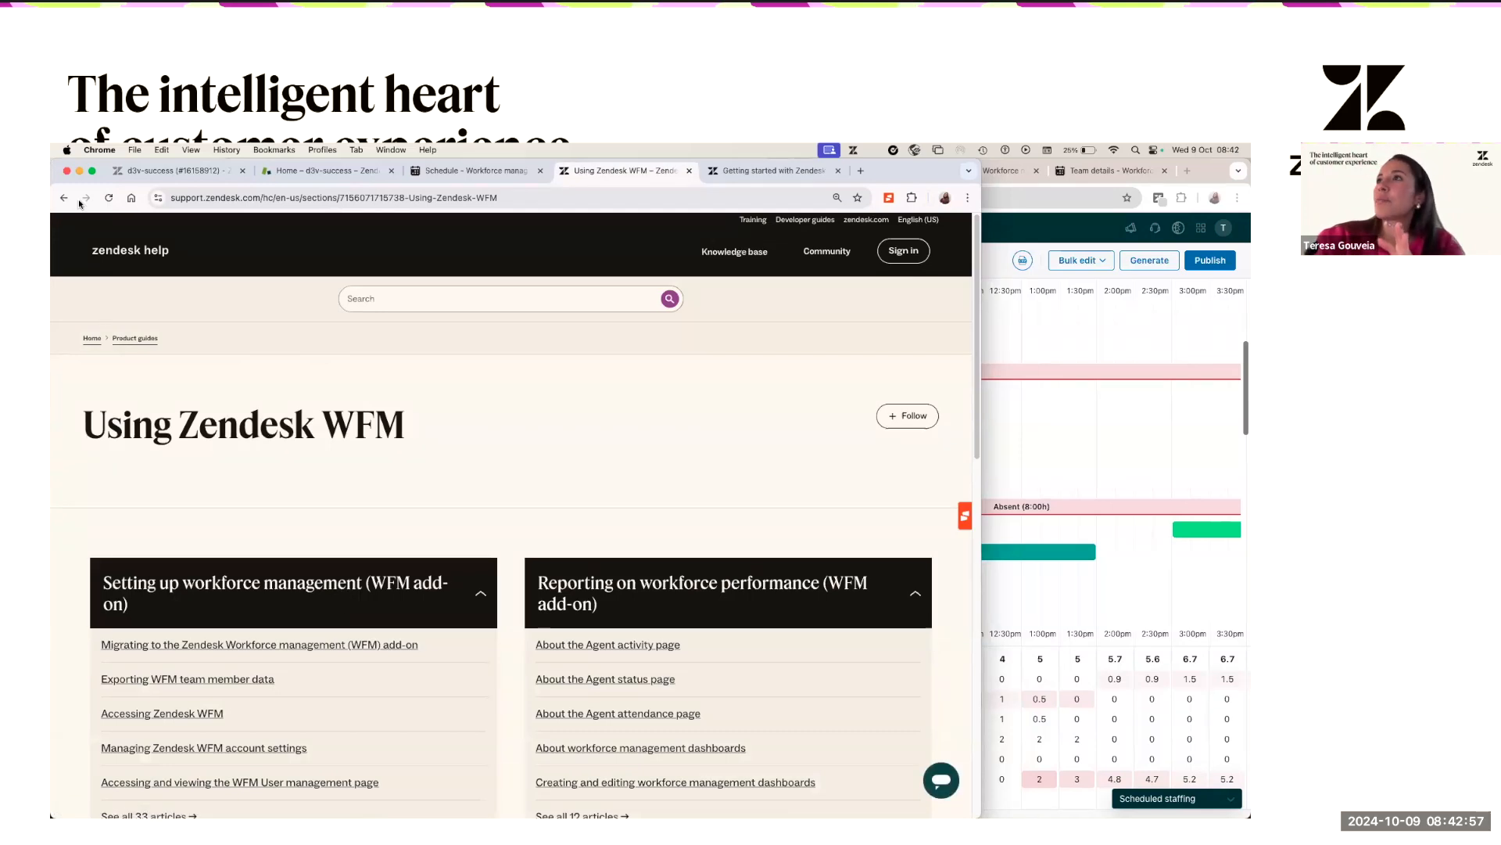
{"action": "left_click", "coordinate": [66, 198]}
{"action": "left_click", "coordinate": [66, 199]}
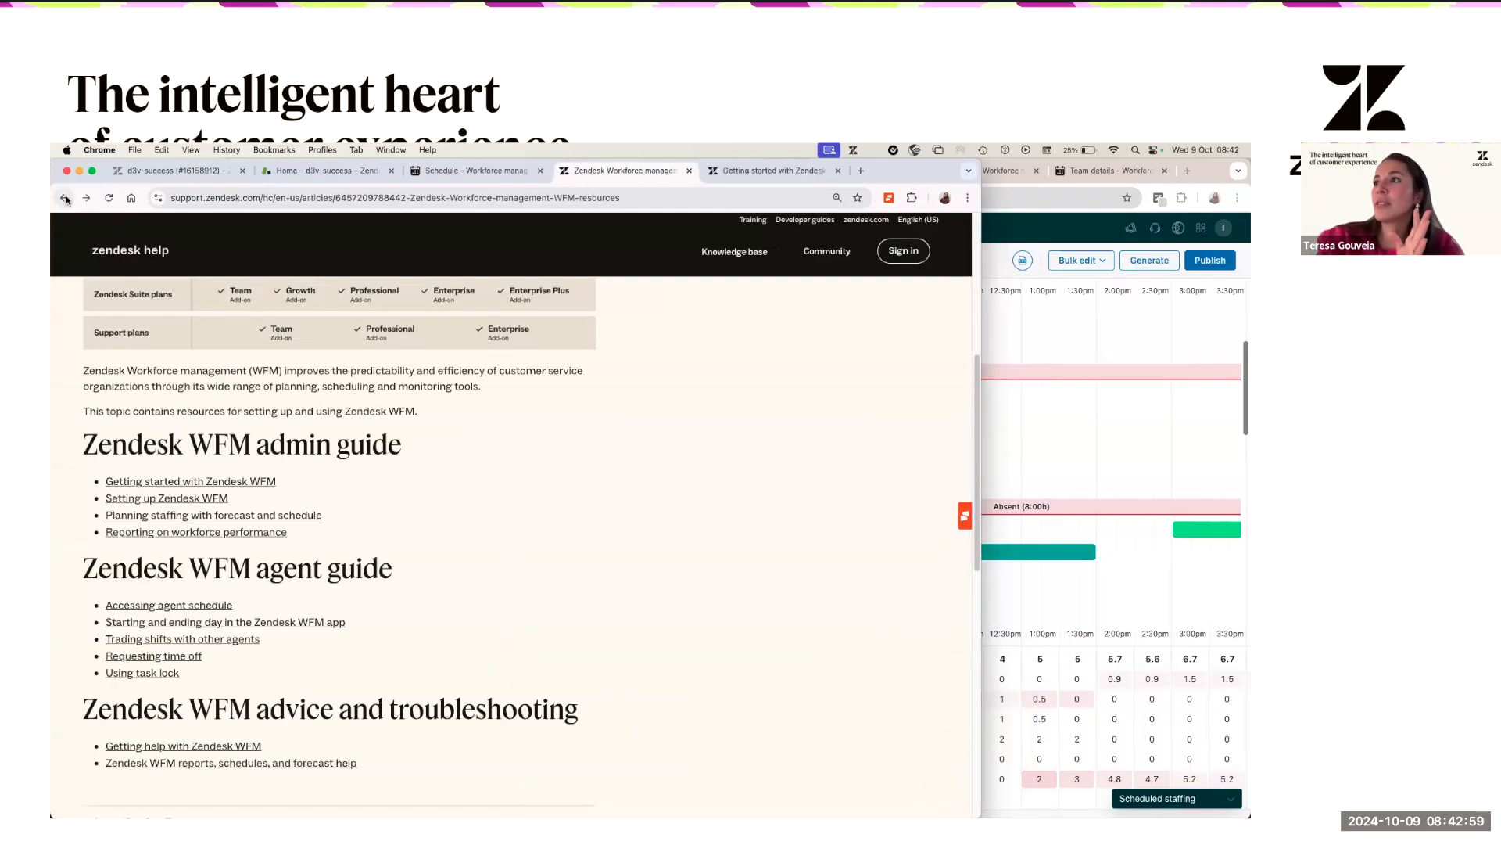